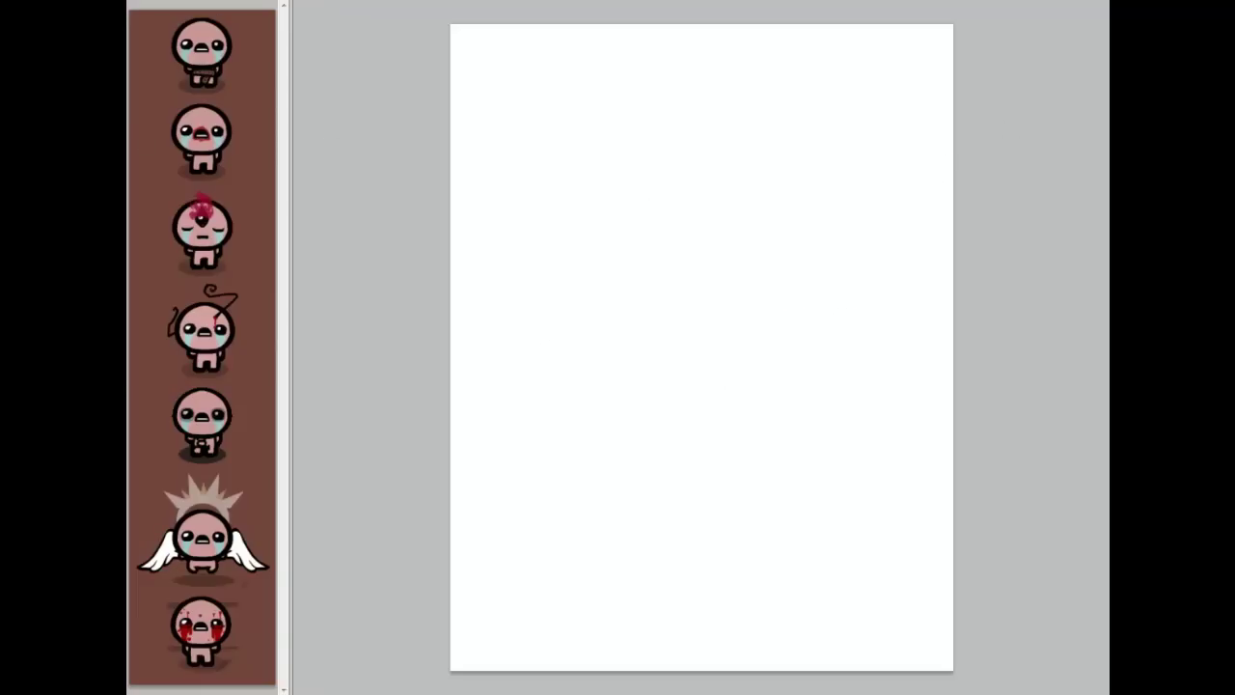
# Step: Set a very dark grey foreground colour and fill the whole blank canvas with it
pyautogui.click(129, 2)
pyautogui.click(195, 169)
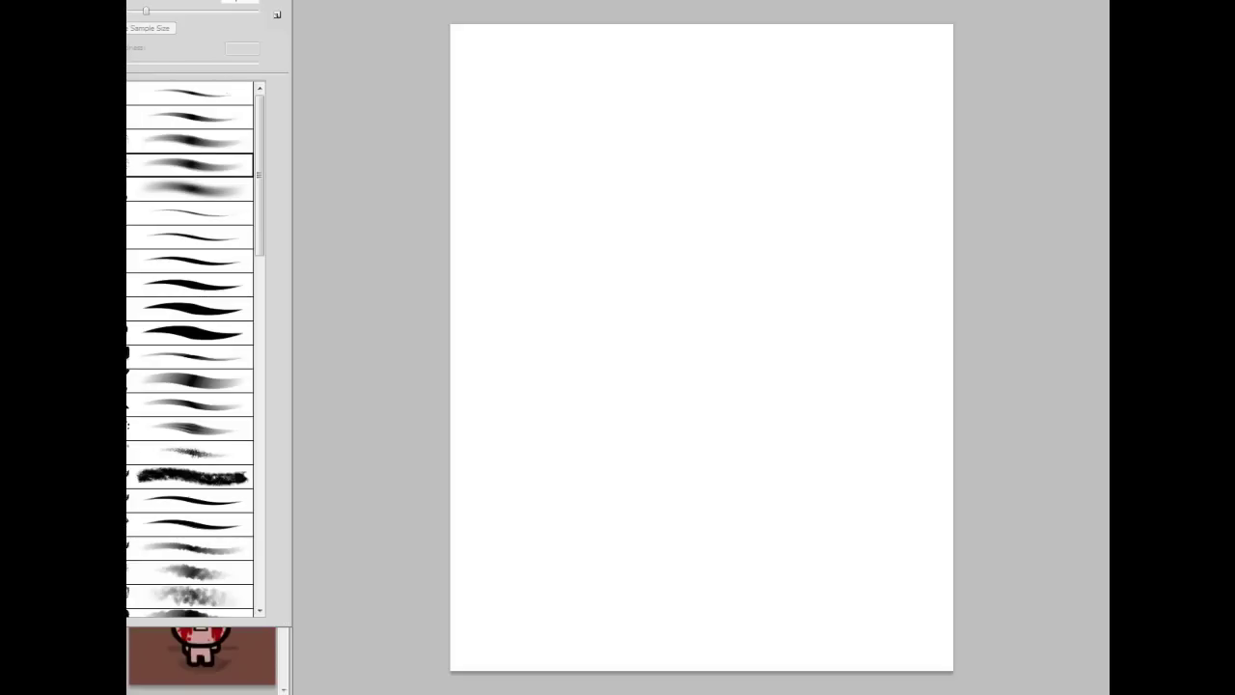
pyautogui.click(840, 153)
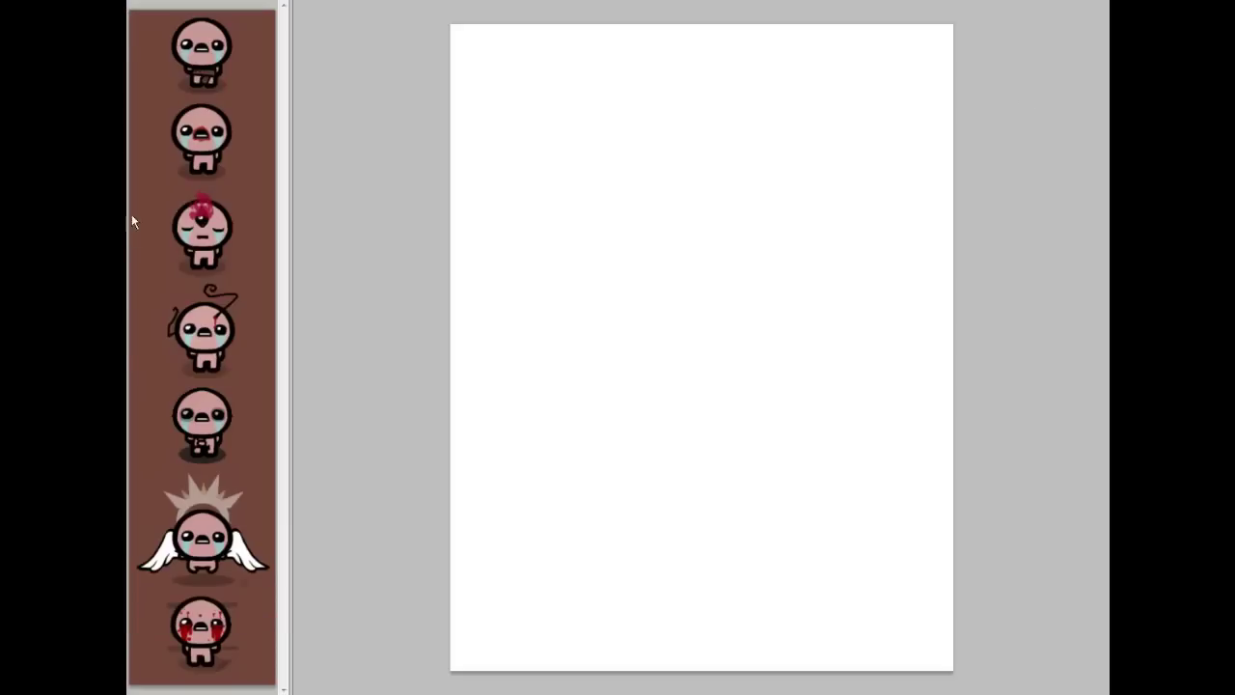
pyautogui.click(115, 371)
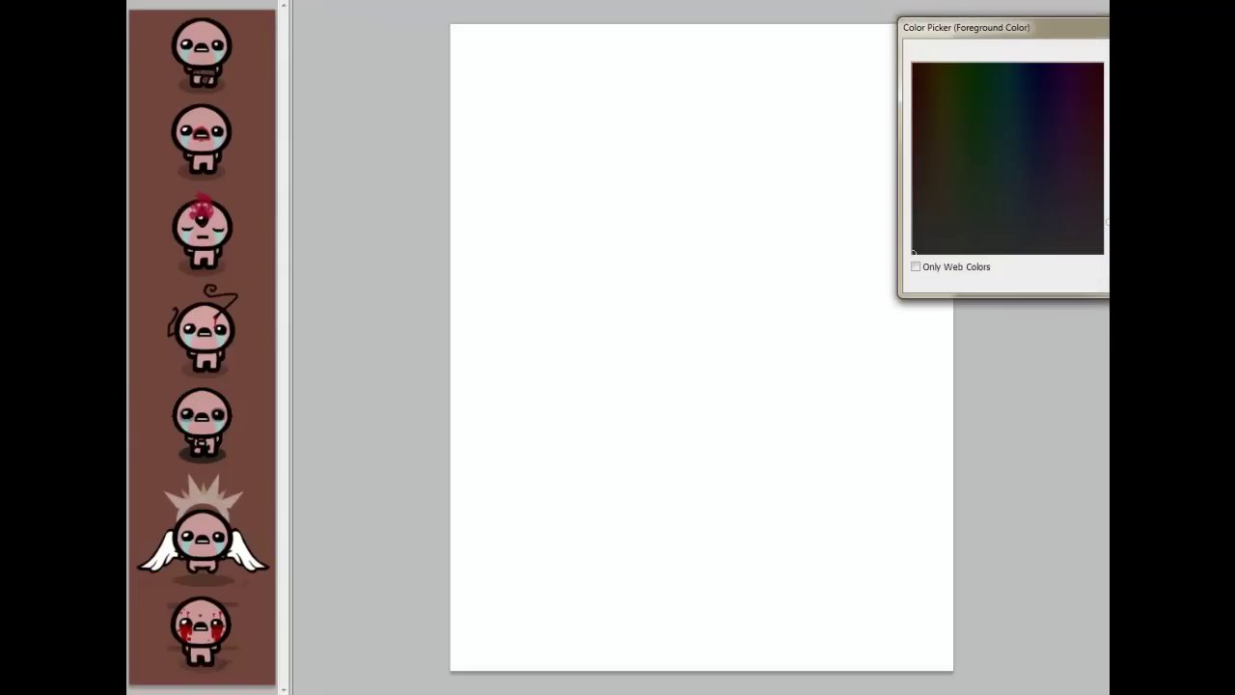
pyautogui.press('Return')
pyautogui.click(718, 253)
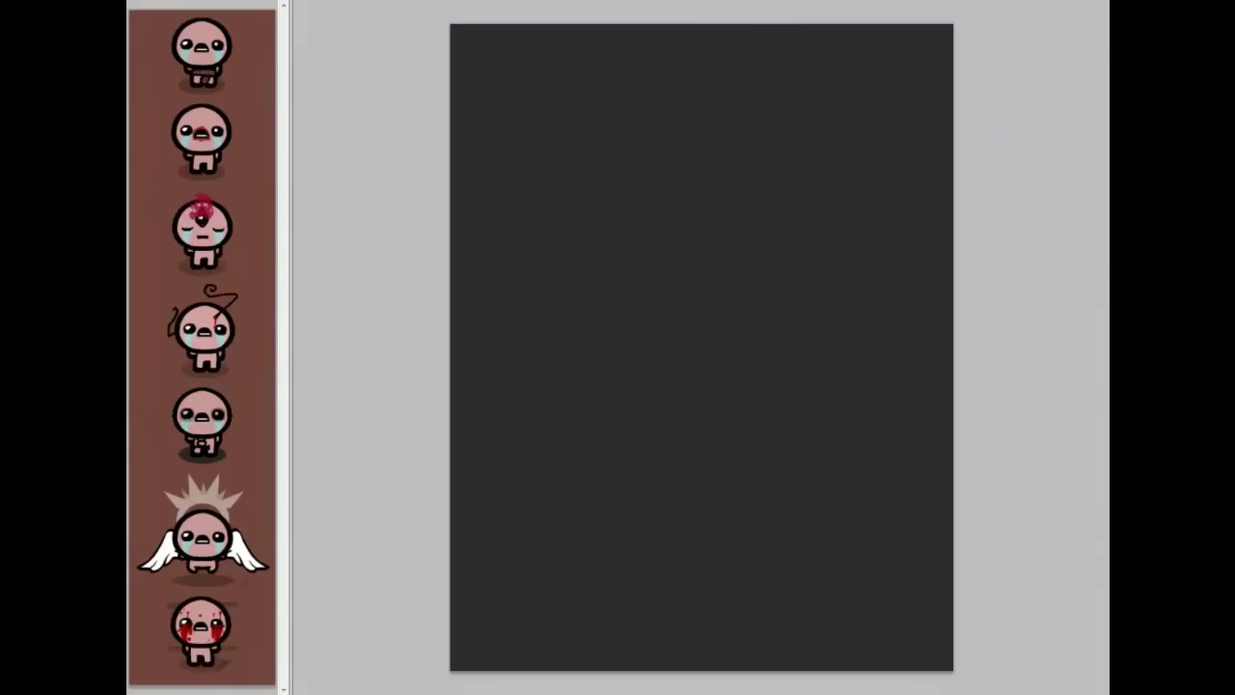
# Step: Choose a lighter grey foreground colour and a soft-edged brush preset for painting the backdrop
pyautogui.click(116, 365)
pyautogui.click(807, 195)
pyautogui.moveTo(1118, 222); pyautogui.dragTo(1118, 108)
pyautogui.press('Return')
pyautogui.click(135, 2)
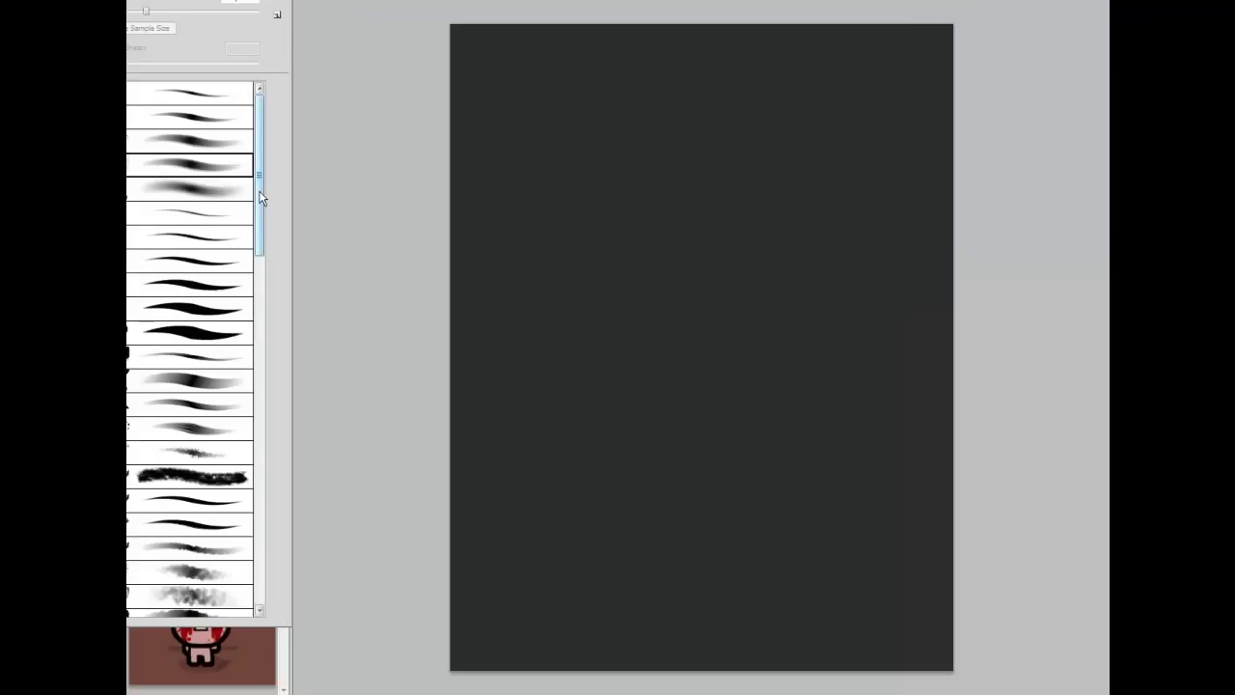
pyautogui.click(202, 189)
pyautogui.click(1026, 316)
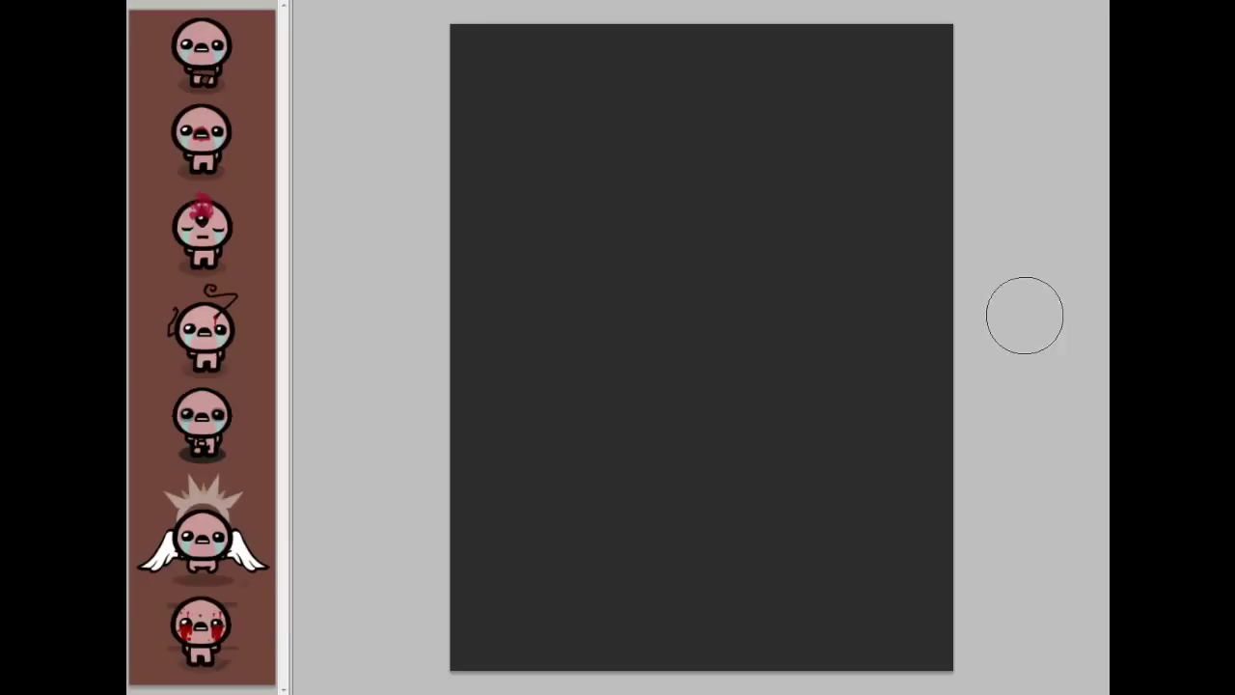
# Step: Enlarge the soft brush and paint a broad lighter grey glow down the middle of the canvas
pyautogui.press(']')
pyautogui.press(']')
pyautogui.press(']')
pyautogui.press(']')
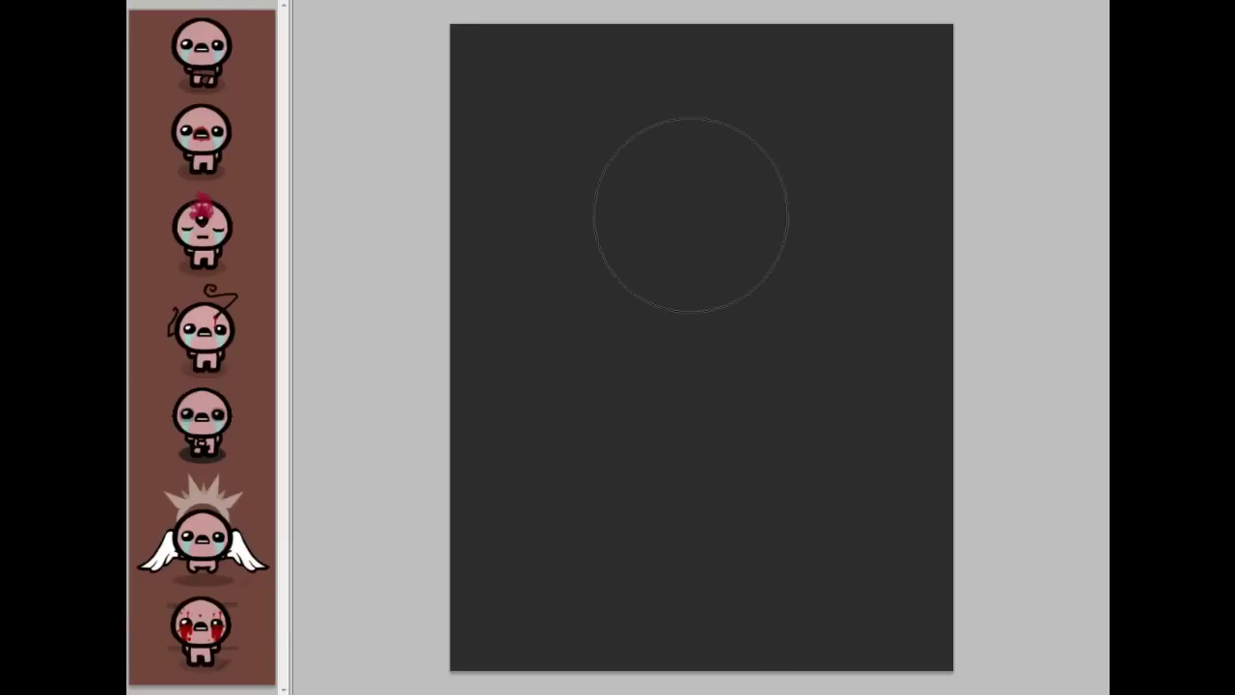
pyautogui.click(690, 197)
pyautogui.moveTo(720, 367)
pyautogui.mouseDown()
pyautogui.moveTo(675, 483)
pyautogui.moveTo(724, 543)
pyautogui.moveTo(675, 579)
pyautogui.moveTo(685, 603)
pyautogui.moveTo(785, 331)
pyautogui.mouseUp()
pyautogui.press('[')
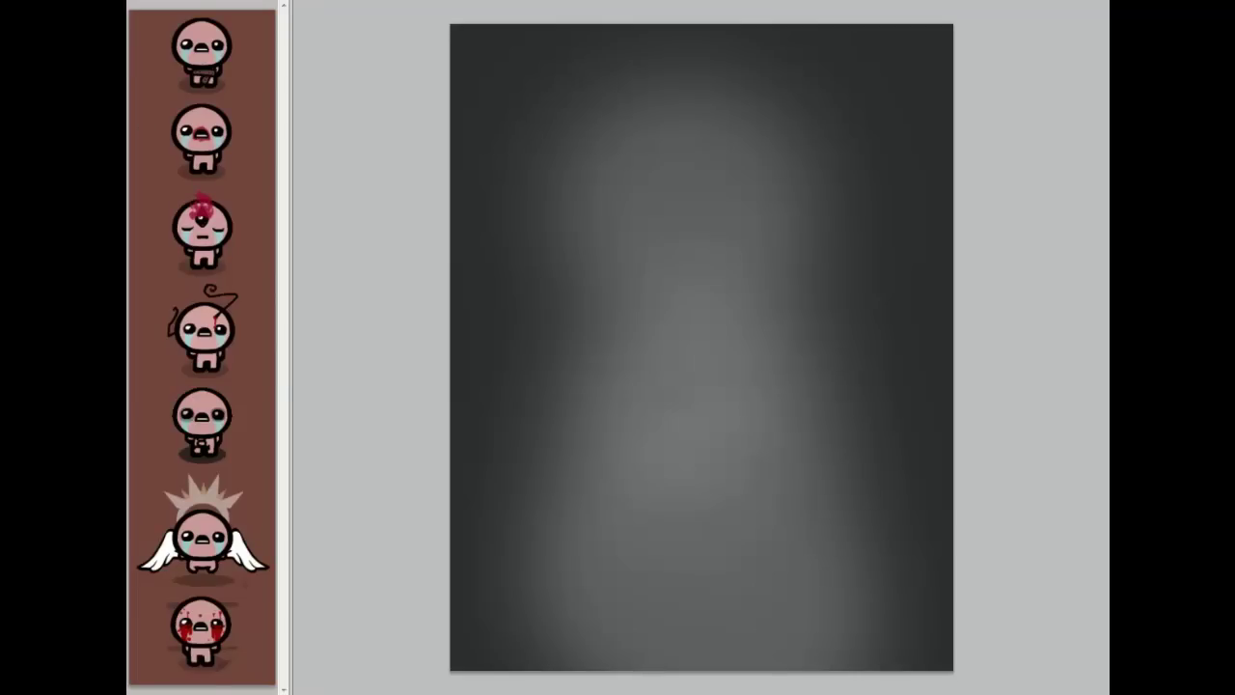
# Step: Choose a smaller brush preset and a dark foreground colour for sketching the figure
pyautogui.click(139, 2)
pyautogui.click(216, 147)
pyautogui.click(202, 165)
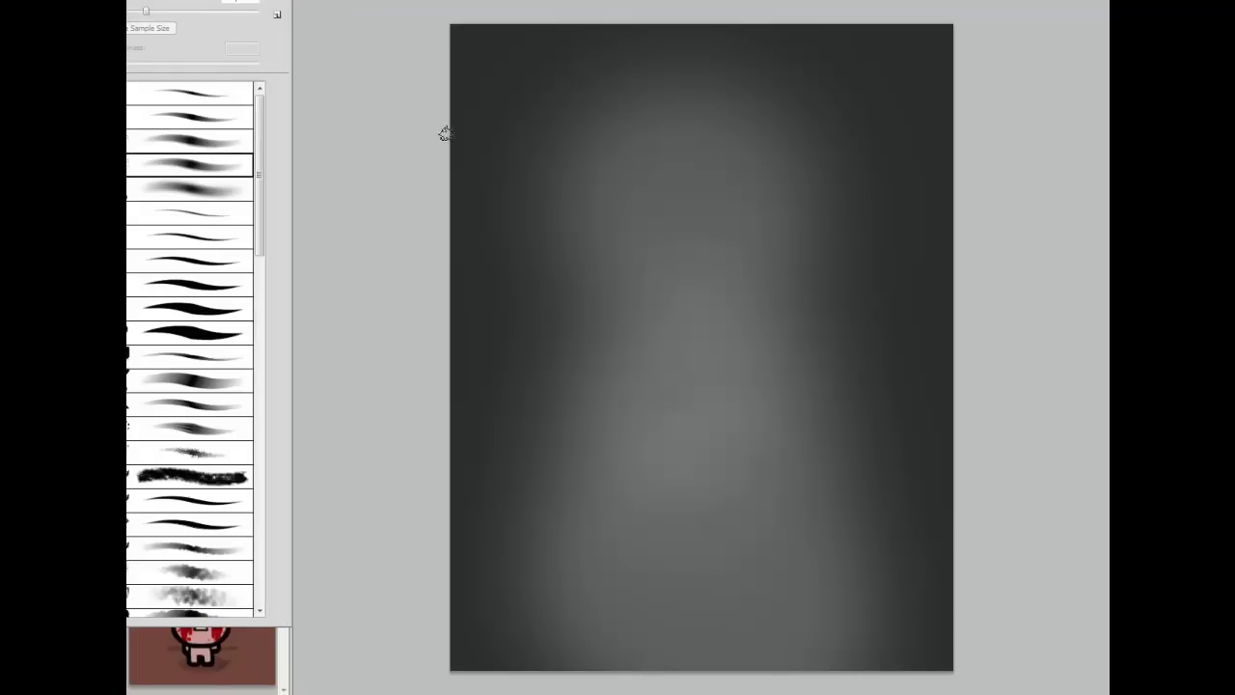
pyautogui.click(945, 116)
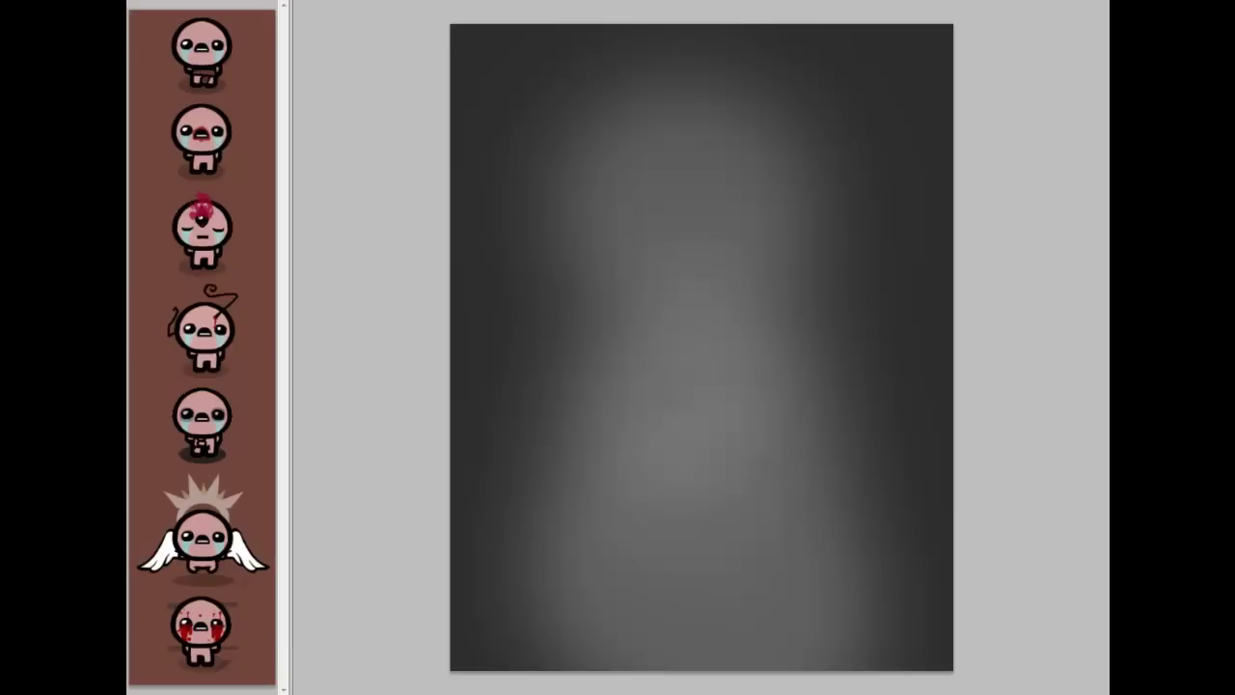
pyautogui.click(136, 385)
pyautogui.press('Return')
# Step: Sketch an oval head in loose dark strokes near the upper centre of the canvas
pyautogui.moveTo(708, 104); pyautogui.dragTo(643, 169)
pyautogui.moveTo(665, 126); pyautogui.dragTo(651, 203)
pyautogui.moveTo(679, 100); pyautogui.dragTo(645, 193)
pyautogui.moveTo(638, 127); pyautogui.dragTo(635, 256)
pyautogui.moveTo(642, 155); pyautogui.dragTo(648, 210)
pyautogui.moveTo(716, 107); pyautogui.dragTo(652, 182)
# Step: Sketch the neck, shoulders, arms and sides of the torso below the head
pyautogui.moveTo(707, 264)
pyautogui.mouseDown()
pyautogui.moveTo(670, 277)
pyautogui.moveTo(708, 281)
pyautogui.moveTo(589, 294)
pyautogui.moveTo(617, 275)
pyautogui.moveTo(719, 303)
pyautogui.moveTo(778, 315)
pyautogui.mouseUp()
pyautogui.moveTo(593, 289)
pyautogui.mouseDown()
pyautogui.moveTo(639, 421)
pyautogui.moveTo(608, 425)
pyautogui.mouseUp()
pyautogui.moveTo(605, 353); pyautogui.dragTo(775, 373)
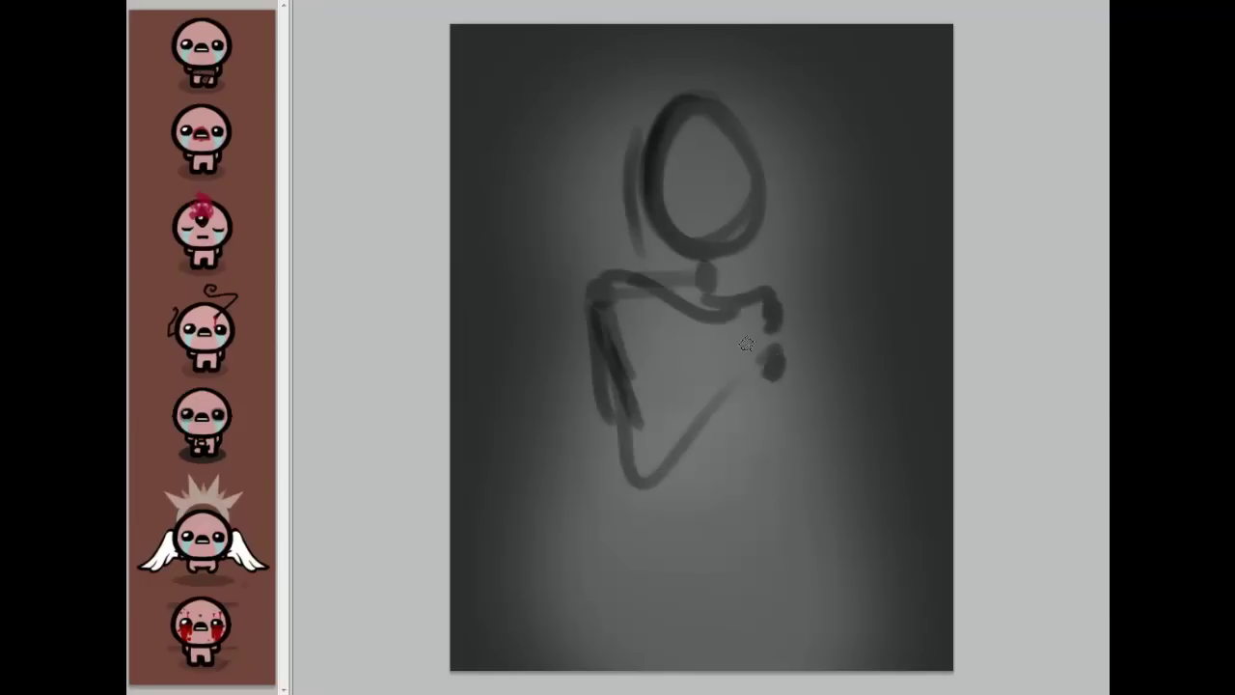
pyautogui.moveTo(589, 333); pyautogui.dragTo(577, 467)
pyautogui.moveTo(608, 323); pyautogui.dragTo(675, 472)
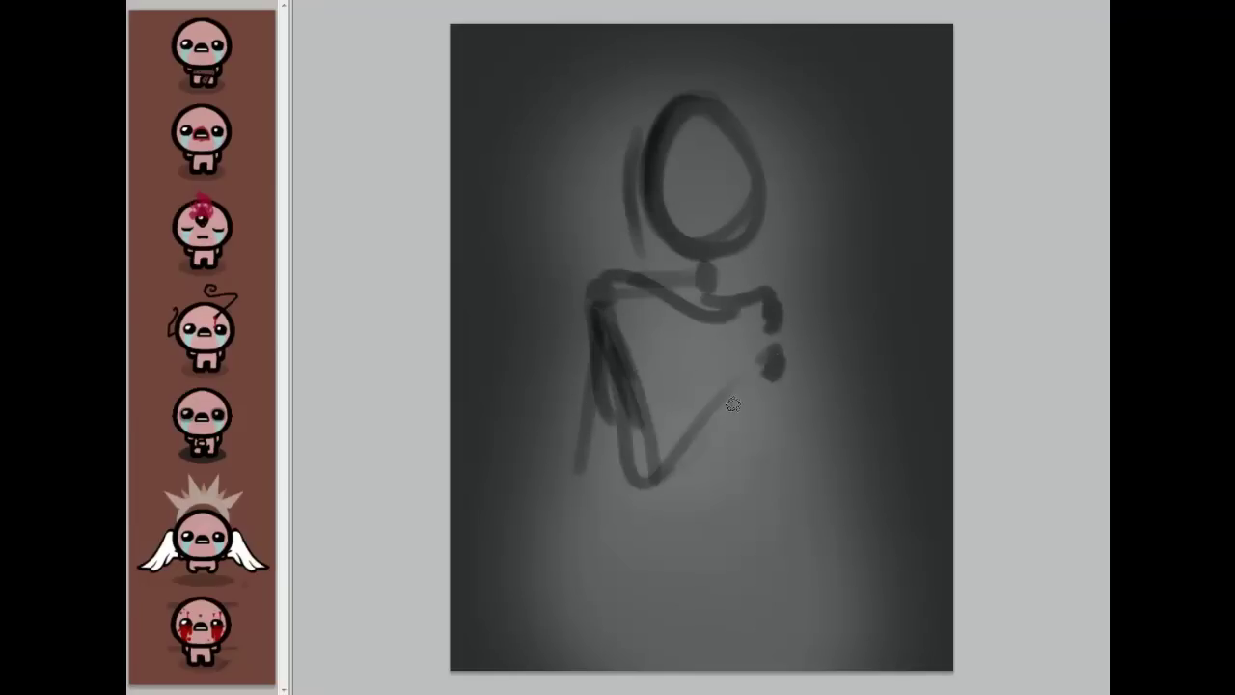
pyautogui.moveTo(748, 328); pyautogui.dragTo(733, 448)
pyautogui.moveTo(764, 373); pyautogui.dragTo(768, 467)
# Step: Sketch the rib cage arch, the waist, the midline of the belly and the navel
pyautogui.moveTo(604, 400); pyautogui.dragTo(772, 488)
pyautogui.moveTo(633, 509); pyautogui.dragTo(650, 556)
pyautogui.moveTo(649, 497); pyautogui.dragTo(659, 580)
pyautogui.moveTo(756, 482); pyautogui.dragTo(754, 549)
pyautogui.moveTo(635, 485); pyautogui.dragTo(650, 565)
pyautogui.moveTo(633, 506); pyautogui.dragTo(644, 576)
pyautogui.moveTo(698, 431)
pyautogui.mouseDown()
pyautogui.moveTo(706, 526)
pyautogui.moveTo(686, 584)
pyautogui.mouseUp()
pyautogui.click(704, 558)
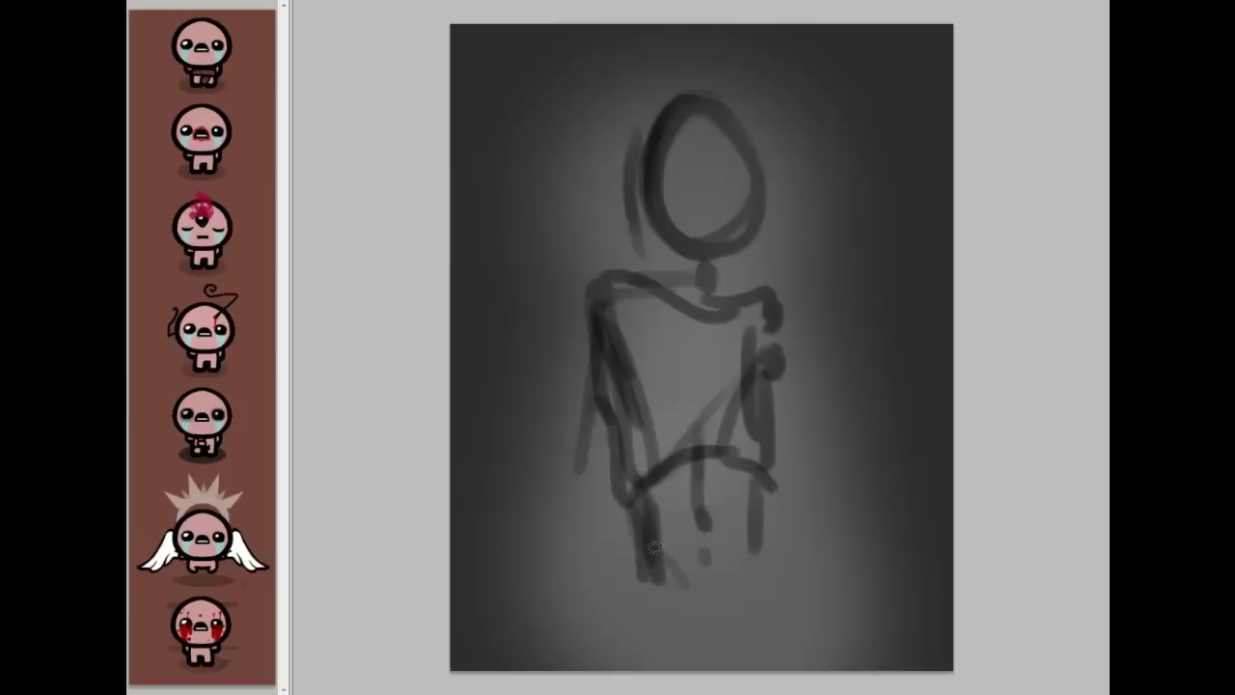
# Step: Sketch the V-shaped pelvis and the outer lines of both thighs down to the canvas edge
pyautogui.moveTo(622, 546); pyautogui.dragTo(693, 608)
pyautogui.moveTo(784, 531); pyautogui.dragTo(701, 607)
pyautogui.moveTo(633, 528)
pyautogui.mouseDown()
pyautogui.moveTo(676, 607)
pyautogui.moveTo(779, 541)
pyautogui.moveTo(610, 607)
pyautogui.mouseUp()
pyautogui.moveTo(627, 526); pyautogui.dragTo(634, 664)
pyautogui.moveTo(776, 537)
pyautogui.mouseDown()
pyautogui.moveTo(772, 610)
pyautogui.moveTo(789, 662)
pyautogui.mouseUp()
pyautogui.moveTo(601, 548); pyautogui.dragTo(609, 656)
# Step: Redraw the head lower with raised shoulders and heavier upper arms on both sides of the torso
pyautogui.click(802, 290)
pyautogui.moveTo(776, 310); pyautogui.dragTo(823, 475)
pyautogui.moveTo(688, 156)
pyautogui.mouseDown()
pyautogui.moveTo(728, 267)
pyautogui.moveTo(718, 159)
pyautogui.mouseUp()
pyautogui.moveTo(660, 207); pyautogui.dragTo(753, 262)
pyautogui.moveTo(591, 293)
pyautogui.mouseDown()
pyautogui.moveTo(710, 288)
pyautogui.moveTo(793, 256)
pyautogui.moveTo(801, 320)
pyautogui.mouseUp()
pyautogui.moveTo(642, 207)
pyautogui.mouseDown()
pyautogui.moveTo(680, 311)
pyautogui.moveTo(735, 188)
pyautogui.moveTo(641, 314)
pyautogui.moveTo(589, 328)
pyautogui.moveTo(562, 477)
pyautogui.mouseUp()
pyautogui.moveTo(780, 324); pyautogui.dragTo(805, 446)
# Step: Sketch the forearms crossed over the chest in dark strokes and reinforce the upper arm line
pyautogui.moveTo(579, 426)
pyautogui.mouseDown()
pyautogui.moveTo(606, 412)
pyautogui.moveTo(783, 321)
pyautogui.moveTo(801, 363)
pyautogui.mouseUp()
pyautogui.hotkey('ctrl', 'z')
pyautogui.moveTo(595, 359)
pyautogui.mouseDown()
pyautogui.moveTo(603, 441)
pyautogui.moveTo(803, 357)
pyautogui.moveTo(805, 384)
pyautogui.moveTo(597, 362)
pyautogui.moveTo(575, 339)
pyautogui.moveTo(624, 357)
pyautogui.moveTo(595, 326)
pyautogui.moveTo(758, 436)
pyautogui.moveTo(787, 323)
pyautogui.moveTo(762, 332)
pyautogui.moveTo(782, 478)
pyautogui.mouseUp()
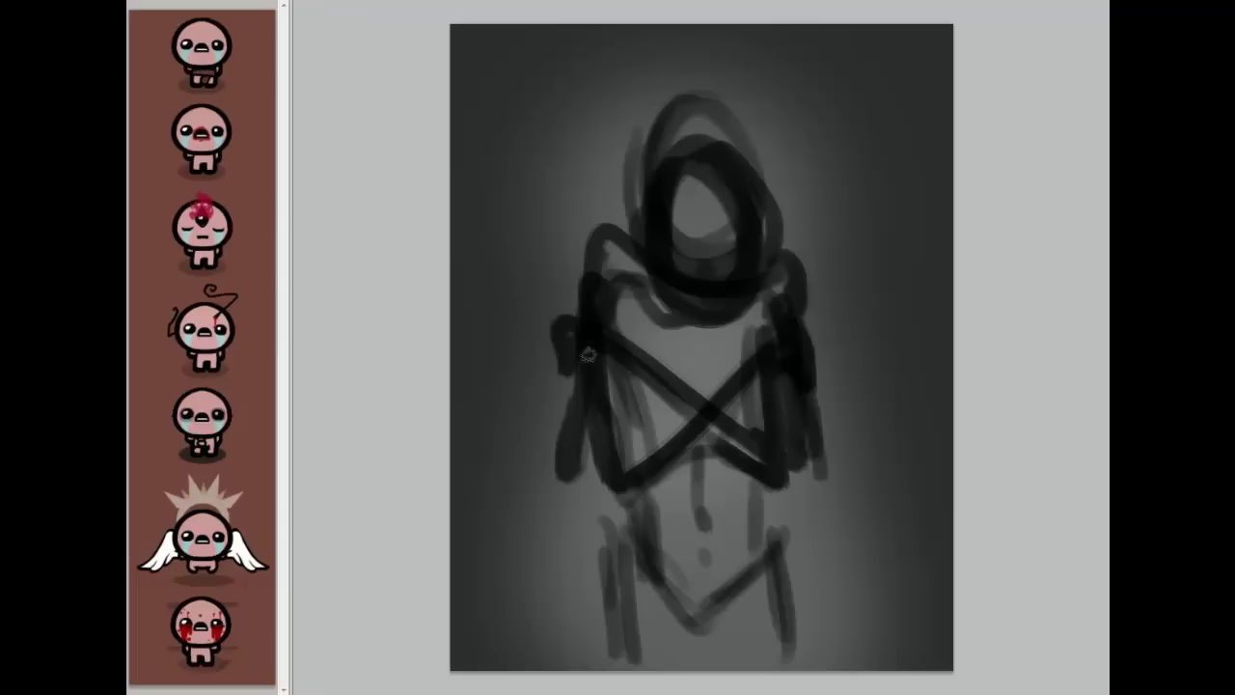
pyautogui.moveTo(588, 353); pyautogui.dragTo(587, 464)
# Step: Darken the hip, thigh and pelvis lines and mark the gap between the legs
pyautogui.moveTo(614, 508)
pyautogui.mouseDown()
pyautogui.moveTo(606, 583)
pyautogui.moveTo(609, 664)
pyautogui.moveTo(622, 675)
pyautogui.mouseUp()
pyautogui.moveTo(779, 482)
pyautogui.mouseDown()
pyautogui.moveTo(775, 641)
pyautogui.moveTo(778, 583)
pyautogui.mouseUp()
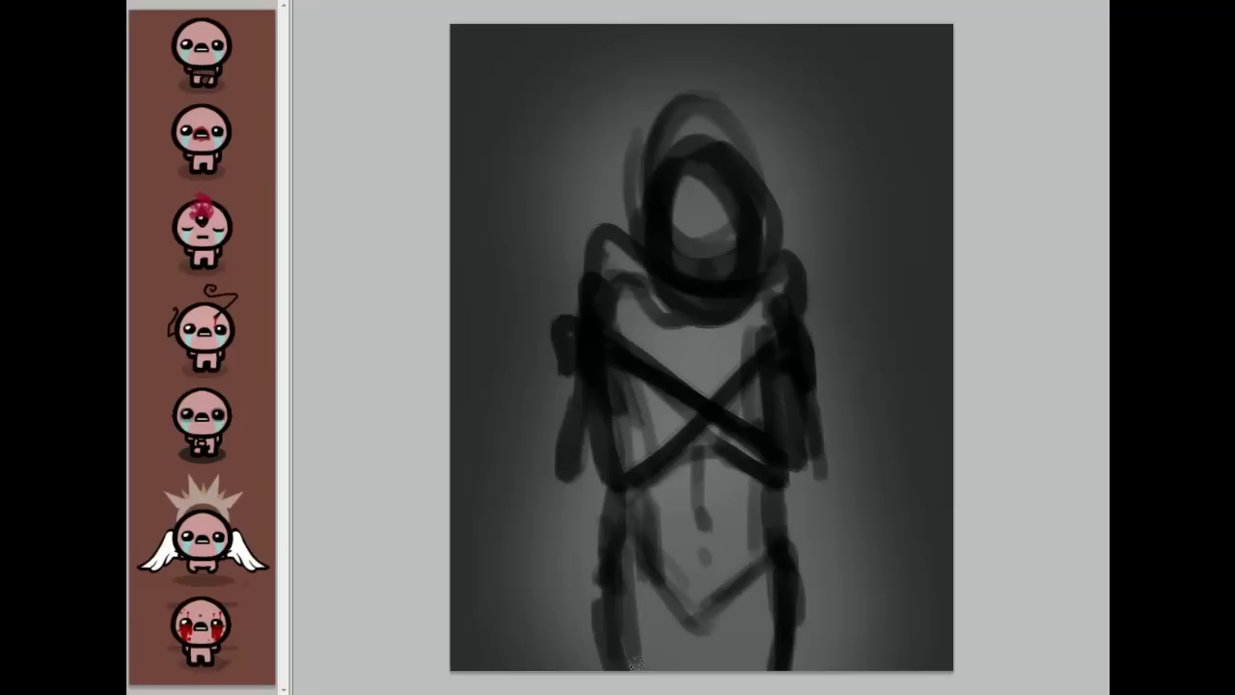
pyautogui.moveTo(649, 578)
pyautogui.mouseDown()
pyautogui.moveTo(704, 625)
pyautogui.moveTo(742, 574)
pyautogui.mouseUp()
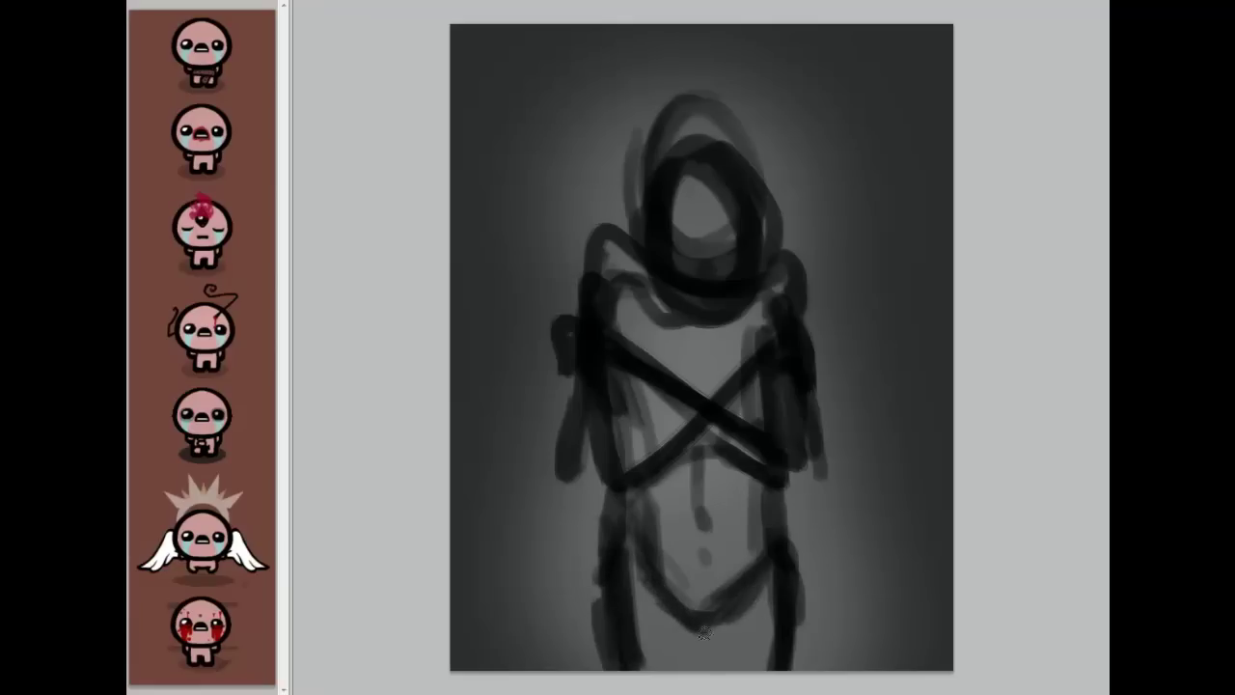
pyautogui.moveTo(700, 665); pyautogui.dragTo(716, 614)
# Step: Strengthen the head outline, block in the face with lighter grey and tone the outer shoulder edge
pyautogui.moveTo(638, 217)
pyautogui.mouseDown()
pyautogui.moveTo(725, 235)
pyautogui.moveTo(707, 298)
pyautogui.moveTo(634, 249)
pyautogui.moveTo(743, 166)
pyautogui.mouseUp()
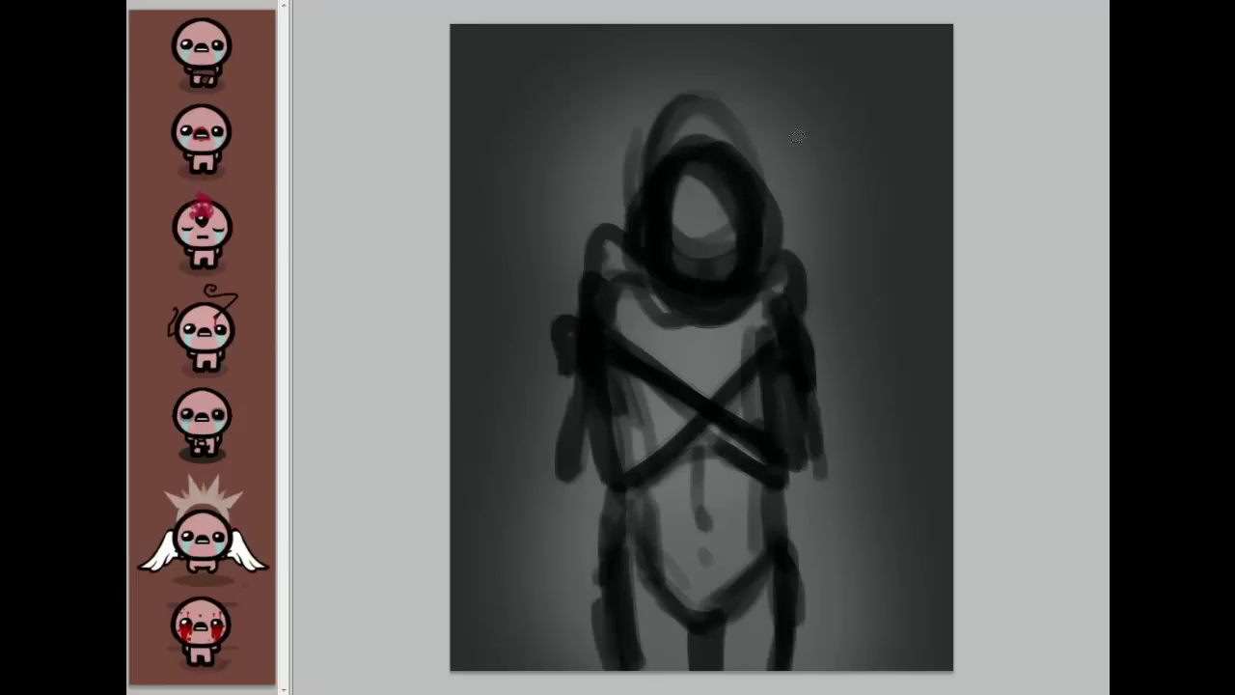
pyautogui.moveTo(697, 207)
pyautogui.mouseDown()
pyautogui.moveTo(727, 174)
pyautogui.moveTo(755, 252)
pyautogui.moveTo(655, 282)
pyautogui.moveTo(659, 250)
pyautogui.moveTo(701, 280)
pyautogui.moveTo(695, 265)
pyautogui.moveTo(622, 257)
pyautogui.moveTo(598, 236)
pyautogui.mouseUp()
pyautogui.moveTo(801, 253)
pyautogui.mouseDown()
pyautogui.moveTo(806, 304)
pyautogui.moveTo(772, 378)
pyautogui.mouseUp()
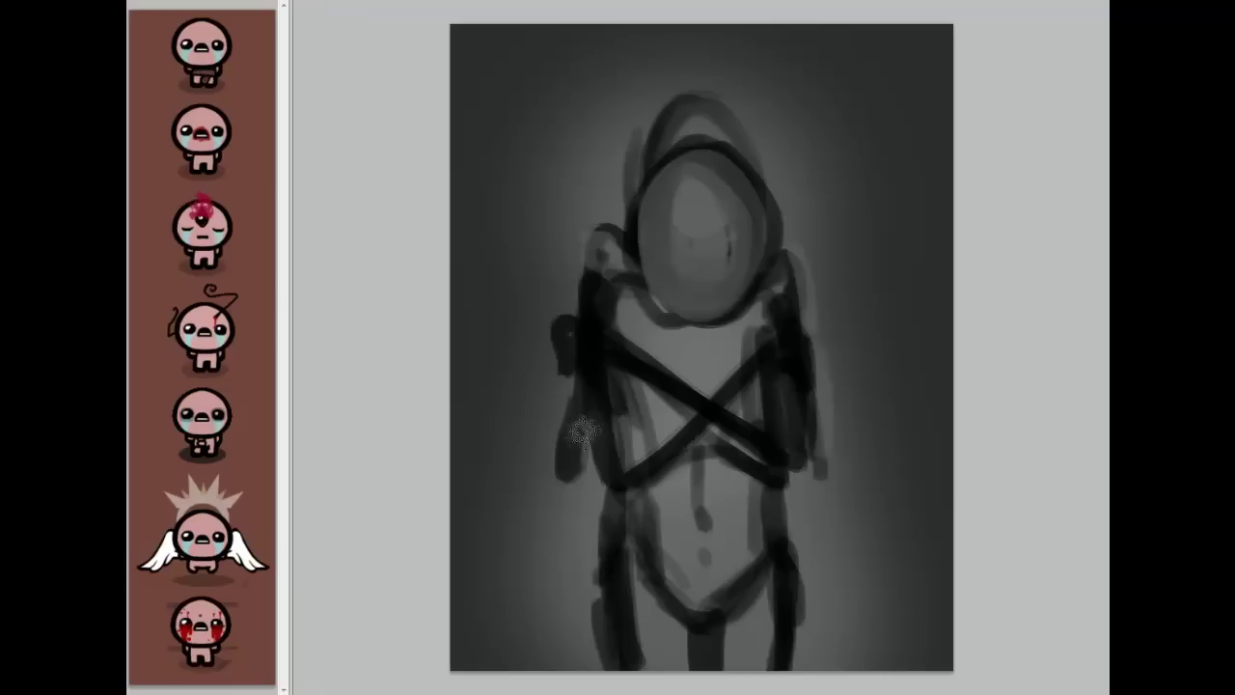
# Step: Shade the area beneath the crossed forearms and round off the left shoulder in dark grey
pyautogui.moveTo(619, 374); pyautogui.dragTo(751, 472)
pyautogui.moveTo(660, 391); pyautogui.dragTo(764, 457)
pyautogui.moveTo(612, 386); pyautogui.dragTo(609, 463)
pyautogui.moveTo(582, 318); pyautogui.dragTo(618, 275)
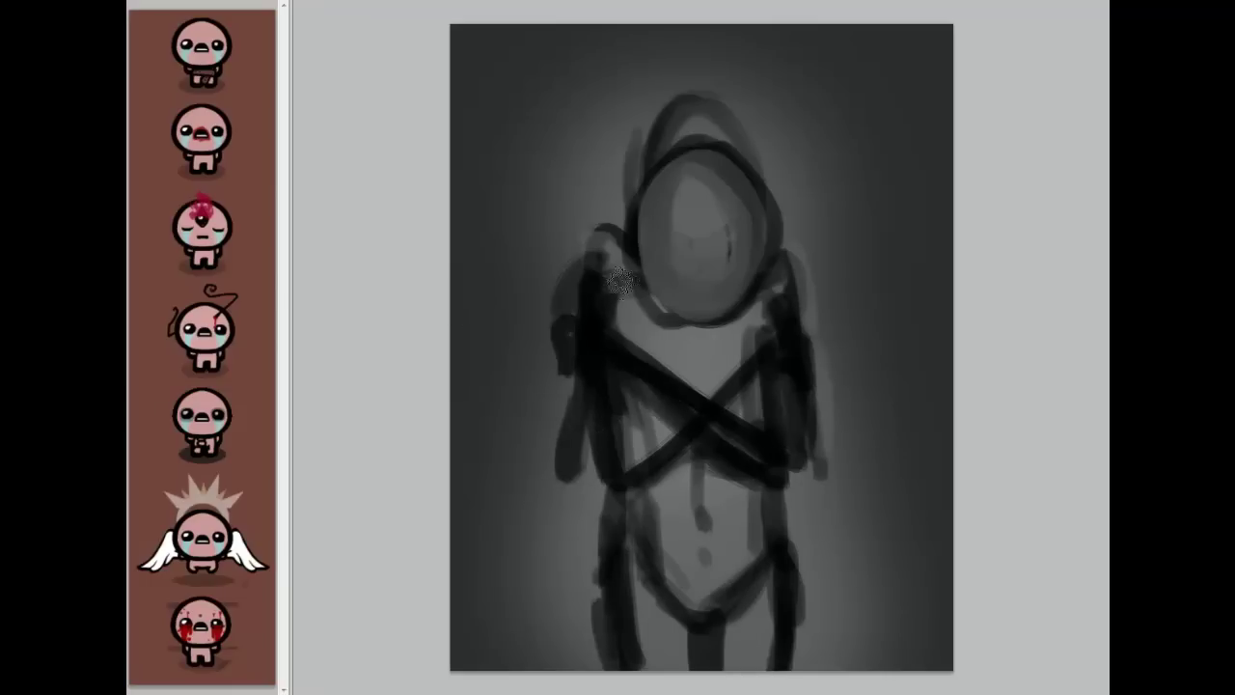
# Step: Block in the crossed forearms, elbows and left shoulder with solid mid-grey strokes
pyautogui.moveTo(594, 396); pyautogui.dragTo(591, 500)
pyautogui.moveTo(642, 467)
pyautogui.mouseDown()
pyautogui.moveTo(733, 382)
pyautogui.moveTo(791, 371)
pyautogui.moveTo(786, 410)
pyautogui.mouseUp()
pyautogui.moveTo(588, 343)
pyautogui.mouseDown()
pyautogui.moveTo(768, 421)
pyautogui.moveTo(801, 417)
pyautogui.moveTo(728, 377)
pyautogui.mouseUp()
pyautogui.moveTo(623, 357)
pyautogui.mouseDown()
pyautogui.moveTo(733, 436)
pyautogui.moveTo(786, 448)
pyautogui.moveTo(728, 442)
pyautogui.moveTo(789, 430)
pyautogui.moveTo(743, 450)
pyautogui.mouseUp()
pyautogui.moveTo(608, 415)
pyautogui.mouseDown()
pyautogui.moveTo(603, 463)
pyautogui.moveTo(767, 347)
pyautogui.moveTo(608, 294)
pyautogui.moveTo(617, 284)
pyautogui.moveTo(620, 309)
pyautogui.moveTo(687, 334)
pyautogui.mouseUp()
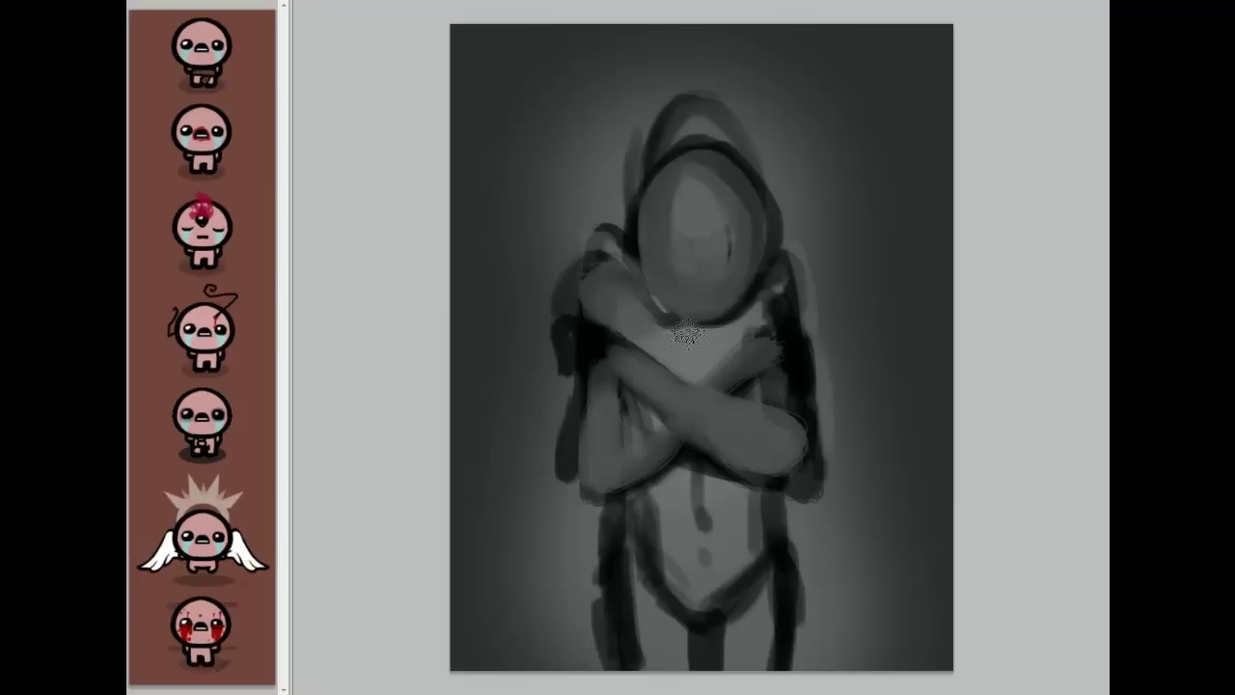
# Step: Sample the light grey of the chest and paint it over the shoulders, collar area and arms
pyautogui.keyDown('alt'); pyautogui.click(673, 339); pyautogui.keyUp('alt')
pyautogui.moveTo(605, 293)
pyautogui.mouseDown()
pyautogui.moveTo(650, 334)
pyautogui.moveTo(755, 308)
pyautogui.moveTo(762, 340)
pyautogui.mouseUp()
pyautogui.moveTo(567, 330)
pyautogui.mouseDown()
pyautogui.moveTo(591, 352)
pyautogui.moveTo(595, 467)
pyautogui.mouseUp()
pyautogui.moveTo(595, 468); pyautogui.dragTo(696, 444)
pyautogui.moveTo(777, 345); pyautogui.dragTo(808, 410)
# Step: Paint lighter grey around the arms and head to carve the silhouette, and fill in the thighs
pyautogui.moveTo(820, 349); pyautogui.dragTo(837, 455)
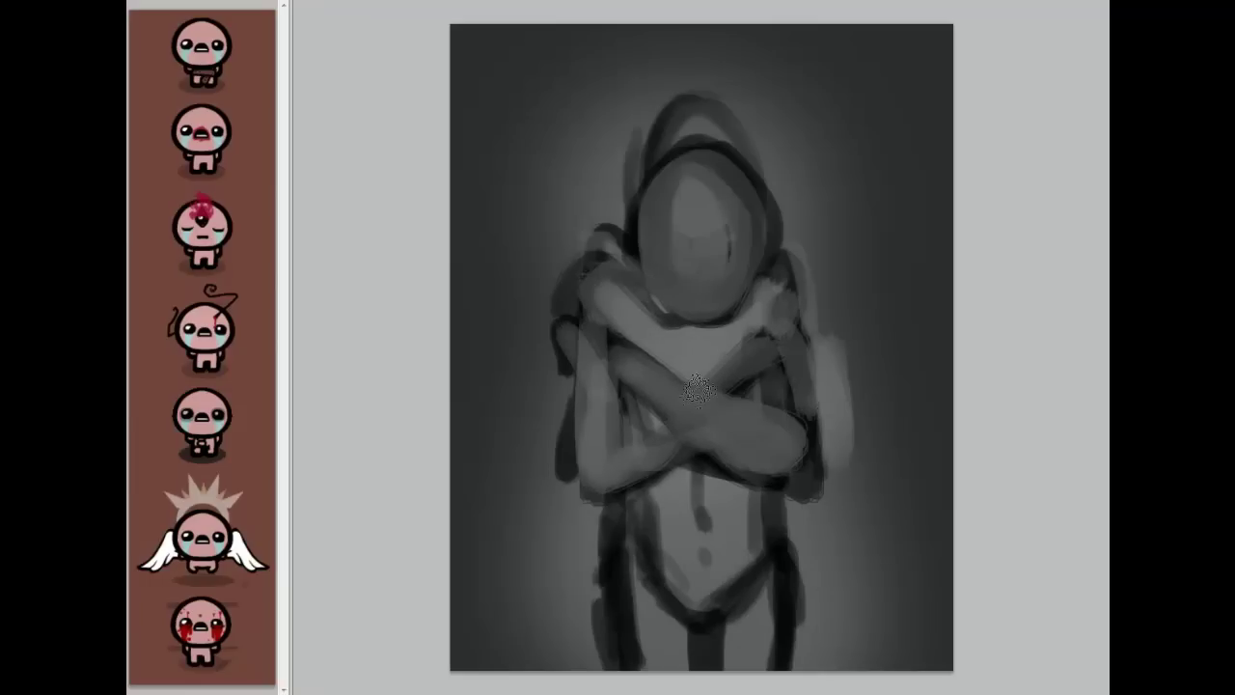
pyautogui.moveTo(554, 381)
pyautogui.mouseDown()
pyautogui.moveTo(578, 535)
pyautogui.moveTo(590, 560)
pyautogui.moveTo(632, 571)
pyautogui.moveTo(622, 607)
pyautogui.moveTo(659, 665)
pyautogui.moveTo(772, 607)
pyautogui.moveTo(714, 641)
pyautogui.moveTo(777, 612)
pyautogui.moveTo(781, 661)
pyautogui.moveTo(820, 550)
pyautogui.mouseUp()
pyautogui.moveTo(680, 217)
pyautogui.mouseDown()
pyautogui.moveTo(709, 101)
pyautogui.moveTo(666, 145)
pyautogui.moveTo(772, 178)
pyautogui.moveTo(616, 210)
pyautogui.moveTo(776, 241)
pyautogui.moveTo(781, 270)
pyautogui.mouseUp()
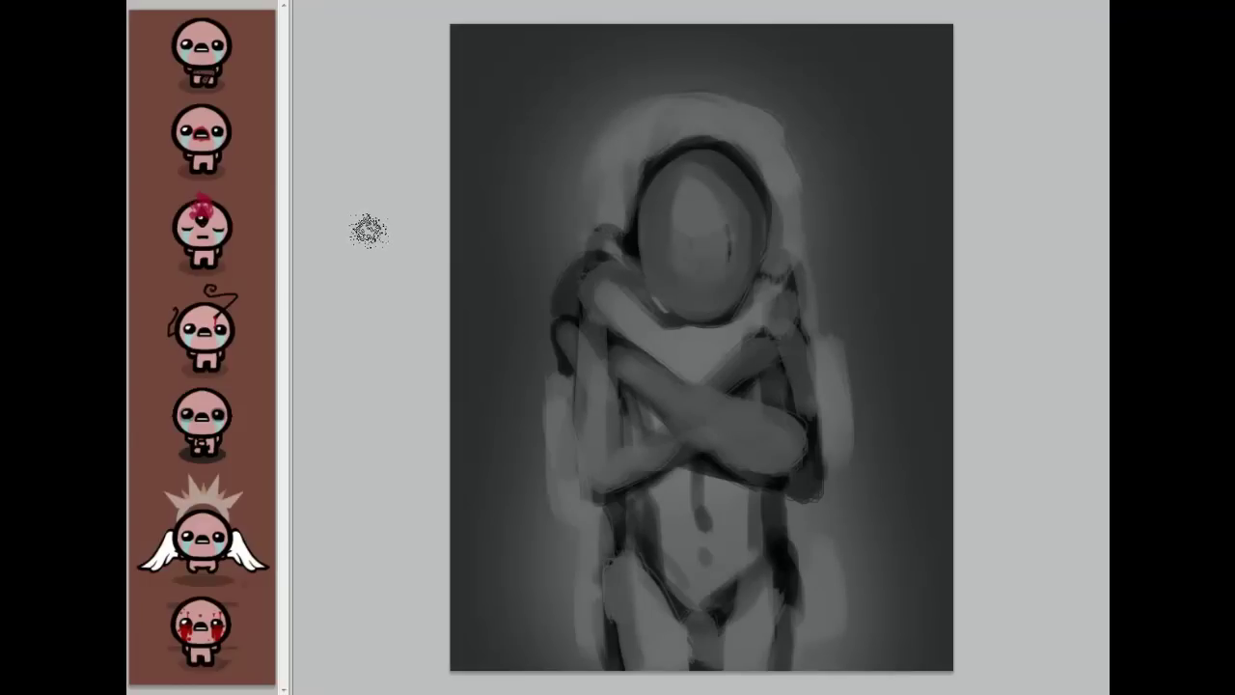
# Step: Flip the figure horizontally and distort its transform corners outward to widen and heighten it
pyautogui.press('m')
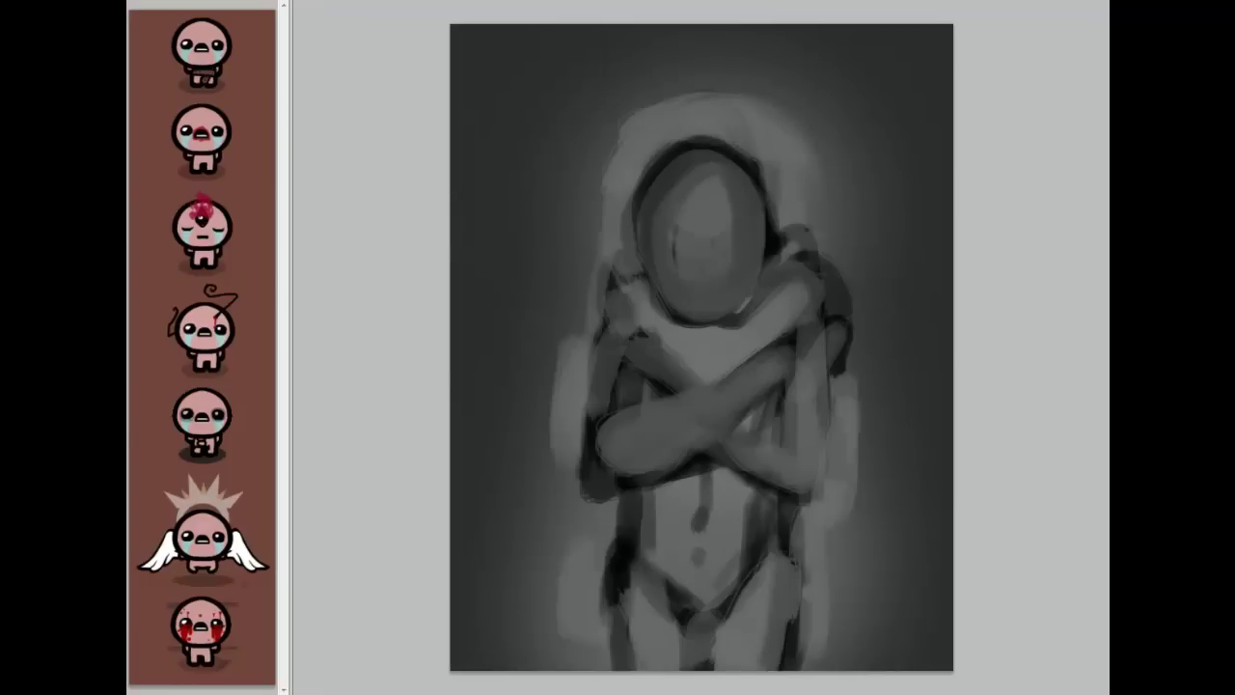
pyautogui.hotkey('ctrl', 't')
pyautogui.moveTo(551, 91); pyautogui.dragTo(518, 71)
pyautogui.moveTo(860, 89); pyautogui.dragTo(865, 72)
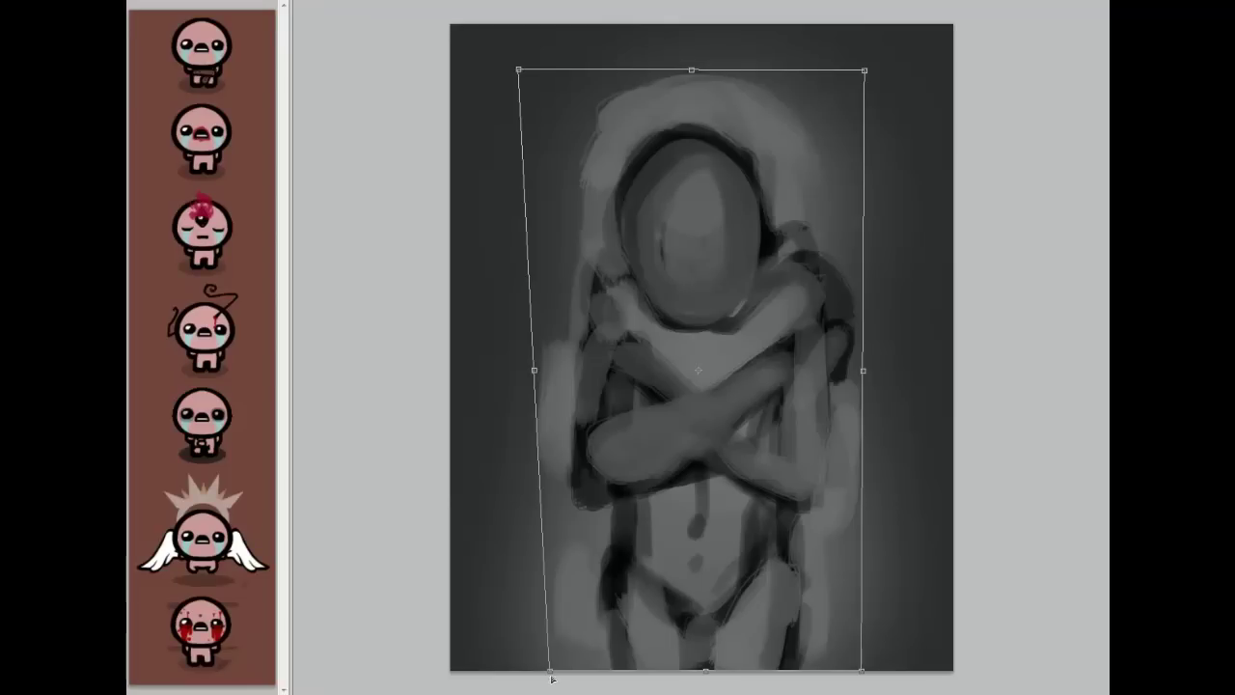
pyautogui.moveTo(540, 676); pyautogui.dragTo(531, 678)
pyautogui.moveTo(862, 673); pyautogui.dragTo(880, 667)
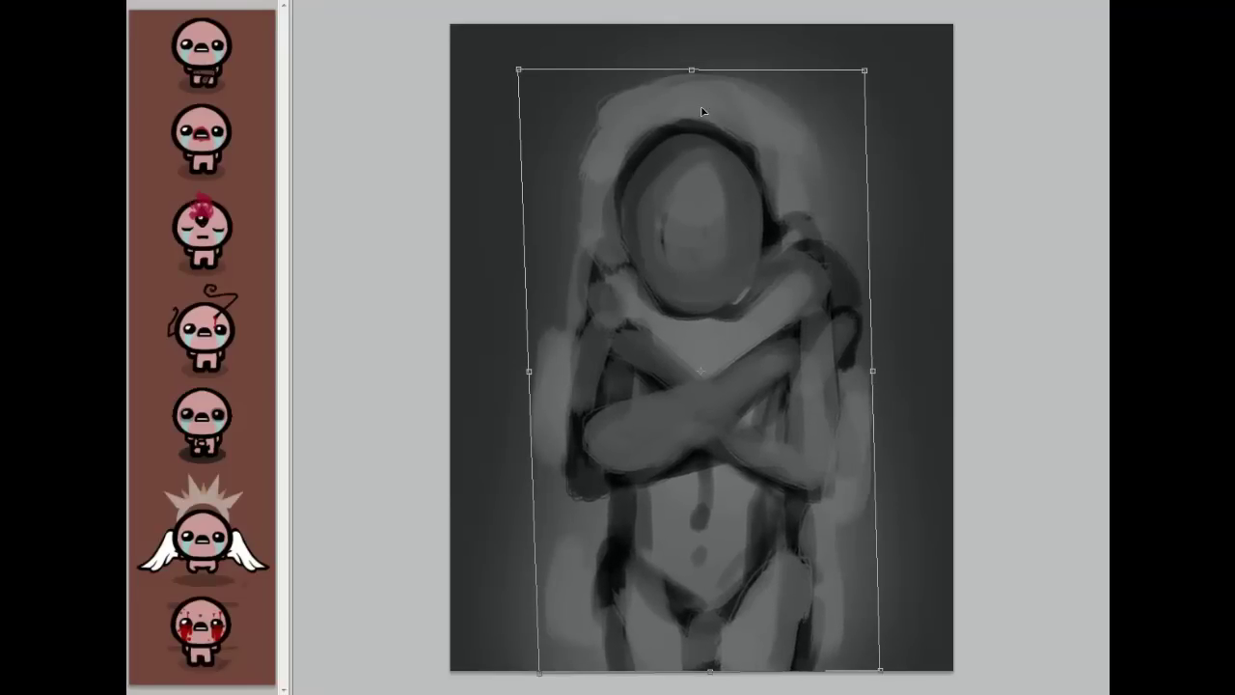
pyautogui.press('Return')
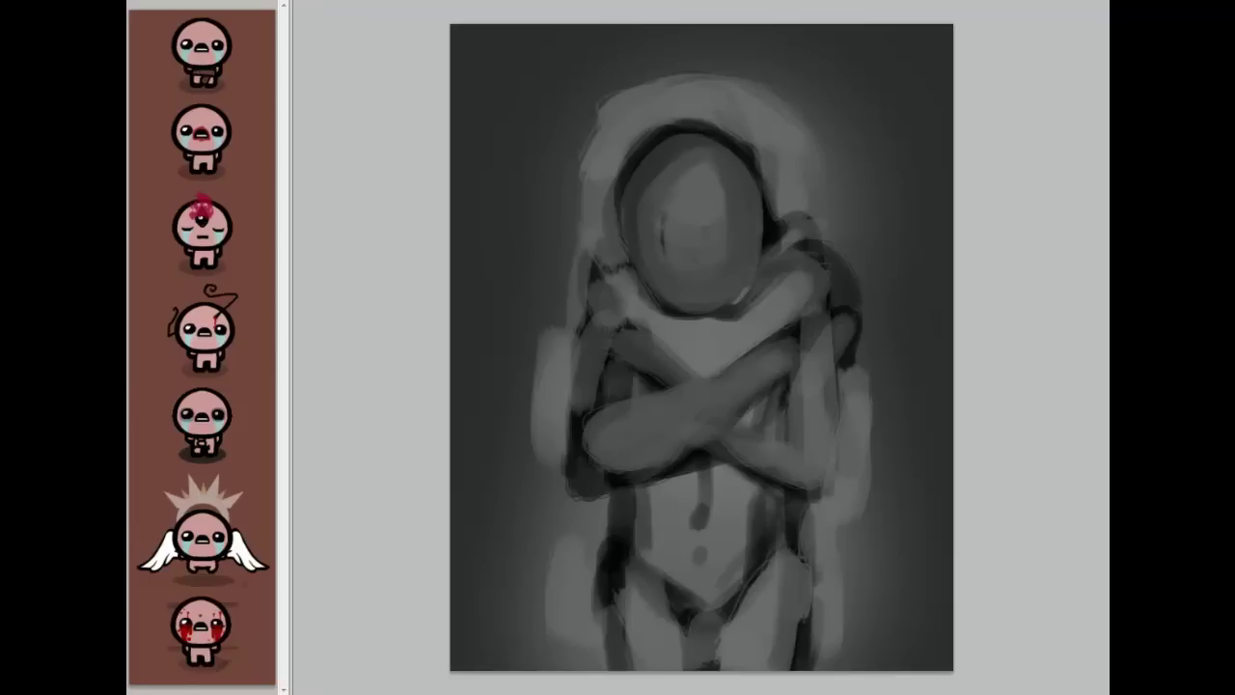
# Step: Undo the stray stroke on the face and paint lighter grey background strokes along the figure's left side
pyautogui.moveTo(695, 179)
pyautogui.mouseDown()
pyautogui.moveTo(680, 164)
pyautogui.moveTo(706, 196)
pyautogui.mouseUp()
pyautogui.hotkey('ctrl', 'z')
pyautogui.moveTo(606, 108)
pyautogui.mouseDown()
pyautogui.moveTo(565, 294)
pyautogui.moveTo(554, 255)
pyautogui.mouseUp()
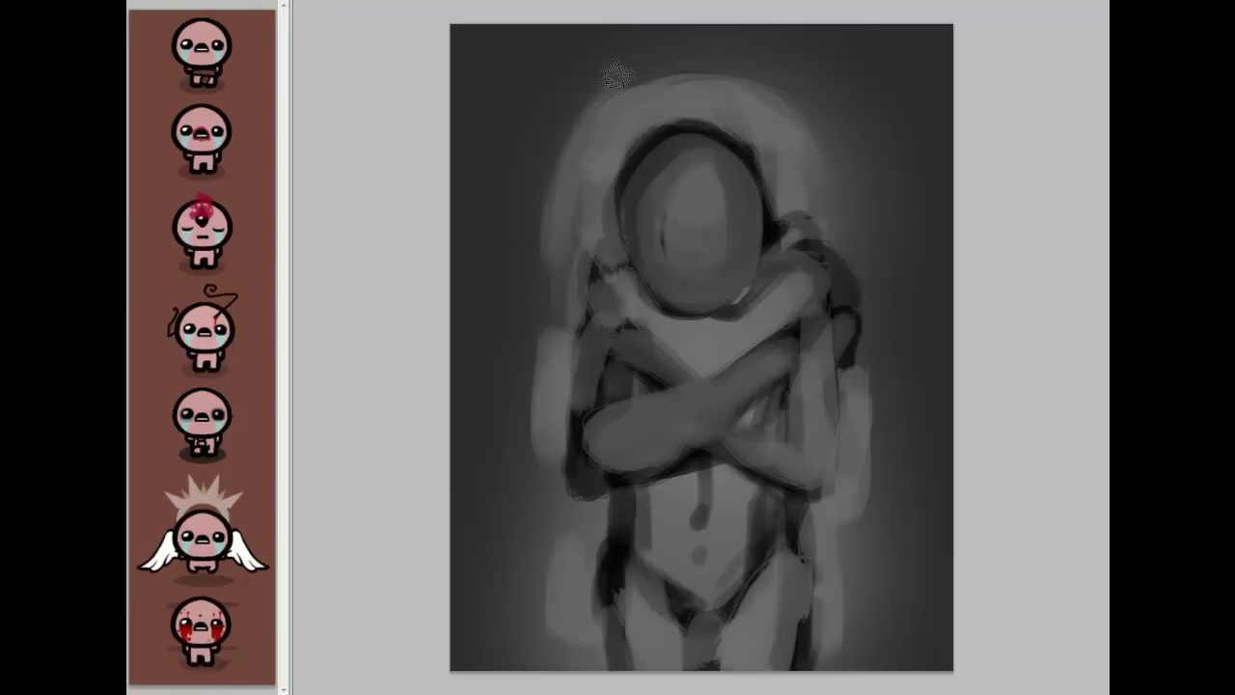
pyautogui.moveTo(614, 77); pyautogui.dragTo(535, 186)
pyautogui.moveTo(537, 110); pyautogui.dragTo(583, 71)
pyautogui.moveTo(571, 289)
pyautogui.mouseDown()
pyautogui.moveTo(491, 247)
pyautogui.moveTo(537, 473)
pyautogui.moveTo(518, 511)
pyautogui.moveTo(579, 506)
pyautogui.moveTo(546, 627)
pyautogui.mouseUp()
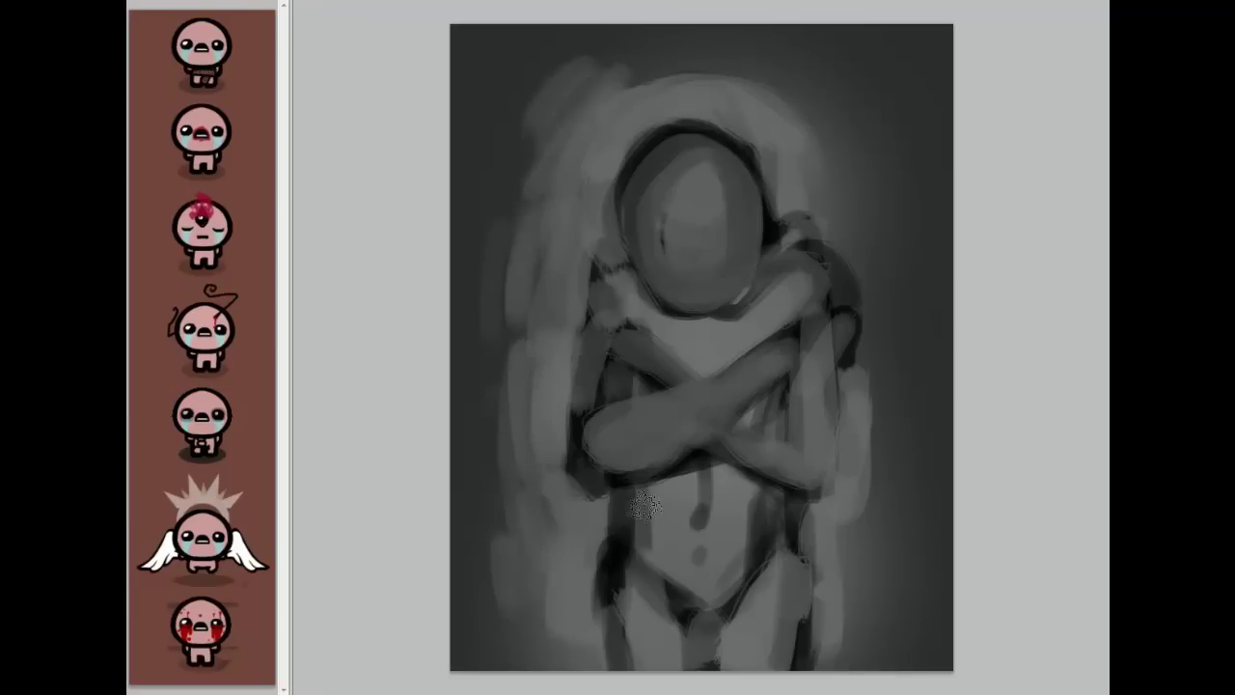
# Step: Shade the belly under the crossed arms and repaint the left waist and hip with sampled light grey
pyautogui.moveTo(635, 486)
pyautogui.mouseDown()
pyautogui.moveTo(710, 467)
pyautogui.moveTo(758, 488)
pyautogui.moveTo(741, 496)
pyautogui.mouseUp()
pyautogui.moveTo(618, 507); pyautogui.dragTo(577, 585)
pyautogui.keyDown('alt'); pyautogui.click(551, 565); pyautogui.keyUp('alt')
pyautogui.moveTo(589, 512)
pyautogui.mouseDown()
pyautogui.moveTo(571, 526)
pyautogui.moveTo(573, 587)
pyautogui.mouseUp()
pyautogui.moveTo(636, 581)
pyautogui.mouseDown()
pyautogui.moveTo(606, 629)
pyautogui.moveTo(668, 592)
pyautogui.mouseUp()
# Step: Paint the lower belly and thighs with sampled grey, and clean up the background beside the right shoulder
pyautogui.moveTo(701, 625)
pyautogui.mouseDown()
pyautogui.moveTo(644, 585)
pyautogui.moveTo(617, 646)
pyautogui.moveTo(695, 617)
pyautogui.moveTo(762, 637)
pyautogui.moveTo(741, 527)
pyautogui.mouseUp()
pyautogui.keyDown('alt'); pyautogui.click(716, 544); pyautogui.keyUp('alt')
pyautogui.moveTo(663, 653)
pyautogui.mouseDown()
pyautogui.moveTo(666, 598)
pyautogui.moveTo(615, 594)
pyautogui.moveTo(777, 597)
pyautogui.moveTo(747, 670)
pyautogui.moveTo(712, 565)
pyautogui.moveTo(705, 595)
pyautogui.moveTo(656, 564)
pyautogui.moveTo(740, 533)
pyautogui.moveTo(736, 551)
pyautogui.moveTo(763, 486)
pyautogui.moveTo(636, 546)
pyautogui.moveTo(627, 504)
pyautogui.moveTo(730, 485)
pyautogui.mouseUp()
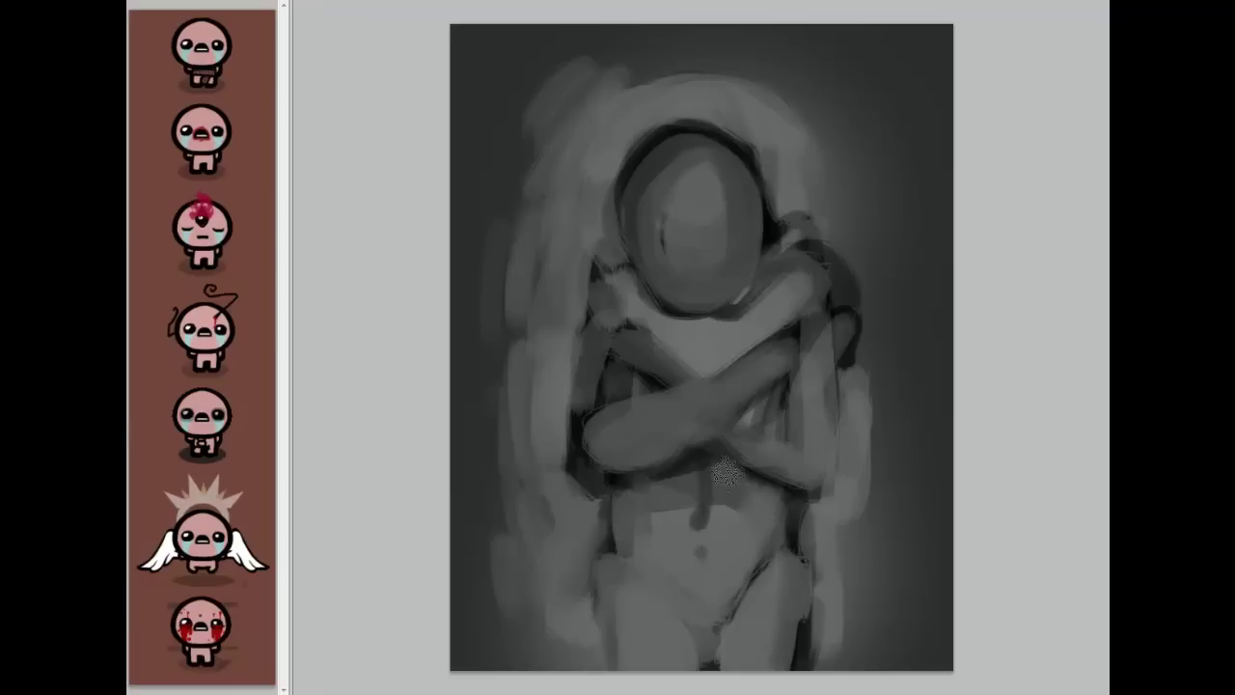
pyautogui.moveTo(849, 212)
pyautogui.mouseDown()
pyautogui.moveTo(794, 228)
pyautogui.moveTo(843, 293)
pyautogui.moveTo(832, 353)
pyautogui.moveTo(882, 326)
pyautogui.moveTo(843, 234)
pyautogui.mouseUp()
pyautogui.moveTo(568, 403); pyautogui.dragTo(571, 472)
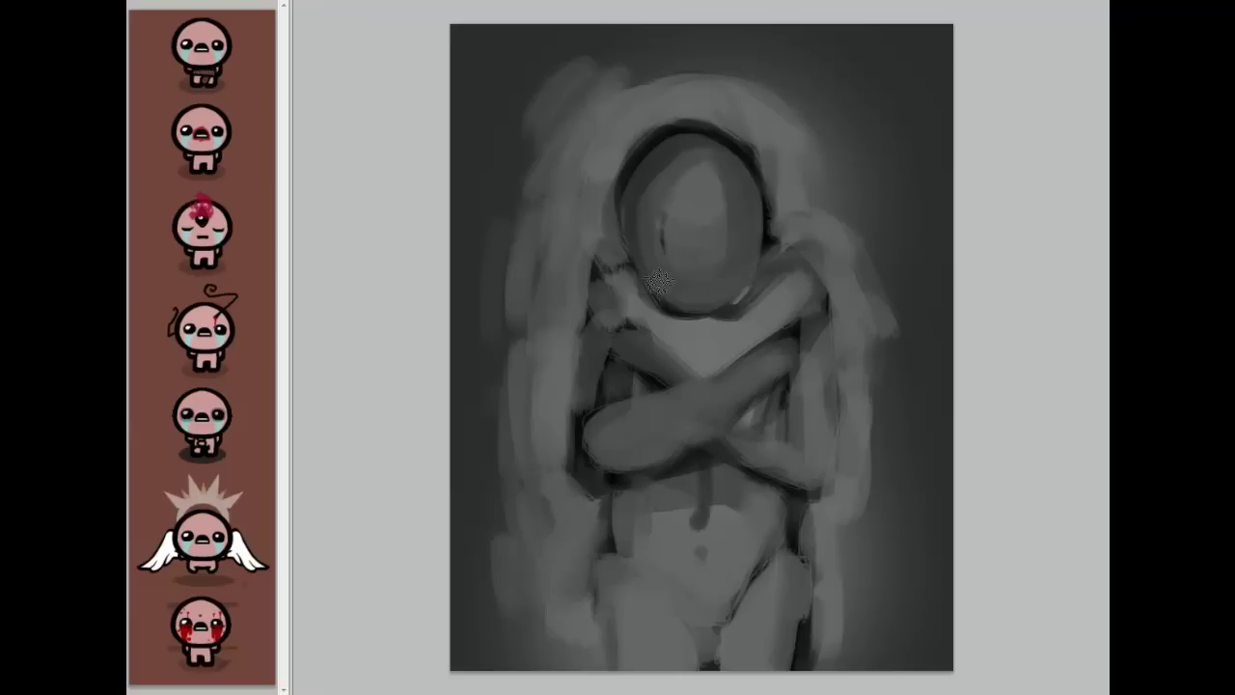
# Step: Outline both shoulders, the left upper arm and the V-shaped neckline with thin dark lines
pyautogui.moveTo(632, 266)
pyautogui.mouseDown()
pyautogui.moveTo(577, 278)
pyautogui.moveTo(574, 355)
pyautogui.mouseUp()
pyautogui.moveTo(576, 298); pyautogui.dragTo(588, 369)
pyautogui.moveTo(584, 276); pyautogui.dragTo(581, 361)
pyautogui.moveTo(620, 272); pyautogui.dragTo(632, 281)
pyautogui.moveTo(737, 303); pyautogui.dragTo(798, 266)
pyautogui.moveTo(614, 286)
pyautogui.mouseDown()
pyautogui.moveTo(698, 337)
pyautogui.moveTo(777, 295)
pyautogui.mouseUp()
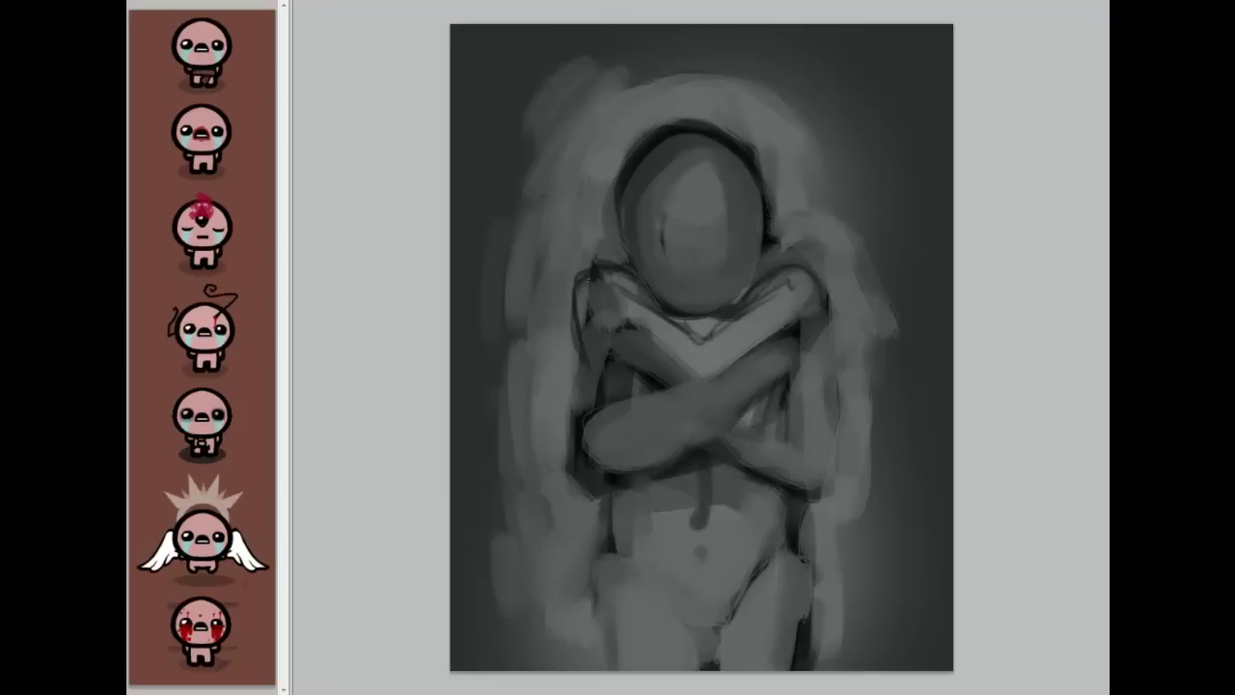
# Step: Outline the left elbow and both crossed forearms with thin dark lines
pyautogui.moveTo(577, 363); pyautogui.dragTo(563, 477)
pyautogui.moveTo(608, 403)
pyautogui.mouseDown()
pyautogui.moveTo(739, 355)
pyautogui.moveTo(665, 387)
pyautogui.moveTo(744, 352)
pyautogui.mouseUp()
pyautogui.moveTo(637, 480)
pyautogui.mouseDown()
pyautogui.moveTo(769, 374)
pyautogui.moveTo(818, 463)
pyautogui.mouseUp()
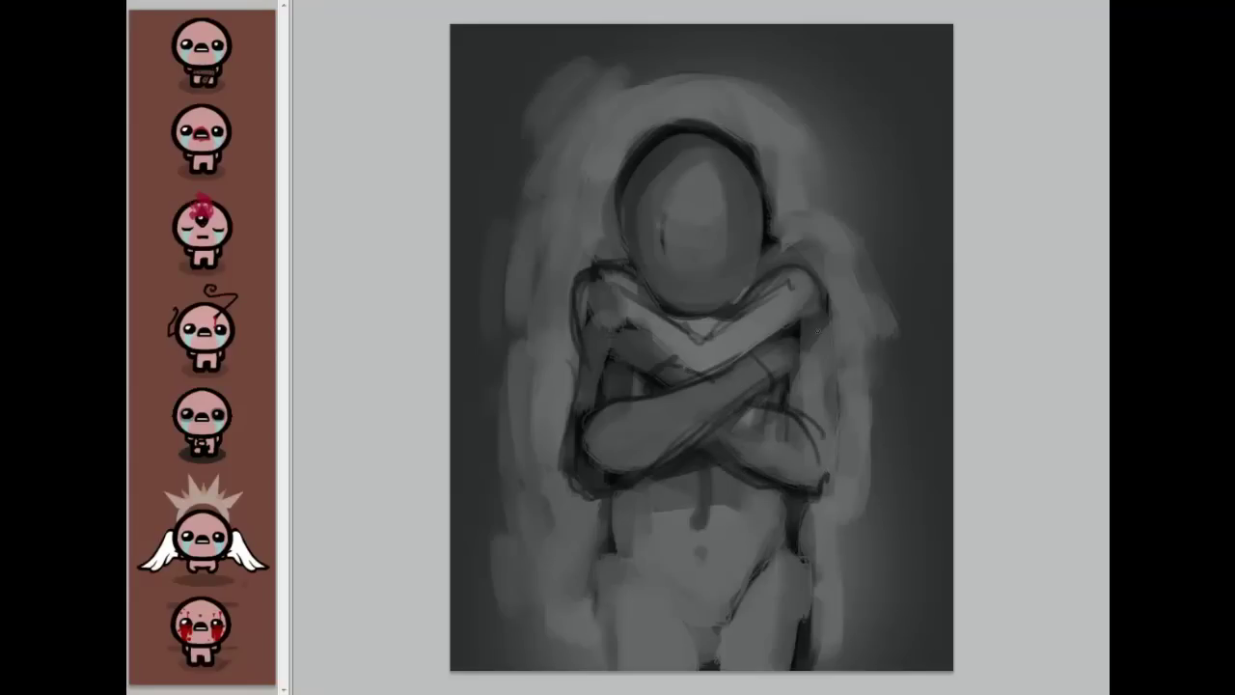
# Step: Sketch the fingers of both hands gripping the opposite upper arms
pyautogui.moveTo(751, 349)
pyautogui.mouseDown()
pyautogui.moveTo(811, 382)
pyautogui.moveTo(843, 431)
pyautogui.mouseUp()
pyautogui.moveTo(781, 362); pyautogui.dragTo(834, 372)
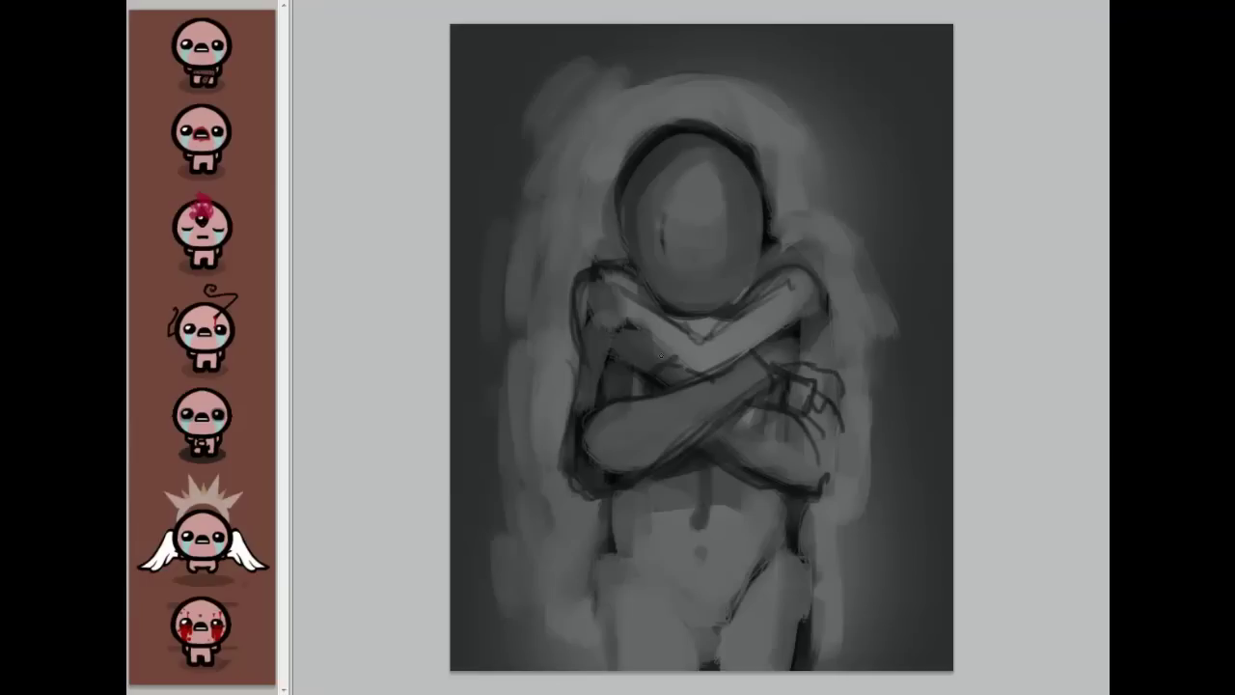
pyautogui.moveTo(569, 387)
pyautogui.mouseDown()
pyautogui.moveTo(577, 413)
pyautogui.moveTo(609, 428)
pyautogui.mouseUp()
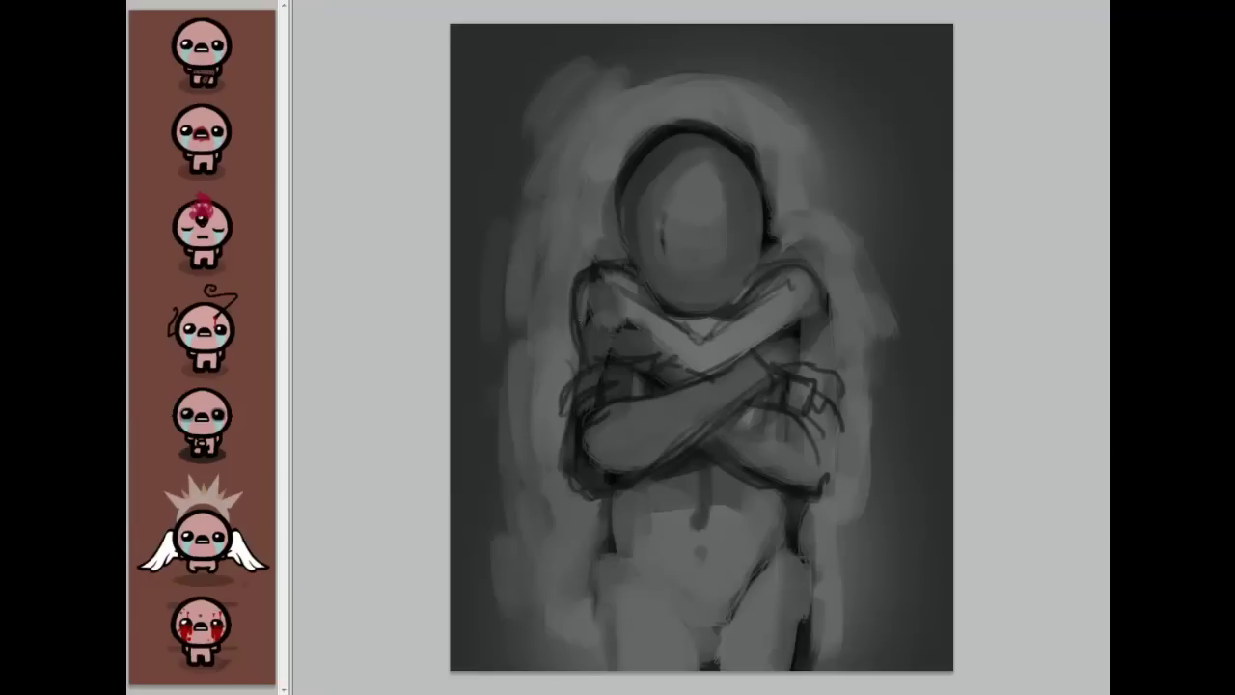
# Step: Outline the left side of the waist, hip and thigh with thin dark lines
pyautogui.moveTo(620, 492); pyautogui.dragTo(627, 557)
pyautogui.moveTo(625, 493)
pyautogui.mouseDown()
pyautogui.moveTo(633, 562)
pyautogui.moveTo(821, 518)
pyautogui.moveTo(795, 514)
pyautogui.moveTo(805, 586)
pyautogui.moveTo(593, 545)
pyautogui.moveTo(605, 524)
pyautogui.moveTo(593, 596)
pyautogui.moveTo(607, 628)
pyautogui.moveTo(597, 540)
pyautogui.mouseUp()
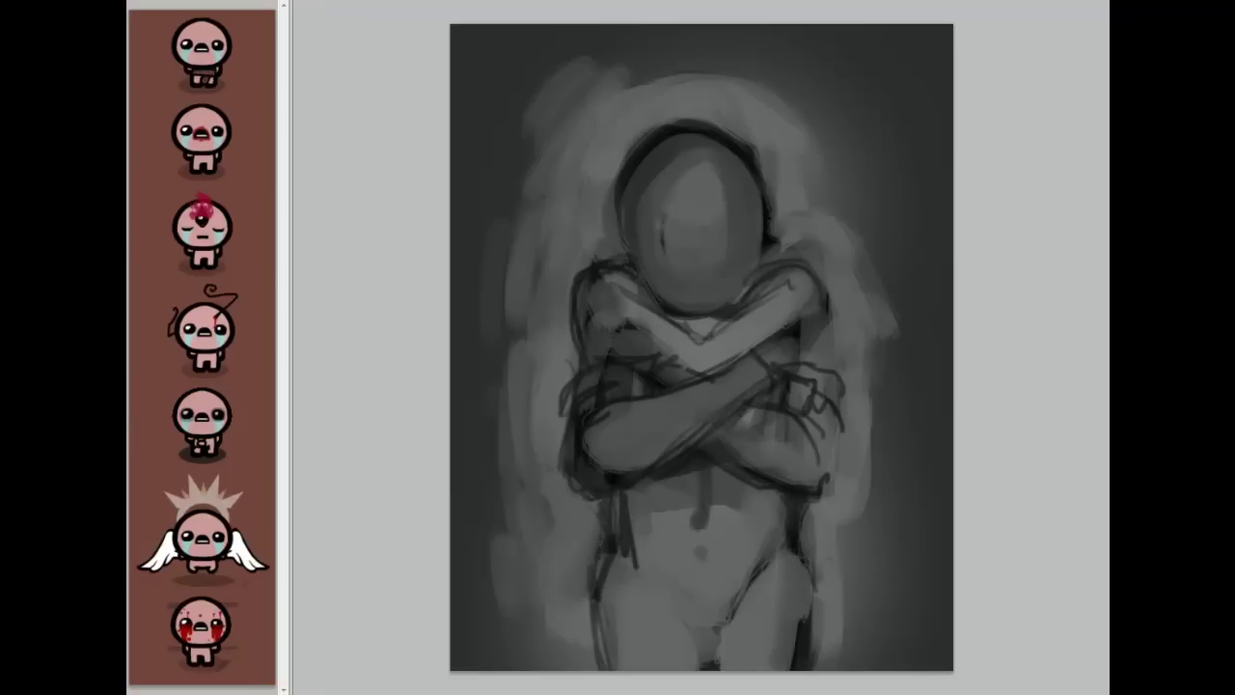
# Step: Sketch the V-shaped lines of the lower abdomen running from both hips down to the groin
pyautogui.moveTo(642, 584); pyautogui.dragTo(687, 642)
pyautogui.moveTo(627, 563); pyautogui.dragTo(699, 654)
pyautogui.moveTo(676, 610); pyautogui.dragTo(726, 627)
pyautogui.moveTo(783, 548); pyautogui.dragTo(737, 611)
pyautogui.moveTo(782, 552); pyautogui.dragTo(741, 605)
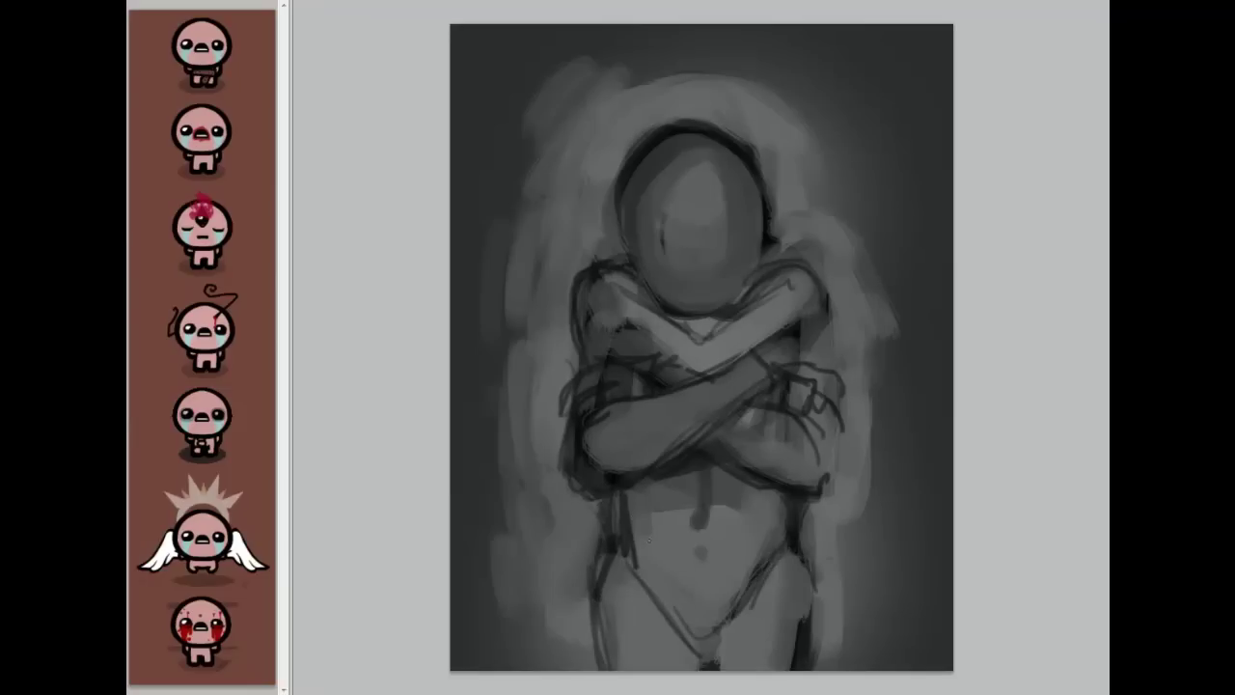
# Step: Darken the outer edges of both thighs, add the lower belly curve, and fill the gap between the legs
pyautogui.moveTo(603, 604); pyautogui.dragTo(600, 637)
pyautogui.moveTo(610, 548); pyautogui.dragTo(617, 671)
pyautogui.moveTo(647, 567)
pyautogui.mouseDown()
pyautogui.moveTo(761, 583)
pyautogui.moveTo(683, 648)
pyautogui.mouseUp()
pyautogui.moveTo(734, 594)
pyautogui.mouseDown()
pyautogui.moveTo(709, 660)
pyautogui.moveTo(816, 562)
pyautogui.mouseUp()
pyautogui.moveTo(813, 641); pyautogui.dragTo(804, 564)
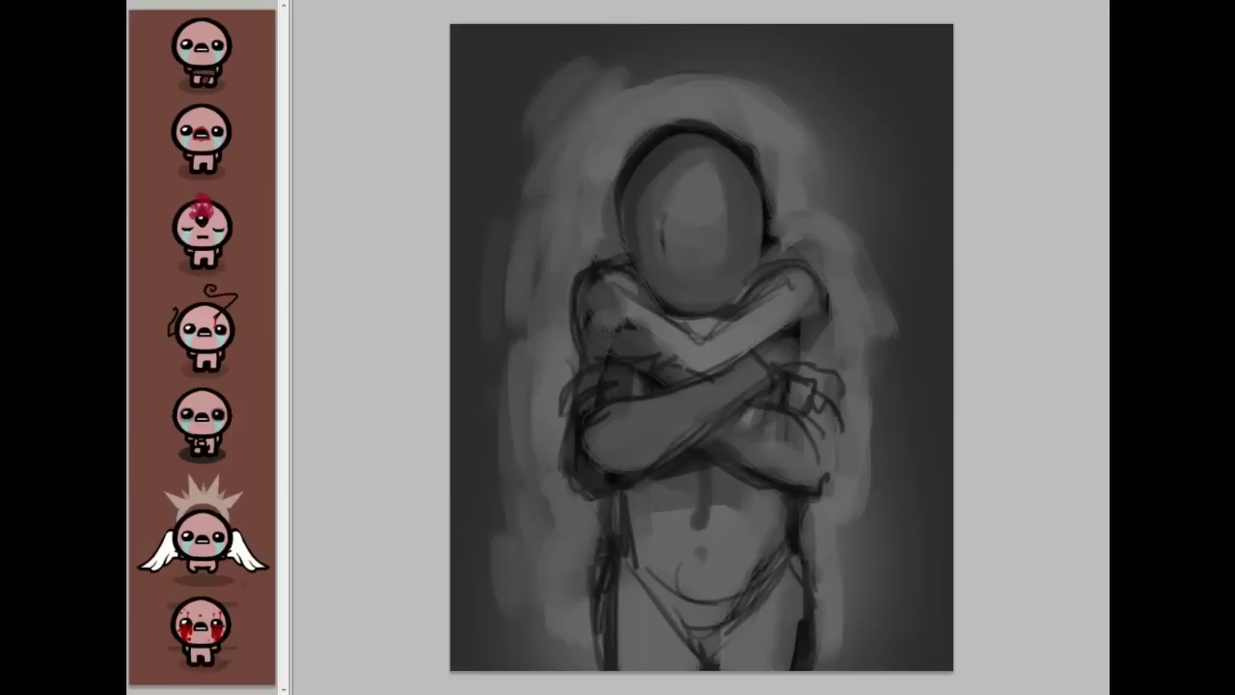
pyautogui.moveTo(600, 596)
pyautogui.mouseDown()
pyautogui.moveTo(595, 668)
pyautogui.moveTo(602, 648)
pyautogui.mouseUp()
pyautogui.moveTo(697, 633)
pyautogui.mouseDown()
pyautogui.moveTo(690, 673)
pyautogui.moveTo(722, 670)
pyautogui.mouseUp()
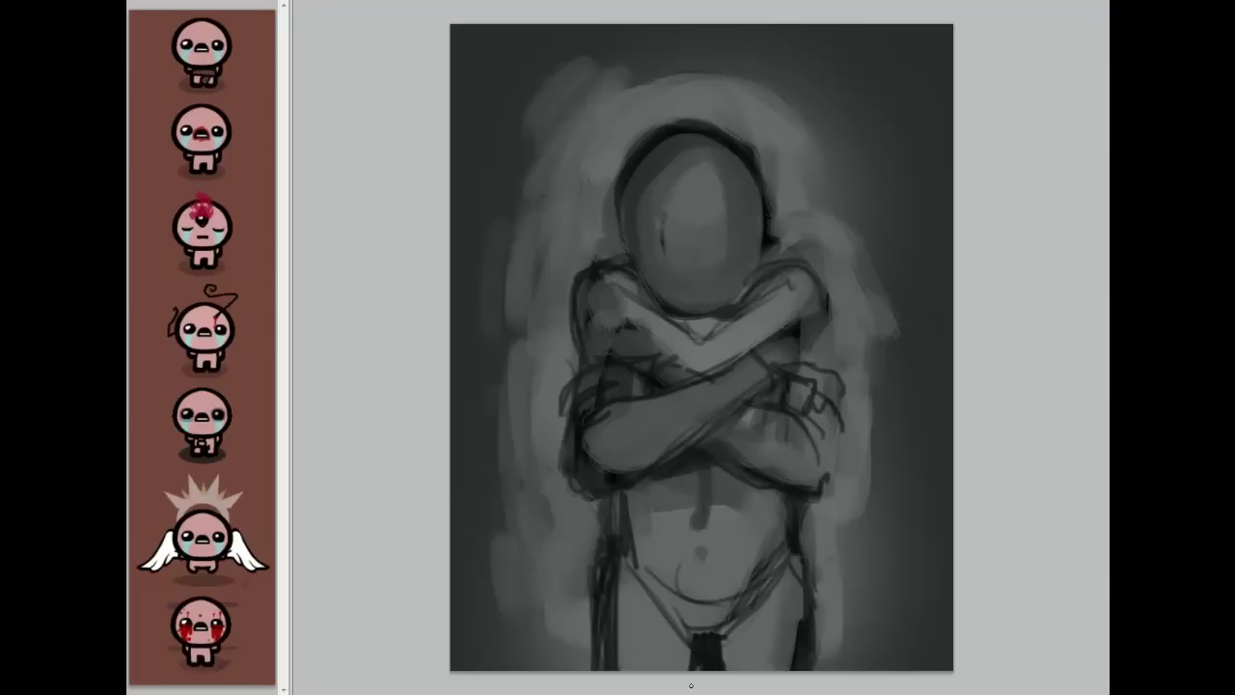
pyautogui.moveTo(797, 558); pyautogui.dragTo(821, 676)
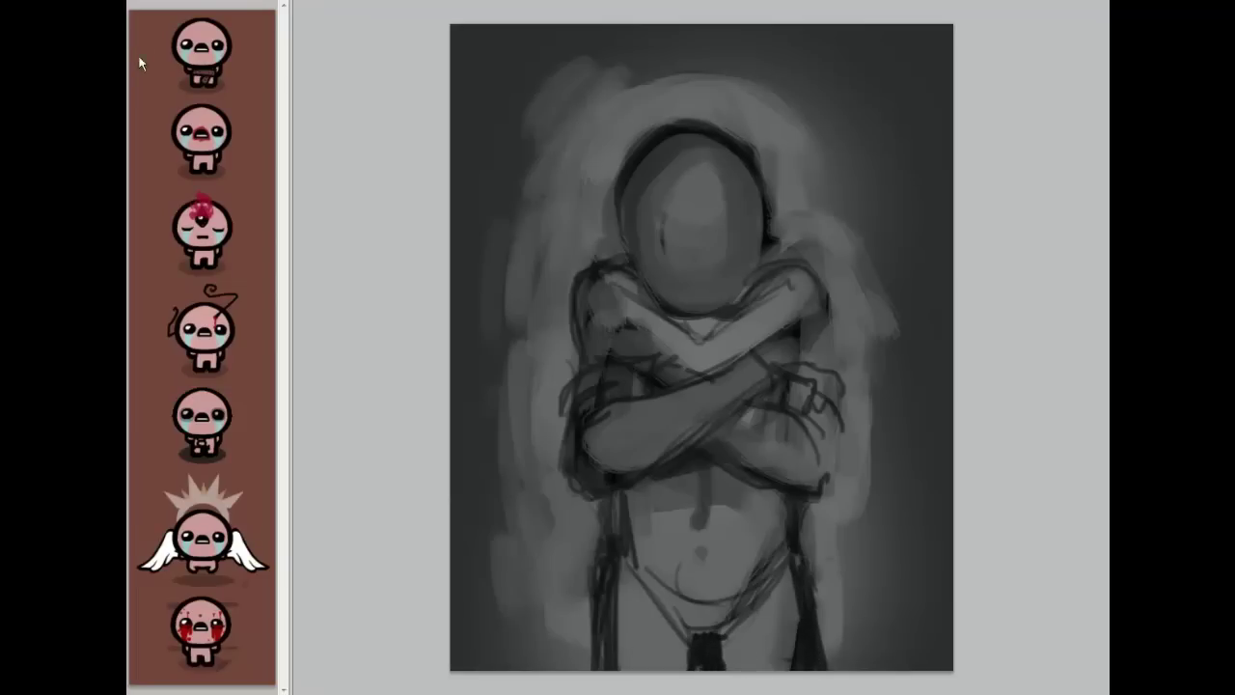
# Step: Move the figure lower on the canvas and crop the image to the canvas bounds
pyautogui.moveTo(725, 292); pyautogui.dragTo(730, 334)
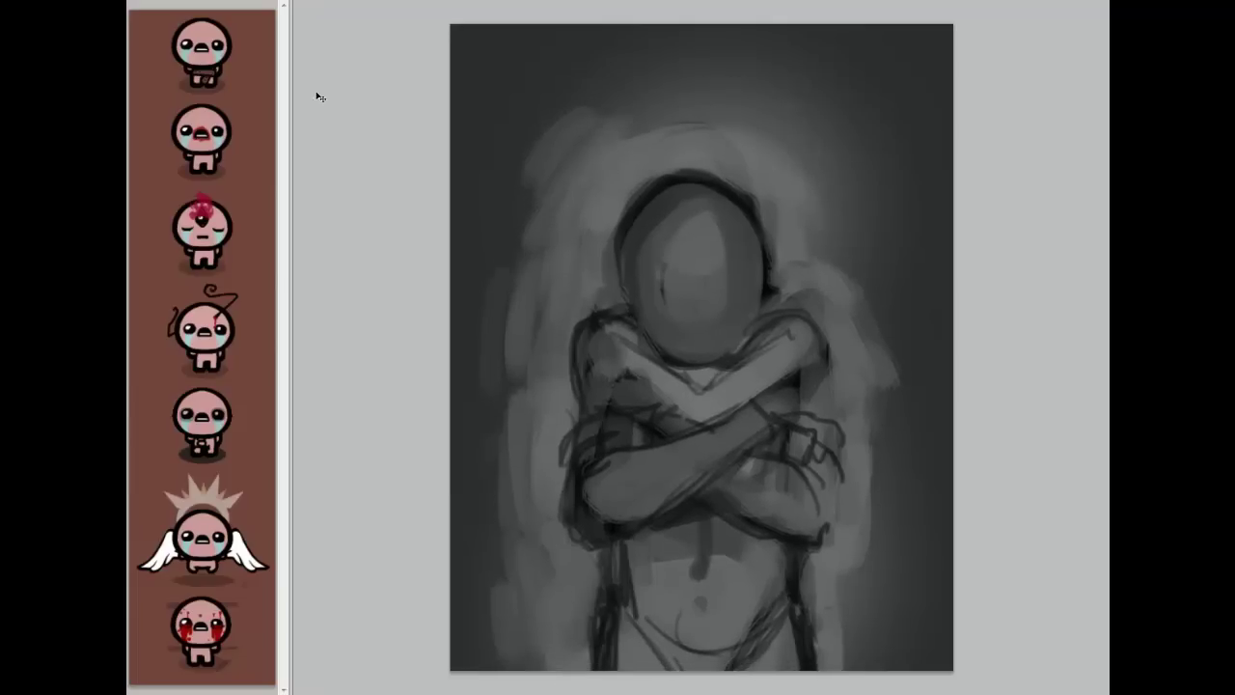
pyautogui.moveTo(443, 11); pyautogui.dragTo(971, 678)
pyautogui.press('Return')
# Step: Narrow the figure horizontally with Free Transform and shift it slightly to the left
pyautogui.hotkey('ctrl', 't')
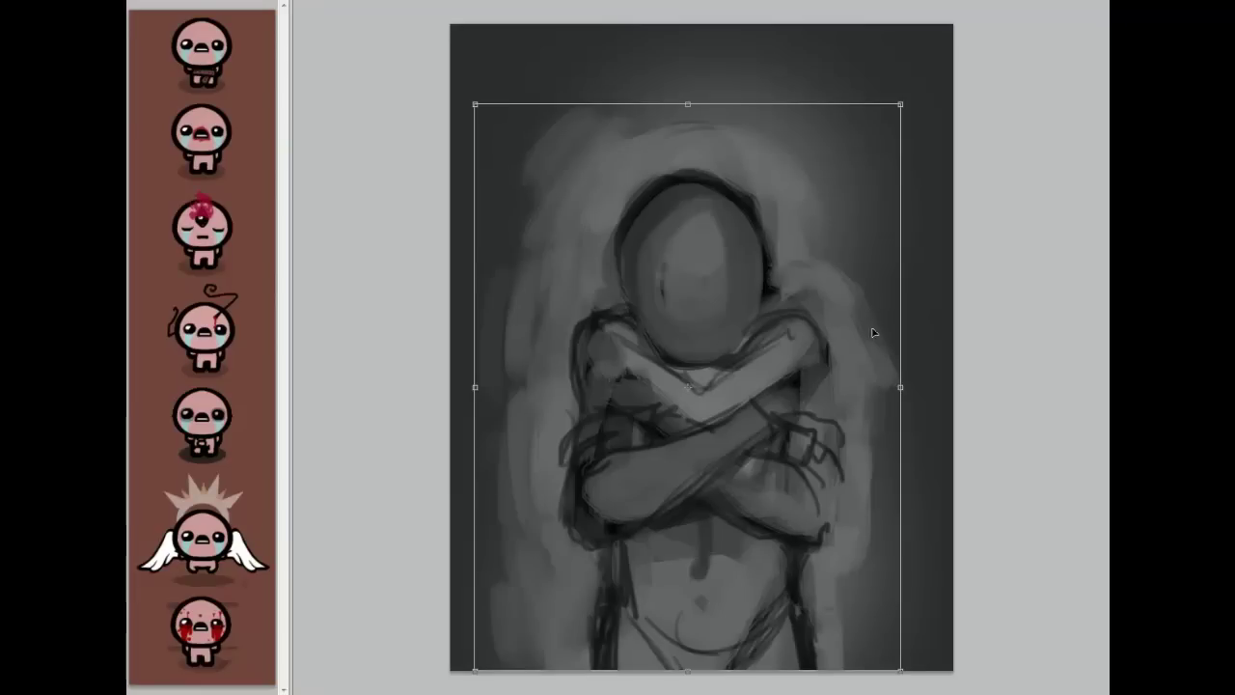
pyautogui.moveTo(474, 387); pyautogui.dragTo(503, 389)
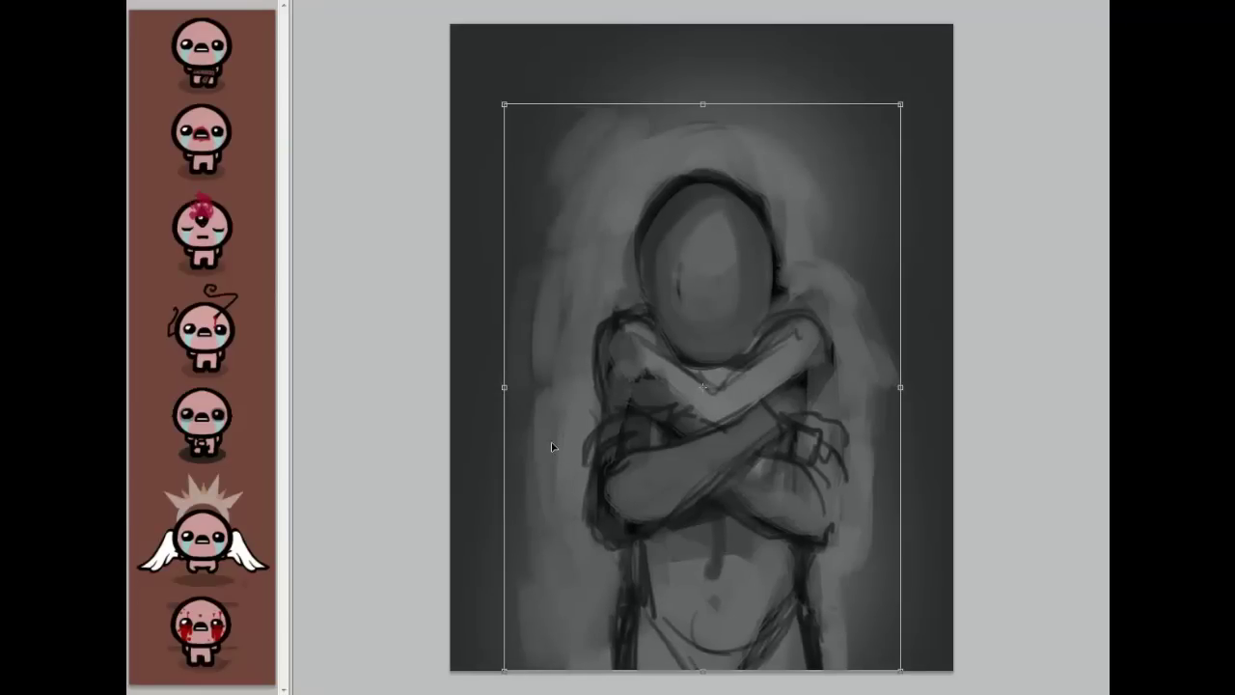
pyautogui.moveTo(741, 534); pyautogui.dragTo(727, 535)
pyautogui.press('Return')
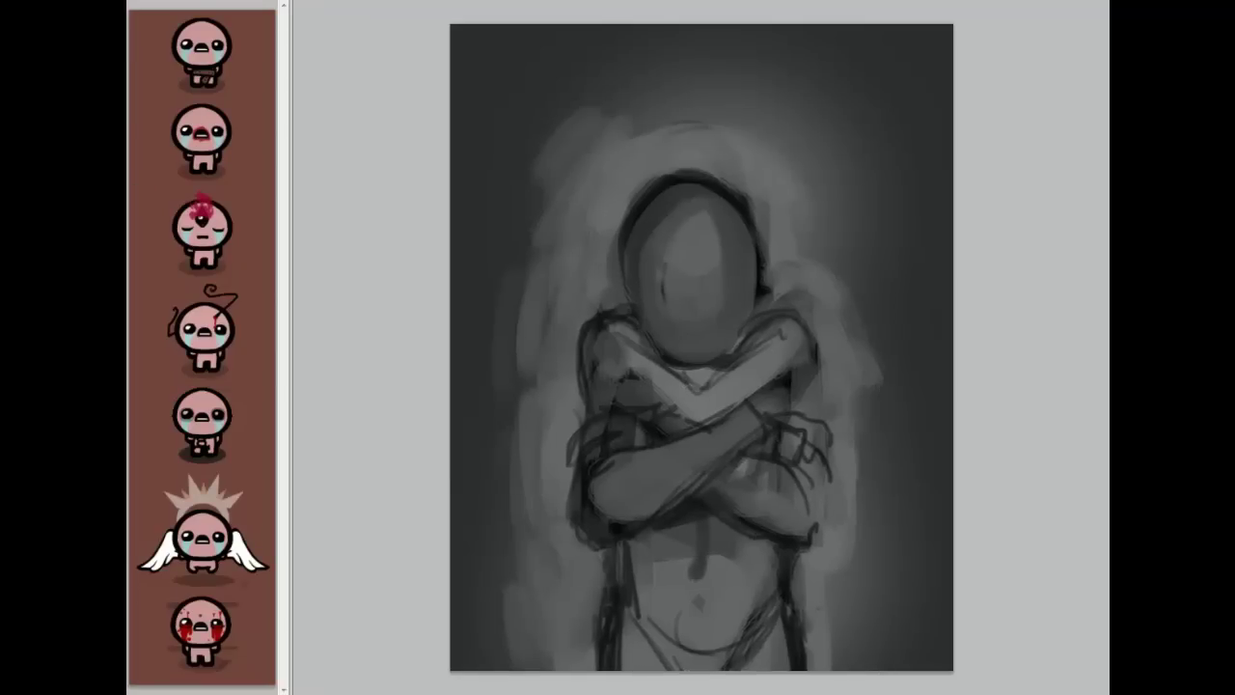
# Step: Paint two dark oval eye sockets and a small dark frowning mouth low on the face
pyautogui.click(158, 172)
pyautogui.press('F5')
pyautogui.moveTo(661, 305); pyautogui.dragTo(661, 306)
pyautogui.moveTo(736, 303); pyautogui.dragTo(723, 302)
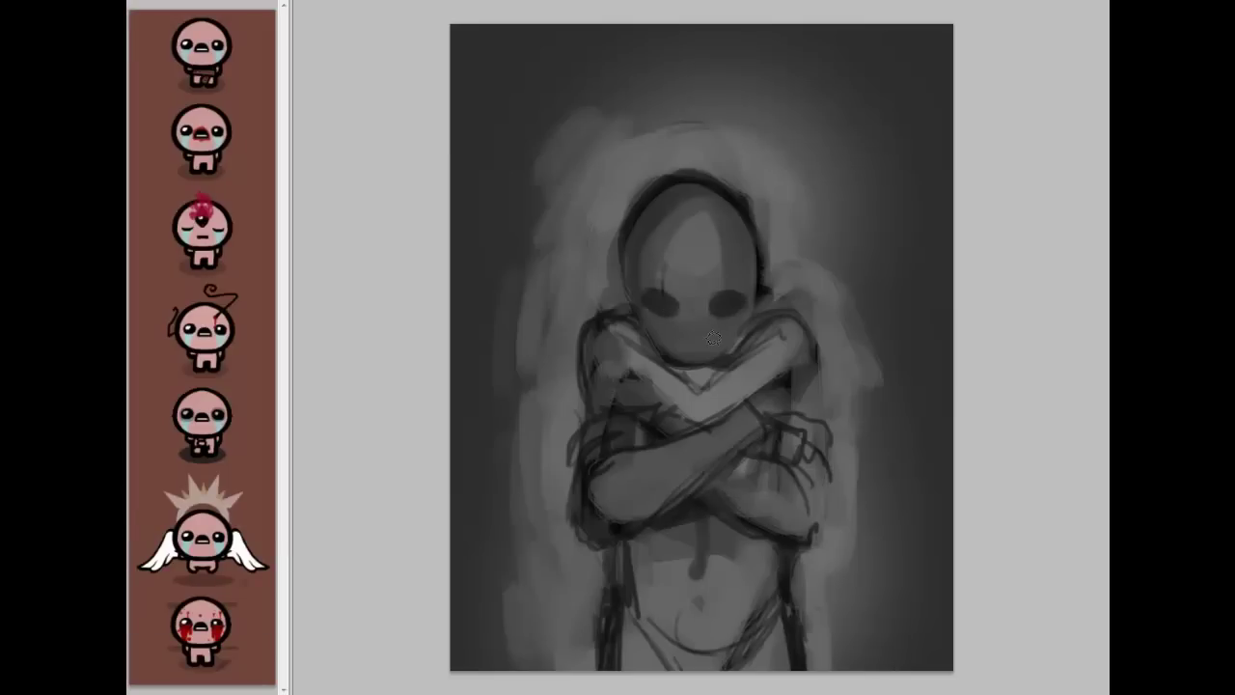
pyautogui.moveTo(692, 352)
pyautogui.mouseDown()
pyautogui.moveTo(712, 347)
pyautogui.moveTo(698, 353)
pyautogui.mouseUp()
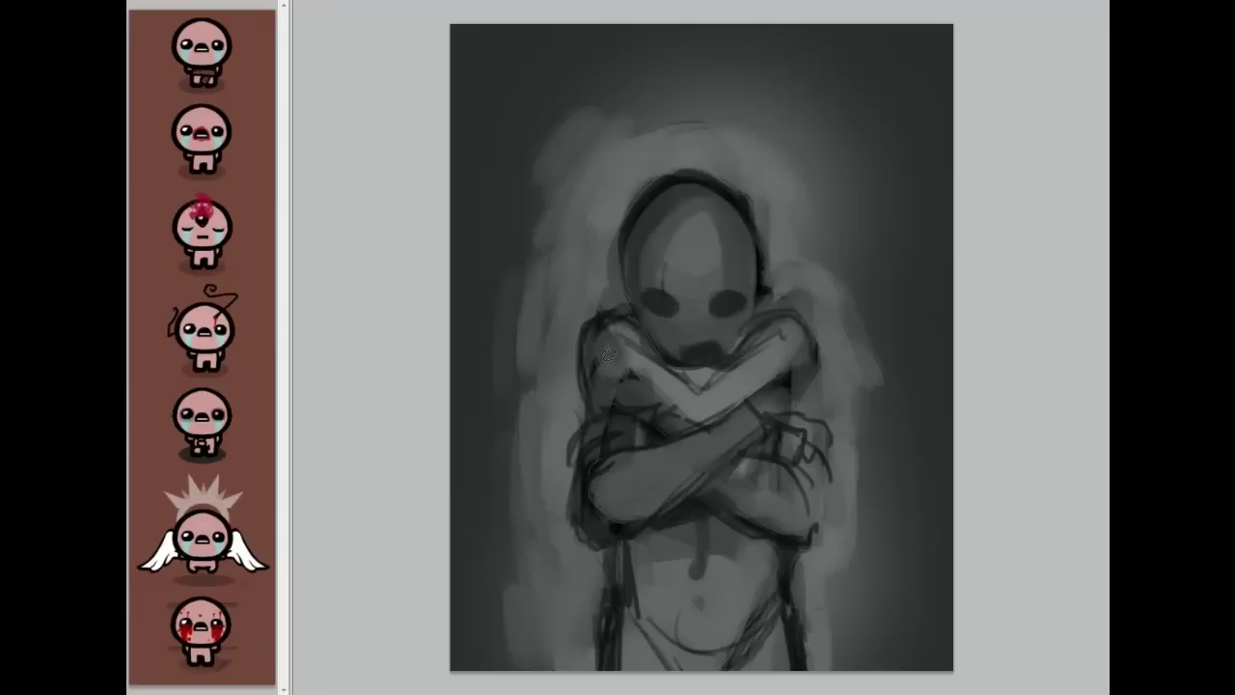
# Step: Add dark ears on both sides of the head and thicken the dark edges of both shoulders
pyautogui.moveTo(613, 288); pyautogui.dragTo(619, 288)
pyautogui.moveTo(760, 287); pyautogui.dragTo(769, 297)
pyautogui.moveTo(586, 371)
pyautogui.mouseDown()
pyautogui.moveTo(588, 330)
pyautogui.moveTo(609, 317)
pyautogui.mouseUp()
pyautogui.moveTo(768, 324)
pyautogui.mouseDown()
pyautogui.moveTo(787, 314)
pyautogui.moveTo(802, 359)
pyautogui.mouseUp()
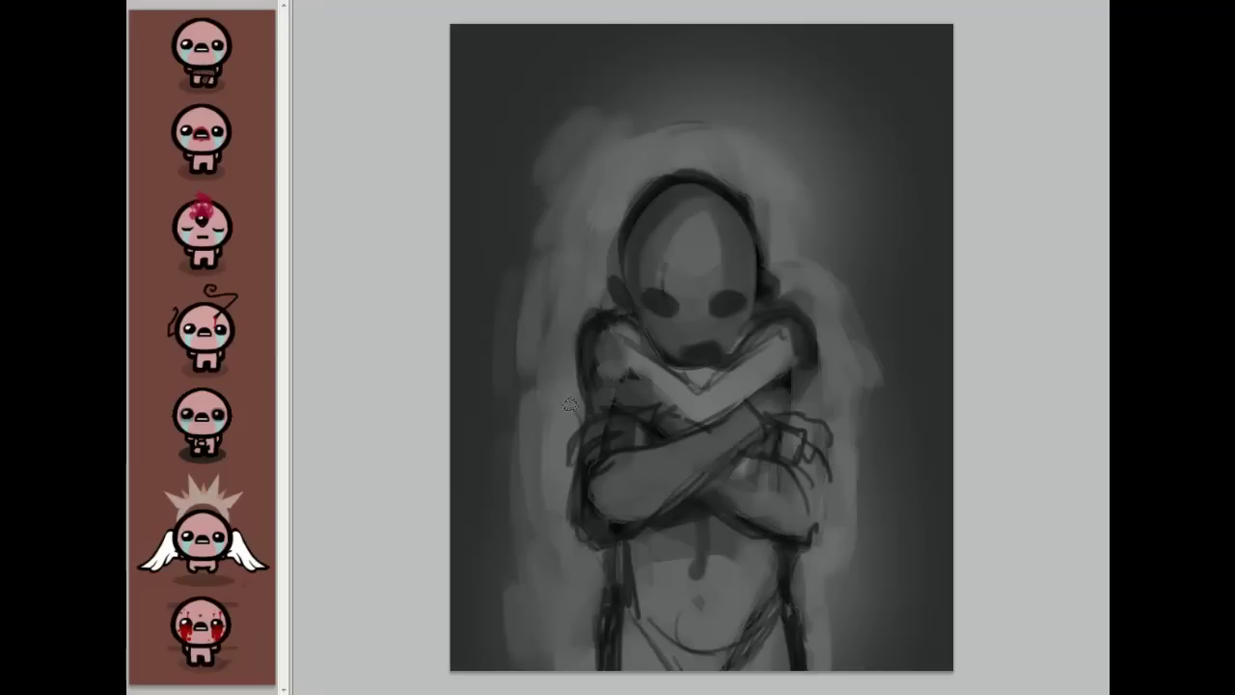
# Step: Block in dark shadows over the upper arms, upper chest, hands and the folds of the crossed arms
pyautogui.moveTo(571, 444)
pyautogui.mouseDown()
pyautogui.moveTo(577, 497)
pyautogui.moveTo(593, 435)
pyautogui.moveTo(617, 482)
pyautogui.moveTo(774, 378)
pyautogui.moveTo(760, 395)
pyautogui.moveTo(805, 405)
pyautogui.moveTo(816, 439)
pyautogui.mouseUp()
pyautogui.moveTo(605, 371)
pyautogui.mouseDown()
pyautogui.moveTo(593, 398)
pyautogui.moveTo(664, 417)
pyautogui.moveTo(669, 391)
pyautogui.mouseUp()
pyautogui.moveTo(736, 492)
pyautogui.mouseDown()
pyautogui.moveTo(811, 507)
pyautogui.moveTo(825, 482)
pyautogui.moveTo(779, 515)
pyautogui.moveTo(818, 467)
pyautogui.moveTo(810, 482)
pyautogui.mouseUp()
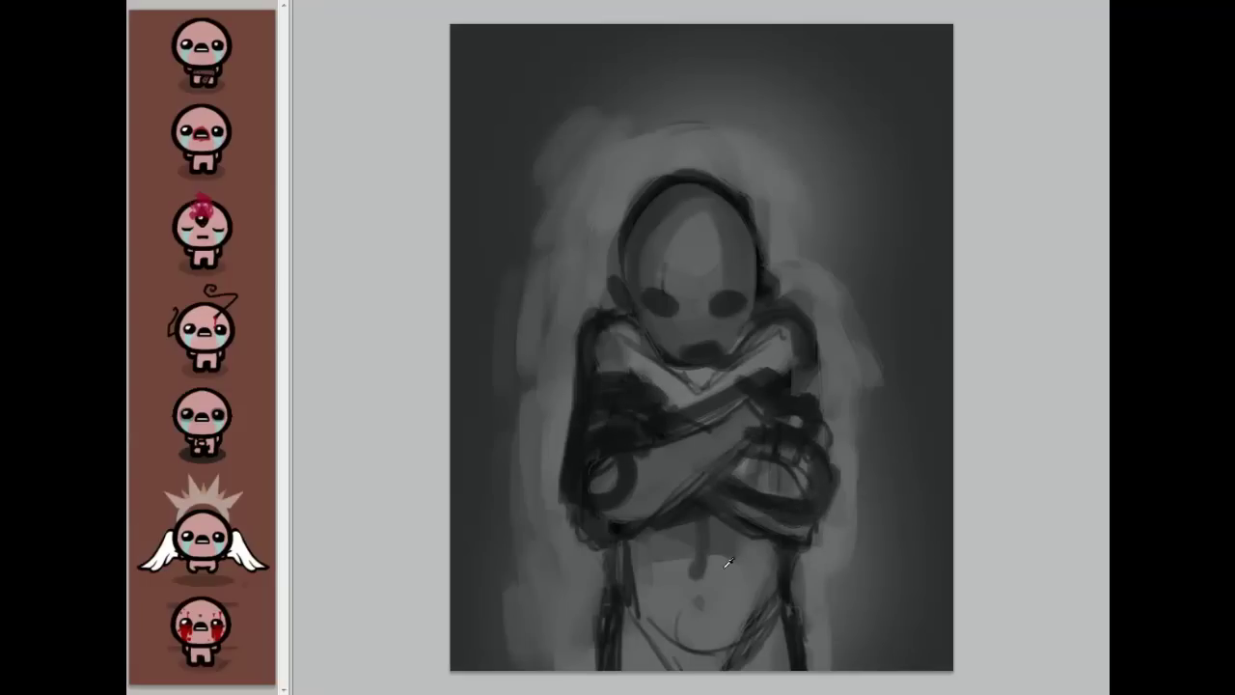
# Step: Cover the belly shading with an even mid grey and repaint the forearms and hands in lighter grey
pyautogui.moveTo(663, 548)
pyautogui.mouseDown()
pyautogui.moveTo(652, 545)
pyautogui.moveTo(699, 511)
pyautogui.moveTo(772, 535)
pyautogui.moveTo(766, 550)
pyautogui.moveTo(704, 554)
pyautogui.moveTo(702, 539)
pyautogui.mouseUp()
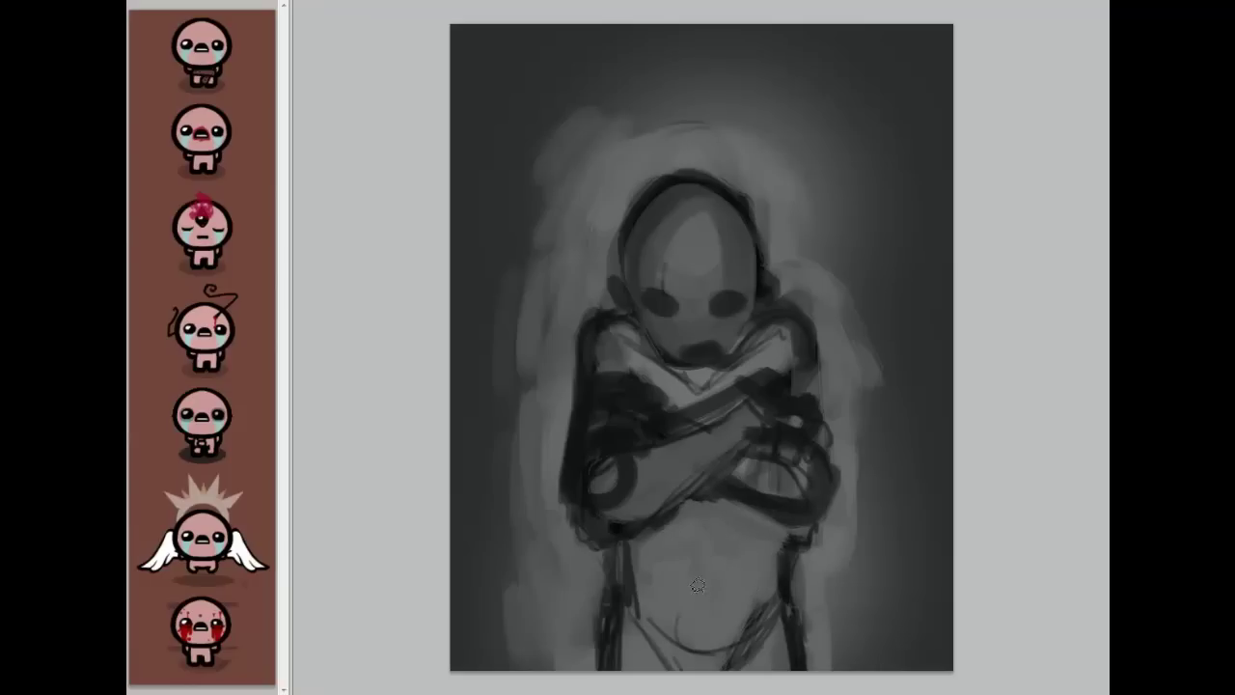
pyautogui.moveTo(781, 552); pyautogui.dragTo(798, 598)
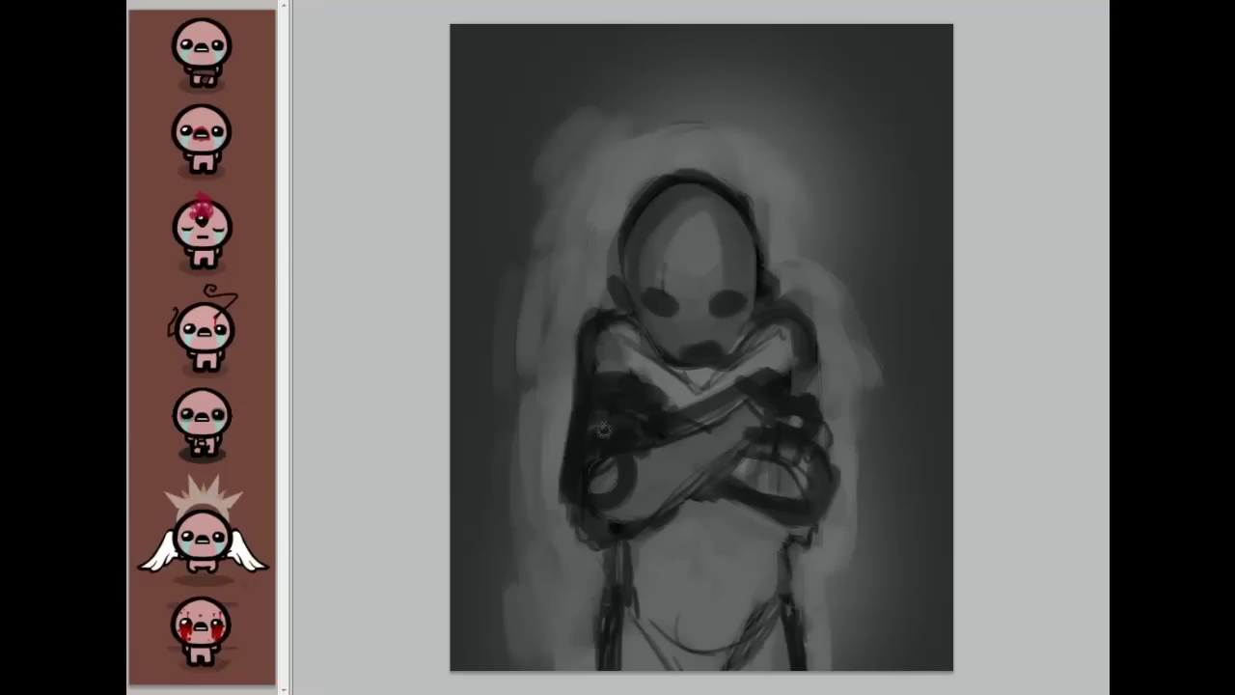
pyautogui.moveTo(641, 413)
pyautogui.mouseDown()
pyautogui.moveTo(603, 432)
pyautogui.moveTo(724, 405)
pyautogui.moveTo(589, 486)
pyautogui.moveTo(599, 463)
pyautogui.moveTo(714, 424)
pyautogui.moveTo(610, 496)
pyautogui.moveTo(764, 394)
pyautogui.moveTo(801, 415)
pyautogui.moveTo(733, 488)
pyautogui.moveTo(822, 473)
pyautogui.moveTo(802, 452)
pyautogui.moveTo(752, 463)
pyautogui.moveTo(812, 436)
pyautogui.moveTo(776, 479)
pyautogui.mouseUp()
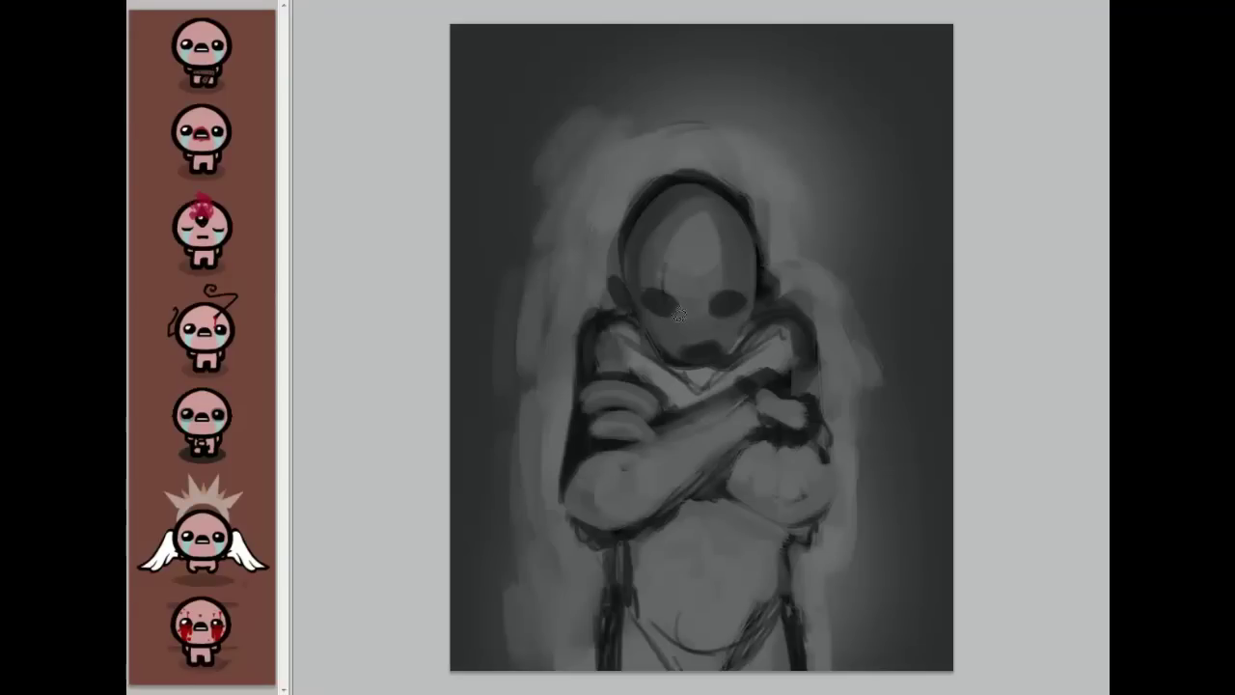
# Step: Shade the chest and neck dark and repaint the lower face with a longer chin and a smaller, fainter mouth
pyautogui.moveTo(733, 398); pyautogui.dragTo(750, 372)
pyautogui.moveTo(632, 409)
pyautogui.mouseDown()
pyautogui.moveTo(593, 411)
pyautogui.moveTo(675, 416)
pyautogui.moveTo(630, 422)
pyautogui.moveTo(659, 406)
pyautogui.moveTo(645, 355)
pyautogui.moveTo(725, 379)
pyautogui.moveTo(665, 386)
pyautogui.moveTo(745, 354)
pyautogui.moveTo(714, 377)
pyautogui.moveTo(656, 347)
pyautogui.moveTo(704, 374)
pyautogui.moveTo(757, 338)
pyautogui.moveTo(632, 316)
pyautogui.moveTo(677, 386)
pyautogui.moveTo(716, 391)
pyautogui.moveTo(680, 357)
pyautogui.moveTo(741, 314)
pyautogui.moveTo(706, 358)
pyautogui.mouseUp()
pyautogui.keyDown('alt'); pyautogui.click(605, 444); pyautogui.keyUp('alt')
pyautogui.moveTo(648, 318)
pyautogui.mouseDown()
pyautogui.moveTo(666, 360)
pyautogui.moveTo(719, 346)
pyautogui.mouseUp()
pyautogui.keyDown('alt'); pyautogui.click(699, 315); pyautogui.keyUp('alt')
pyautogui.moveTo(655, 315); pyautogui.dragTo(681, 372)
pyautogui.moveTo(631, 330); pyautogui.dragTo(680, 378)
pyautogui.moveTo(757, 338)
pyautogui.mouseDown()
pyautogui.moveTo(722, 381)
pyautogui.moveTo(734, 360)
pyautogui.mouseUp()
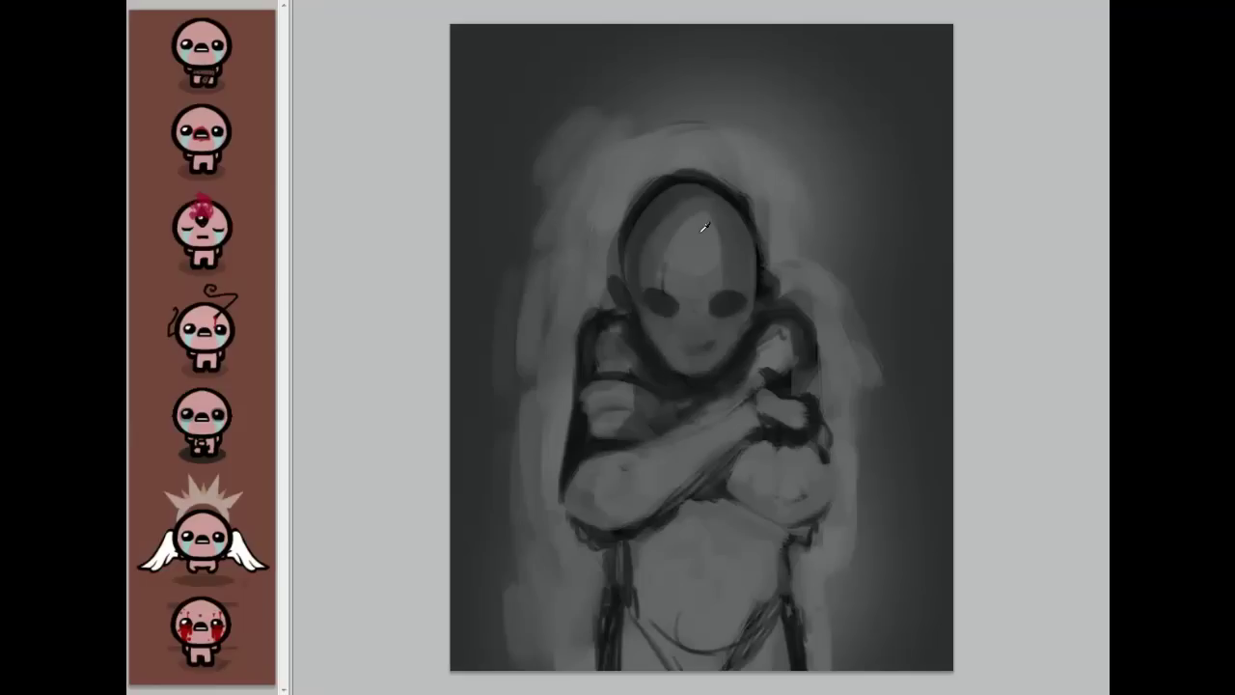
# Step: Even out the forehead with lighter grey and trim the head's dark outline with the surrounding background grey
pyautogui.moveTo(635, 246)
pyautogui.mouseDown()
pyautogui.moveTo(683, 201)
pyautogui.moveTo(734, 212)
pyautogui.moveTo(662, 222)
pyautogui.moveTo(653, 277)
pyautogui.mouseUp()
pyautogui.moveTo(733, 229); pyautogui.dragTo(736, 279)
pyautogui.keyDown('alt'); pyautogui.click(646, 168); pyautogui.keyUp('alt')
pyautogui.moveTo(632, 183)
pyautogui.mouseDown()
pyautogui.moveTo(718, 178)
pyautogui.moveTo(757, 218)
pyautogui.moveTo(738, 192)
pyautogui.mouseUp()
pyautogui.moveTo(782, 258)
pyautogui.mouseDown()
pyautogui.moveTo(639, 175)
pyautogui.moveTo(614, 253)
pyautogui.mouseUp()
pyautogui.moveTo(631, 184); pyautogui.dragTo(611, 266)
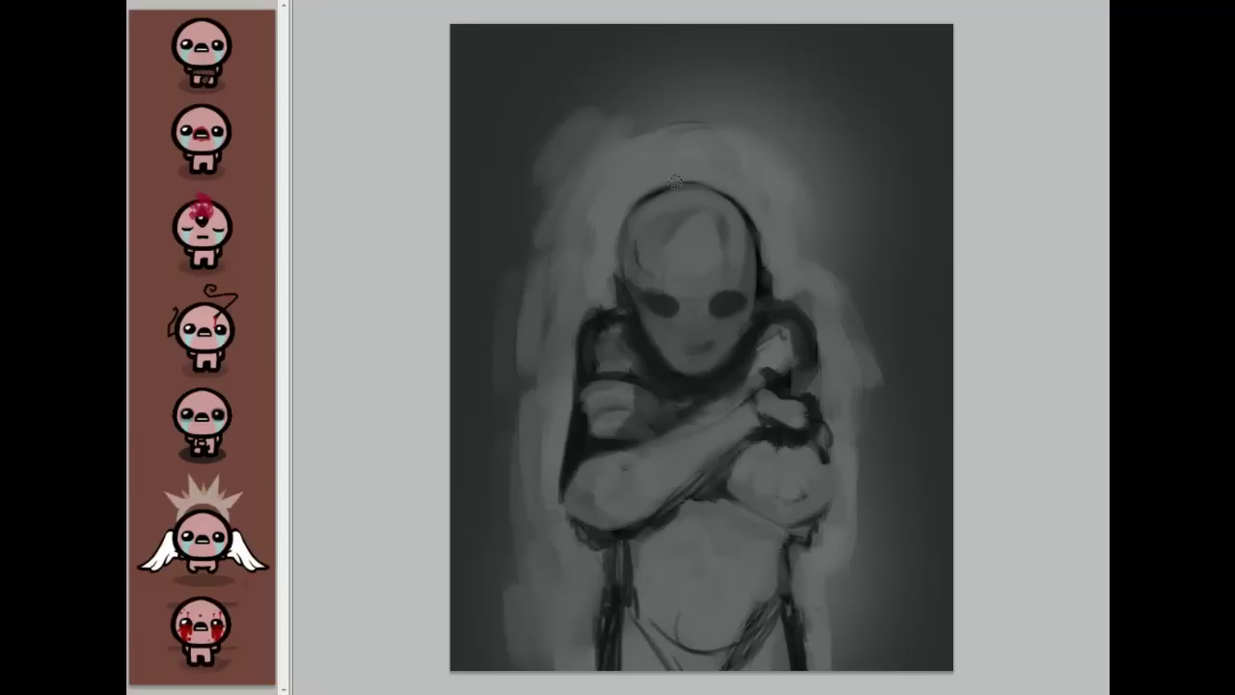
pyautogui.moveTo(608, 276)
pyautogui.mouseDown()
pyautogui.moveTo(611, 305)
pyautogui.moveTo(570, 327)
pyautogui.mouseUp()
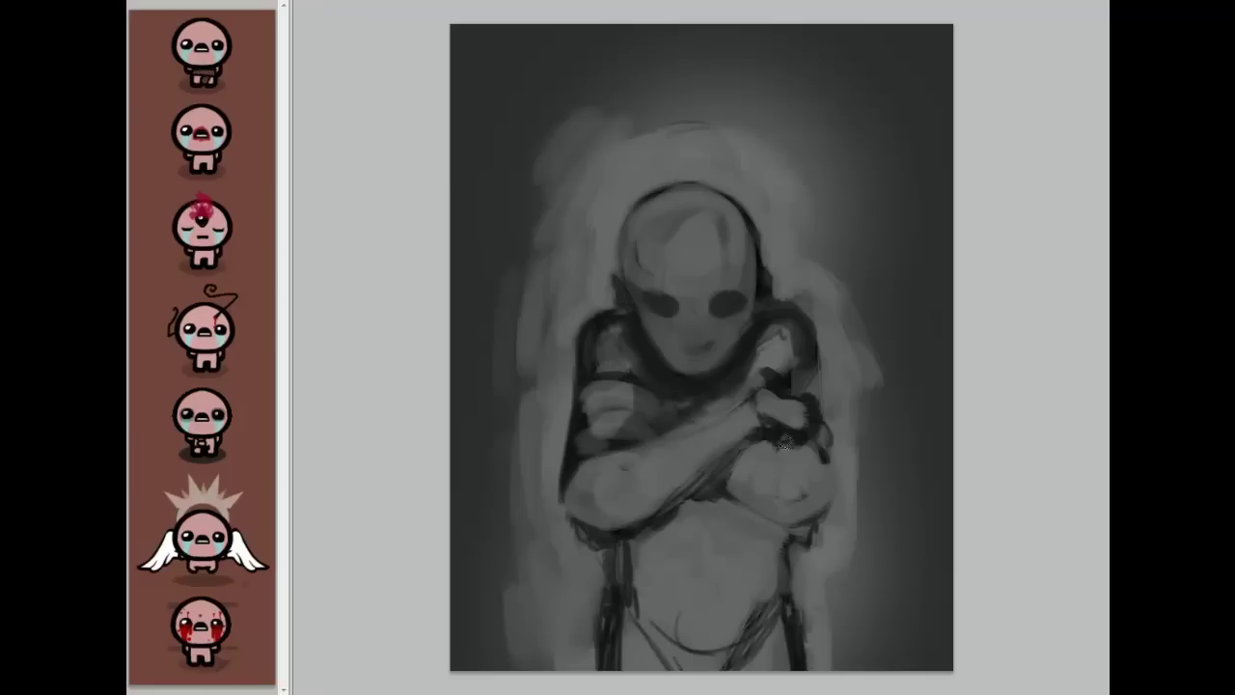
# Step: Repaint the right hand and both shoulders as rounded light grey forms and lighten the jaw edge
pyautogui.moveTo(802, 419)
pyautogui.mouseDown()
pyautogui.moveTo(787, 407)
pyautogui.moveTo(738, 439)
pyautogui.moveTo(788, 446)
pyautogui.mouseUp()
pyautogui.moveTo(718, 413)
pyautogui.mouseDown()
pyautogui.moveTo(774, 394)
pyautogui.moveTo(808, 426)
pyautogui.moveTo(712, 447)
pyautogui.moveTo(734, 421)
pyautogui.moveTo(780, 430)
pyautogui.moveTo(739, 413)
pyautogui.moveTo(750, 404)
pyautogui.moveTo(812, 412)
pyautogui.moveTo(824, 440)
pyautogui.moveTo(809, 397)
pyautogui.moveTo(762, 366)
pyautogui.moveTo(769, 323)
pyautogui.moveTo(793, 332)
pyautogui.moveTo(806, 366)
pyautogui.moveTo(777, 319)
pyautogui.moveTo(735, 370)
pyautogui.mouseUp()
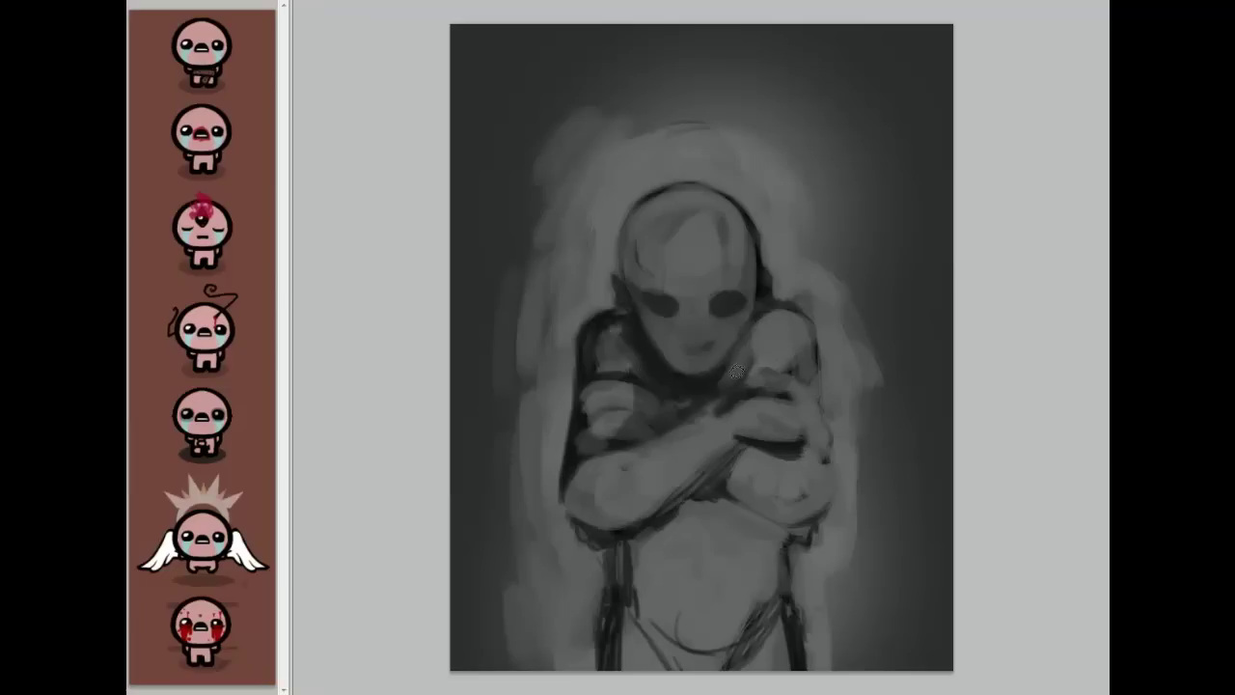
pyautogui.moveTo(596, 362)
pyautogui.mouseDown()
pyautogui.moveTo(619, 332)
pyautogui.moveTo(601, 351)
pyautogui.moveTo(623, 324)
pyautogui.moveTo(633, 365)
pyautogui.moveTo(629, 315)
pyautogui.moveTo(688, 330)
pyautogui.moveTo(692, 247)
pyautogui.moveTo(736, 255)
pyautogui.moveTo(698, 239)
pyautogui.moveTo(628, 253)
pyautogui.moveTo(667, 354)
pyautogui.moveTo(631, 289)
pyautogui.moveTo(649, 318)
pyautogui.moveTo(741, 345)
pyautogui.moveTo(718, 372)
pyautogui.moveTo(720, 321)
pyautogui.mouseUp()
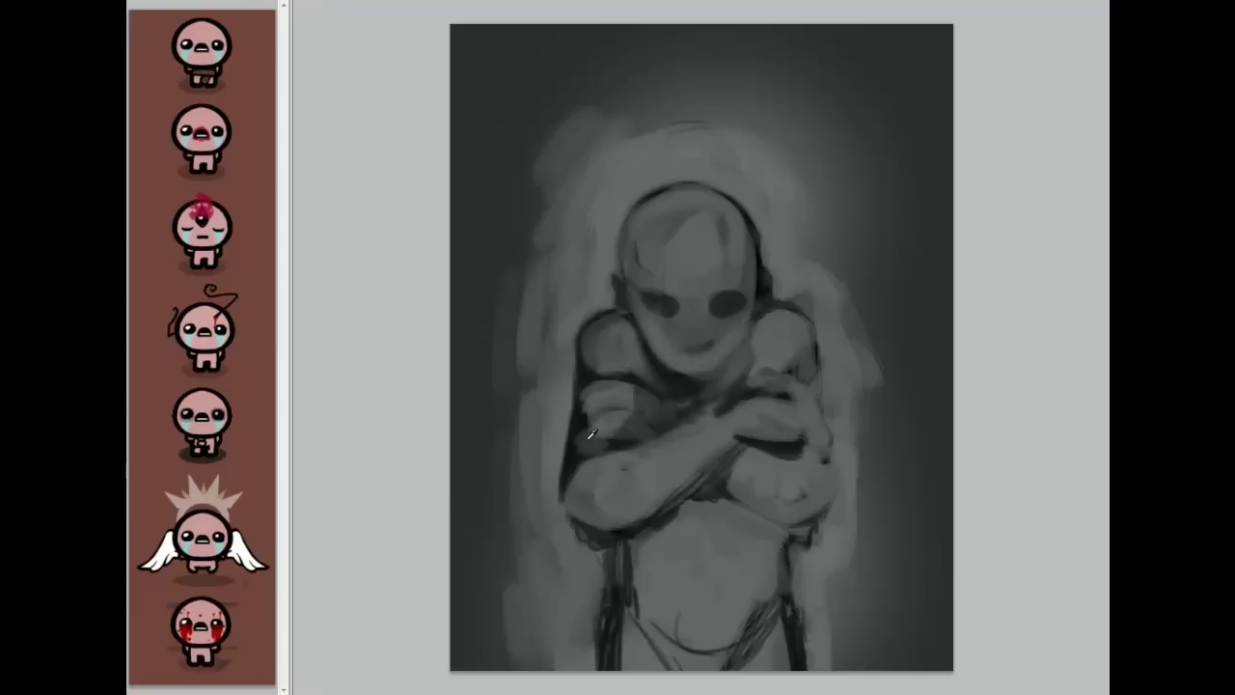
# Step: Deepen the shadows around the crossed forearms and along the right arm's outer edge, adding shading below the left elbow
pyautogui.moveTo(670, 425)
pyautogui.mouseDown()
pyautogui.moveTo(718, 386)
pyautogui.moveTo(656, 423)
pyautogui.moveTo(648, 392)
pyautogui.mouseUp()
pyautogui.moveTo(740, 444)
pyautogui.mouseDown()
pyautogui.moveTo(709, 491)
pyautogui.moveTo(759, 536)
pyautogui.moveTo(759, 552)
pyautogui.moveTo(763, 534)
pyautogui.moveTo(812, 519)
pyautogui.moveTo(743, 518)
pyautogui.moveTo(793, 538)
pyautogui.moveTo(807, 467)
pyautogui.moveTo(748, 447)
pyautogui.moveTo(774, 452)
pyautogui.moveTo(820, 485)
pyautogui.moveTo(715, 509)
pyautogui.mouseUp()
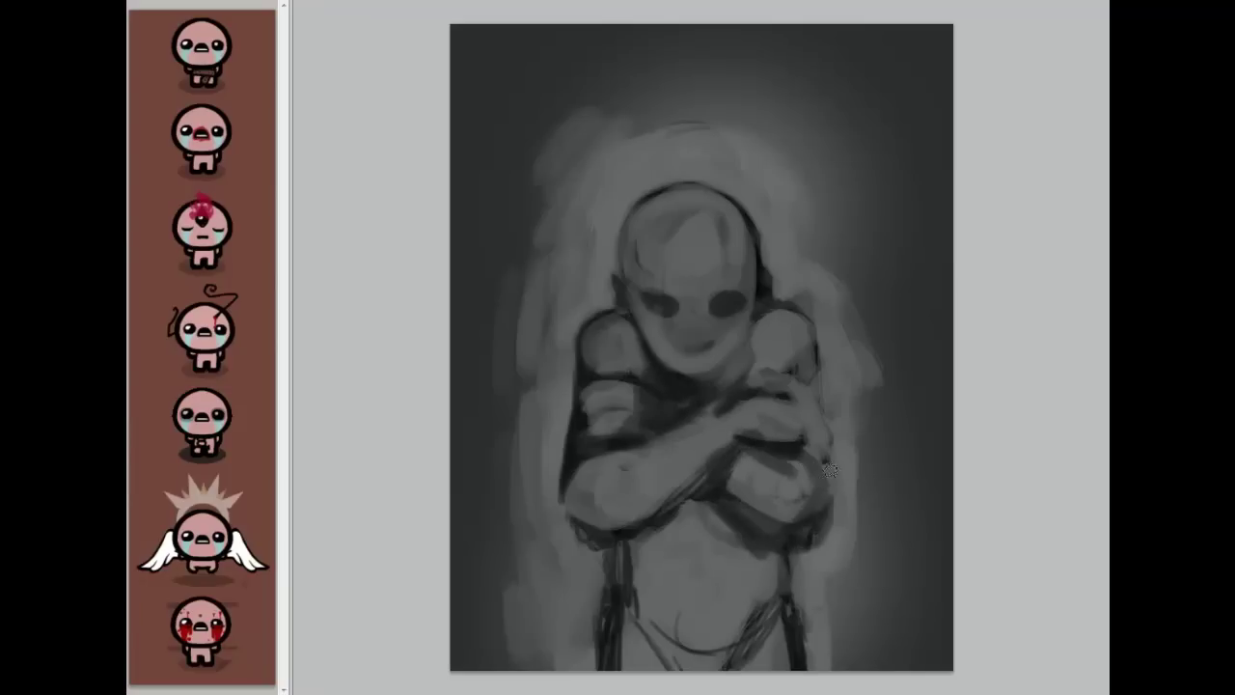
pyautogui.moveTo(799, 370); pyautogui.dragTo(826, 504)
pyautogui.moveTo(595, 537)
pyautogui.mouseDown()
pyautogui.moveTo(597, 573)
pyautogui.moveTo(600, 558)
pyautogui.moveTo(569, 546)
pyautogui.mouseUp()
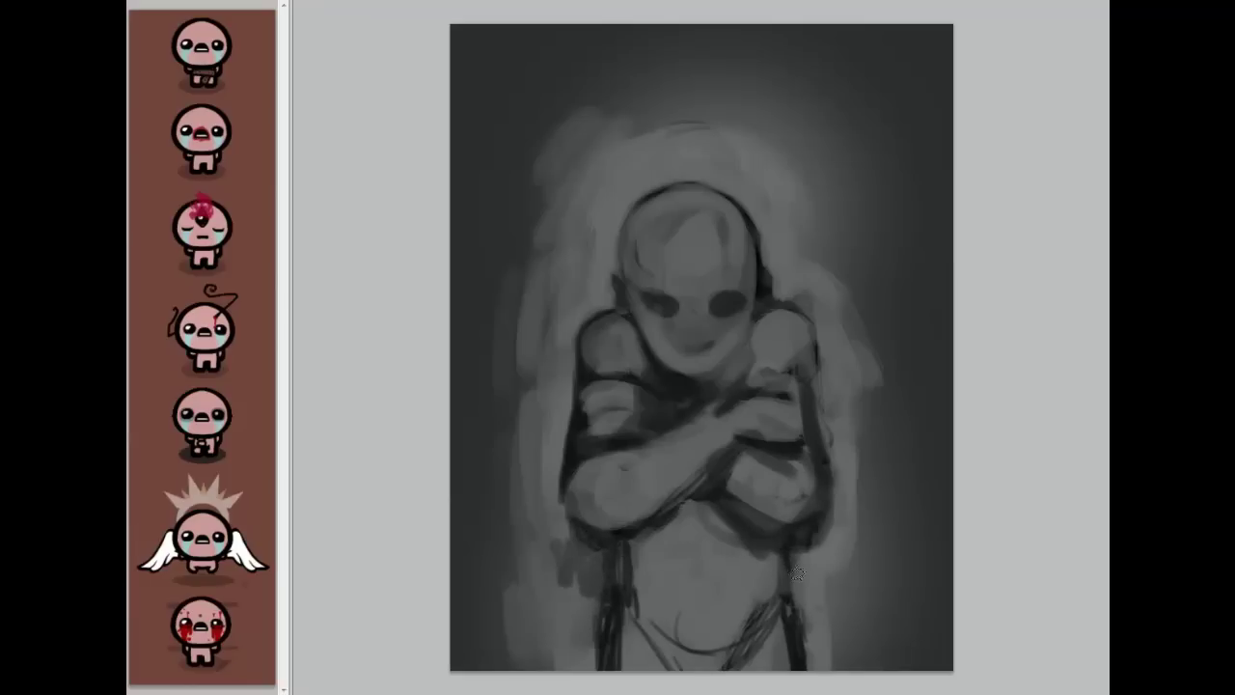
# Step: Model the abdomen with dark side shading, a dark navel and a rounded lower belly edge
pyautogui.moveTo(791, 595); pyautogui.dragTo(809, 607)
pyautogui.moveTo(637, 565)
pyautogui.mouseDown()
pyautogui.moveTo(660, 615)
pyautogui.moveTo(650, 544)
pyautogui.moveTo(638, 606)
pyautogui.mouseUp()
pyautogui.moveTo(638, 606)
pyautogui.mouseDown()
pyautogui.moveTo(655, 555)
pyautogui.moveTo(675, 632)
pyautogui.moveTo(758, 565)
pyautogui.moveTo(641, 565)
pyautogui.moveTo(700, 533)
pyautogui.moveTo(709, 566)
pyautogui.moveTo(668, 590)
pyautogui.mouseUp()
pyautogui.moveTo(671, 583)
pyautogui.mouseDown()
pyautogui.moveTo(719, 632)
pyautogui.moveTo(705, 573)
pyautogui.moveTo(683, 617)
pyautogui.moveTo(711, 605)
pyautogui.mouseUp()
pyautogui.moveTo(733, 529)
pyautogui.mouseDown()
pyautogui.moveTo(726, 592)
pyautogui.moveTo(642, 544)
pyautogui.moveTo(691, 619)
pyautogui.moveTo(650, 581)
pyautogui.moveTo(698, 654)
pyautogui.moveTo(773, 604)
pyautogui.moveTo(743, 677)
pyautogui.moveTo(646, 608)
pyautogui.mouseUp()
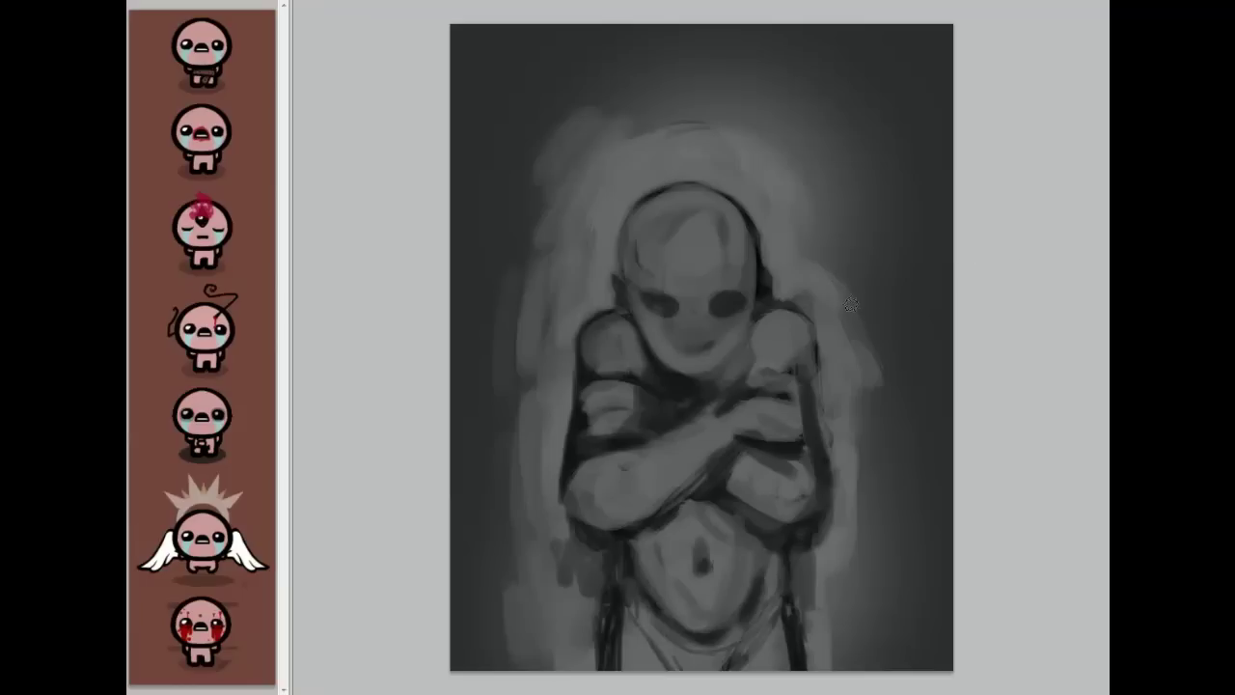
# Step: Flip the image horizontally, lasso the head and distort it by its upper corners to widen the skull slightly
pyautogui.hotkey('ctrl', 'shift', 'h')
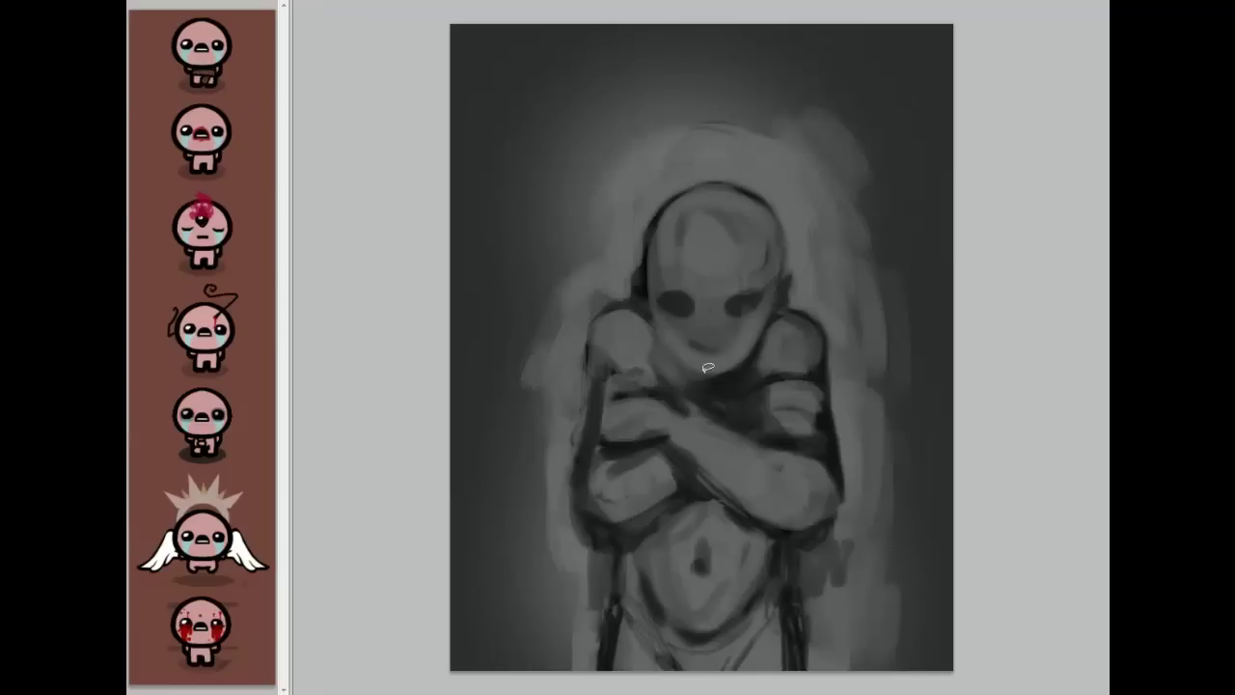
pyautogui.moveTo(637, 289)
pyautogui.mouseDown()
pyautogui.moveTo(624, 245)
pyautogui.moveTo(668, 176)
pyautogui.moveTo(750, 177)
pyautogui.moveTo(785, 208)
pyautogui.moveTo(797, 273)
pyautogui.mouseUp()
pyautogui.moveTo(767, 331)
pyautogui.mouseDown()
pyautogui.moveTo(726, 384)
pyautogui.moveTo(693, 380)
pyautogui.mouseUp()
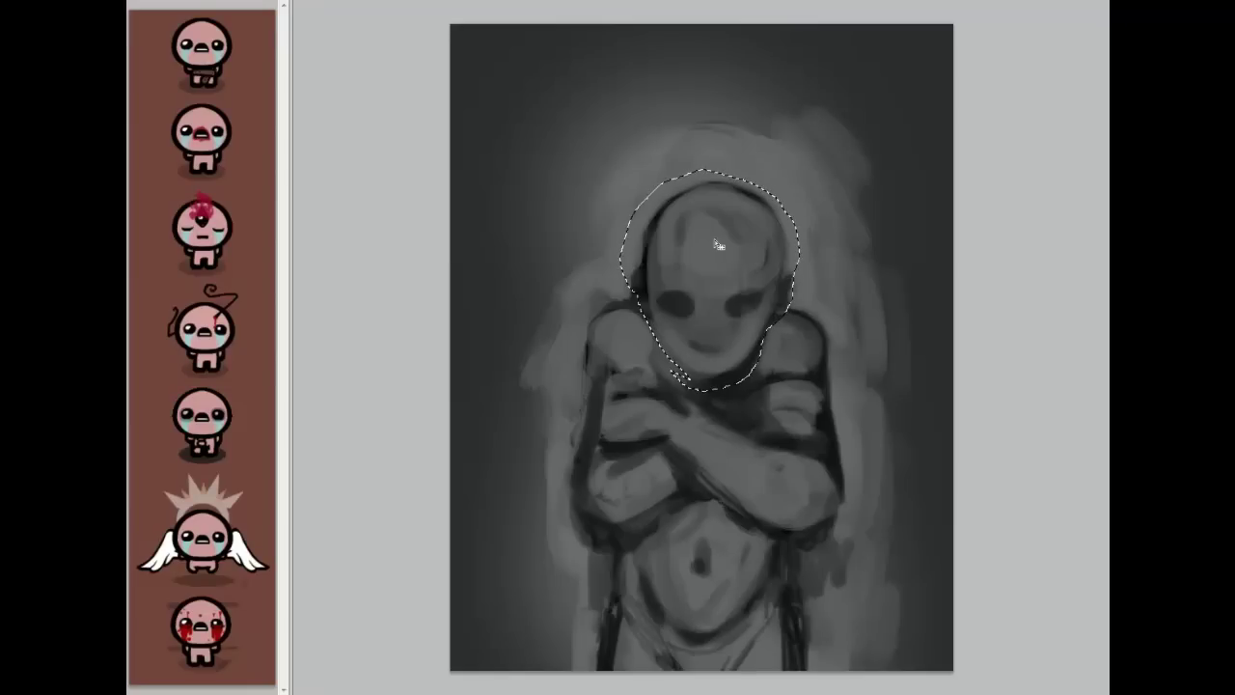
pyautogui.hotkey('ctrl', 't')
pyautogui.moveTo(619, 168); pyautogui.dragTo(606, 164)
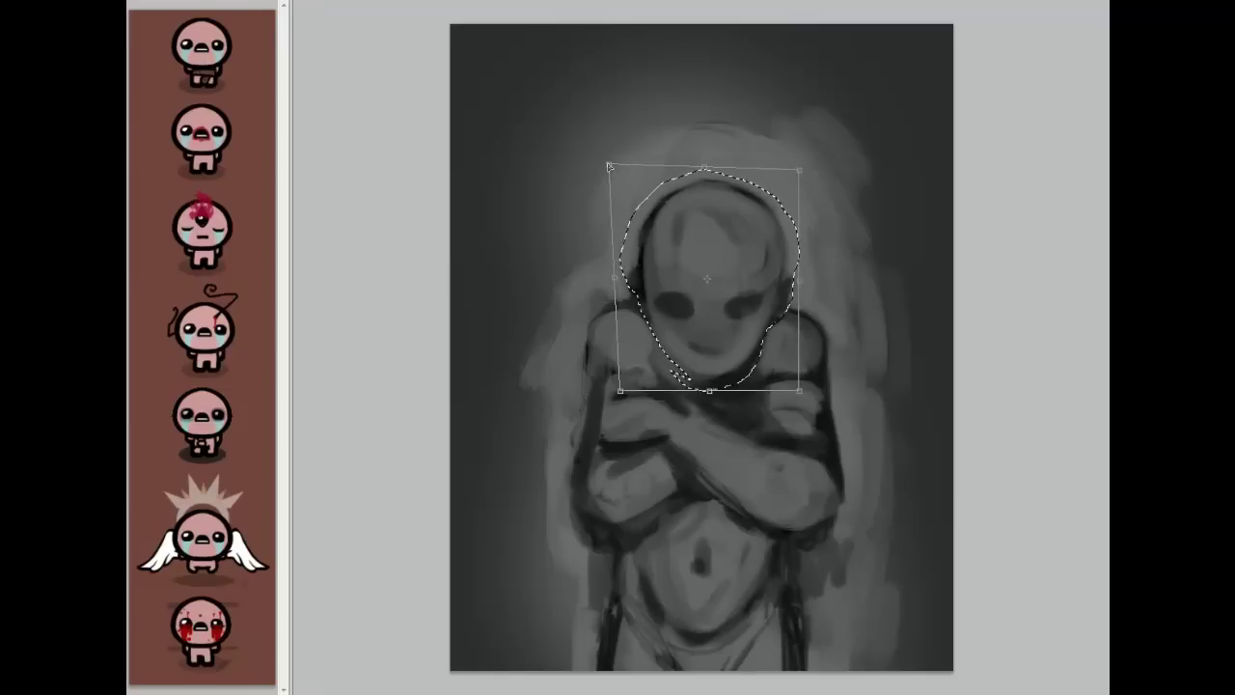
pyautogui.moveTo(799, 170); pyautogui.dragTo(793, 171)
pyautogui.press('Return')
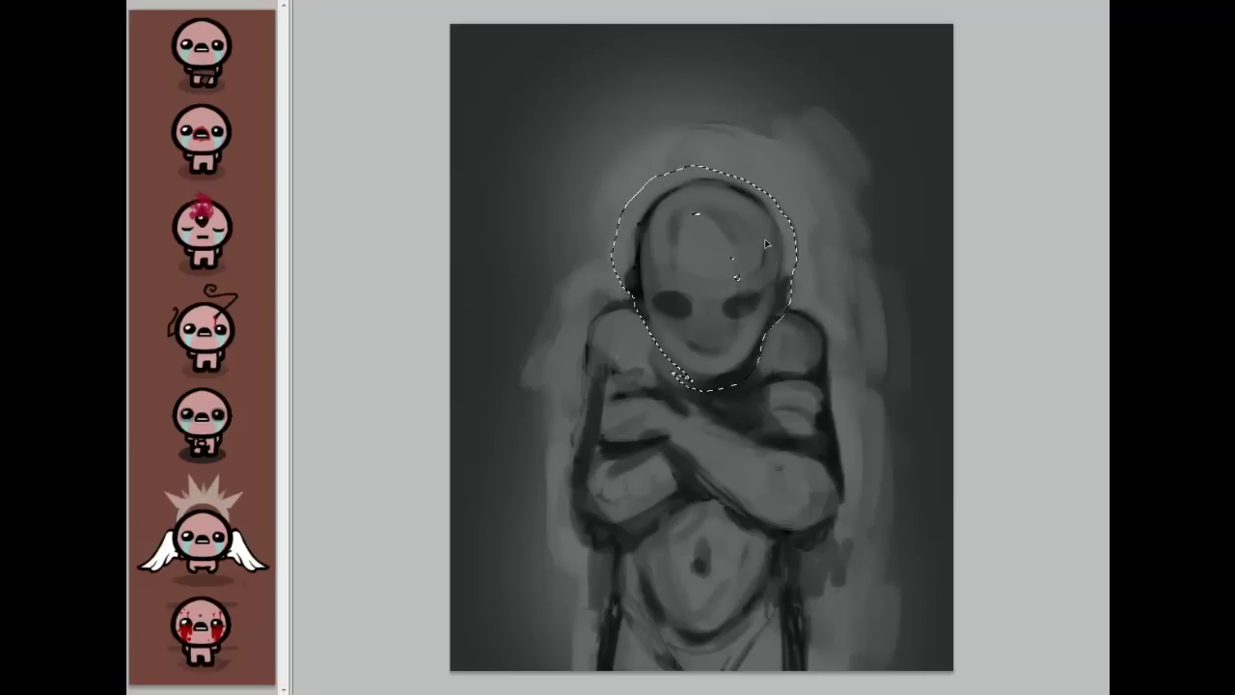
# Step: Deselect the head and stretch the whole figure upward with Free Transform
pyautogui.hotkey('ctrl', 'd')
pyautogui.hotkey('ctrl', 't')
pyautogui.moveTo(711, 104); pyautogui.dragTo(710, 56)
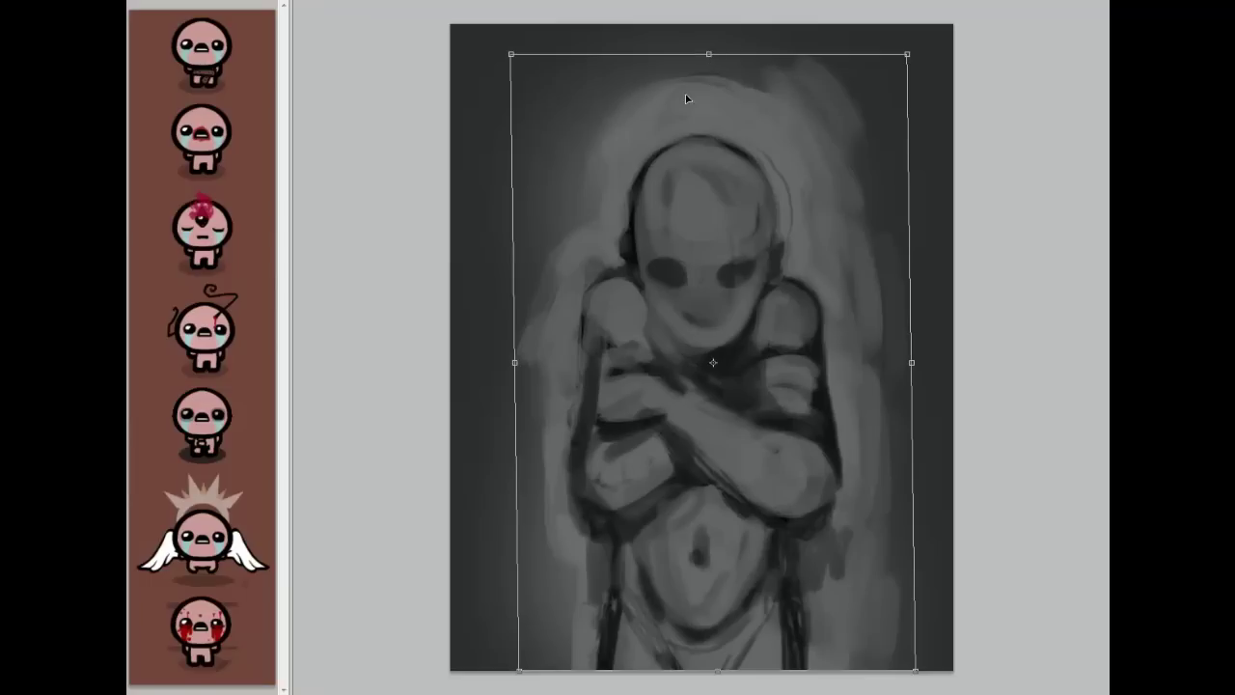
pyautogui.press('Return')
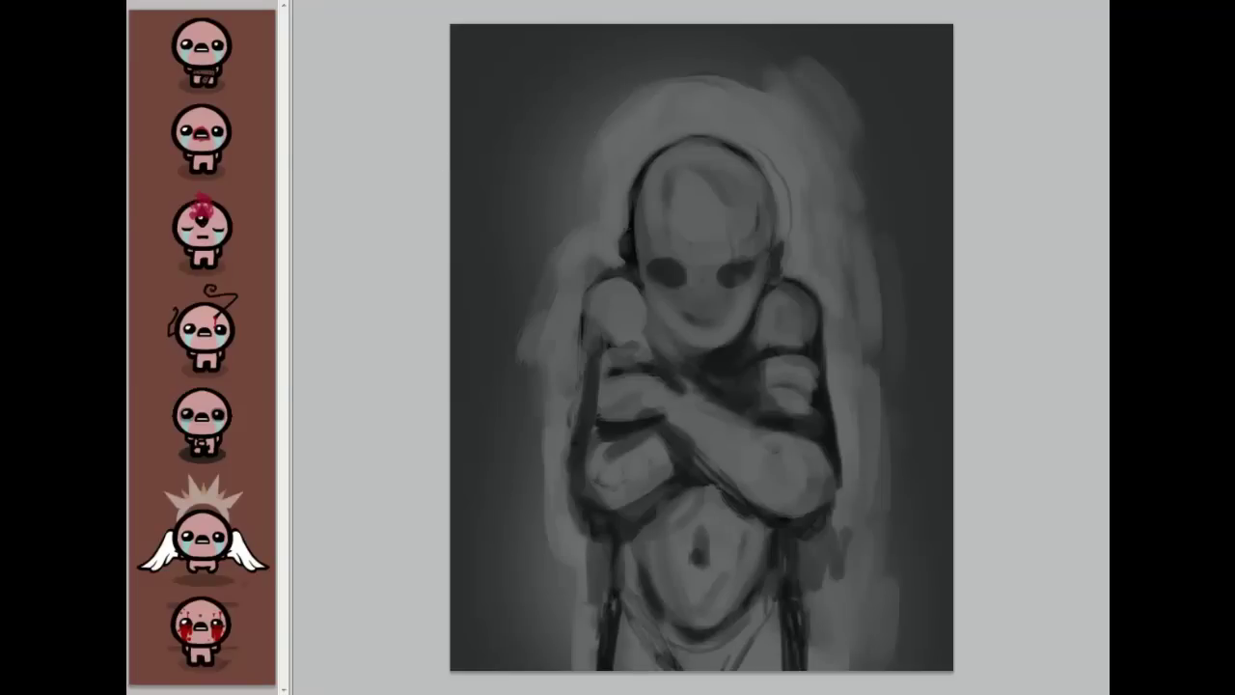
# Step: Choose a soft-edged brush from the brush presets
pyautogui.click(175, 1)
pyautogui.click(161, 121)
pyautogui.click(167, 138)
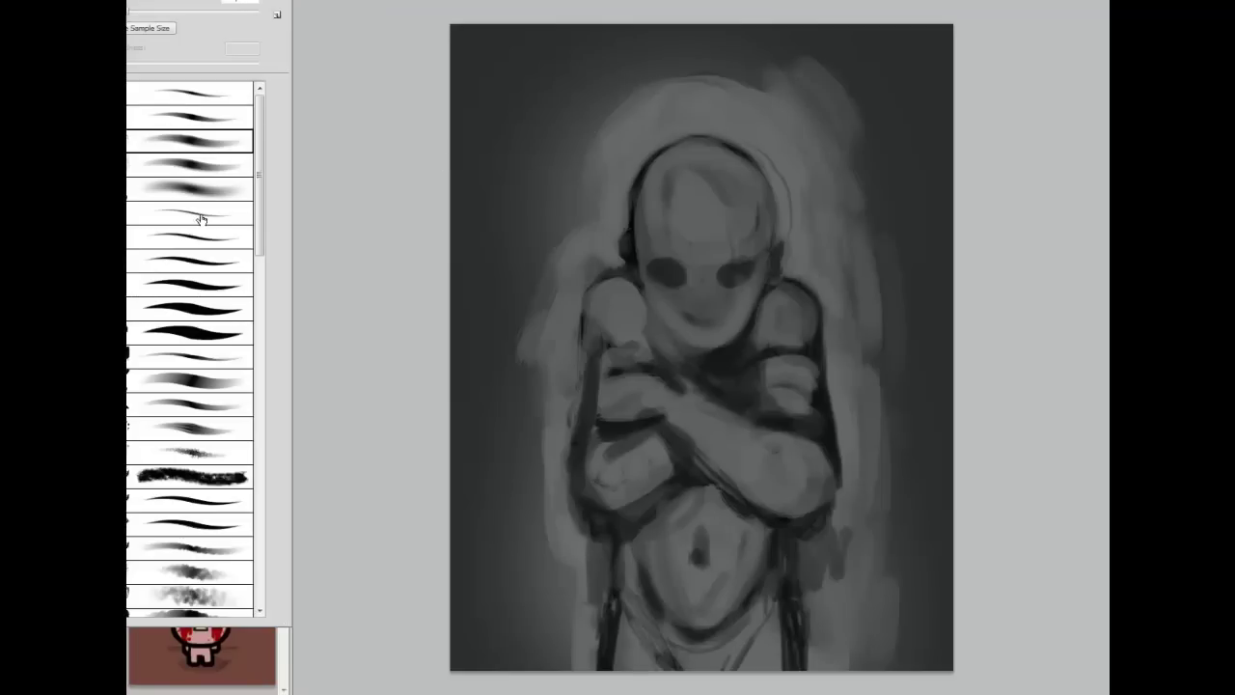
pyautogui.press('Escape')
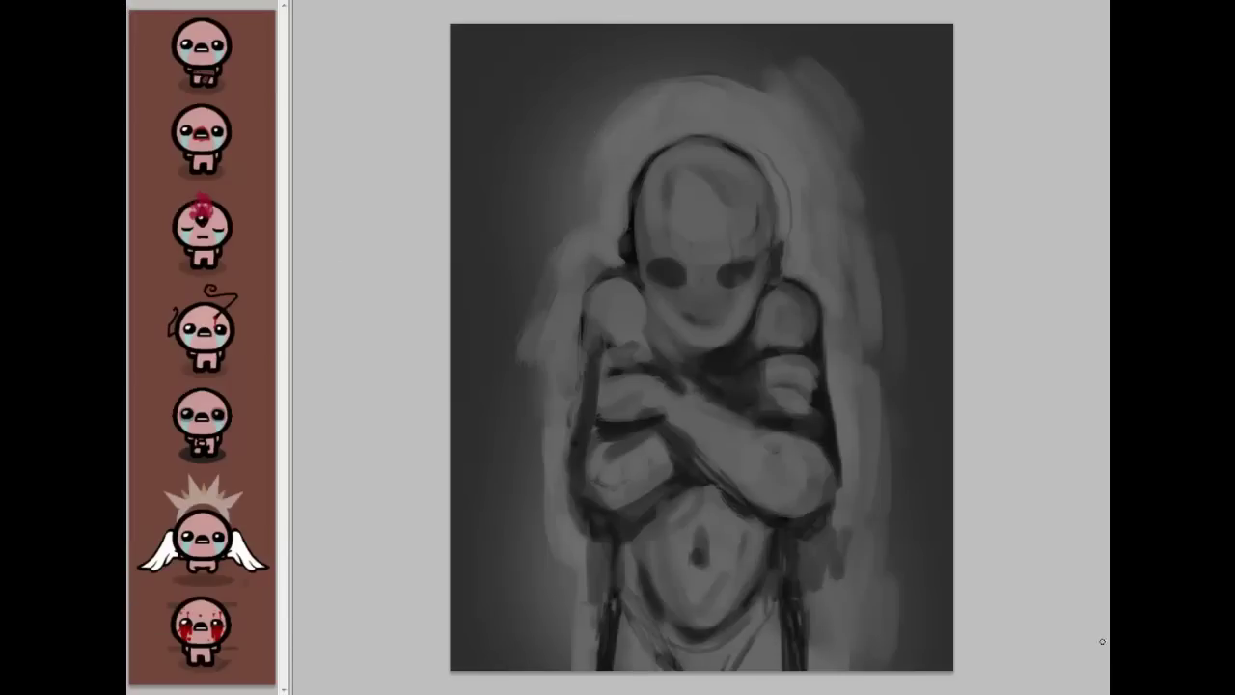
# Step: Set the image resolution to 300 pixels/inch with resampling, giving 4200 by 5400 pixels
pyautogui.hotkey('ctrl', '+')
pyautogui.moveTo(701, 347); pyautogui.dragTo(670, 318)
pyautogui.click(130, 1)
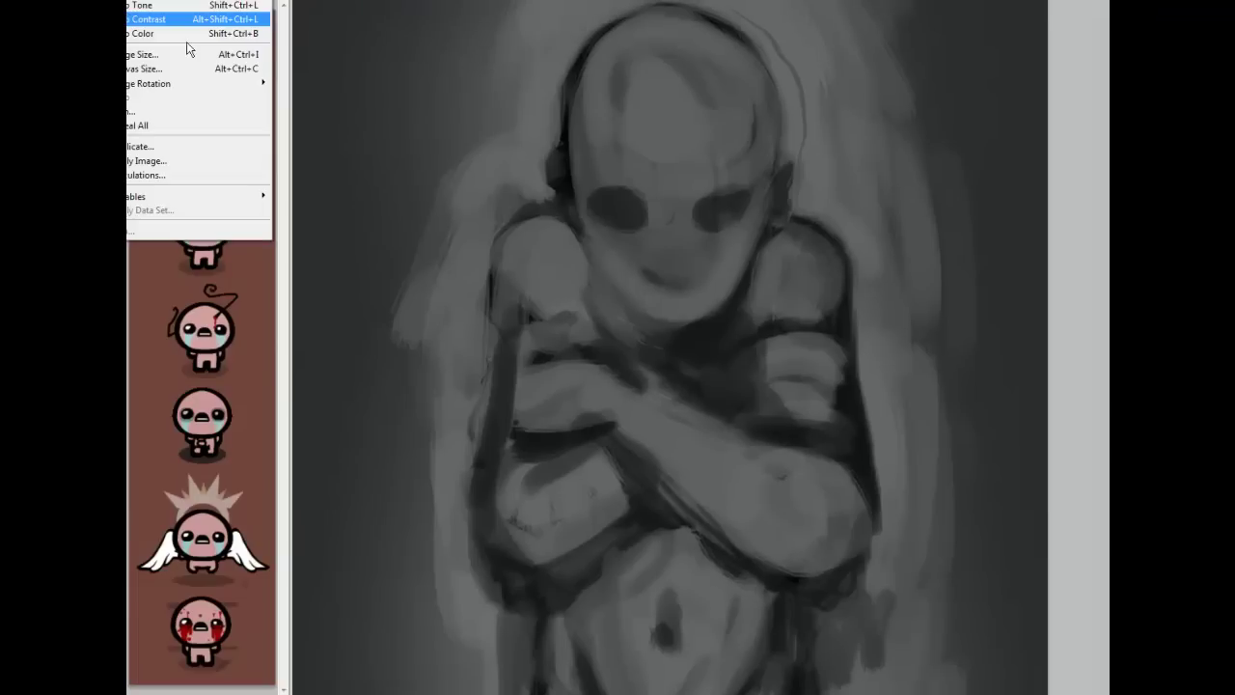
pyautogui.click(174, 58)
pyautogui.doubleClick(967, 306)
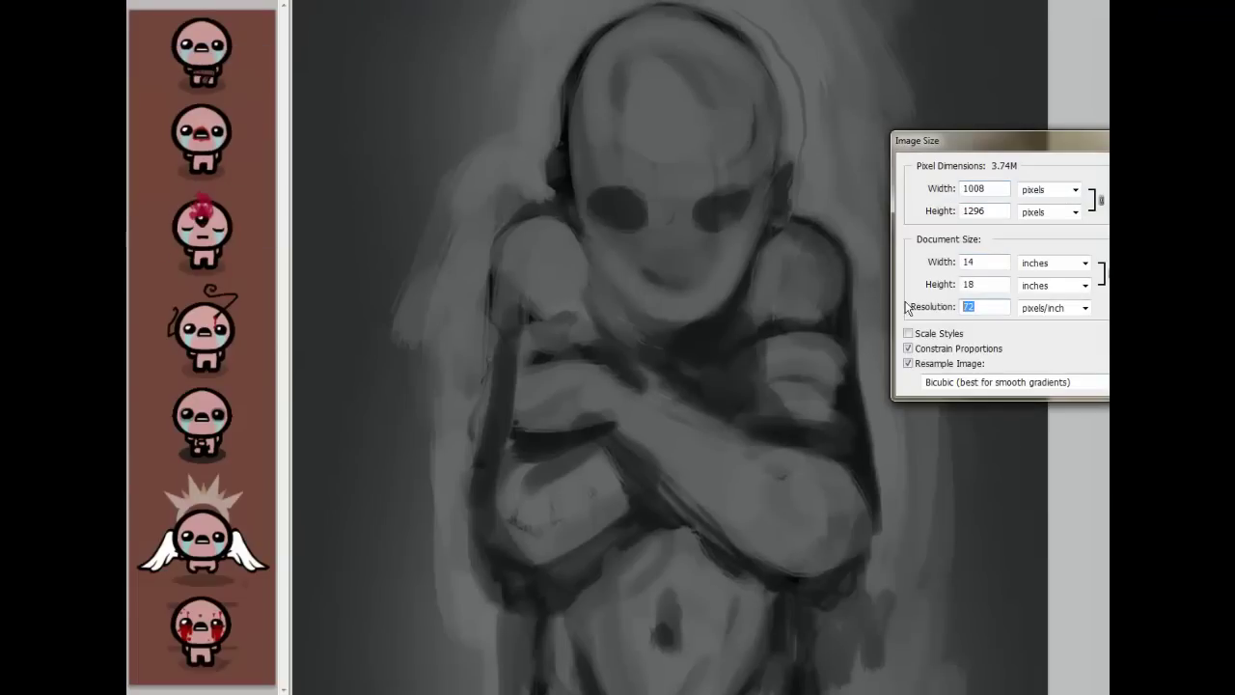
pyautogui.write('300')
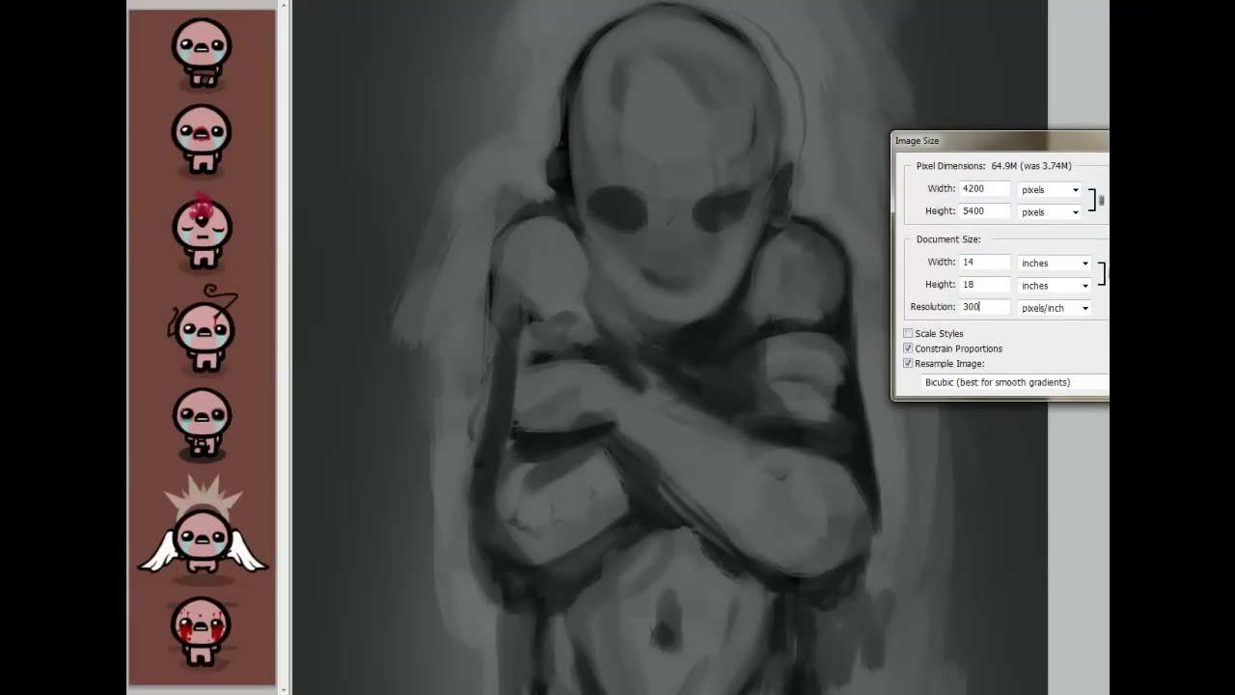
pyautogui.press('Return')
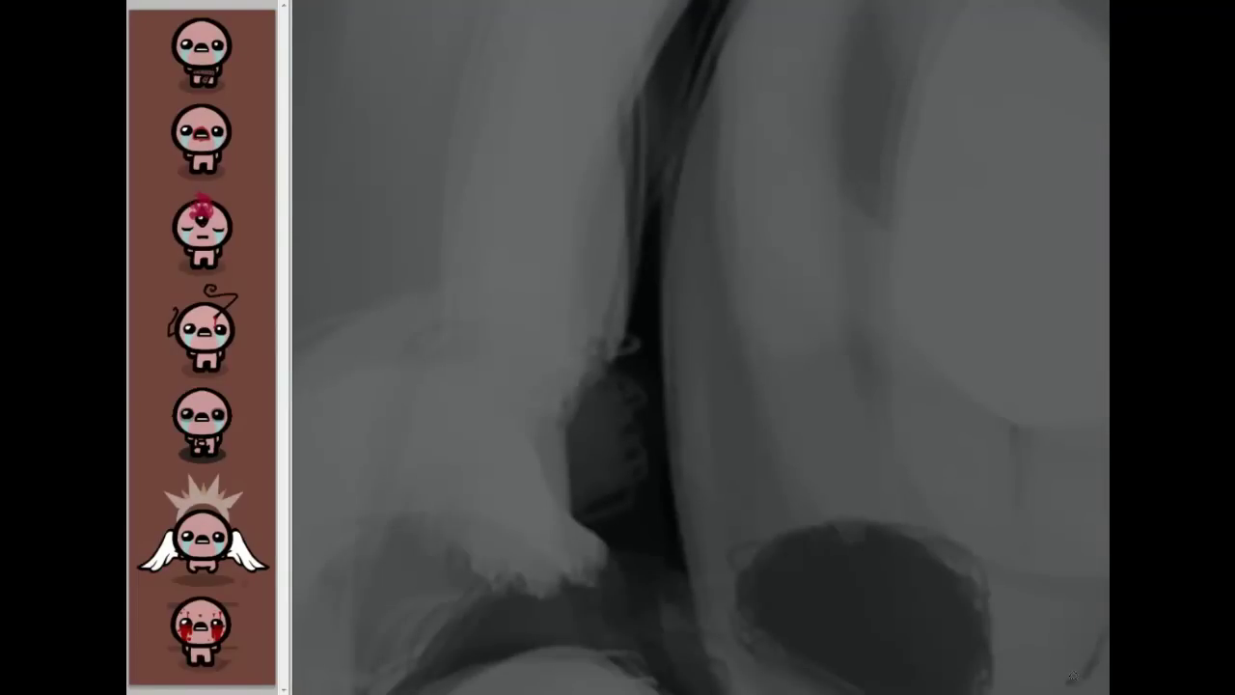
# Step: Lighten the whole painting with a Hue/Saturation adjustment, setting Lightness to +45
pyautogui.hotkey('ctrl', '-')
pyautogui.hotkey('ctrl', '-')
pyautogui.hotkey('ctrl', '-')
pyautogui.hotkey('ctrl', '-')
pyautogui.moveTo(1070, 675); pyautogui.dragTo(961, 530)
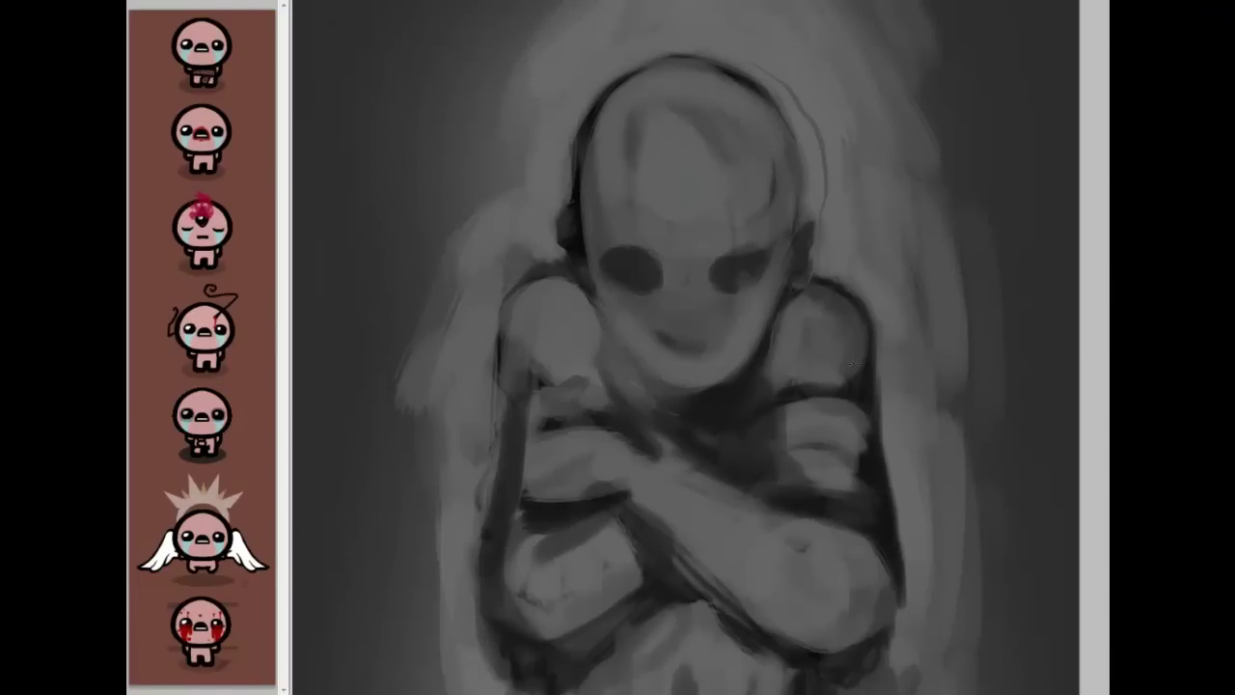
pyautogui.hotkey('ctrl', 'u')
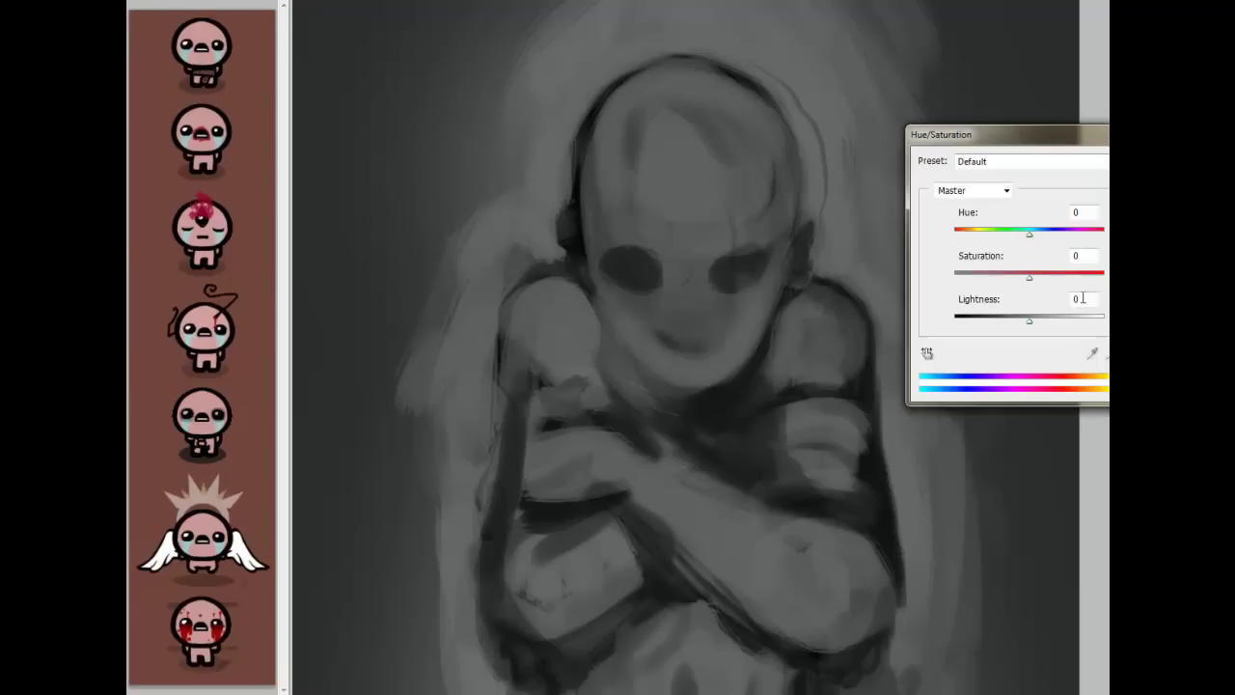
pyautogui.moveTo(1042, 319); pyautogui.dragTo(1062, 321)
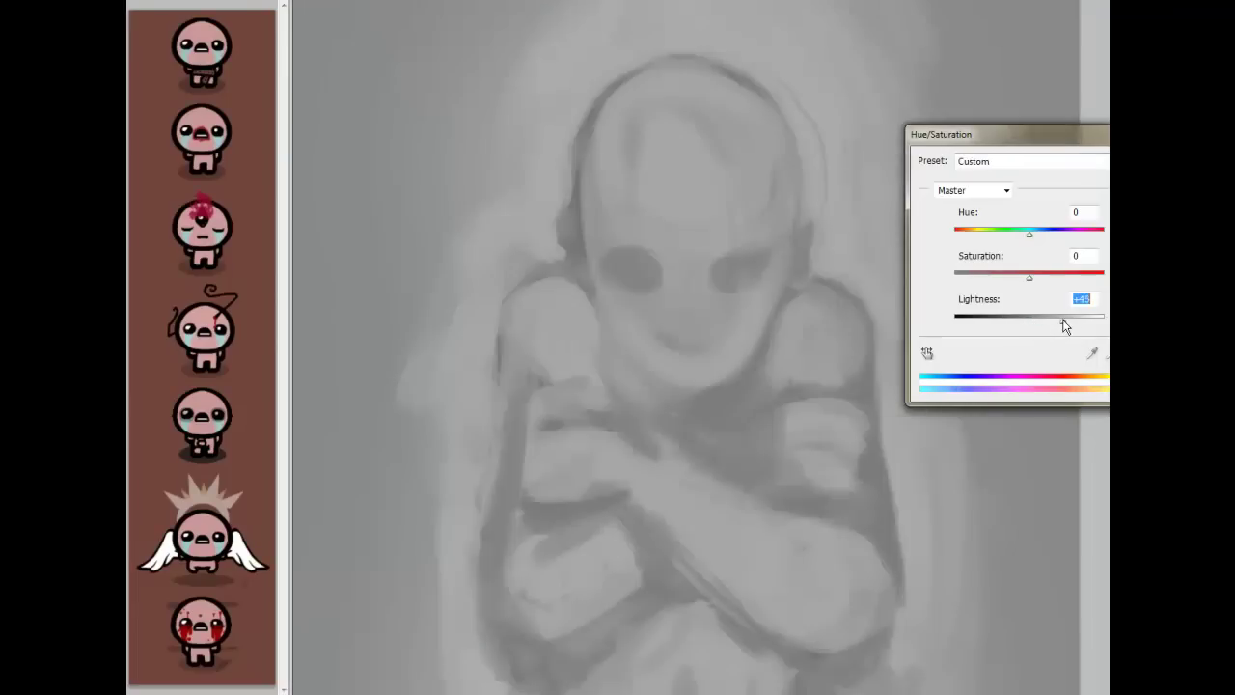
pyautogui.press('Return')
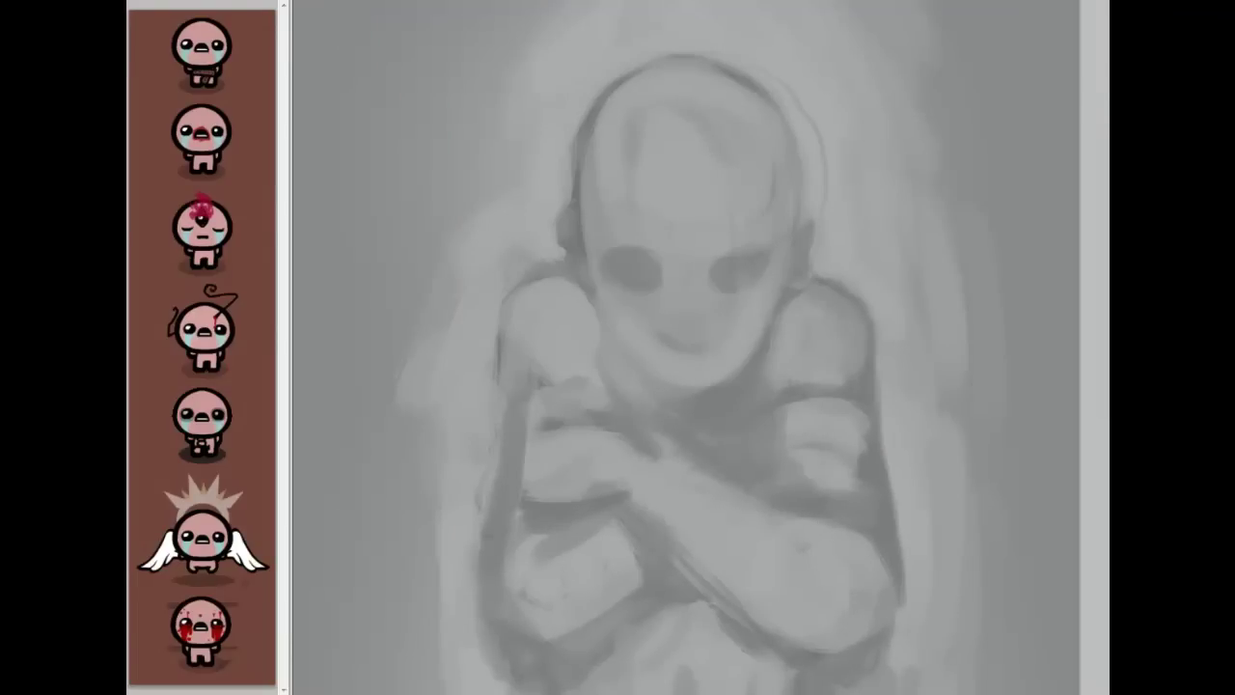
# Step: Sketch thin dark collarbone lines sloping from both shoulders toward the base of the neck
pyautogui.scroll(-1, 685, 347)
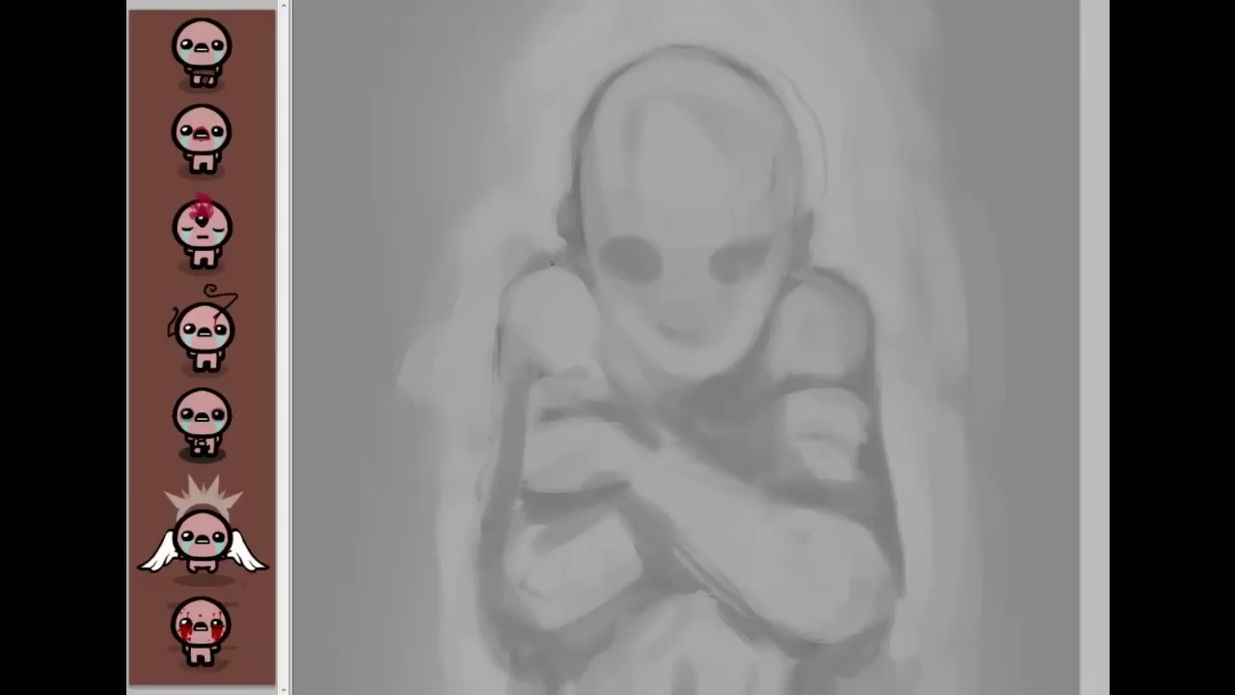
pyautogui.moveTo(512, 273)
pyautogui.mouseDown()
pyautogui.moveTo(584, 268)
pyautogui.moveTo(564, 266)
pyautogui.moveTo(611, 312)
pyautogui.moveTo(628, 368)
pyautogui.moveTo(595, 347)
pyautogui.moveTo(655, 374)
pyautogui.mouseUp()
pyautogui.moveTo(805, 306); pyautogui.dragTo(735, 379)
pyautogui.hotkey('ctrl', 'z')
pyautogui.moveTo(804, 310)
pyautogui.mouseDown()
pyautogui.moveTo(720, 384)
pyautogui.moveTo(728, 379)
pyautogui.mouseUp()
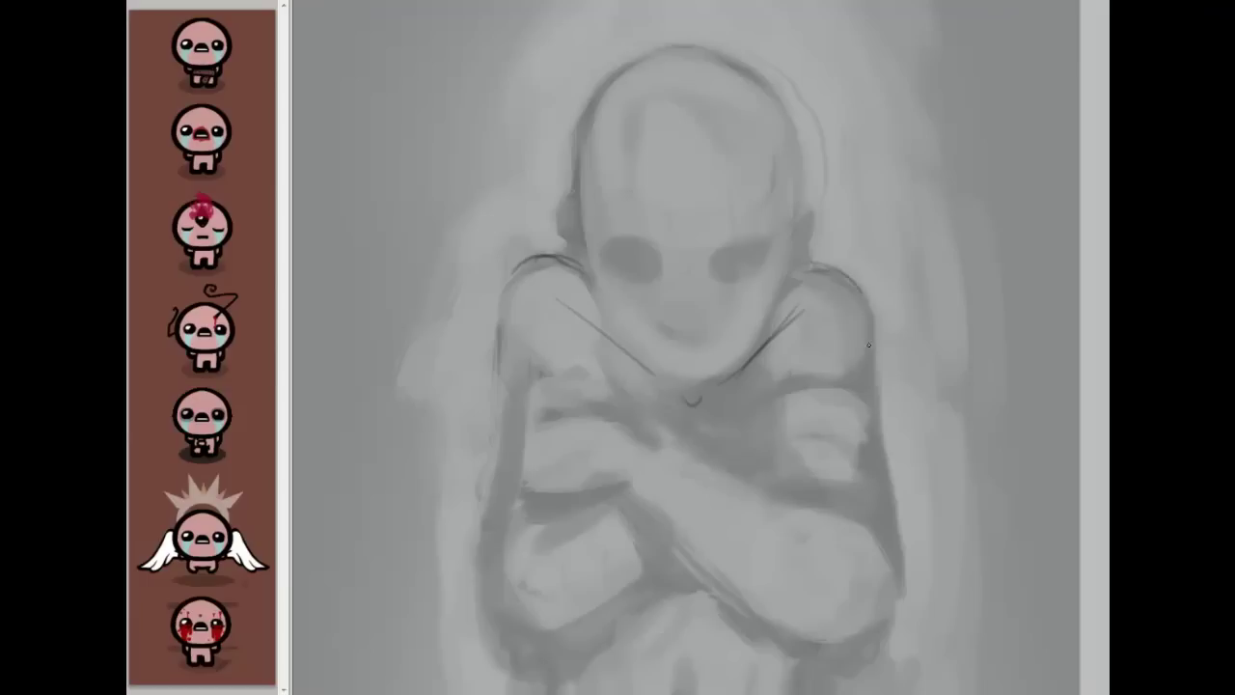
# Step: Outline the rounded outer contours of both shoulders down to the upper arms
pyautogui.moveTo(516, 273); pyautogui.dragTo(498, 370)
pyautogui.hotkey('ctrl', 'z')
pyautogui.moveTo(522, 263)
pyautogui.mouseDown()
pyautogui.moveTo(505, 350)
pyautogui.moveTo(510, 408)
pyautogui.moveTo(493, 338)
pyautogui.moveTo(498, 409)
pyautogui.mouseUp()
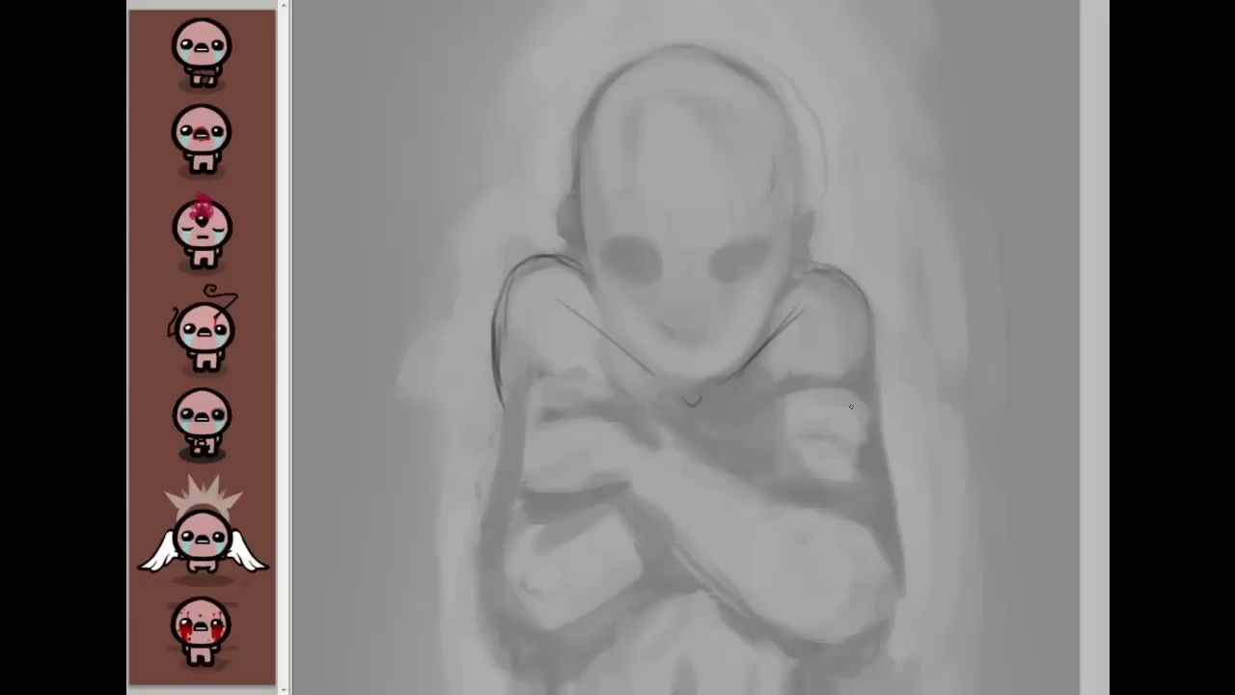
pyautogui.moveTo(830, 260)
pyautogui.mouseDown()
pyautogui.moveTo(872, 328)
pyautogui.moveTo(870, 380)
pyautogui.mouseUp()
# Step: Try to outline the crossed forearms, hand and elbow over the chest with thin dark lines
pyautogui.moveTo(691, 405); pyautogui.dragTo(704, 333)
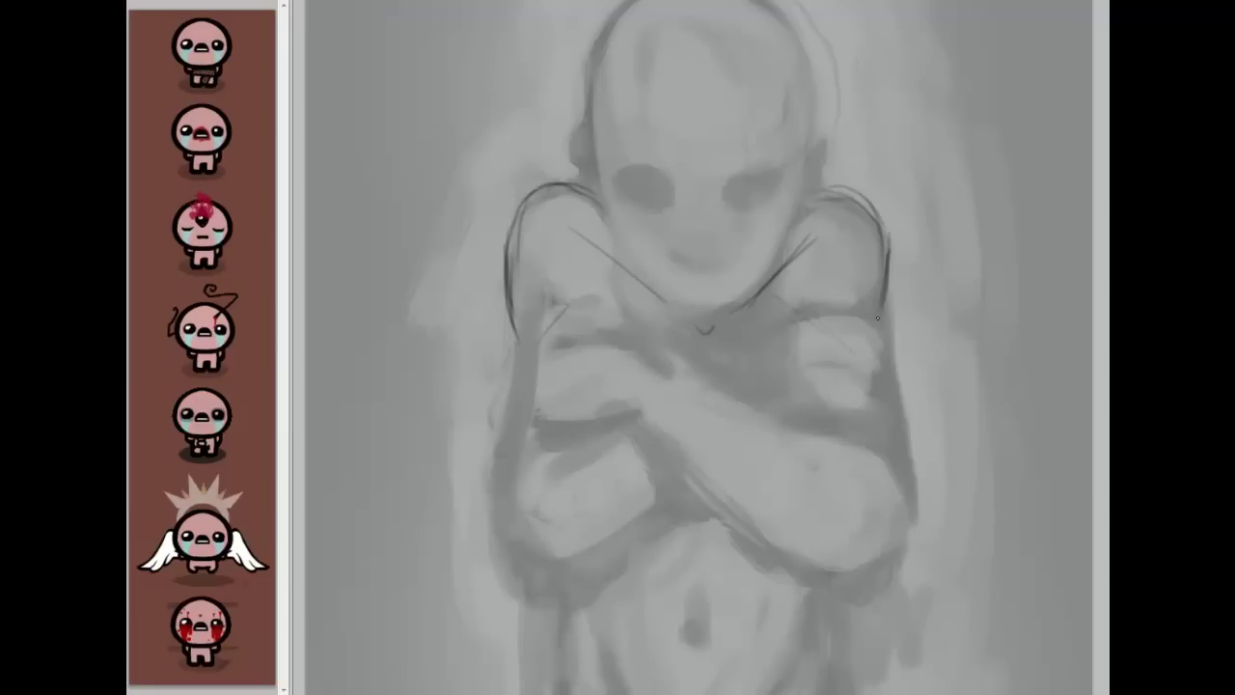
pyautogui.moveTo(644, 367); pyautogui.dragTo(625, 418)
pyautogui.moveTo(680, 380); pyautogui.dragTo(860, 430)
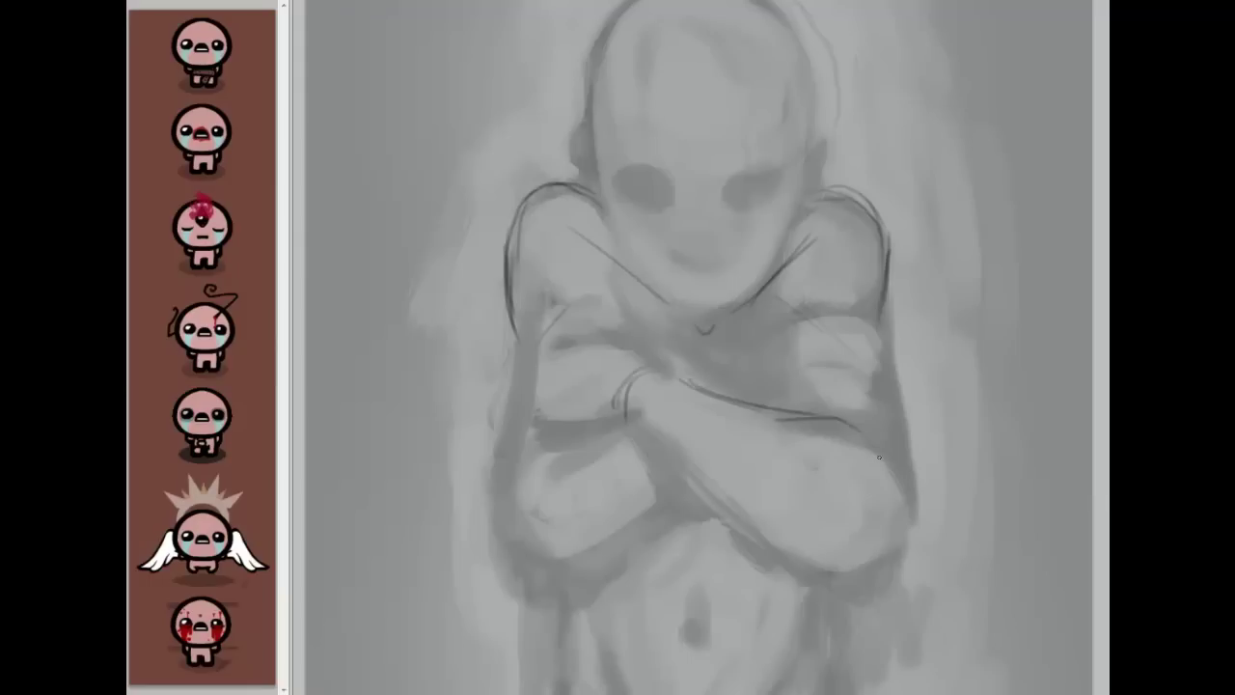
pyautogui.moveTo(641, 444)
pyautogui.mouseDown()
pyautogui.moveTo(789, 543)
pyautogui.moveTo(896, 548)
pyautogui.moveTo(876, 511)
pyautogui.mouseUp()
pyautogui.moveTo(681, 466); pyautogui.dragTo(819, 565)
pyautogui.moveTo(737, 491); pyautogui.dragTo(878, 556)
pyautogui.moveTo(777, 512); pyautogui.dragTo(899, 549)
pyautogui.moveTo(910, 522); pyautogui.dragTo(898, 551)
pyautogui.moveTo(710, 471); pyautogui.dragTo(878, 550)
pyautogui.moveTo(747, 510); pyautogui.dragTo(903, 560)
pyautogui.moveTo(814, 558); pyautogui.dragTo(906, 550)
pyautogui.moveTo(644, 372); pyautogui.dragTo(775, 413)
pyautogui.moveTo(690, 384); pyautogui.dragTo(714, 399)
pyautogui.moveTo(712, 400); pyautogui.dragTo(810, 417)
pyautogui.moveTo(709, 396)
pyautogui.mouseDown()
pyautogui.moveTo(729, 369)
pyautogui.moveTo(728, 393)
pyautogui.moveTo(727, 380)
pyautogui.moveTo(653, 388)
pyautogui.moveTo(738, 382)
pyautogui.mouseUp()
pyautogui.moveTo(675, 430)
pyautogui.mouseDown()
pyautogui.moveTo(711, 467)
pyautogui.moveTo(752, 482)
pyautogui.moveTo(767, 521)
pyautogui.moveTo(858, 471)
pyautogui.moveTo(909, 419)
pyautogui.moveTo(916, 497)
pyautogui.moveTo(892, 511)
pyautogui.moveTo(916, 516)
pyautogui.moveTo(917, 540)
pyautogui.moveTo(905, 445)
pyautogui.mouseUp()
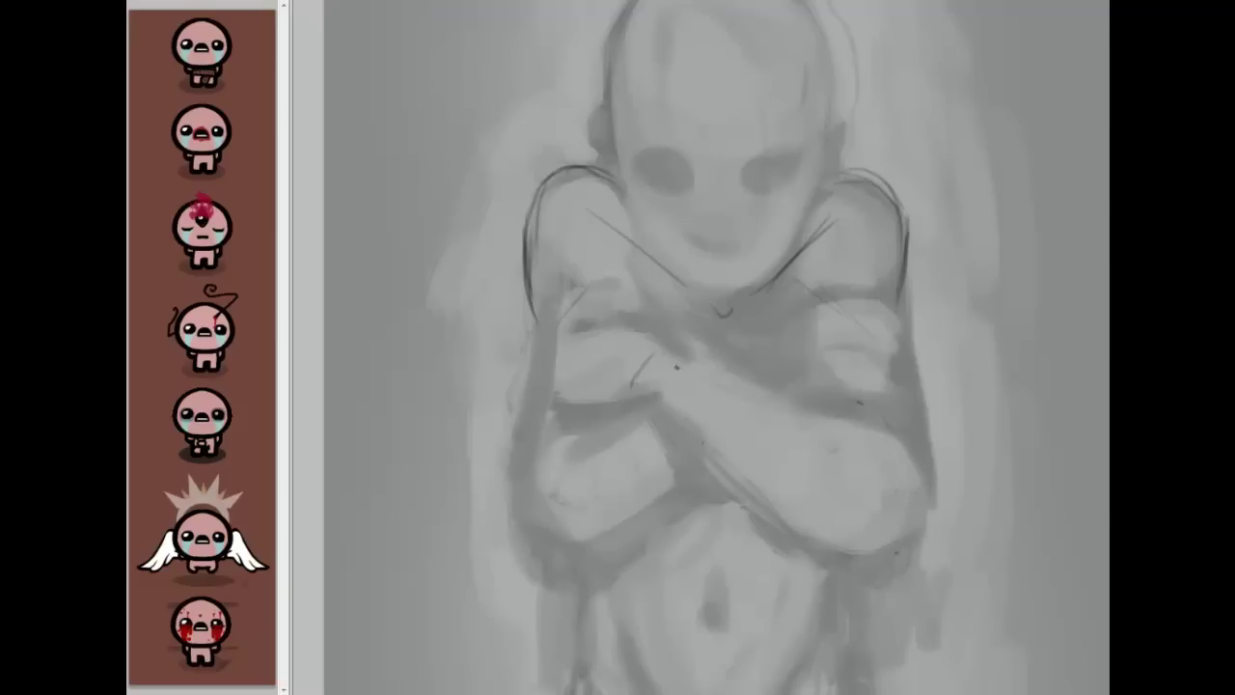
# Step: Choose a soft round brush with 0% hardness from the presets and enlarge it
pyautogui.press('F5')
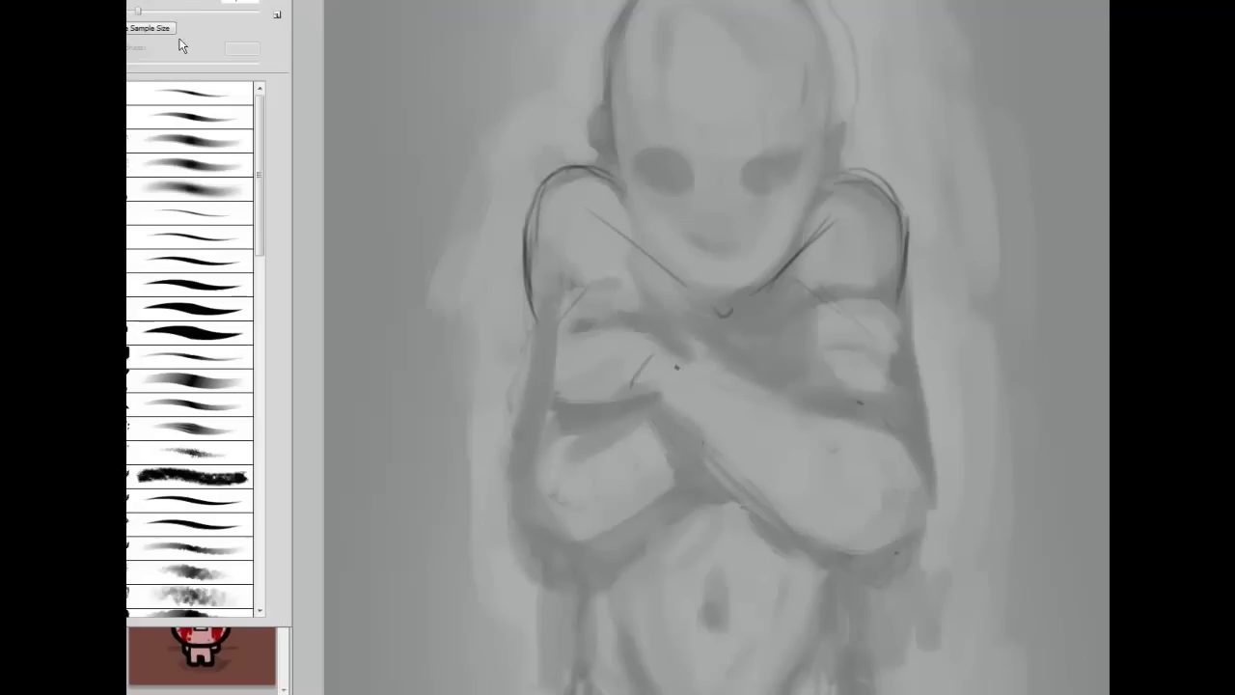
pyautogui.click(173, 188)
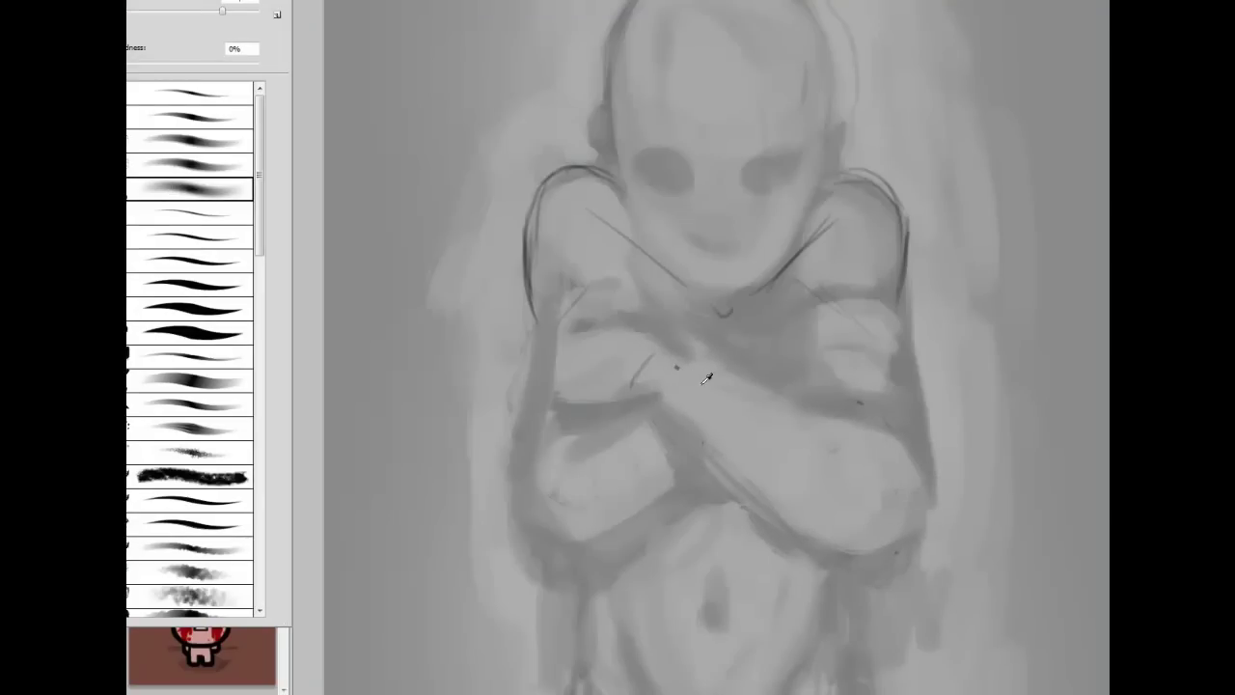
pyautogui.press('F5')
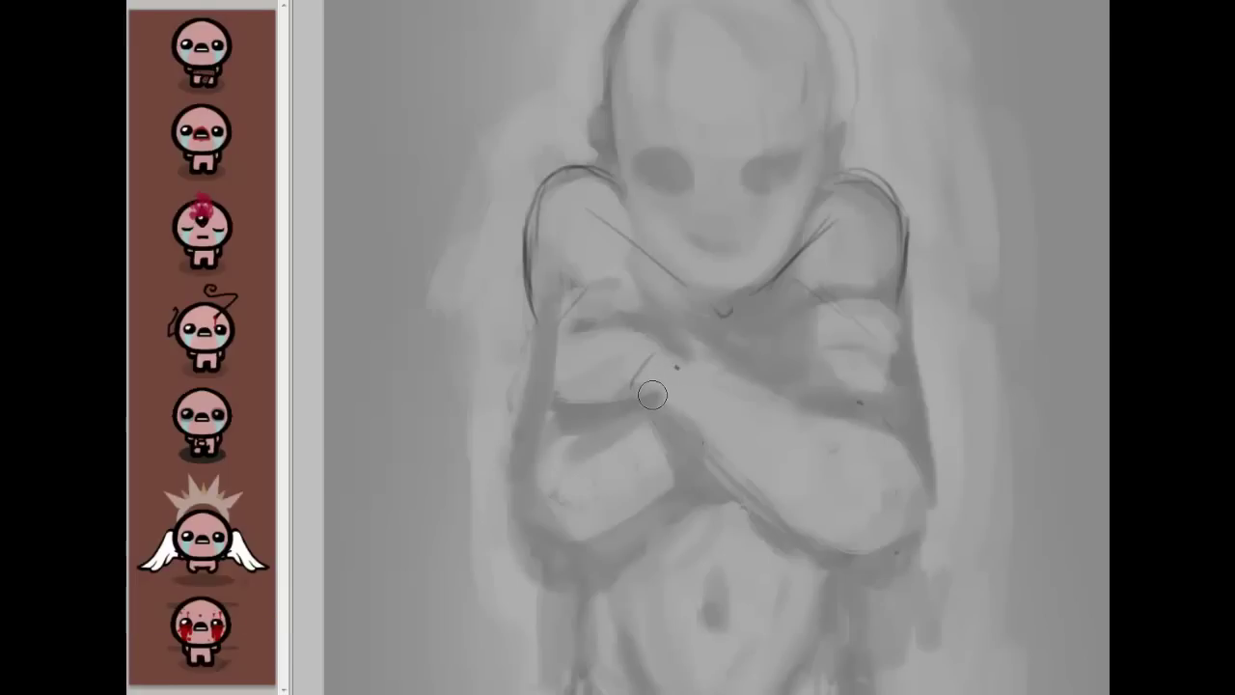
pyautogui.press(']')
pyautogui.press(']')
pyautogui.press(']')
# Step: Paint over the crossed arms with light grey to leave a plain torso
pyautogui.moveTo(590, 395)
pyautogui.mouseDown()
pyautogui.moveTo(664, 367)
pyautogui.moveTo(801, 366)
pyautogui.moveTo(661, 416)
pyautogui.moveTo(631, 537)
pyautogui.moveTo(832, 482)
pyautogui.moveTo(607, 403)
pyautogui.mouseUp()
pyautogui.press('[')
pyautogui.moveTo(536, 625); pyautogui.dragTo(527, 596)
pyautogui.moveTo(916, 569)
pyautogui.mouseDown()
pyautogui.moveTo(896, 636)
pyautogui.moveTo(945, 572)
pyautogui.mouseUp()
pyautogui.press('[')
pyautogui.moveTo(818, 342)
pyautogui.mouseDown()
pyautogui.moveTo(867, 412)
pyautogui.moveTo(883, 409)
pyautogui.mouseUp()
# Step: Paint both arms hanging at the sides of the body with a smaller soft brush
pyautogui.press('[')
pyautogui.press('[')
pyautogui.press('[')
pyautogui.press('[')
pyautogui.press('[')
pyautogui.press('[')
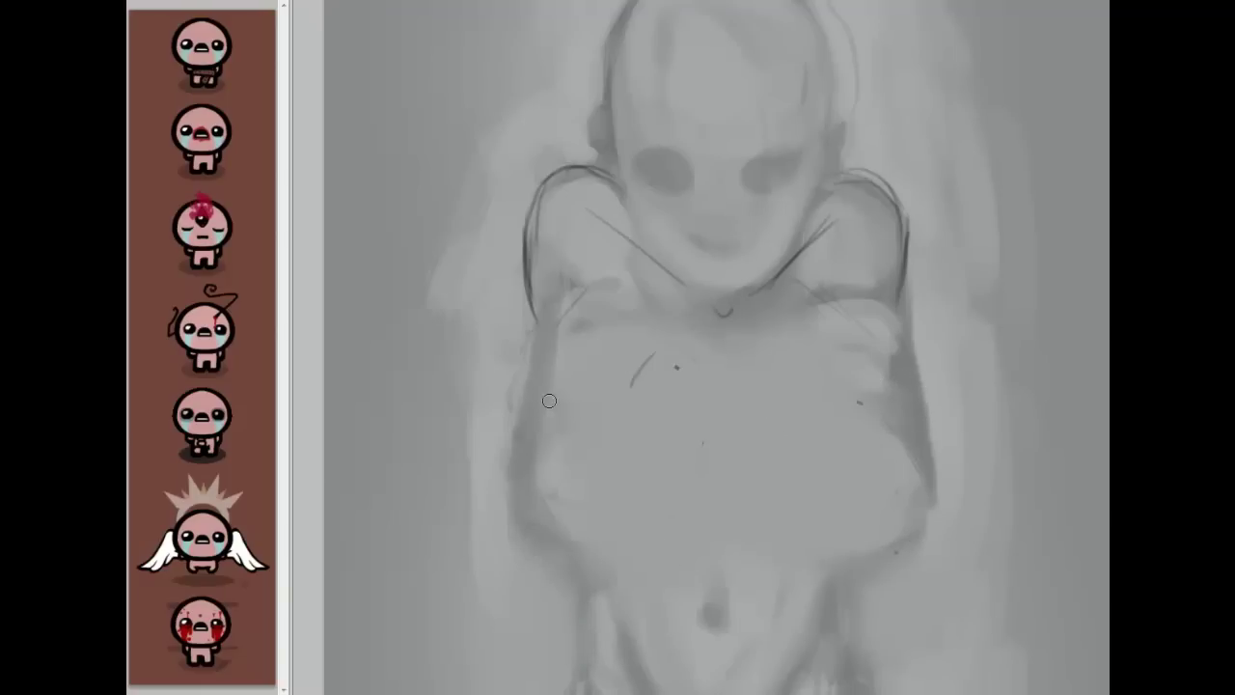
pyautogui.press('super')
pyautogui.press('super')
pyautogui.moveTo(562, 562)
pyautogui.mouseDown()
pyautogui.moveTo(540, 368)
pyautogui.moveTo(473, 644)
pyautogui.mouseUp()
pyautogui.moveTo(910, 454)
pyautogui.mouseDown()
pyautogui.moveTo(953, 637)
pyautogui.moveTo(981, 668)
pyautogui.mouseUp()
pyautogui.moveTo(874, 411); pyautogui.dragTo(905, 490)
pyautogui.moveTo(521, 555); pyautogui.dragTo(513, 663)
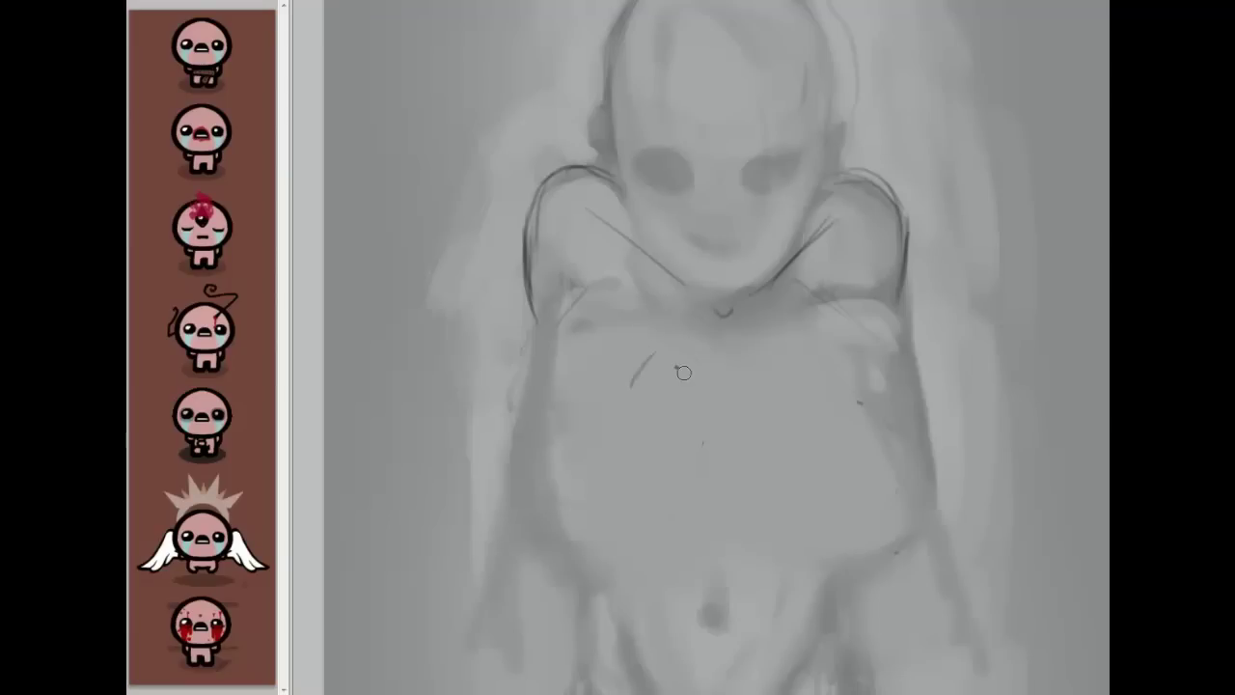
# Step: Sample the torso grey and smooth the leftover shading along the torso's sides and upper chest
pyautogui.keyDown('alt'); pyautogui.click(585, 419); pyautogui.keyUp('alt')
pyautogui.moveTo(552, 561)
pyautogui.mouseDown()
pyautogui.moveTo(554, 498)
pyautogui.moveTo(540, 487)
pyautogui.mouseUp()
pyautogui.moveTo(598, 515); pyautogui.dragTo(583, 604)
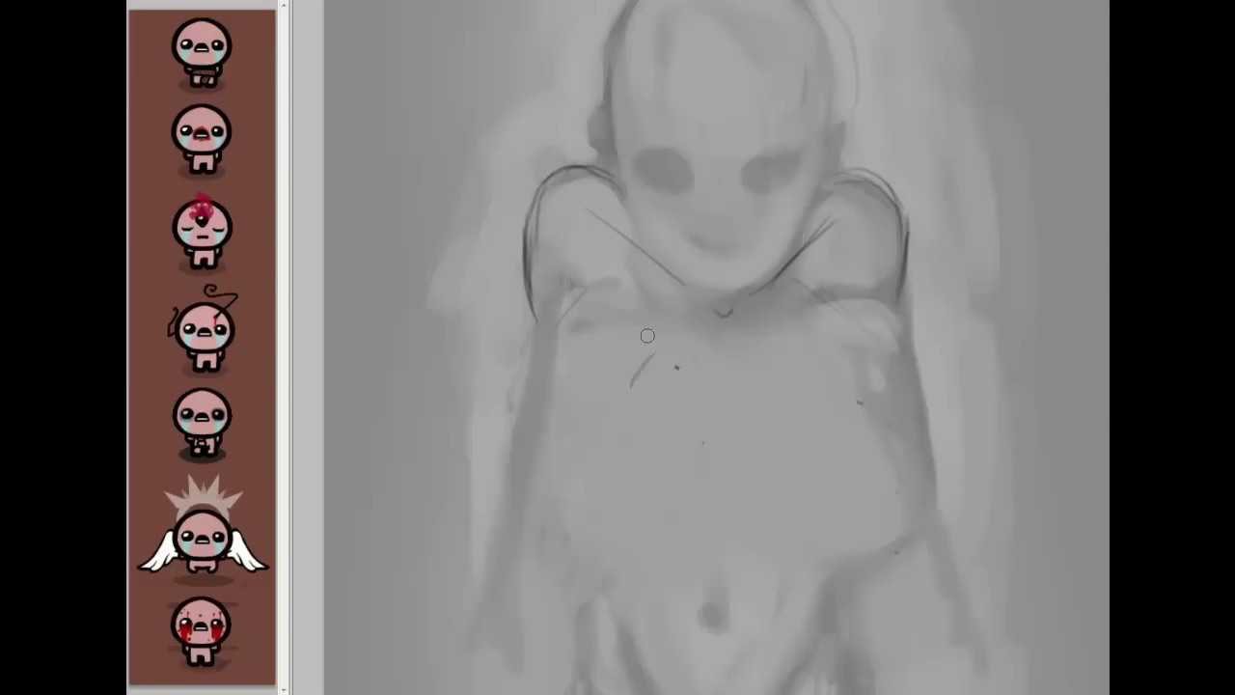
pyautogui.moveTo(870, 372)
pyautogui.mouseDown()
pyautogui.moveTo(895, 419)
pyautogui.moveTo(894, 367)
pyautogui.mouseUp()
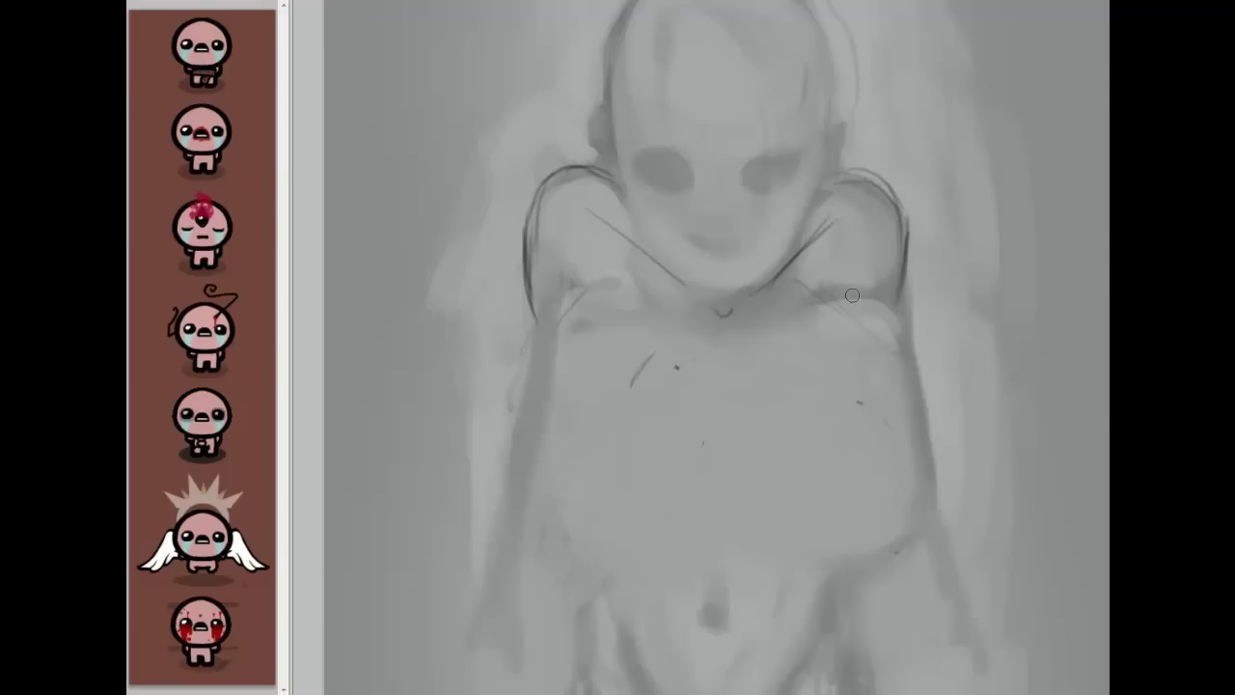
pyautogui.moveTo(645, 336); pyautogui.dragTo(590, 349)
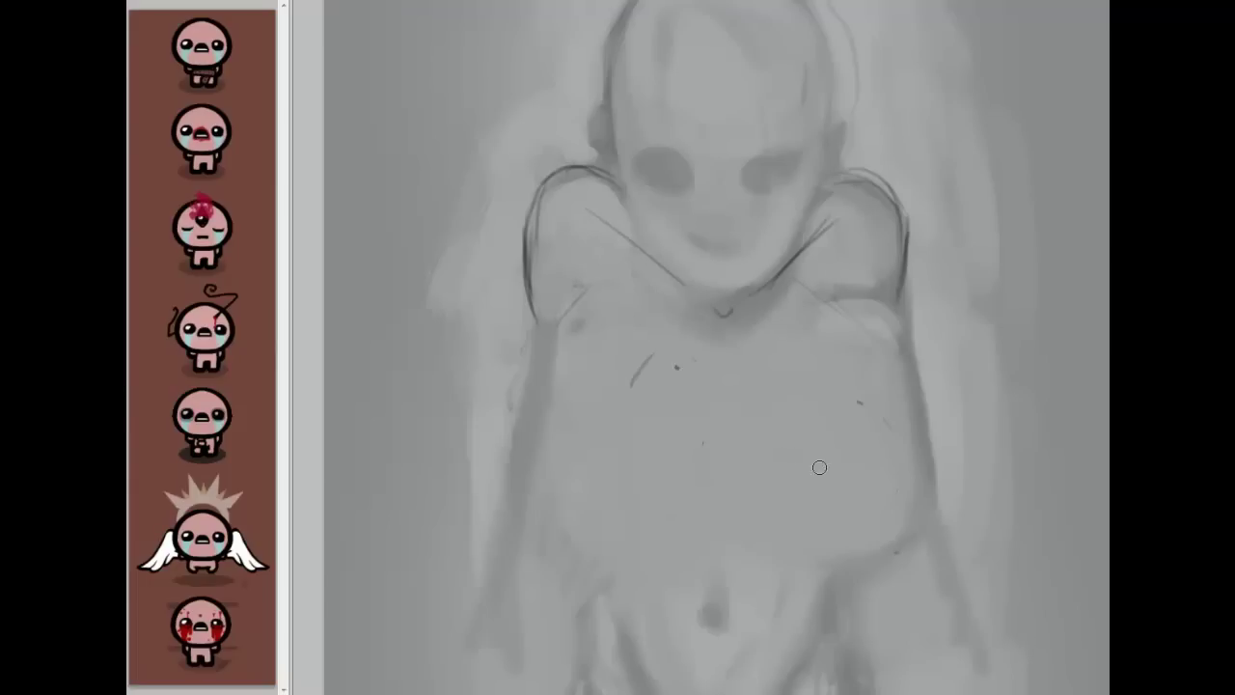
# Step: Paint lighter tones over the ribs, waist, hips and shoulder to shape the slim torso
pyautogui.moveTo(588, 386); pyautogui.dragTo(557, 289)
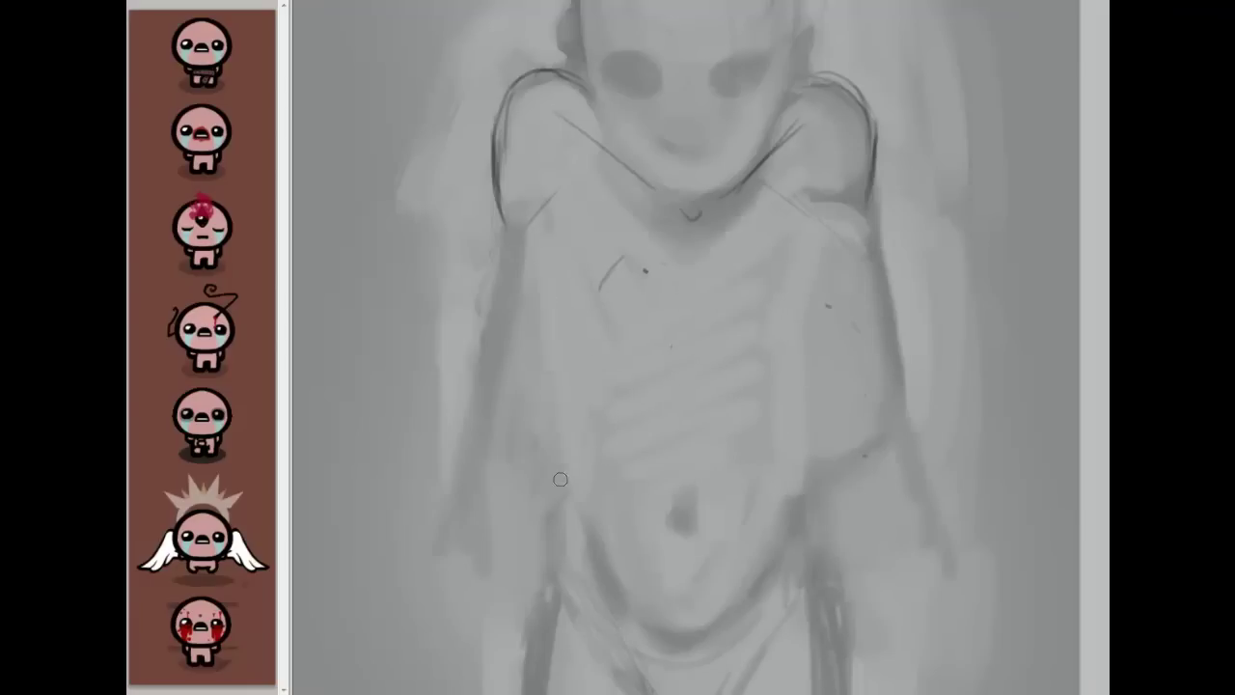
pyautogui.moveTo(796, 104)
pyautogui.mouseDown()
pyautogui.moveTo(844, 157)
pyautogui.moveTo(826, 205)
pyautogui.mouseUp()
pyautogui.moveTo(803, 473); pyautogui.dragTo(811, 569)
pyautogui.moveTo(579, 459)
pyautogui.mouseDown()
pyautogui.moveTo(559, 586)
pyautogui.moveTo(551, 559)
pyautogui.mouseUp()
pyautogui.moveTo(721, 599); pyautogui.dragTo(764, 491)
pyautogui.moveTo(611, 565); pyautogui.dragTo(595, 504)
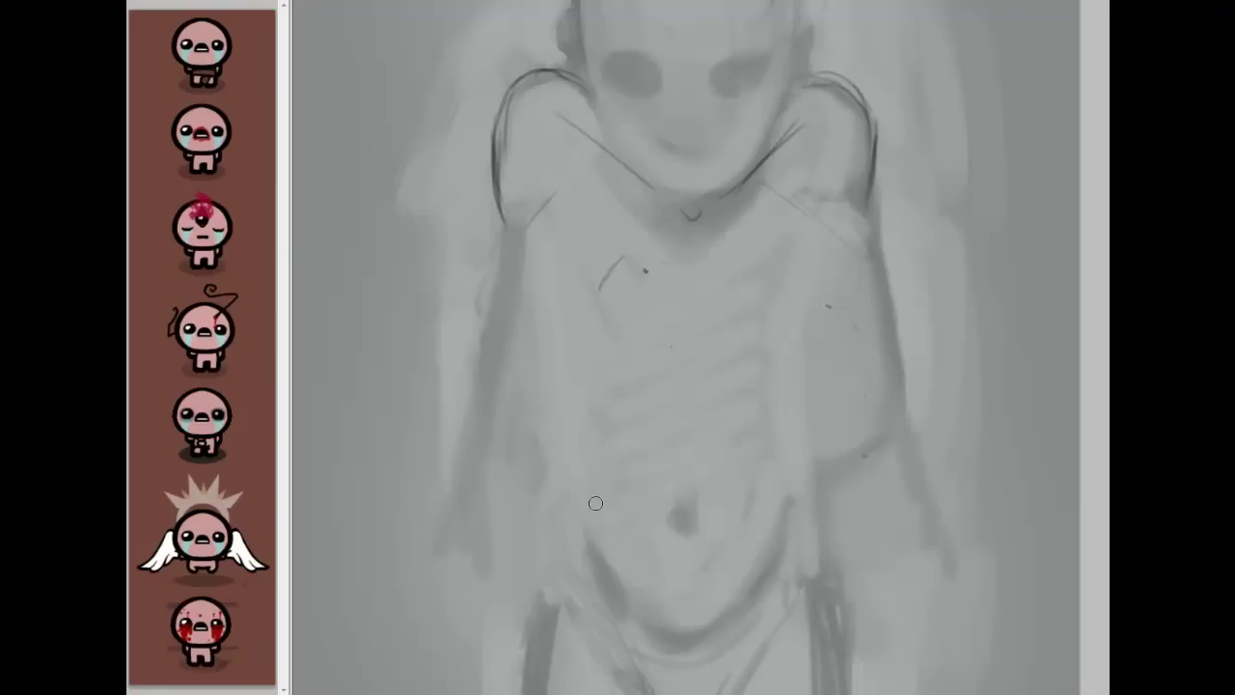
pyautogui.moveTo(763, 392); pyautogui.dragTo(778, 235)
pyautogui.moveTo(602, 296); pyautogui.dragTo(608, 333)
# Step: Choose a fine brush from the brush presets for sketching lines
pyautogui.scroll(3, 686, 347)
pyautogui.scroll(-1, 669, 312)
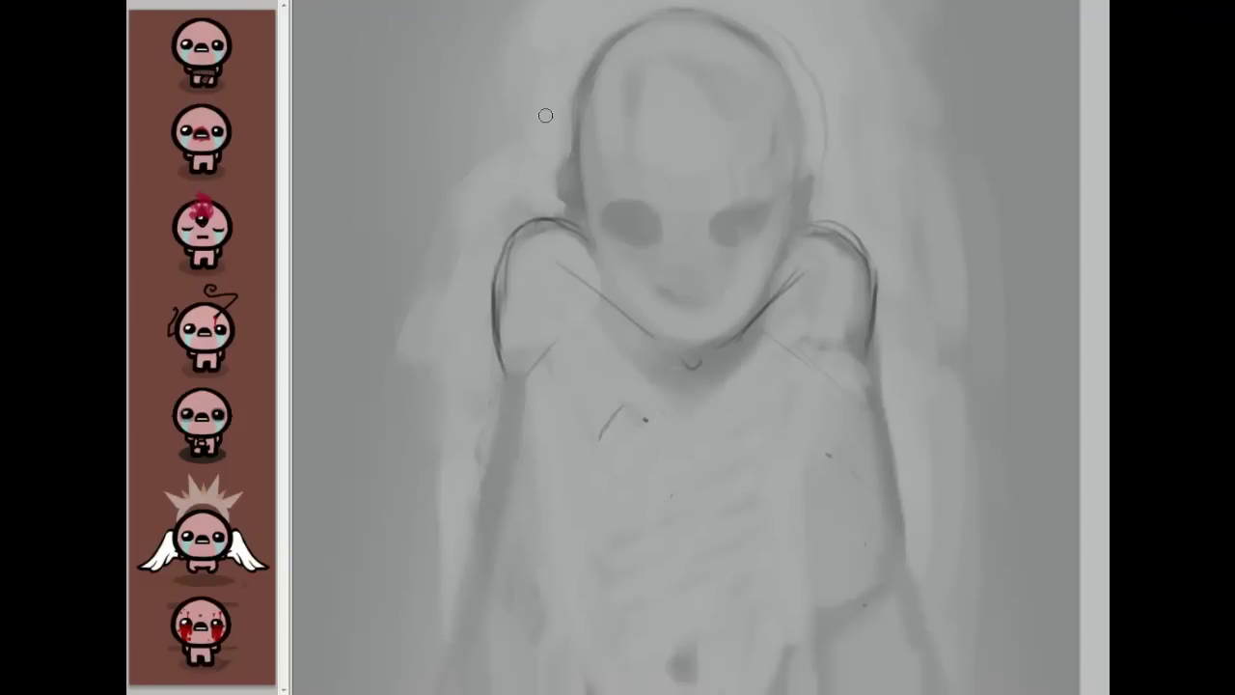
pyautogui.click(130, 3)
pyautogui.click(165, 142)
pyautogui.press('F5')
pyautogui.scroll(-2, 1047, 351)
pyautogui.scroll(-1, 685, 348)
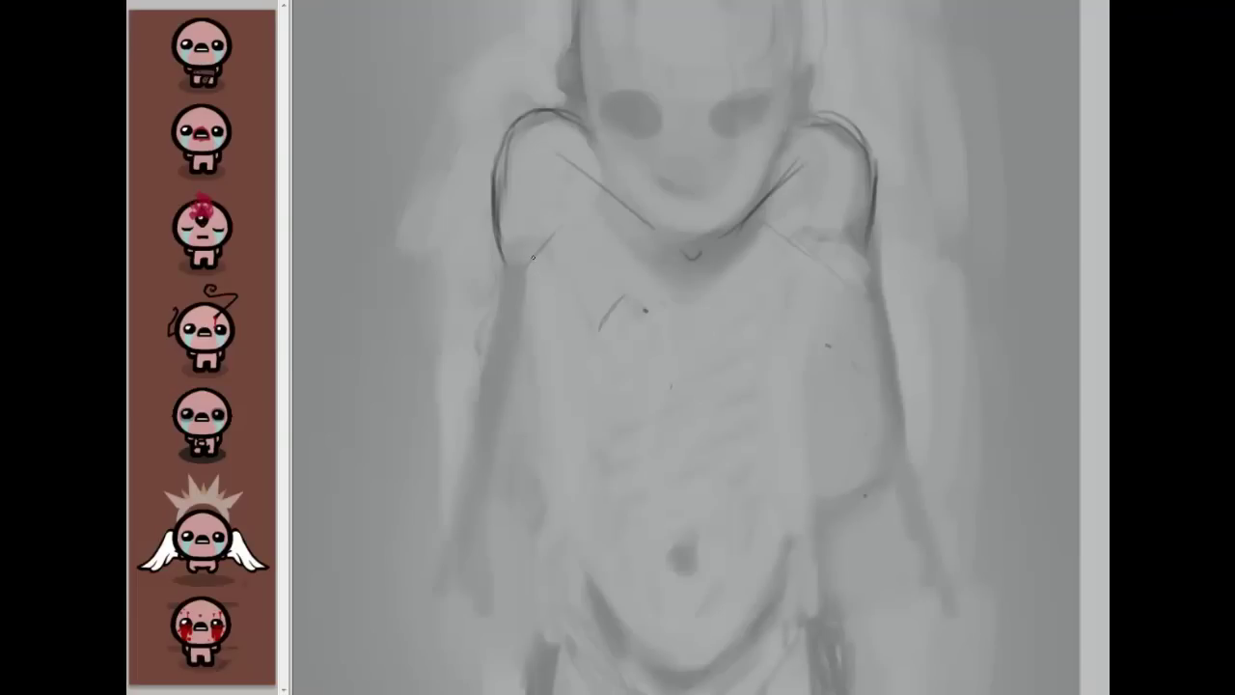
# Step: Sketch both armpit lines and a vertical centre line from the collarbone pit to the navel
pyautogui.moveTo(542, 299); pyautogui.dragTo(519, 247)
pyautogui.moveTo(842, 248); pyautogui.dragTo(825, 276)
pyautogui.moveTo(847, 227); pyautogui.dragTo(814, 315)
pyautogui.moveTo(691, 247); pyautogui.dragTo(687, 565)
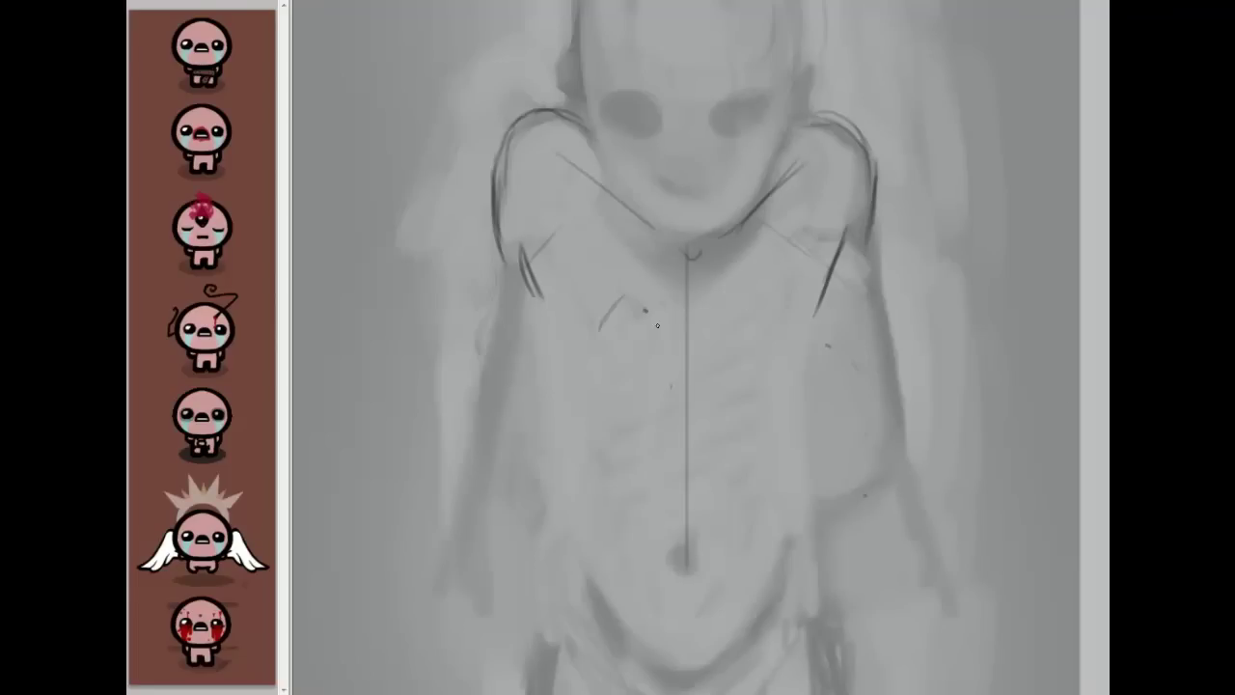
# Step: Sketch the sides of the chest and slanted lines under the pectorals on both sides
pyautogui.moveTo(532, 297)
pyautogui.mouseDown()
pyautogui.moveTo(575, 386)
pyautogui.moveTo(558, 384)
pyautogui.mouseUp()
pyautogui.moveTo(548, 332)
pyautogui.mouseDown()
pyautogui.moveTo(607, 375)
pyautogui.moveTo(682, 326)
pyautogui.mouseUp()
pyautogui.moveTo(617, 378)
pyautogui.mouseDown()
pyautogui.moveTo(682, 350)
pyautogui.moveTo(746, 381)
pyautogui.mouseUp()
pyautogui.moveTo(697, 339); pyautogui.dragTo(786, 393)
pyautogui.moveTo(829, 302); pyautogui.dragTo(804, 362)
pyautogui.moveTo(821, 341); pyautogui.dragTo(811, 359)
# Step: Outline both upper arms, the elbows and the start of the forearms hanging beside the body
pyautogui.scroll(-1, 811, 359)
pyautogui.moveTo(502, 197); pyautogui.dragTo(469, 363)
pyautogui.moveTo(496, 280)
pyautogui.mouseDown()
pyautogui.moveTo(450, 421)
pyautogui.moveTo(515, 418)
pyautogui.mouseUp()
pyautogui.moveTo(552, 353)
pyautogui.mouseDown()
pyautogui.moveTo(519, 458)
pyautogui.moveTo(461, 463)
pyautogui.mouseUp()
pyautogui.moveTo(459, 466)
pyautogui.mouseDown()
pyautogui.moveTo(427, 506)
pyautogui.moveTo(435, 482)
pyautogui.mouseUp()
pyautogui.moveTo(811, 317); pyautogui.dragTo(839, 461)
pyautogui.moveTo(874, 205)
pyautogui.mouseDown()
pyautogui.moveTo(914, 372)
pyautogui.moveTo(886, 455)
pyautogui.moveTo(849, 446)
pyautogui.mouseUp()
pyautogui.moveTo(880, 459); pyautogui.dragTo(893, 454)
pyautogui.moveTo(901, 374)
pyautogui.mouseDown()
pyautogui.moveTo(959, 577)
pyautogui.moveTo(845, 451)
pyautogui.mouseUp()
# Step: Sketch the waist contours below the ribcage on both sides of the torso
pyautogui.moveTo(556, 363); pyautogui.dragTo(569, 471)
pyautogui.moveTo(552, 384); pyautogui.dragTo(571, 500)
pyautogui.moveTo(808, 323); pyautogui.dragTo(811, 430)
pyautogui.moveTo(812, 355); pyautogui.dragTo(814, 475)
pyautogui.moveTo(811, 324)
pyautogui.mouseDown()
pyautogui.moveTo(821, 439)
pyautogui.moveTo(816, 265)
pyautogui.mouseUp()
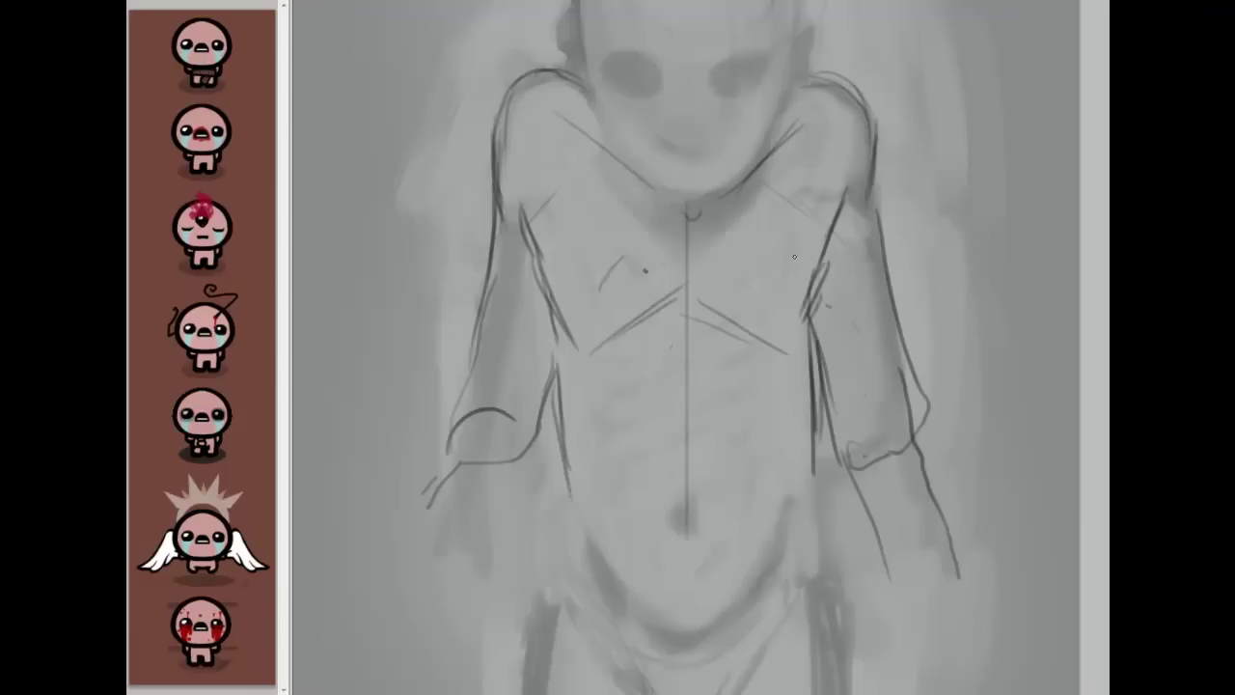
# Step: Strengthen the shoulder outlines and add sloping lines where they meet the neck
pyautogui.moveTo(565, 74)
pyautogui.mouseDown()
pyautogui.moveTo(507, 106)
pyautogui.moveTo(565, 63)
pyautogui.mouseUp()
pyautogui.moveTo(548, 66); pyautogui.dragTo(602, 93)
pyautogui.moveTo(800, 90); pyautogui.dragTo(868, 117)
pyautogui.moveTo(815, 66)
pyautogui.mouseDown()
pyautogui.moveTo(871, 116)
pyautogui.moveTo(856, 212)
pyautogui.mouseUp()
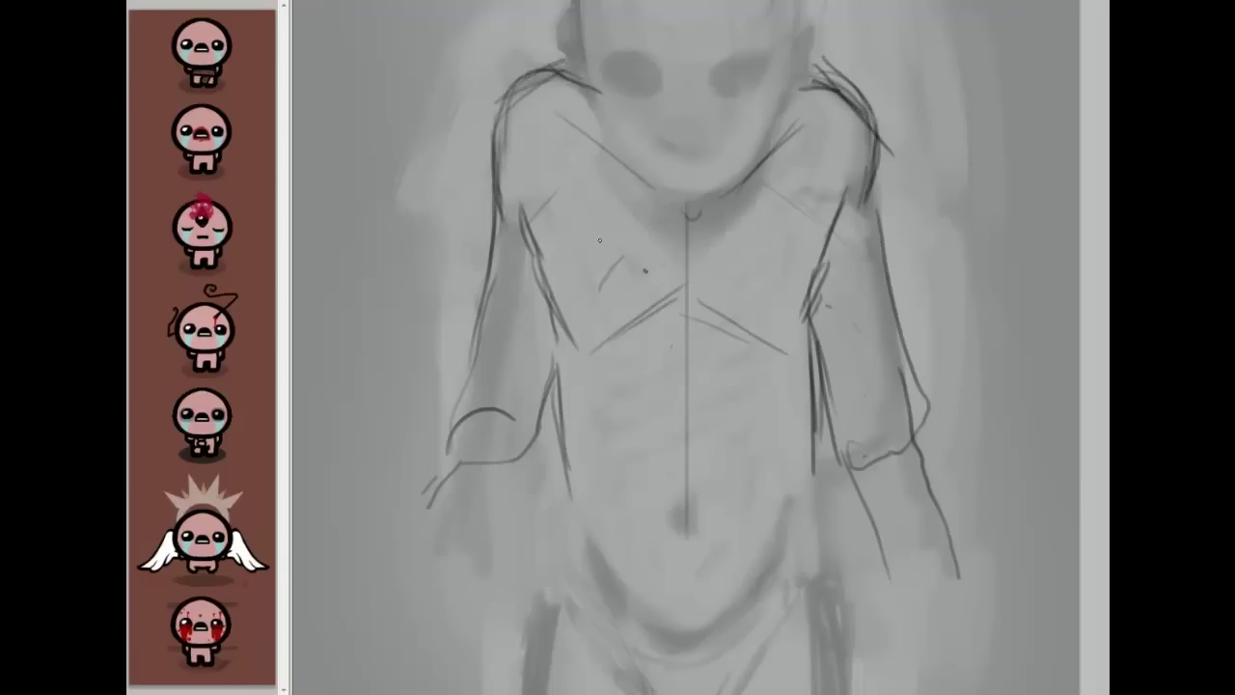
# Step: Draw the outer hip contours from the waist down on both sides
pyautogui.moveTo(566, 450)
pyautogui.mouseDown()
pyautogui.moveTo(565, 517)
pyautogui.moveTo(542, 567)
pyautogui.mouseUp()
pyautogui.moveTo(547, 507); pyautogui.dragTo(534, 634)
pyautogui.moveTo(819, 455)
pyautogui.mouseDown()
pyautogui.moveTo(820, 550)
pyautogui.moveTo(847, 617)
pyautogui.mouseUp()
pyautogui.moveTo(830, 555); pyautogui.dragTo(834, 637)
# Step: Darken the lower part of the torso's centre line and mark the navel
pyautogui.moveTo(688, 413); pyautogui.dragTo(682, 538)
pyautogui.hotkey('ctrl', 'z')
pyautogui.moveTo(687, 473); pyautogui.dragTo(683, 554)
pyautogui.moveTo(692, 506); pyautogui.dragTo(690, 554)
pyautogui.moveTo(683, 543); pyautogui.dragTo(683, 566)
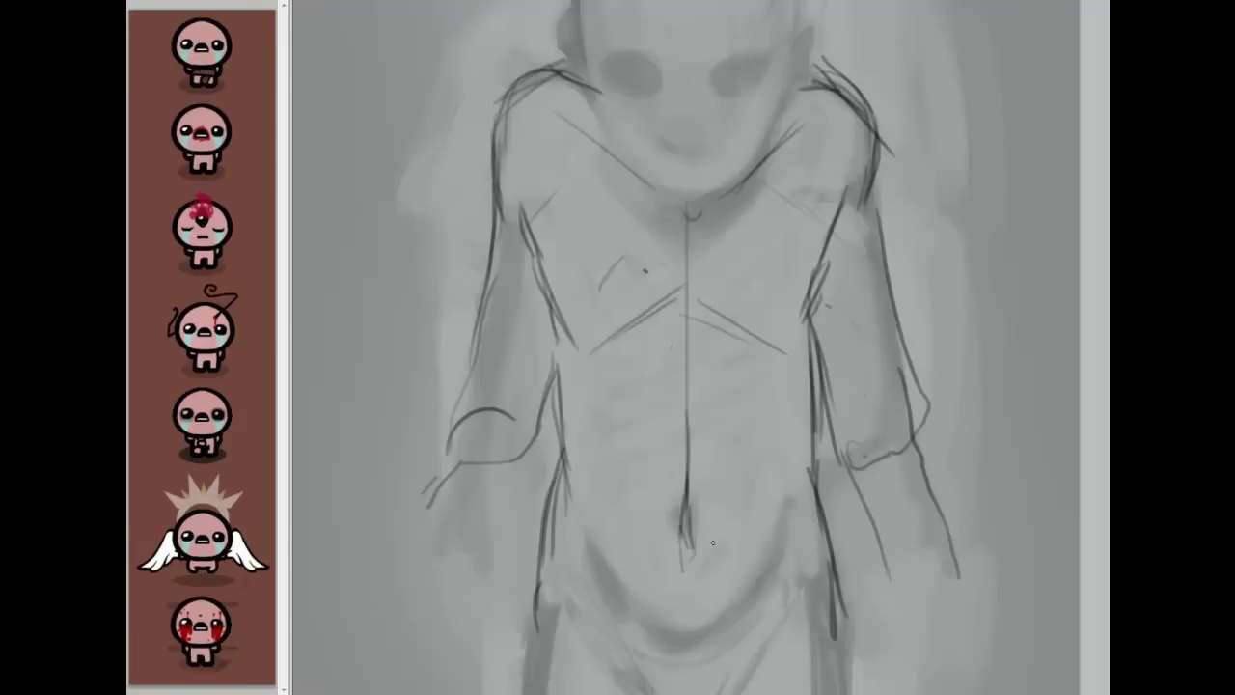
# Step: Sketch the V-shaped groin lines and the curve of the lower belly across the pelvis
pyautogui.moveTo(705, 457); pyautogui.dragTo(725, 457)
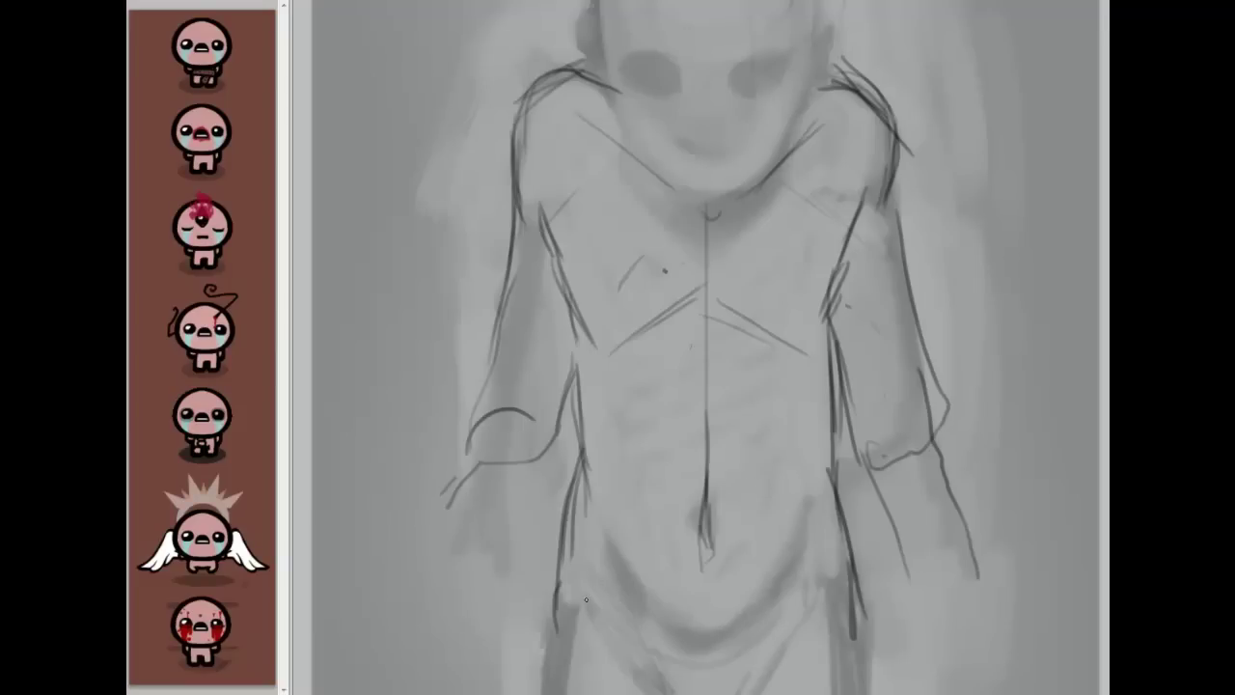
pyautogui.moveTo(580, 588); pyautogui.dragTo(666, 657)
pyautogui.moveTo(772, 582); pyautogui.dragTo(712, 660)
pyautogui.moveTo(634, 604)
pyautogui.mouseDown()
pyautogui.moveTo(681, 658)
pyautogui.moveTo(820, 626)
pyautogui.mouseUp()
pyautogui.moveTo(826, 572)
pyautogui.mouseDown()
pyautogui.moveTo(705, 666)
pyautogui.moveTo(636, 626)
pyautogui.mouseUp()
# Step: Sketch the inner and outer contour lines of the upper thighs below the hips
pyautogui.moveTo(669, 665)
pyautogui.mouseDown()
pyautogui.moveTo(700, 680)
pyautogui.moveTo(674, 687)
pyautogui.mouseUp()
pyautogui.moveTo(782, 654); pyautogui.dragTo(765, 686)
pyautogui.moveTo(821, 601); pyautogui.dragTo(835, 550)
pyautogui.moveTo(571, 589); pyautogui.dragTo(542, 689)
pyautogui.moveTo(554, 627); pyautogui.dragTo(542, 693)
pyautogui.moveTo(572, 598); pyautogui.dragTo(532, 693)
pyautogui.moveTo(865, 581)
pyautogui.mouseDown()
pyautogui.moveTo(845, 621)
pyautogui.moveTo(874, 681)
pyautogui.moveTo(845, 569)
pyautogui.mouseUp()
# Step: Outline the face with jaw, chin, cheek and temple lines on both sides
pyautogui.moveTo(733, 318)
pyautogui.mouseDown()
pyautogui.moveTo(710, 629)
pyautogui.moveTo(709, 595)
pyautogui.mouseUp()
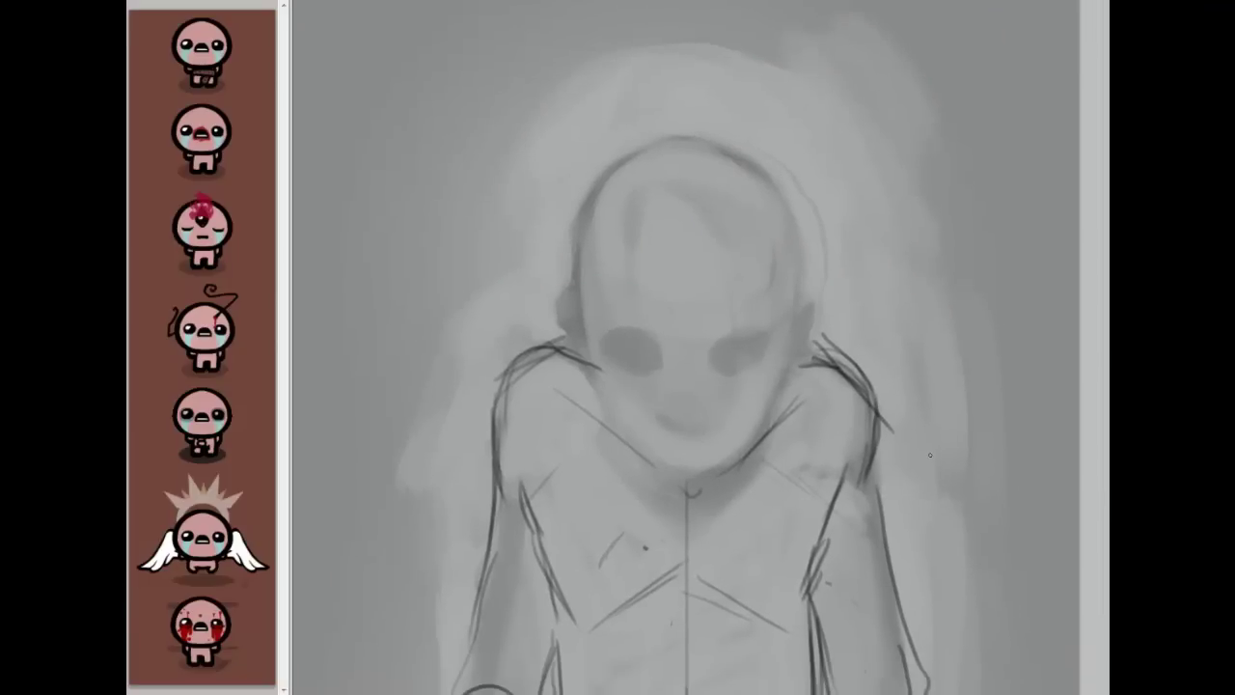
pyautogui.moveTo(584, 331); pyautogui.dragTo(613, 412)
pyautogui.moveTo(582, 322)
pyautogui.mouseDown()
pyautogui.moveTo(614, 415)
pyautogui.moveTo(660, 473)
pyautogui.mouseUp()
pyautogui.moveTo(613, 416)
pyautogui.mouseDown()
pyautogui.moveTo(671, 481)
pyautogui.moveTo(727, 475)
pyautogui.mouseUp()
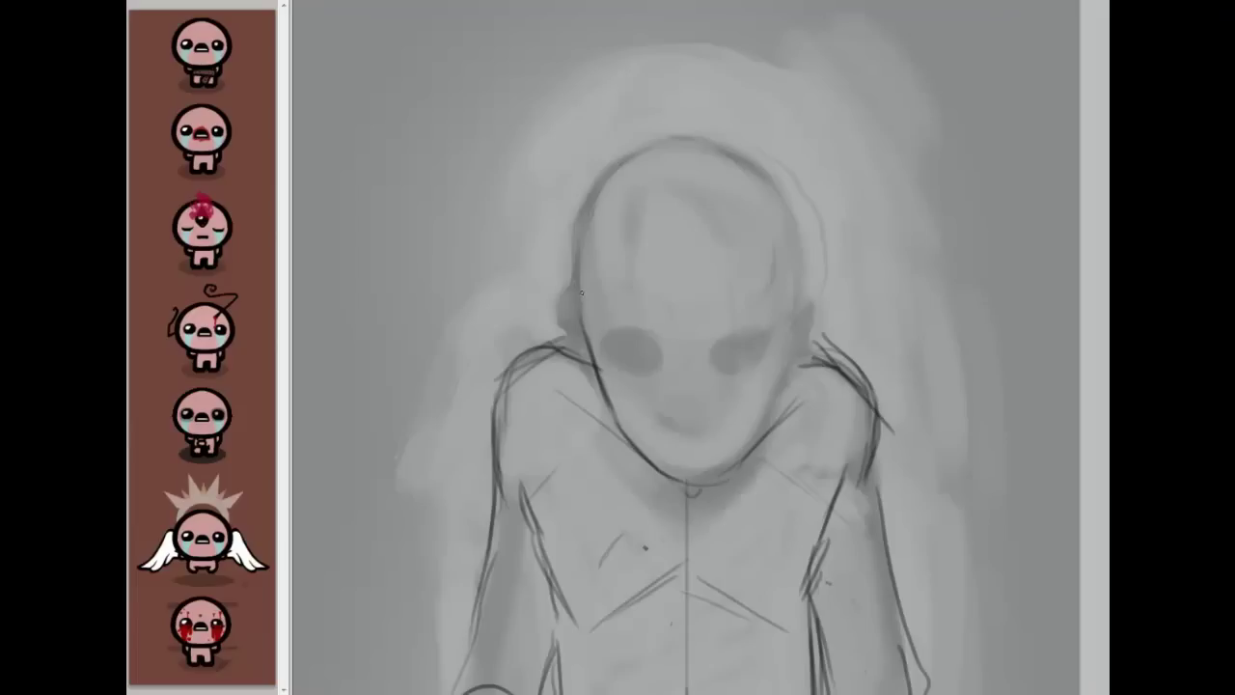
pyautogui.moveTo(579, 232); pyautogui.dragTo(606, 347)
pyautogui.moveTo(789, 232); pyautogui.dragTo(786, 347)
pyautogui.moveTo(595, 311); pyautogui.dragTo(597, 361)
pyautogui.moveTo(789, 340)
pyautogui.mouseDown()
pyautogui.moveTo(771, 425)
pyautogui.moveTo(728, 482)
pyautogui.moveTo(687, 482)
pyautogui.mouseUp()
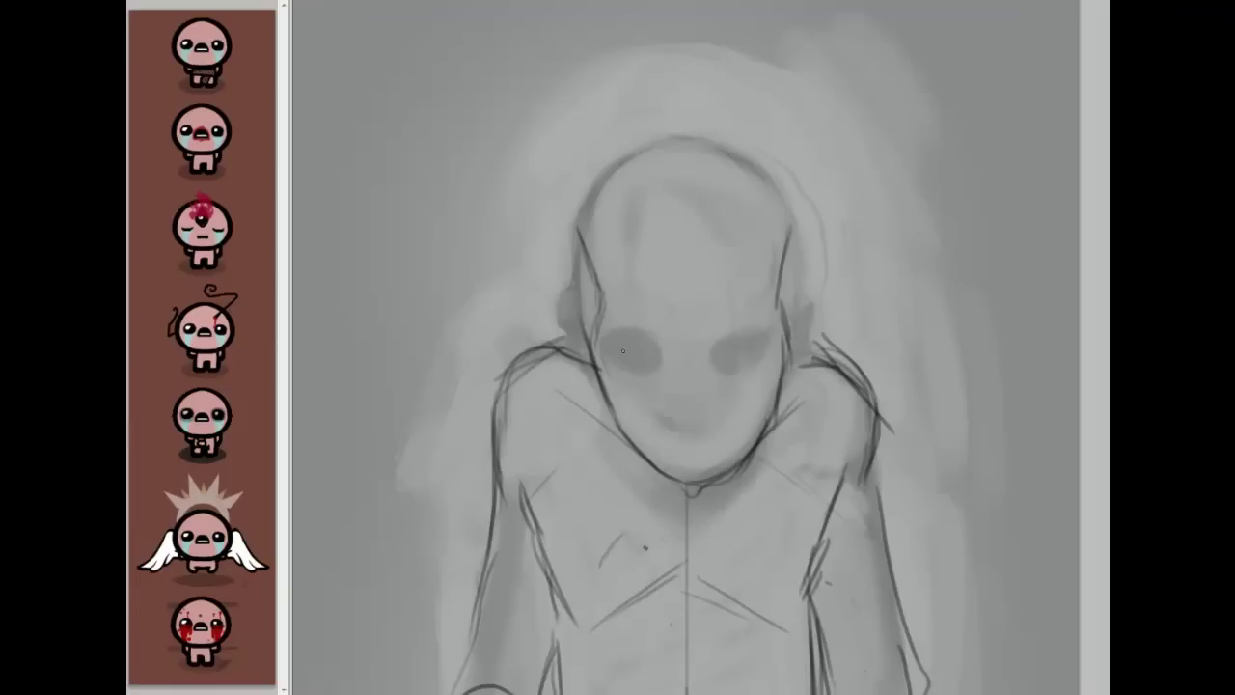
# Step: Draw a straight vertical centre line through the face from the chin to just above the crown
pyautogui.moveTo(697, 482); pyautogui.dragTo(696, 199)
pyautogui.hotkey('ctrl', 'z')
pyautogui.moveTo(694, 471); pyautogui.dragTo(694, 124)
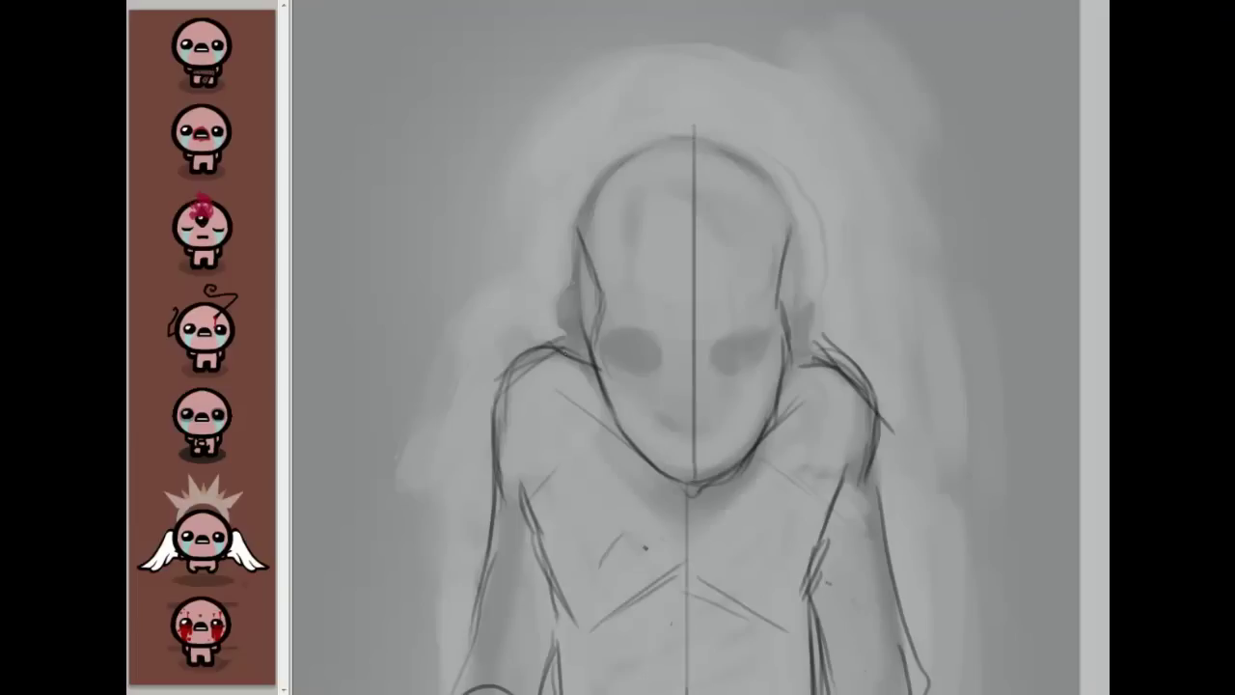
# Step: Draw the eye on the left half of the face with its iris, lower lid crease and brow line
pyautogui.moveTo(607, 339)
pyautogui.mouseDown()
pyautogui.moveTo(625, 333)
pyautogui.moveTo(660, 353)
pyautogui.mouseUp()
pyautogui.hotkey('ctrl', 'z')
pyautogui.moveTo(614, 328)
pyautogui.mouseDown()
pyautogui.moveTo(612, 366)
pyautogui.moveTo(620, 341)
pyautogui.moveTo(658, 368)
pyautogui.moveTo(644, 377)
pyautogui.moveTo(655, 363)
pyautogui.mouseUp()
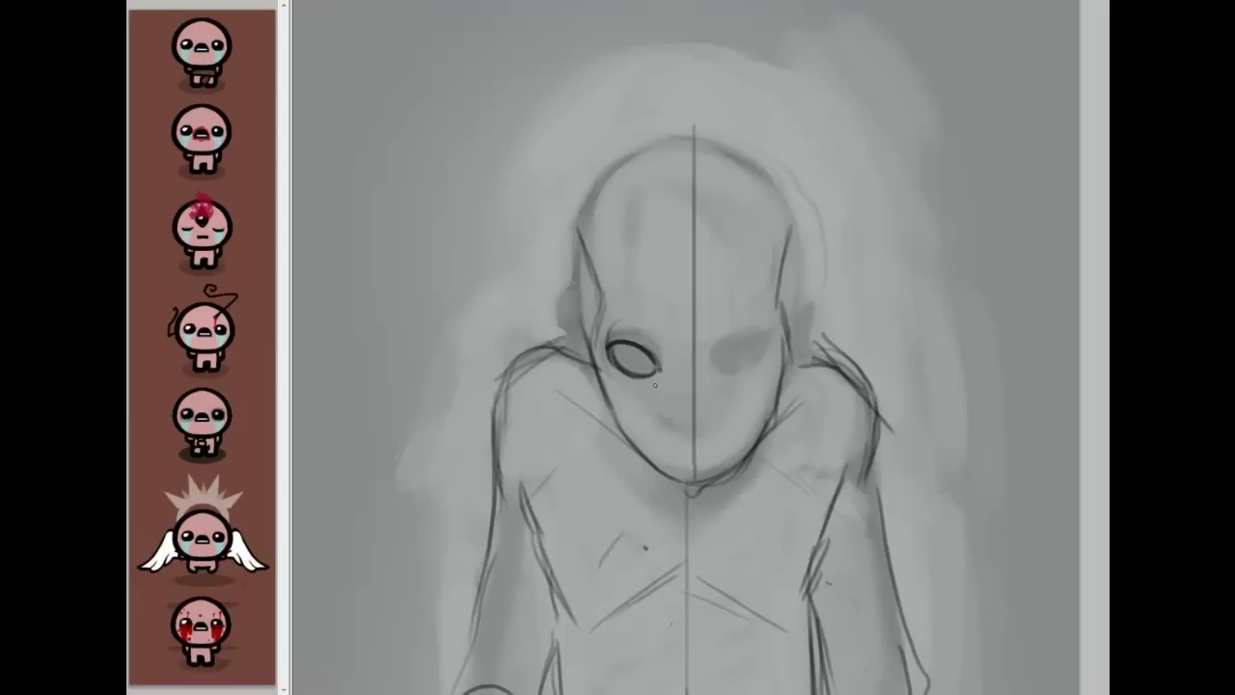
pyautogui.moveTo(666, 379)
pyautogui.mouseDown()
pyautogui.moveTo(664, 354)
pyautogui.moveTo(647, 390)
pyautogui.moveTo(629, 357)
pyautogui.moveTo(643, 359)
pyautogui.mouseUp()
pyautogui.hotkey('ctrl', 'z')
pyautogui.hotkey('ctrl', 'z')
pyautogui.moveTo(611, 306)
pyautogui.mouseDown()
pyautogui.moveTo(659, 322)
pyautogui.moveTo(666, 340)
pyautogui.moveTo(619, 310)
pyautogui.moveTo(663, 338)
pyautogui.mouseUp()
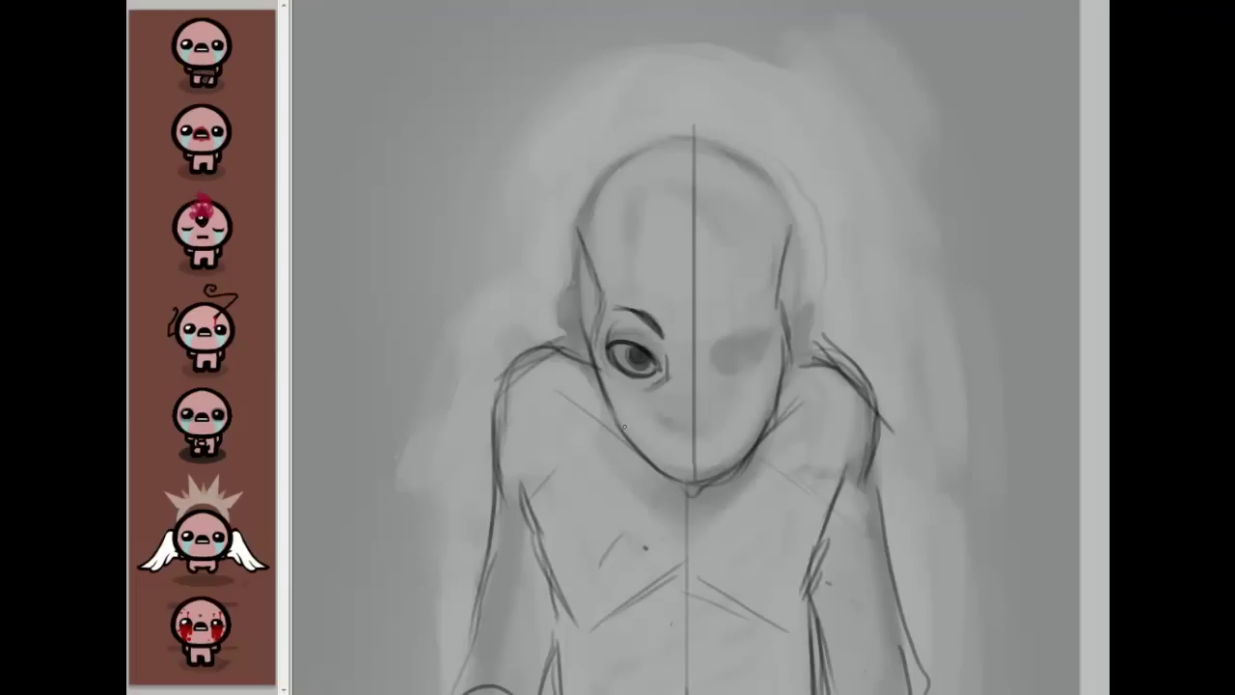
# Step: Strengthen the outline of the head's left half from the chin past the temple to the crown
pyautogui.moveTo(594, 362); pyautogui.dragTo(634, 447)
pyautogui.moveTo(621, 415); pyautogui.dragTo(648, 465)
pyautogui.moveTo(644, 453); pyautogui.dragTo(661, 473)
pyautogui.moveTo(577, 242); pyautogui.dragTo(588, 335)
pyautogui.moveTo(577, 237); pyautogui.dragTo(631, 151)
pyautogui.moveTo(592, 196); pyautogui.dragTo(671, 141)
pyautogui.moveTo(611, 167)
pyautogui.mouseDown()
pyautogui.moveTo(702, 142)
pyautogui.moveTo(576, 245)
pyautogui.mouseUp()
pyautogui.moveTo(577, 265)
pyautogui.mouseDown()
pyautogui.moveTo(583, 230)
pyautogui.moveTo(575, 315)
pyautogui.mouseUp()
pyautogui.moveTo(596, 257)
pyautogui.mouseDown()
pyautogui.moveTo(596, 344)
pyautogui.moveTo(628, 421)
pyautogui.moveTo(607, 383)
pyautogui.mouseUp()
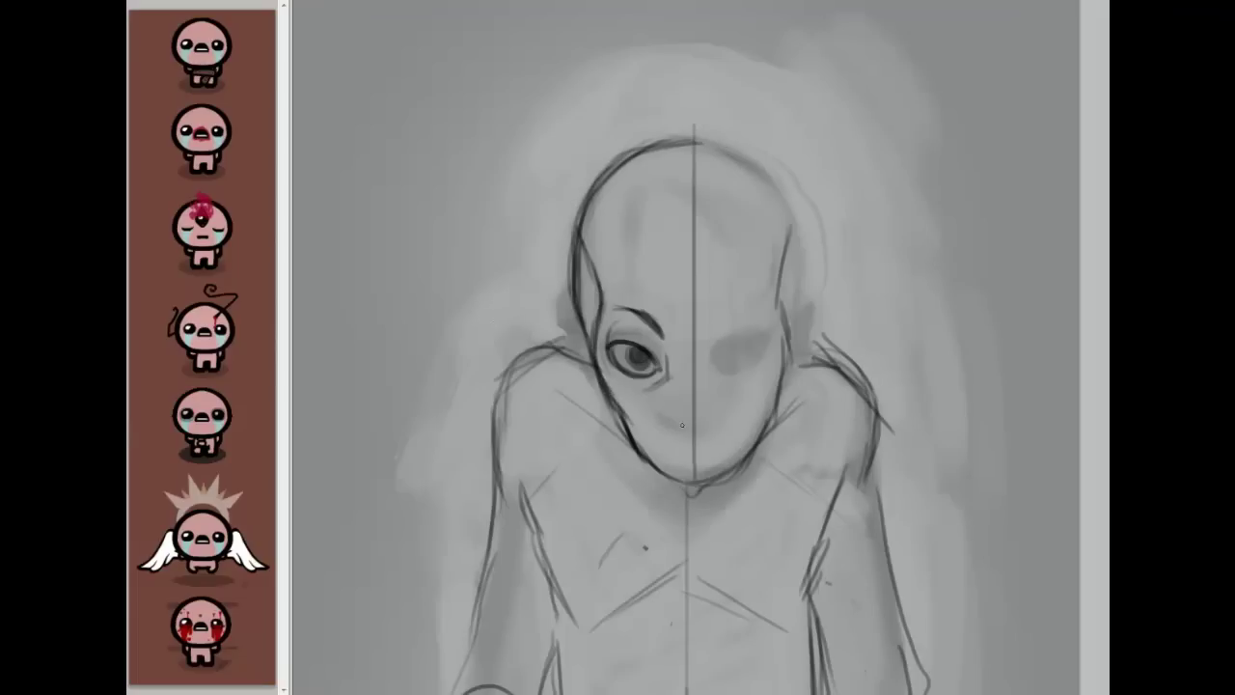
# Step: Sketch the left side of the nose with its nostril and rework the eye's iris as a larger circle
pyautogui.moveTo(669, 378)
pyautogui.mouseDown()
pyautogui.moveTo(677, 423)
pyautogui.moveTo(667, 419)
pyautogui.moveTo(681, 426)
pyautogui.mouseUp()
pyautogui.moveTo(645, 349)
pyautogui.mouseDown()
pyautogui.moveTo(633, 359)
pyautogui.moveTo(654, 358)
pyautogui.moveTo(632, 363)
pyautogui.moveTo(659, 372)
pyautogui.moveTo(650, 337)
pyautogui.moveTo(658, 368)
pyautogui.moveTo(656, 346)
pyautogui.moveTo(638, 388)
pyautogui.moveTo(617, 383)
pyautogui.moveTo(647, 355)
pyautogui.moveTo(632, 353)
pyautogui.moveTo(647, 353)
pyautogui.moveTo(639, 364)
pyautogui.mouseUp()
pyautogui.hotkey('ctrl', 'z')
pyautogui.hotkey('ctrl', 'z')
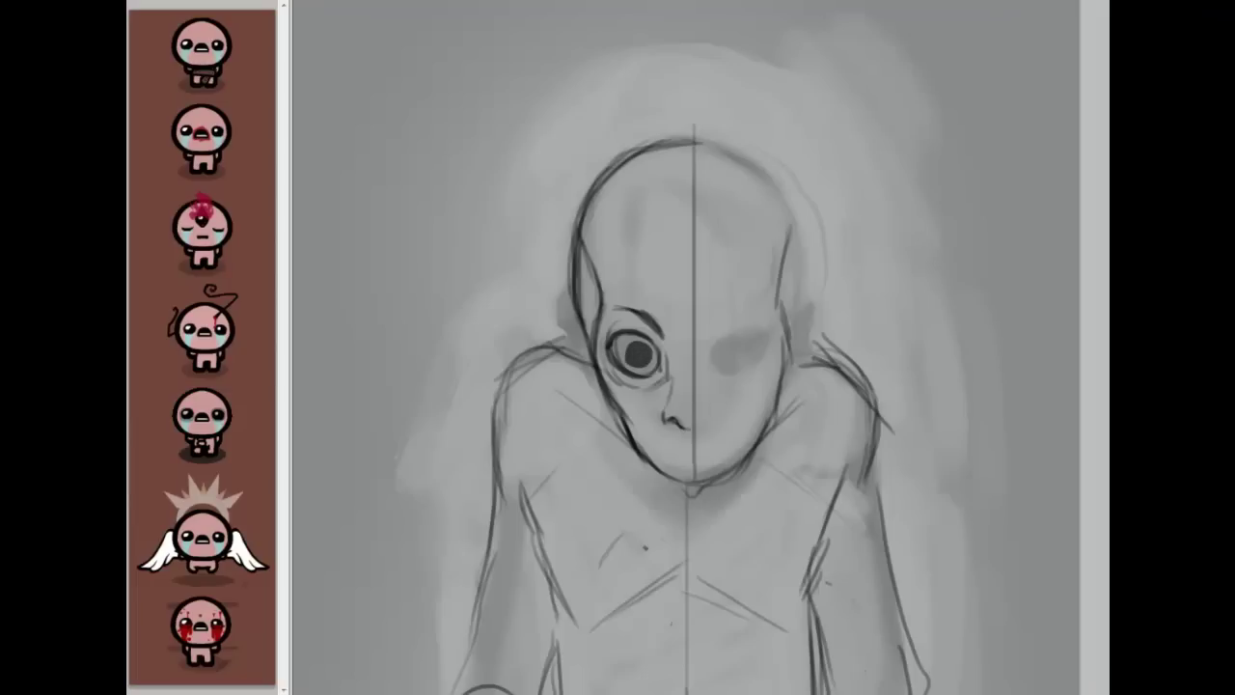
# Step: Draw the left half of the mouth, strengthen the jawline beside it and outline the ear on the same side
pyautogui.moveTo(627, 423)
pyautogui.mouseDown()
pyautogui.moveTo(652, 471)
pyautogui.moveTo(679, 488)
pyautogui.mouseUp()
pyautogui.moveTo(631, 452); pyautogui.dragTo(682, 492)
pyautogui.moveTo(673, 417); pyautogui.dragTo(679, 425)
pyautogui.moveTo(662, 451)
pyautogui.mouseDown()
pyautogui.moveTo(691, 453)
pyautogui.moveTo(680, 449)
pyautogui.moveTo(685, 251)
pyautogui.moveTo(717, 448)
pyautogui.mouseUp()
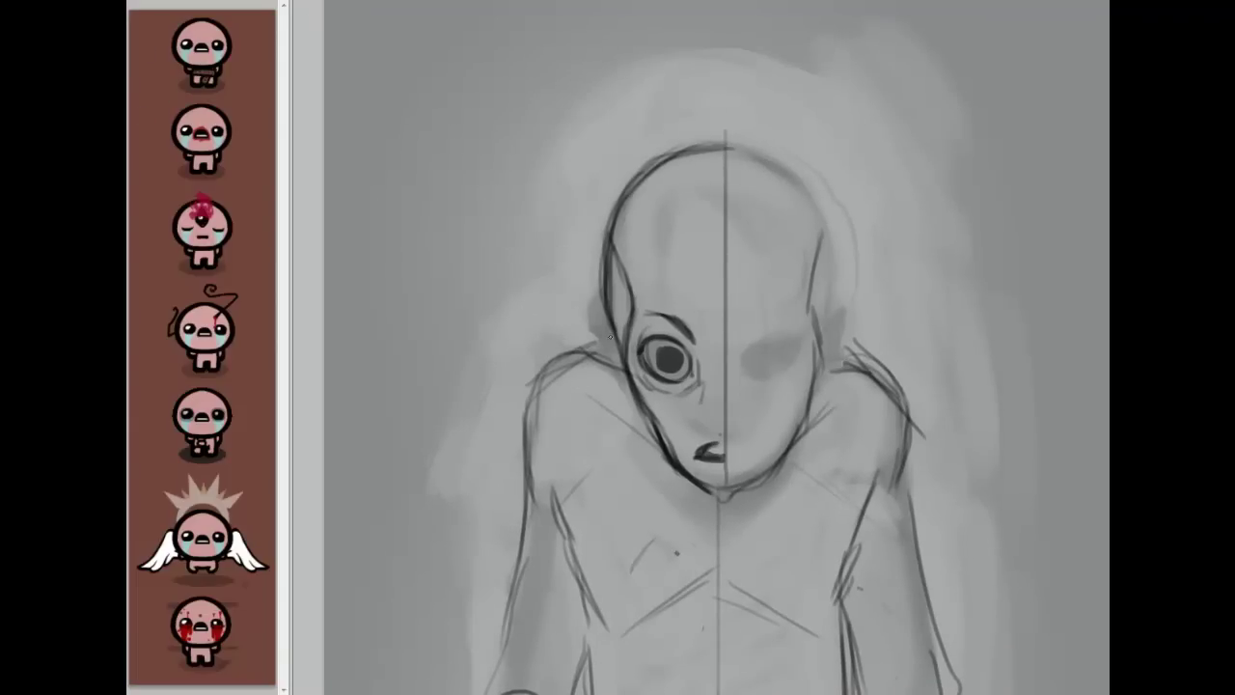
pyautogui.moveTo(622, 328)
pyautogui.mouseDown()
pyautogui.moveTo(613, 304)
pyautogui.moveTo(602, 334)
pyautogui.moveTo(617, 381)
pyautogui.moveTo(598, 311)
pyautogui.moveTo(625, 340)
pyautogui.moveTo(604, 324)
pyautogui.moveTo(635, 400)
pyautogui.mouseUp()
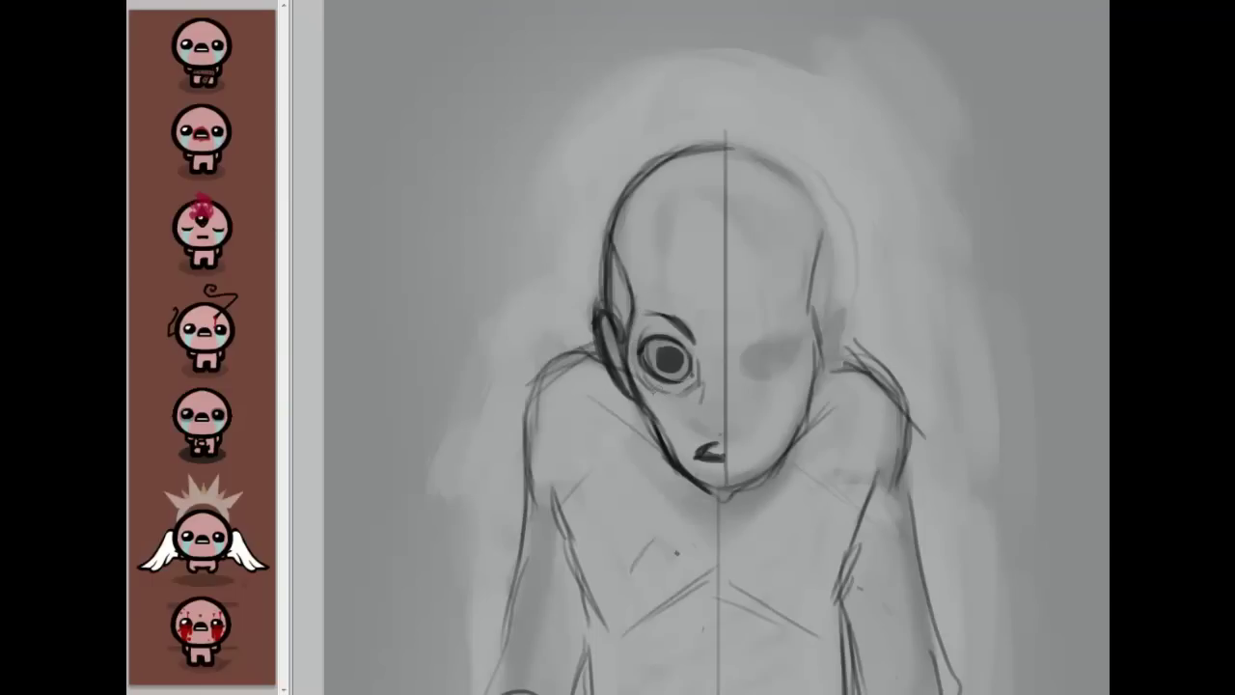
# Step: Select the drawn eye with its brow, scale it down slightly and reposition it on the face
pyautogui.moveTo(646, 310)
pyautogui.mouseDown()
pyautogui.moveTo(703, 324)
pyautogui.moveTo(697, 410)
pyautogui.mouseUp()
pyautogui.moveTo(704, 329); pyautogui.dragTo(647, 310)
pyautogui.hotkey('ctrl', 't')
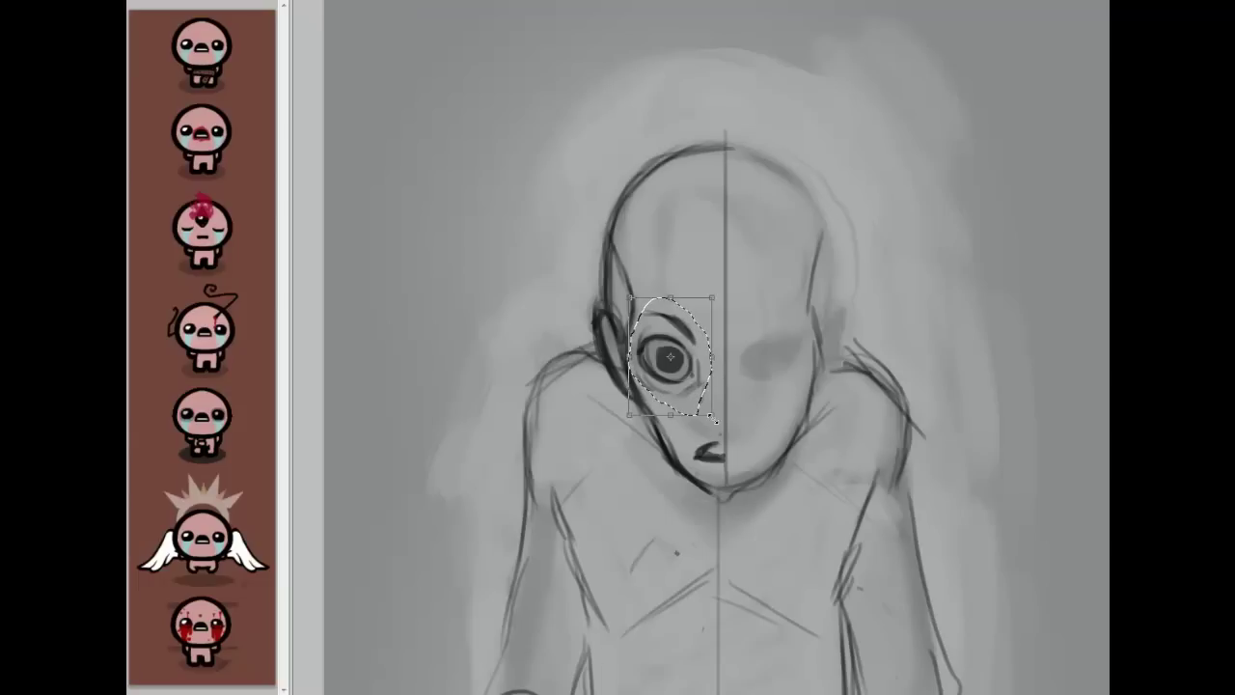
pyautogui.moveTo(709, 411); pyautogui.dragTo(706, 406)
pyautogui.press('Return')
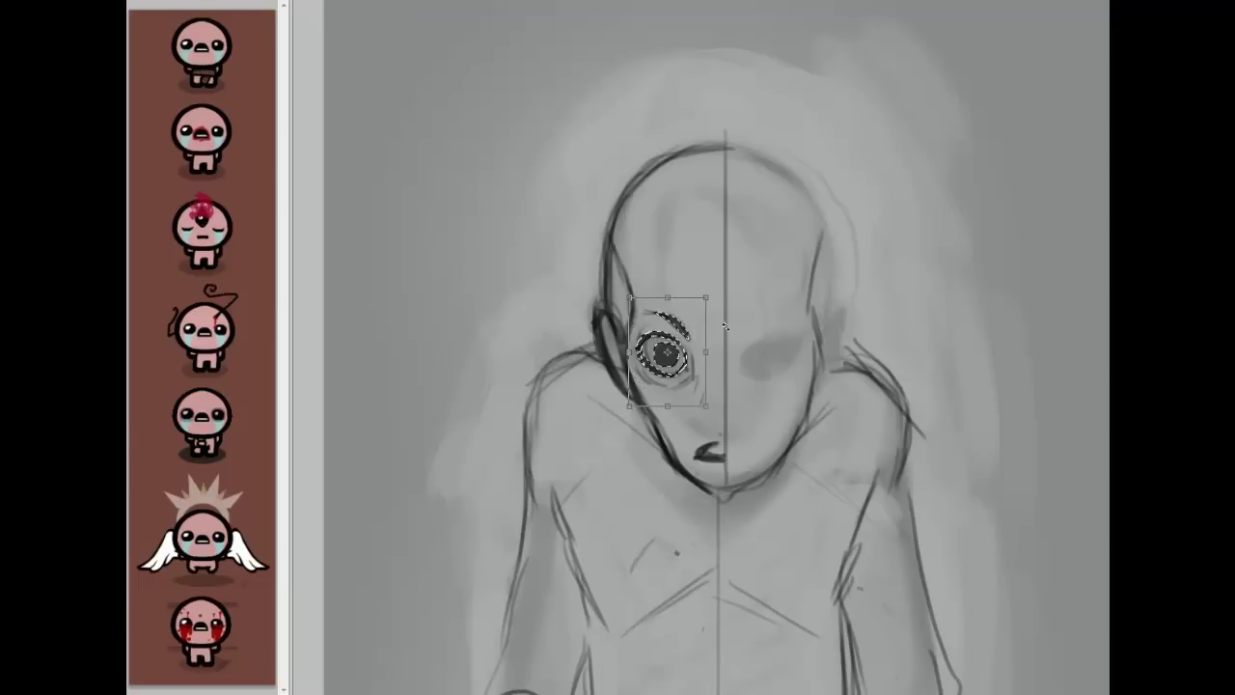
pyautogui.moveTo(674, 341); pyautogui.dragTo(678, 344)
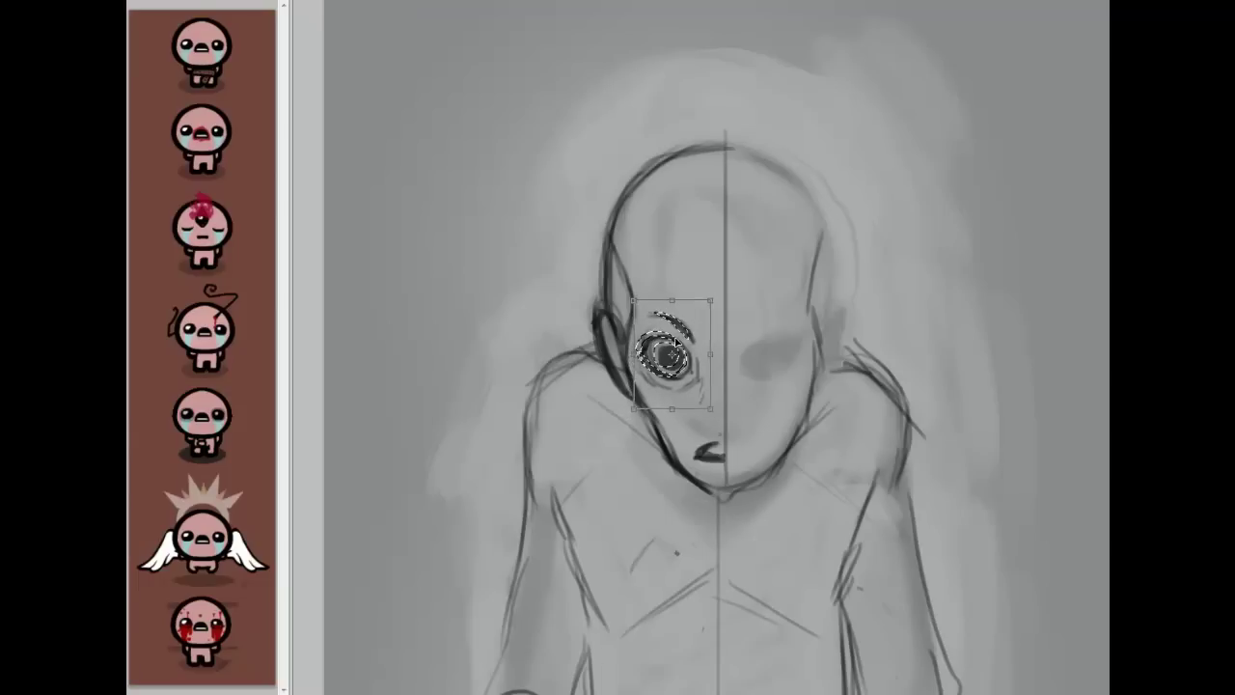
pyautogui.press('Return')
pyautogui.hotkey('ctrl', 'd')
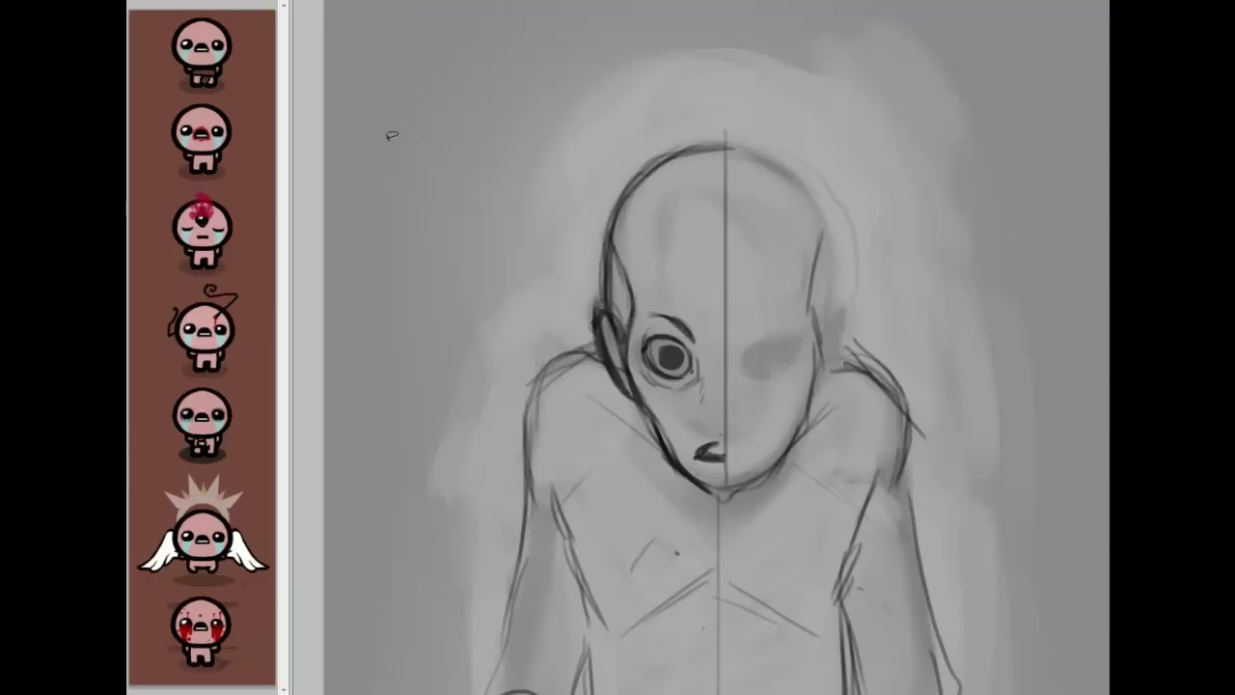
# Step: Add crease lines beneath the eye, darken the cheek and jaw contour, and redraw the brow as a thick arch
pyautogui.moveTo(701, 352)
pyautogui.mouseDown()
pyautogui.moveTo(703, 381)
pyautogui.moveTo(680, 396)
pyautogui.mouseUp()
pyautogui.moveTo(736, 293); pyautogui.dragTo(704, 263)
pyautogui.moveTo(607, 345)
pyautogui.mouseDown()
pyautogui.moveTo(607, 290)
pyautogui.moveTo(609, 344)
pyautogui.moveTo(649, 427)
pyautogui.mouseUp()
pyautogui.moveTo(604, 372); pyautogui.dragTo(631, 407)
pyautogui.moveTo(603, 373)
pyautogui.mouseDown()
pyautogui.moveTo(636, 425)
pyautogui.moveTo(623, 396)
pyautogui.mouseUp()
pyautogui.moveTo(623, 390)
pyautogui.mouseDown()
pyautogui.moveTo(646, 424)
pyautogui.moveTo(638, 418)
pyautogui.mouseUp()
pyautogui.keyDown('alt'); pyautogui.click(647, 399); pyautogui.keyUp('alt')
pyautogui.moveTo(624, 391)
pyautogui.mouseDown()
pyautogui.moveTo(649, 432)
pyautogui.moveTo(600, 362)
pyautogui.moveTo(628, 417)
pyautogui.mouseUp()
pyautogui.moveTo(602, 366)
pyautogui.mouseDown()
pyautogui.moveTo(644, 432)
pyautogui.moveTo(706, 459)
pyautogui.mouseUp()
pyautogui.moveTo(627, 386); pyautogui.dragTo(649, 418)
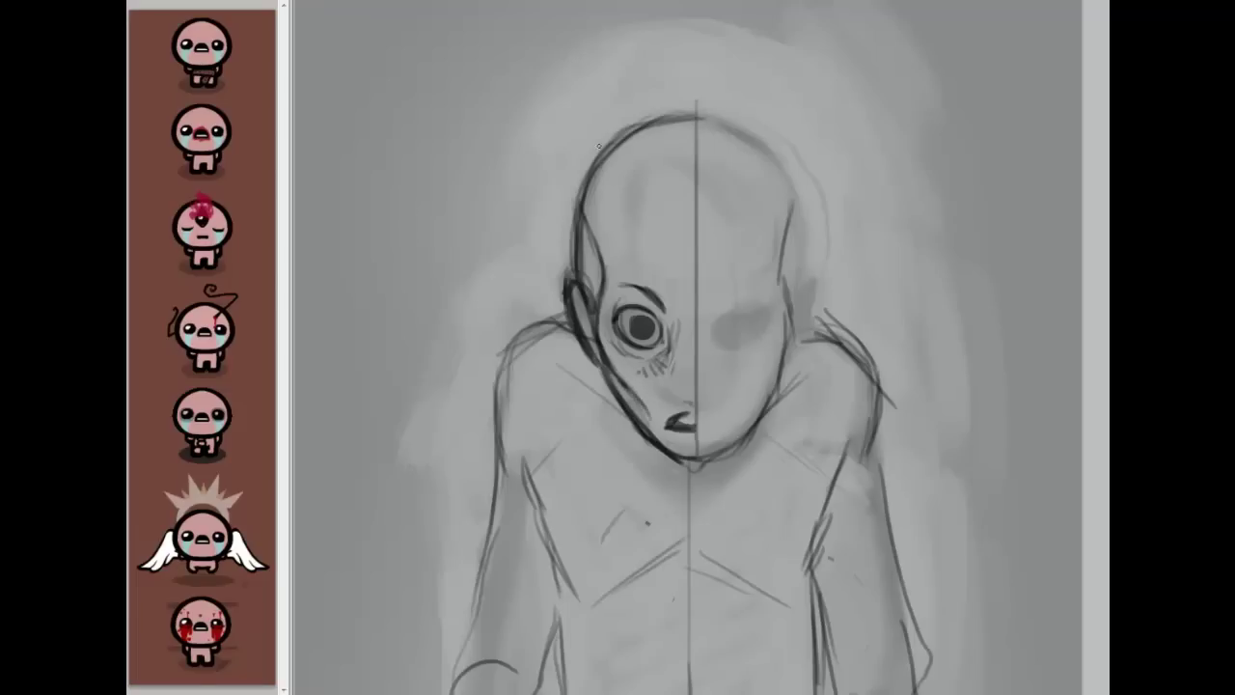
pyautogui.moveTo(617, 306)
pyautogui.mouseDown()
pyautogui.moveTo(656, 296)
pyautogui.moveTo(662, 316)
pyautogui.moveTo(650, 286)
pyautogui.moveTo(668, 305)
pyautogui.mouseUp()
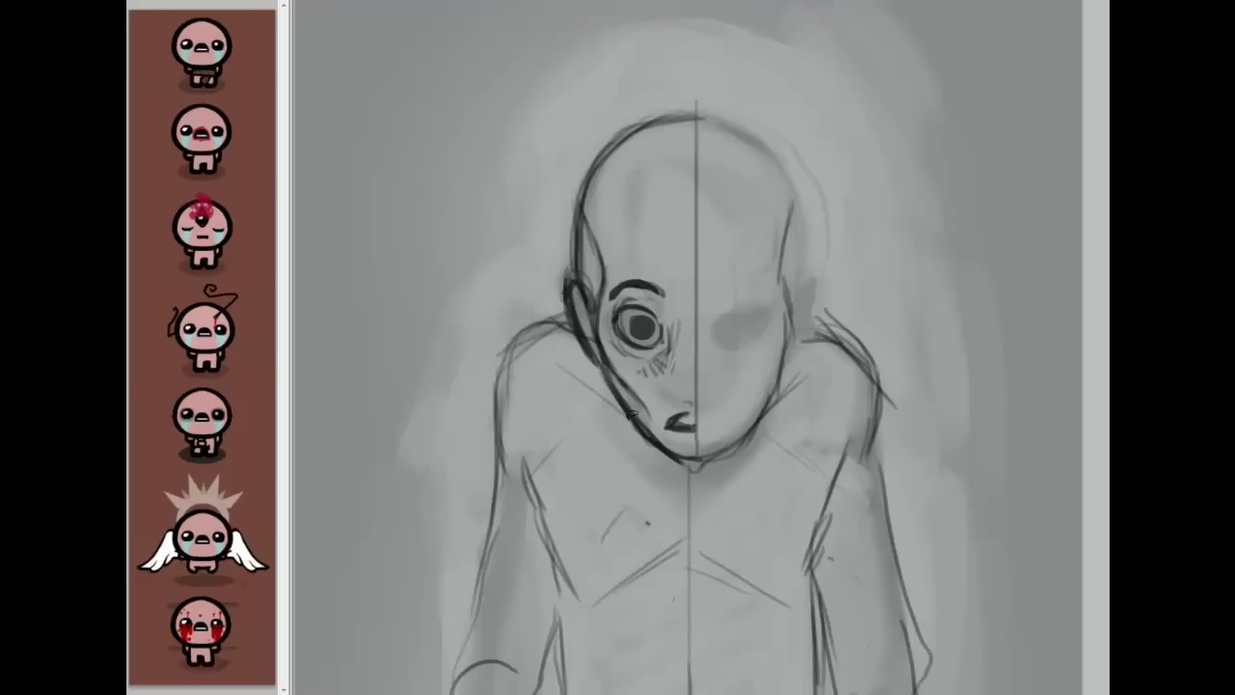
# Step: Copy the left half of the head to its own layer, flip it horizontally and place it over the right half
pyautogui.moveTo(664, 460)
pyautogui.mouseDown()
pyautogui.moveTo(592, 397)
pyautogui.moveTo(596, 364)
pyautogui.moveTo(572, 329)
pyautogui.moveTo(622, 81)
pyautogui.moveTo(702, 104)
pyautogui.moveTo(705, 429)
pyautogui.moveTo(618, 401)
pyautogui.moveTo(590, 362)
pyautogui.mouseUp()
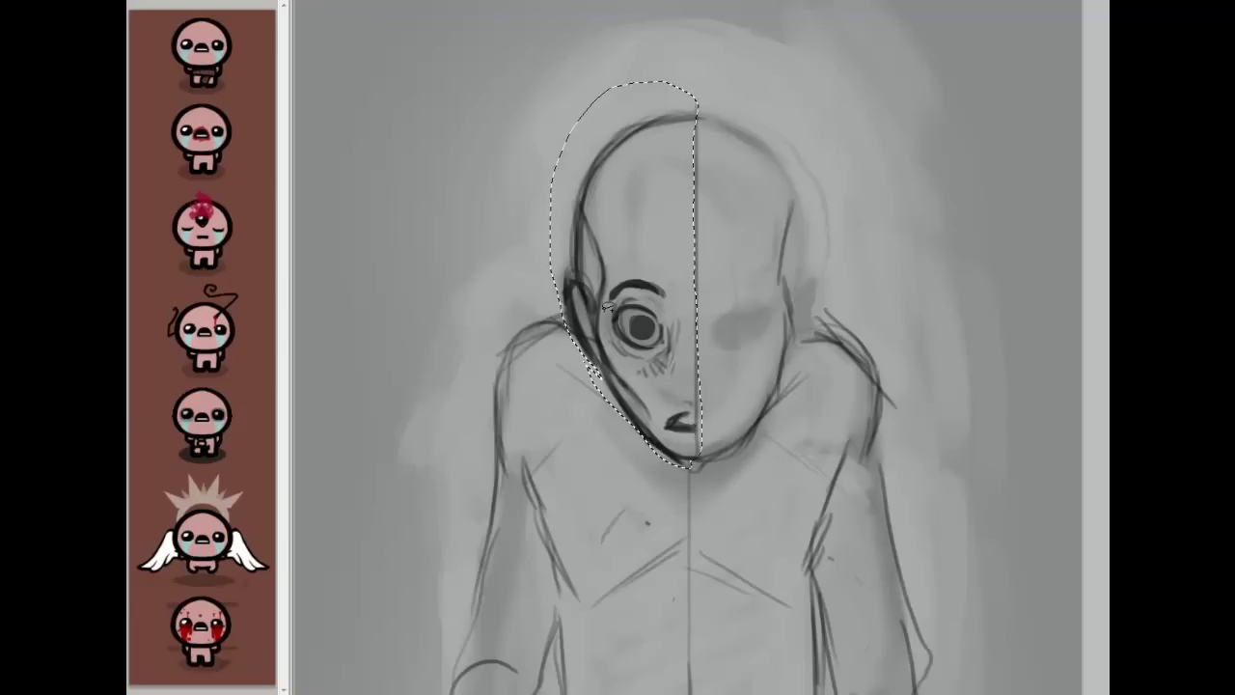
pyautogui.rightClick(655, 255)
pyautogui.click(714, 376)
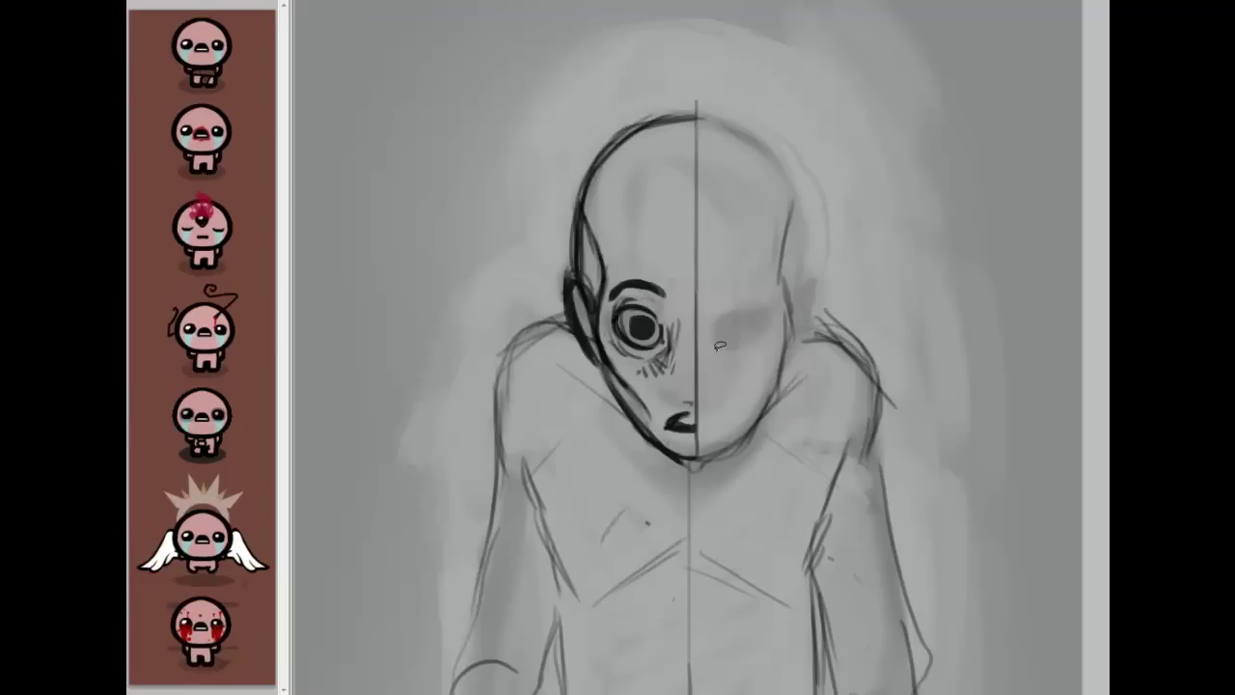
pyautogui.hotkey('ctrl', 't')
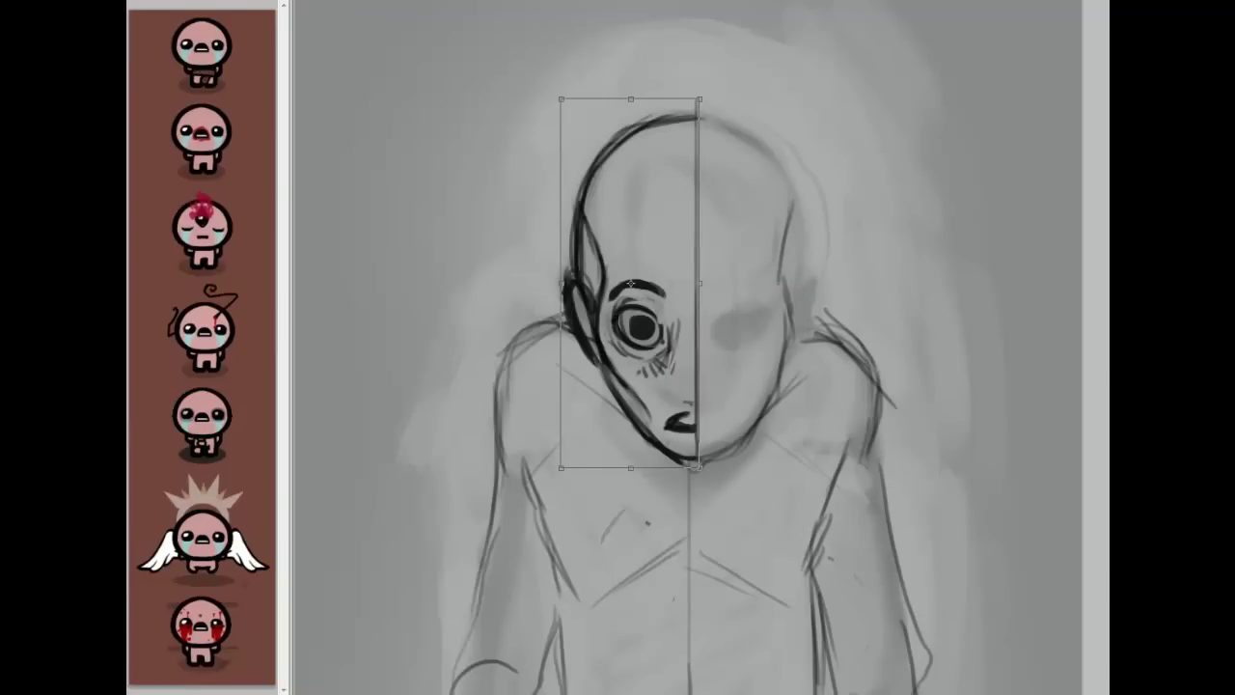
pyautogui.click(421, 2)
pyautogui.moveTo(686, 275); pyautogui.dragTo(809, 265)
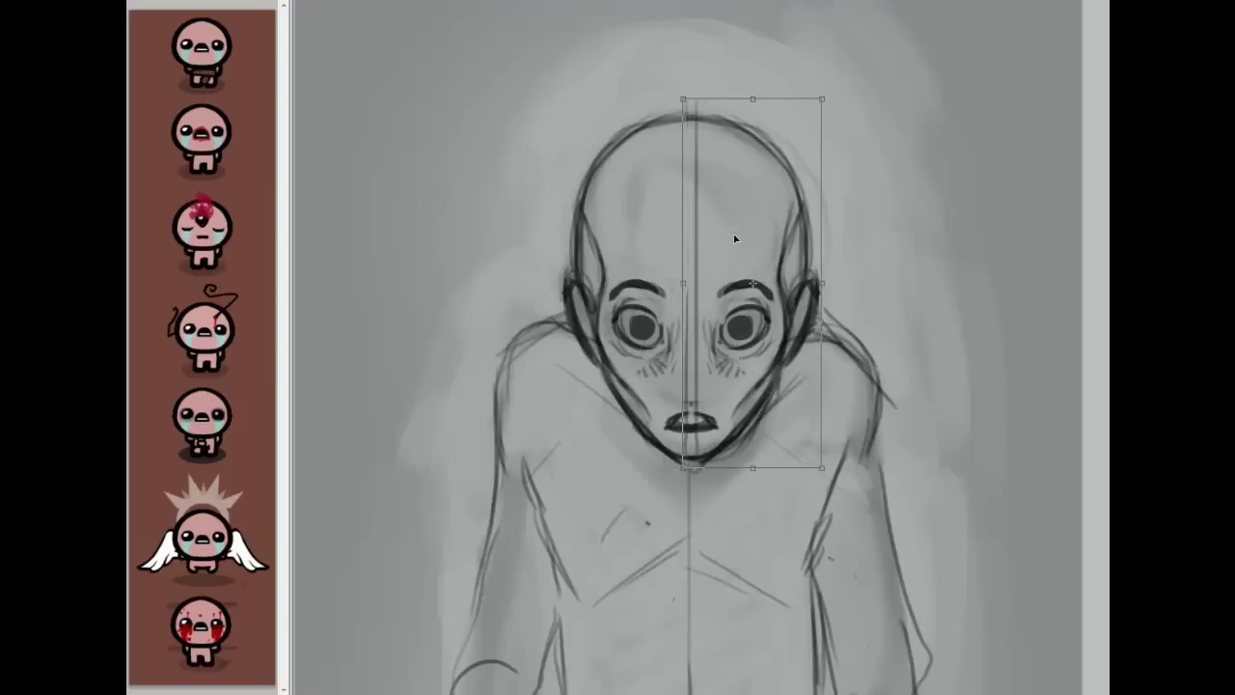
# Step: Nudge the mirrored half of the head to the right until both halves meet at the centre line
pyautogui.press('Right')
pyautogui.press('Right')
pyautogui.press('Right')
pyautogui.press('Right')
pyautogui.press('Right')
pyautogui.press('Right')
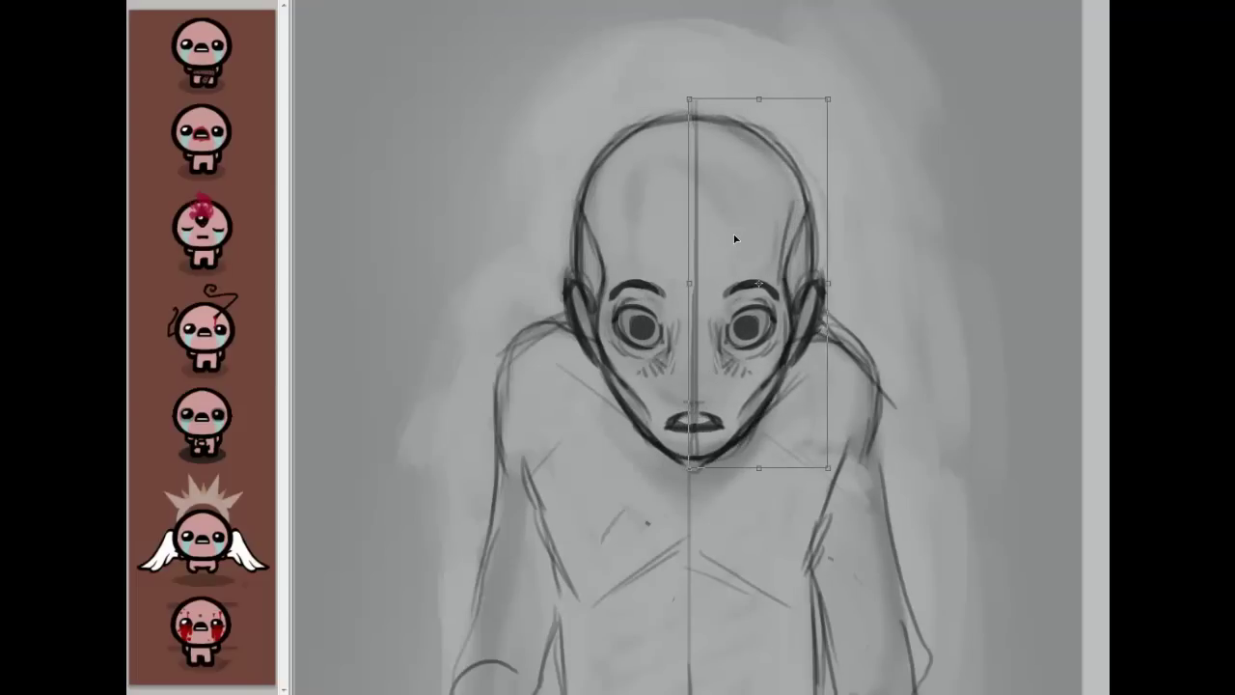
pyautogui.press('Right')
pyautogui.press('Right')
pyautogui.press('Right')
pyautogui.press('Return')
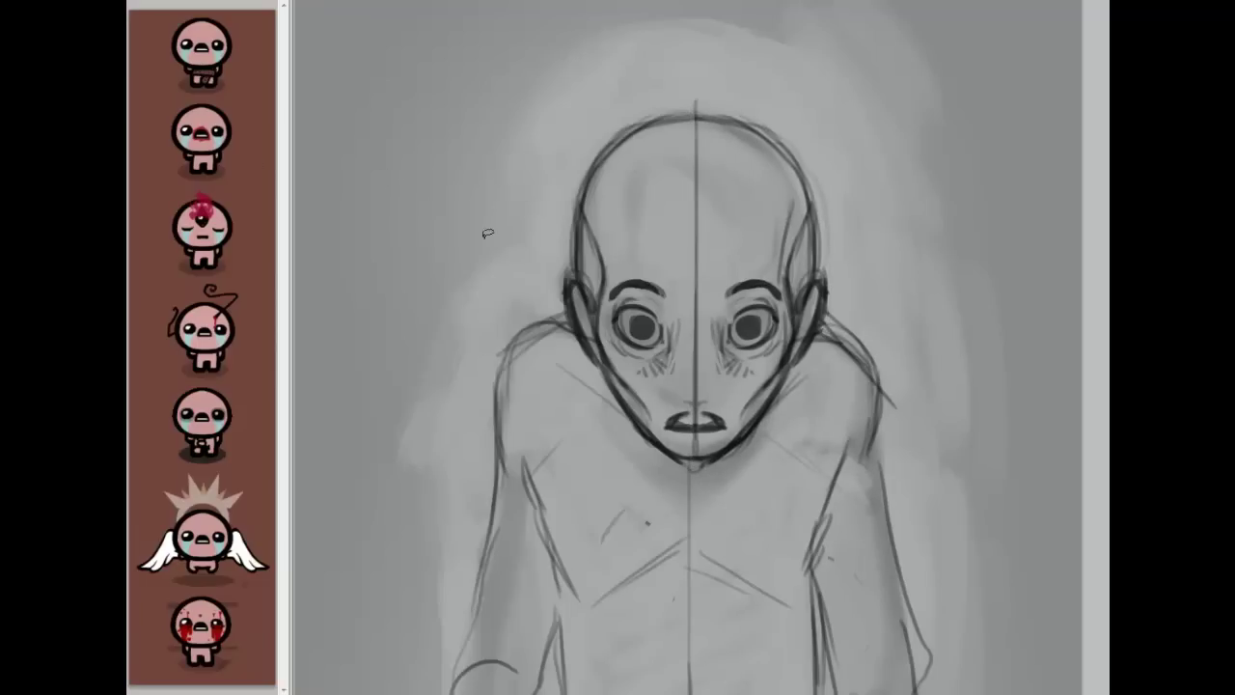
# Step: Select the whole head drawing and shift it slightly left onto the body's centre line
pyautogui.moveTo(576, 328)
pyautogui.mouseDown()
pyautogui.moveTo(545, 171)
pyautogui.moveTo(728, 60)
pyautogui.moveTo(836, 137)
pyautogui.moveTo(877, 235)
pyautogui.moveTo(849, 302)
pyautogui.moveTo(826, 313)
pyautogui.moveTo(808, 396)
pyautogui.moveTo(743, 461)
pyautogui.mouseUp()
pyautogui.moveTo(638, 459)
pyautogui.mouseDown()
pyautogui.moveTo(626, 413)
pyautogui.moveTo(575, 333)
pyautogui.mouseUp()
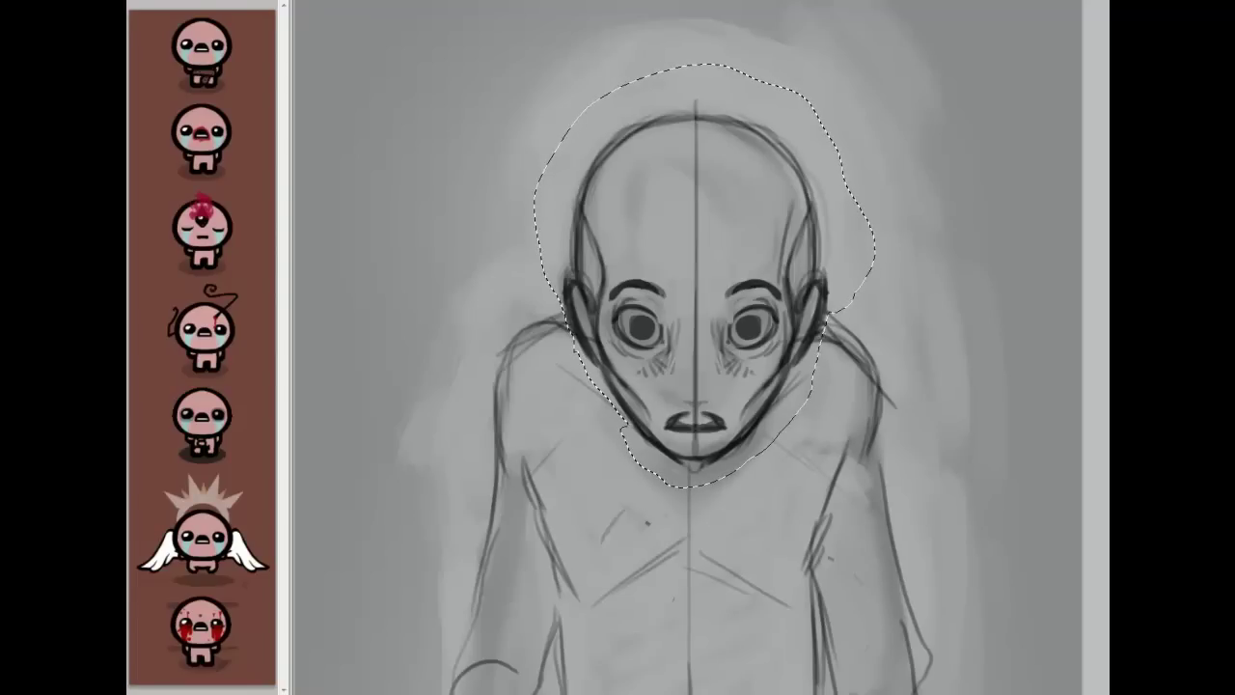
pyautogui.moveTo(760, 229); pyautogui.dragTo(752, 226)
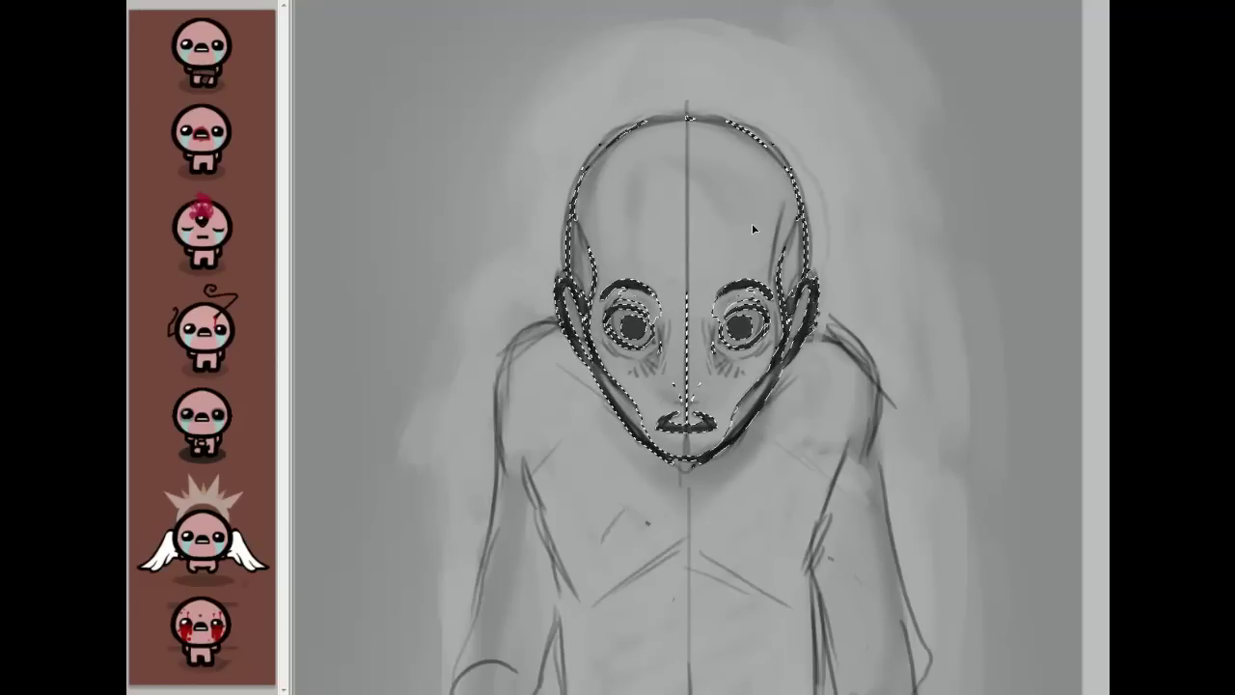
pyautogui.hotkey('ctrl', 'd')
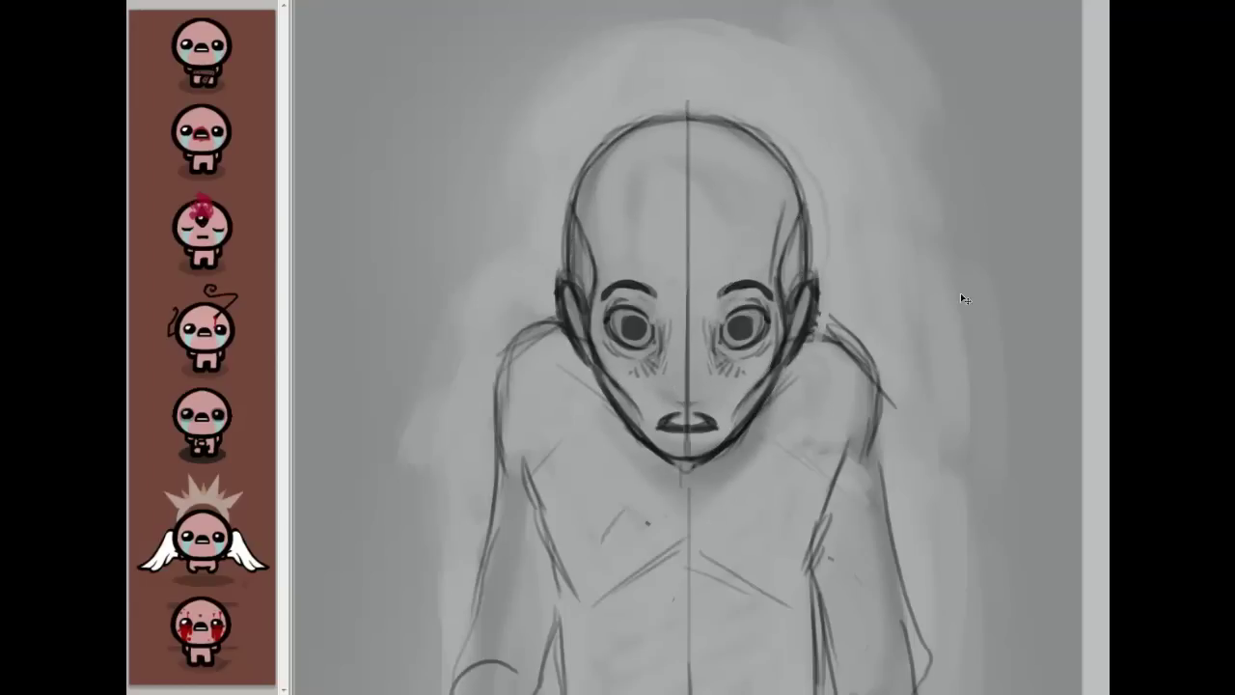
# Step: Draw a round third eye with a light centre on the forehead, framed by wavy crack lines
pyautogui.moveTo(960, 292); pyautogui.dragTo(957, 129)
pyautogui.scroll(2, 685, 347)
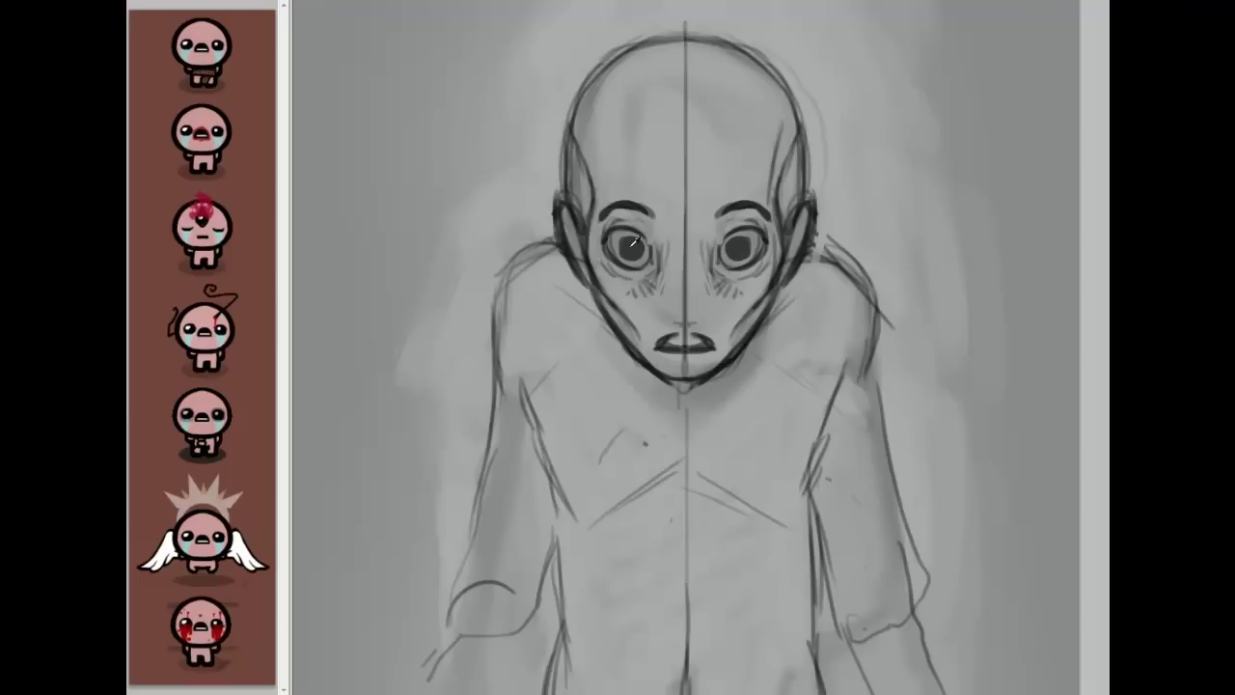
pyautogui.moveTo(545, 245)
pyautogui.mouseDown()
pyautogui.moveTo(490, 290)
pyautogui.moveTo(484, 314)
pyautogui.moveTo(518, 412)
pyautogui.mouseUp()
pyautogui.moveTo(683, 94)
pyautogui.mouseDown()
pyautogui.moveTo(659, 168)
pyautogui.moveTo(680, 220)
pyautogui.mouseUp()
pyautogui.moveTo(708, 168)
pyautogui.mouseDown()
pyautogui.moveTo(689, 140)
pyautogui.moveTo(682, 218)
pyautogui.moveTo(650, 164)
pyautogui.moveTo(671, 92)
pyautogui.mouseUp()
pyautogui.moveTo(685, 137)
pyautogui.mouseDown()
pyautogui.moveTo(676, 189)
pyautogui.moveTo(704, 155)
pyautogui.moveTo(681, 136)
pyautogui.moveTo(661, 172)
pyautogui.moveTo(702, 186)
pyautogui.moveTo(665, 179)
pyautogui.moveTo(679, 141)
pyautogui.mouseUp()
pyautogui.hotkey('ctrl', 'z')
pyautogui.moveTo(685, 90)
pyautogui.mouseDown()
pyautogui.moveTo(714, 152)
pyautogui.moveTo(713, 192)
pyautogui.moveTo(686, 224)
pyautogui.moveTo(660, 194)
pyautogui.moveTo(680, 237)
pyautogui.mouseUp()
pyautogui.moveTo(689, 149)
pyautogui.mouseDown()
pyautogui.moveTo(696, 182)
pyautogui.moveTo(680, 195)
pyautogui.moveTo(679, 143)
pyautogui.moveTo(710, 172)
pyautogui.moveTo(660, 176)
pyautogui.mouseUp()
pyautogui.moveTo(695, 244)
pyautogui.mouseDown()
pyautogui.moveTo(665, 210)
pyautogui.moveTo(690, 247)
pyautogui.moveTo(702, 199)
pyautogui.moveTo(646, 174)
pyautogui.moveTo(685, 35)
pyautogui.moveTo(718, 179)
pyautogui.moveTo(689, 246)
pyautogui.moveTo(660, 180)
pyautogui.moveTo(665, 9)
pyautogui.mouseUp()
pyautogui.moveTo(718, 86); pyautogui.dragTo(750, 225)
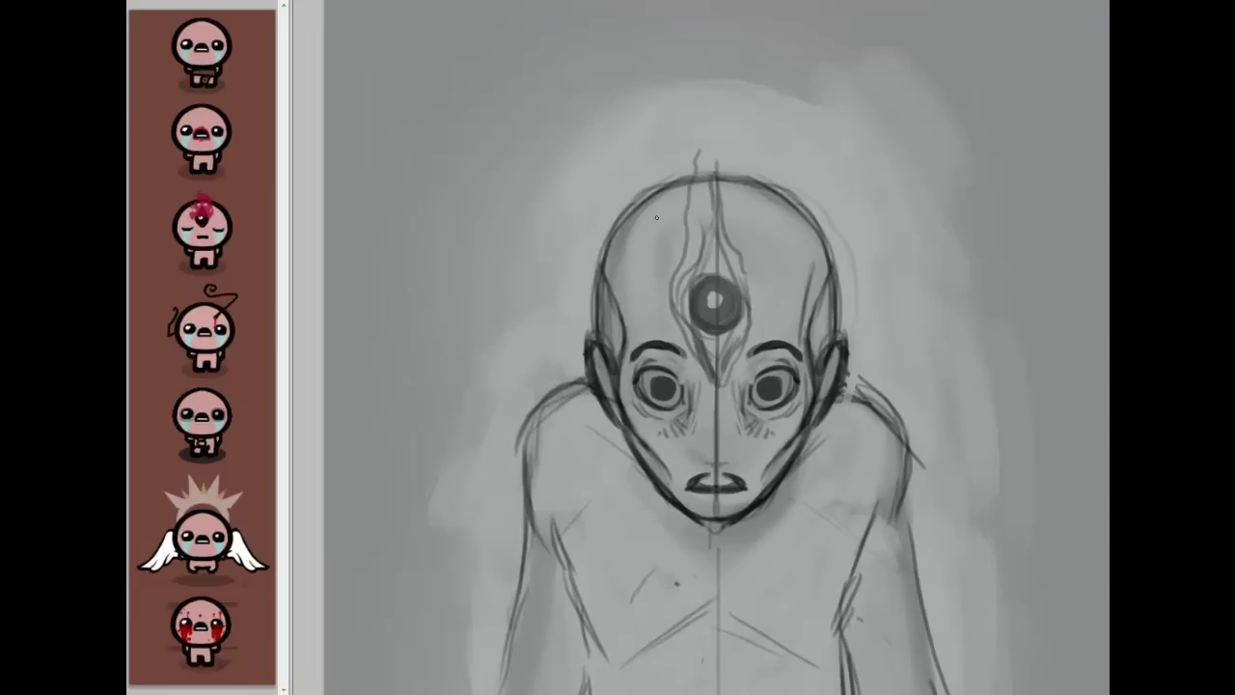
# Step: Extend branching crack lines from the third eye across the forehead and above the crown
pyautogui.moveTo(662, 263); pyautogui.dragTo(672, 145)
pyautogui.moveTo(752, 296); pyautogui.dragTo(769, 162)
pyautogui.moveTo(753, 330); pyautogui.dragTo(779, 283)
pyautogui.moveTo(764, 277); pyautogui.dragTo(766, 252)
pyautogui.moveTo(738, 155)
pyautogui.mouseDown()
pyautogui.moveTo(707, 74)
pyautogui.moveTo(701, 113)
pyautogui.moveTo(707, 67)
pyautogui.moveTo(674, 211)
pyautogui.mouseUp()
pyautogui.moveTo(677, 323); pyautogui.dragTo(639, 234)
pyautogui.moveTo(783, 285); pyautogui.dragTo(762, 233)
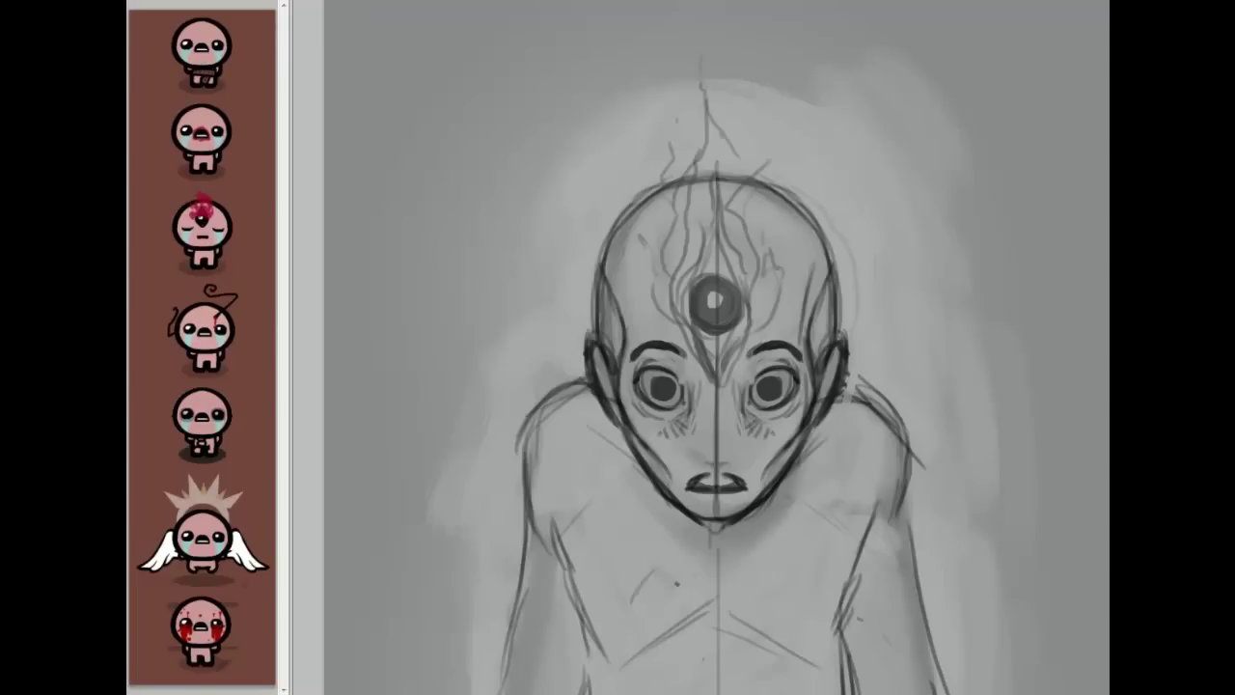
# Step: Darken the pupils in both lower eyes and fill the mouth opening with black
pyautogui.scroll(-1, 1027, 330)
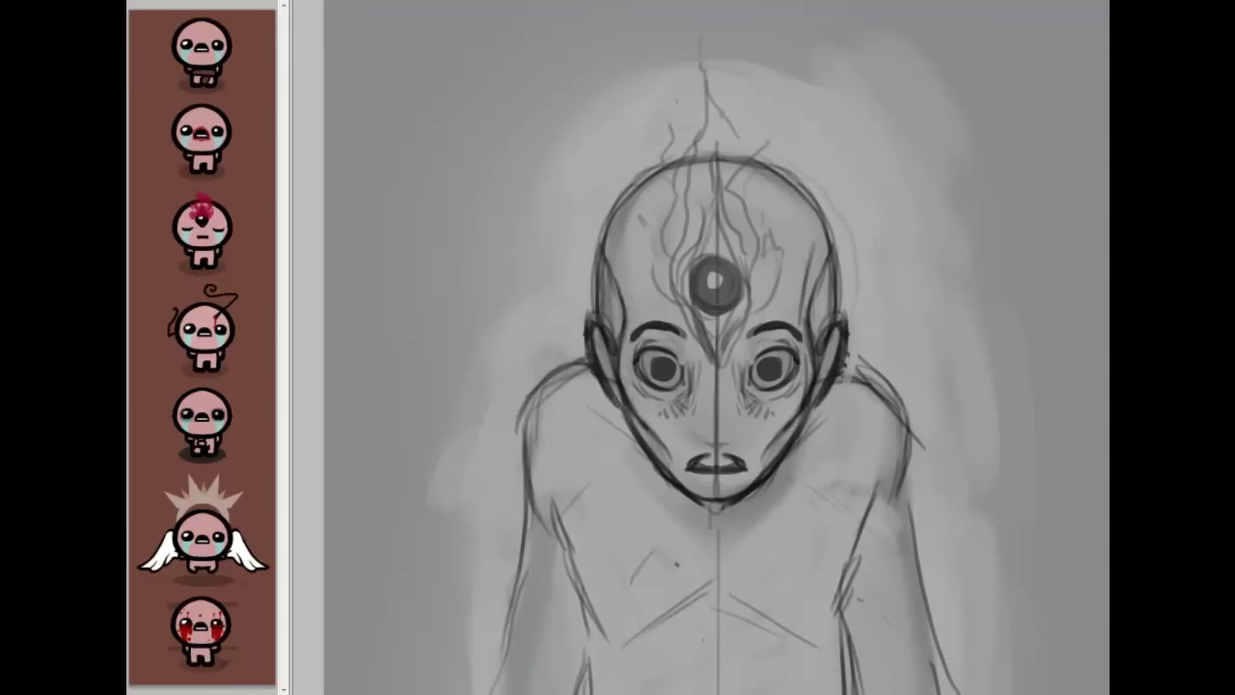
pyautogui.moveTo(658, 366); pyautogui.dragTo(666, 374)
pyautogui.hotkey('ctrl', 'z')
pyautogui.moveTo(696, 466)
pyautogui.mouseDown()
pyautogui.moveTo(739, 464)
pyautogui.moveTo(722, 468)
pyautogui.mouseUp()
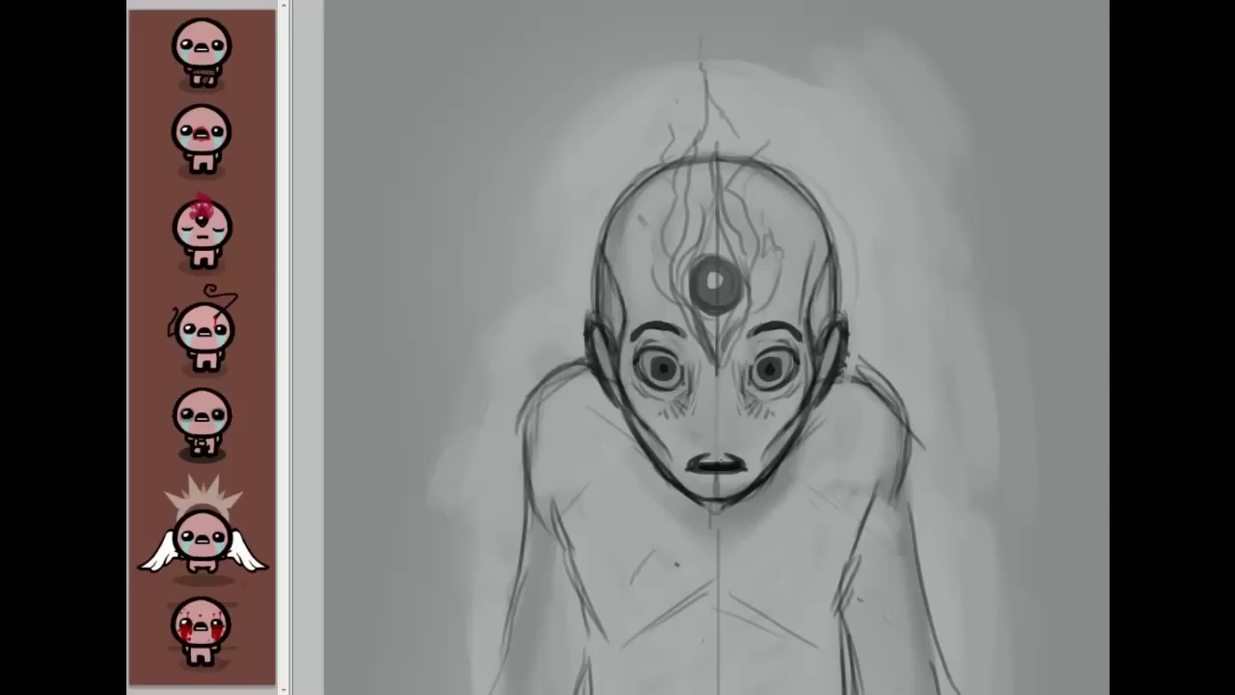
pyautogui.moveTo(697, 464); pyautogui.dragTo(735, 462)
# Step: Sketch the collarbone lines on both shoulders beside the jaw
pyautogui.scroll(-2, 716, 348)
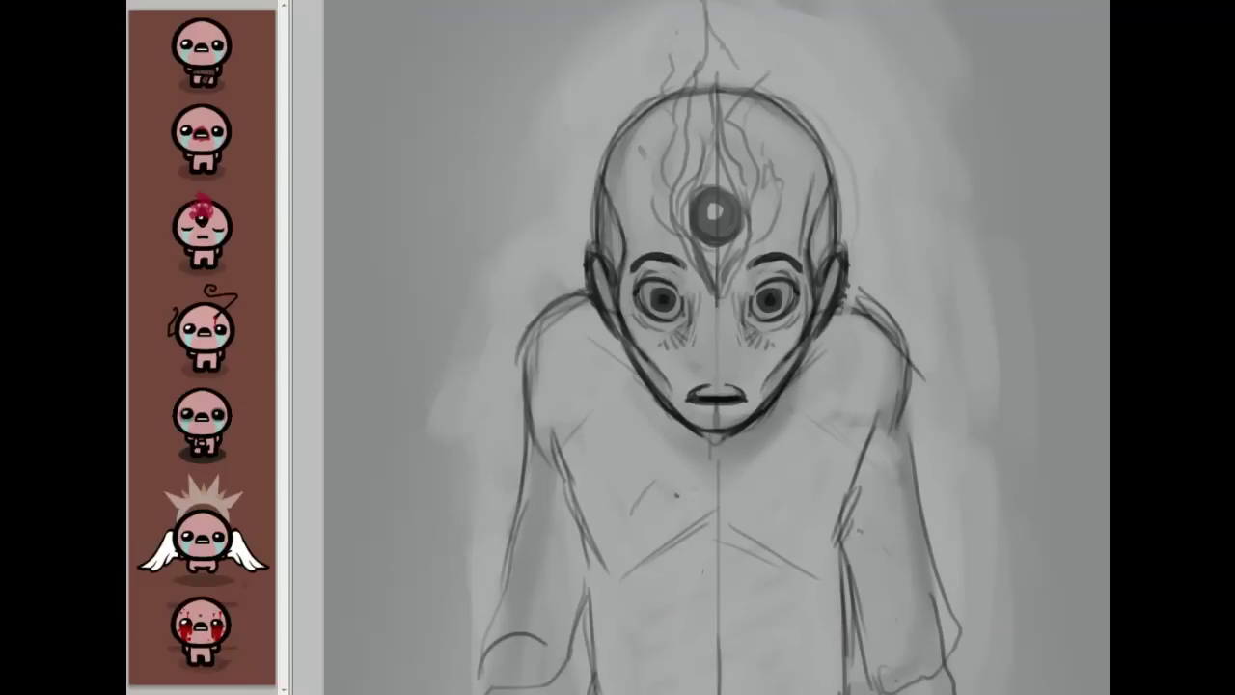
pyautogui.scroll(-2, 636, 326)
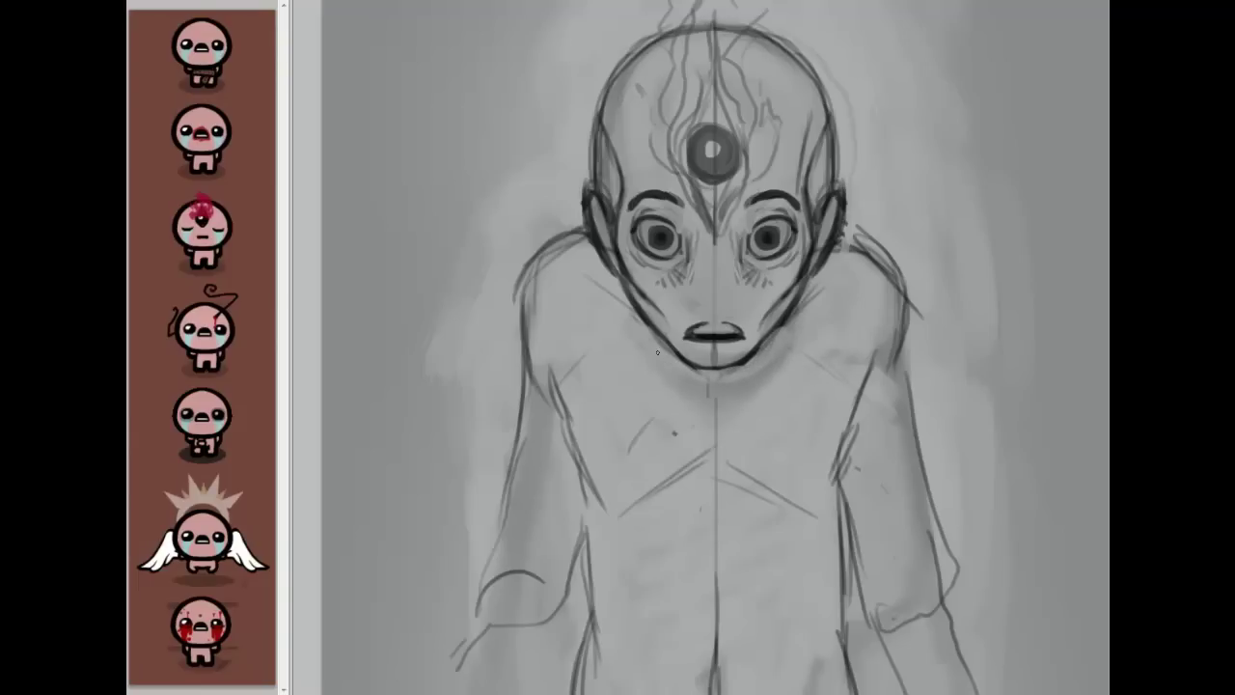
pyautogui.moveTo(1034, 348); pyautogui.dragTo(1016, 429)
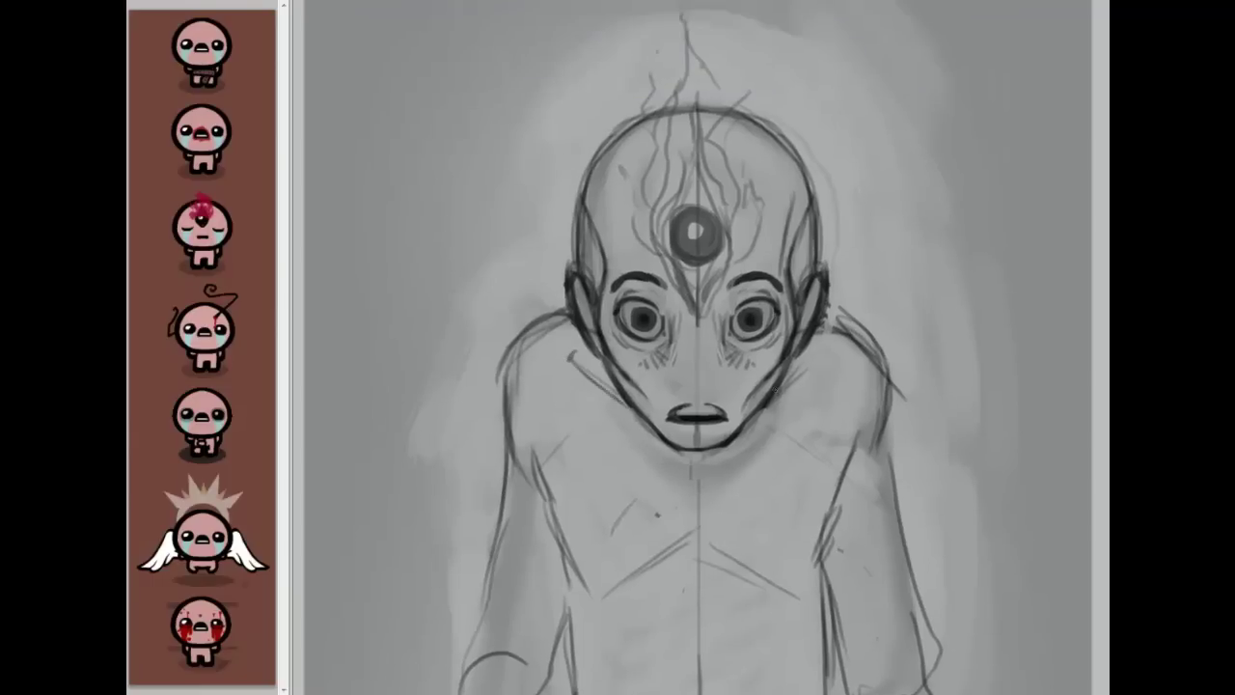
pyautogui.moveTo(813, 360); pyautogui.dragTo(780, 392)
pyautogui.moveTo(712, 135); pyautogui.dragTo(704, 204)
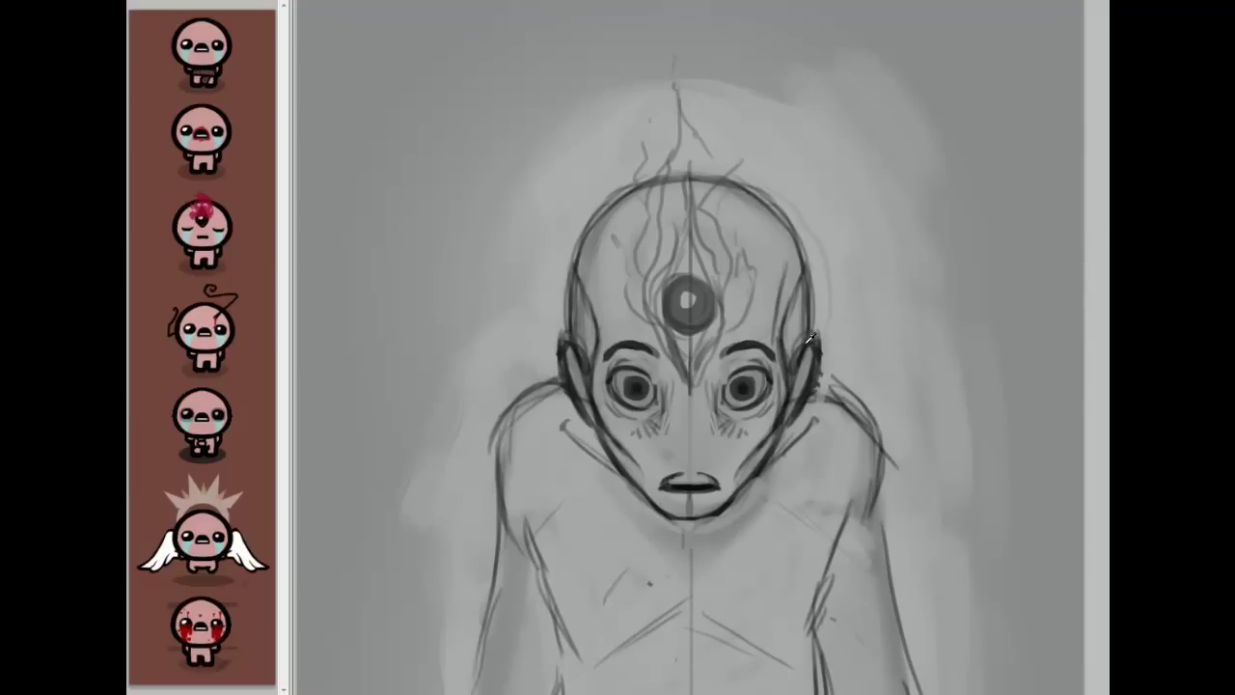
# Step: Shade the hollows of both temples dark between the forehead and the head's outline
pyautogui.moveTo(582, 340); pyautogui.dragTo(577, 289)
pyautogui.moveTo(793, 349); pyautogui.dragTo(801, 252)
pyautogui.moveTo(579, 310)
pyautogui.mouseDown()
pyautogui.moveTo(579, 260)
pyautogui.moveTo(586, 328)
pyautogui.moveTo(584, 262)
pyautogui.mouseUp()
pyautogui.keyDown('alt'); pyautogui.click(614, 285); pyautogui.keyUp('alt')
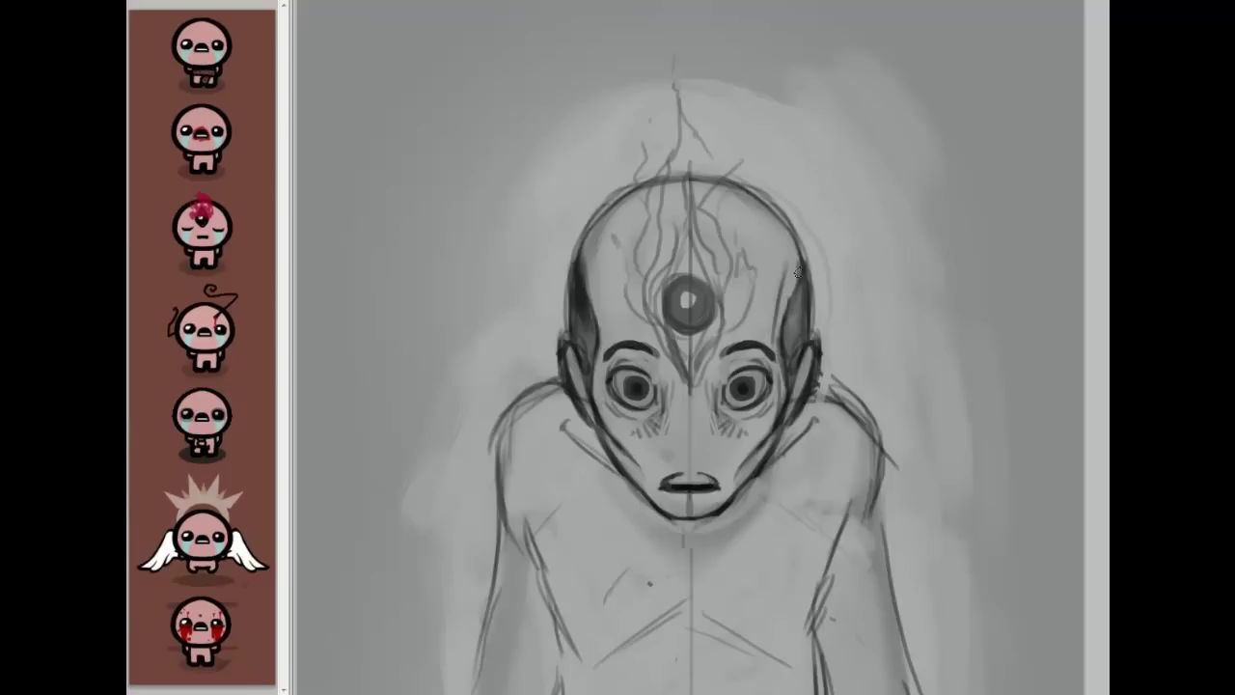
pyautogui.moveTo(780, 321)
pyautogui.mouseDown()
pyautogui.moveTo(792, 249)
pyautogui.moveTo(786, 334)
pyautogui.moveTo(797, 339)
pyautogui.mouseUp()
pyautogui.moveTo(578, 253); pyautogui.dragTo(573, 296)
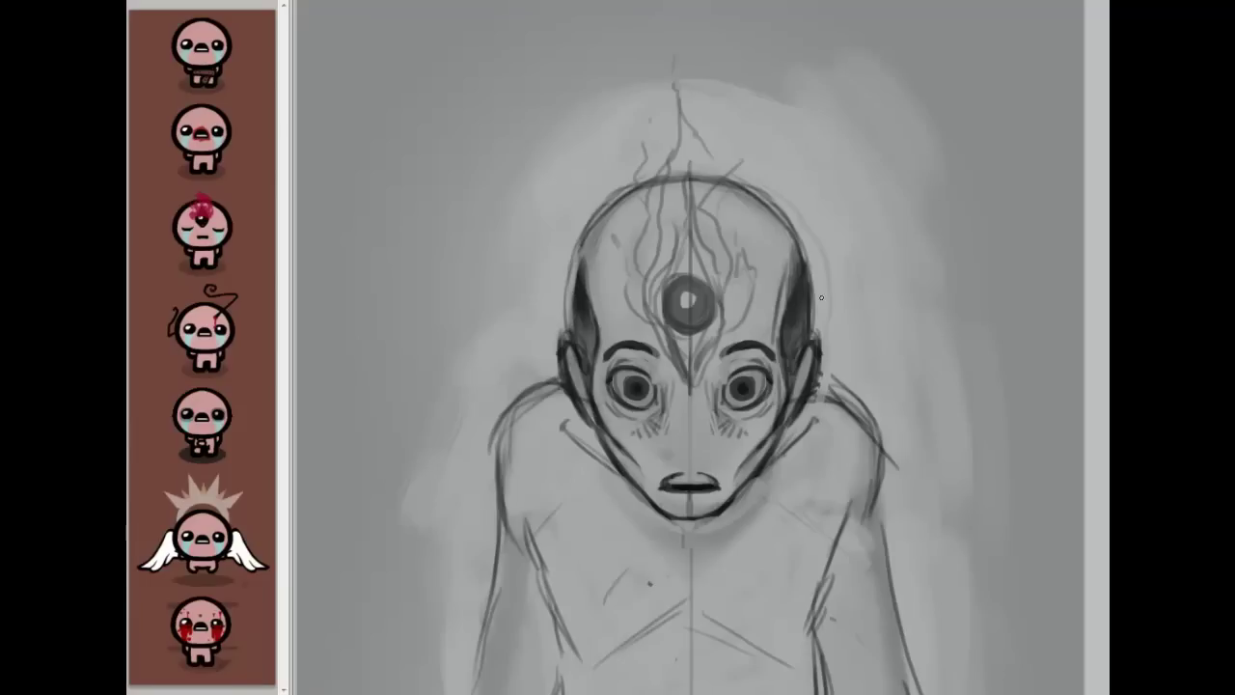
pyautogui.moveTo(800, 254); pyautogui.dragTo(810, 336)
# Step: Paint the whites of both lower eyes around their irises
pyautogui.scroll(-3, 521, 221)
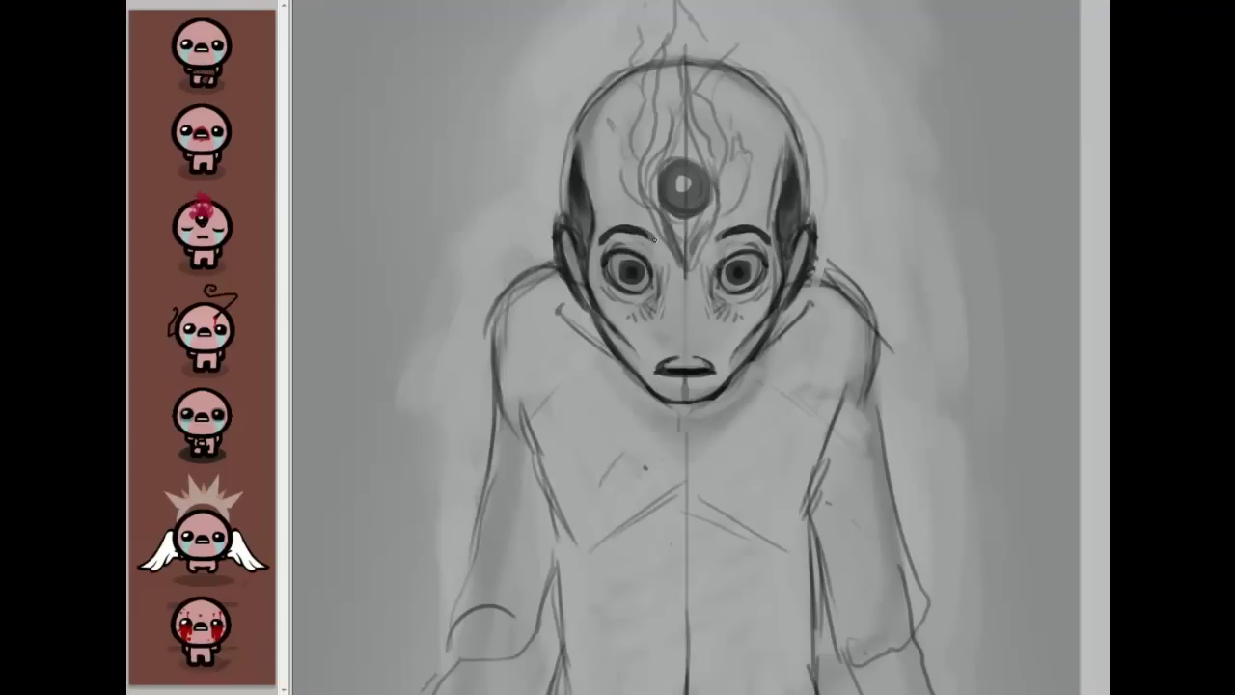
pyautogui.hotkey('ctrl', 'z')
pyautogui.moveTo(613, 267)
pyautogui.mouseDown()
pyautogui.moveTo(629, 287)
pyautogui.moveTo(647, 282)
pyautogui.moveTo(618, 273)
pyautogui.mouseUp()
pyautogui.moveTo(725, 274)
pyautogui.mouseDown()
pyautogui.moveTo(735, 287)
pyautogui.moveTo(757, 263)
pyautogui.mouseUp()
pyautogui.moveTo(615, 263); pyautogui.dragTo(642, 272)
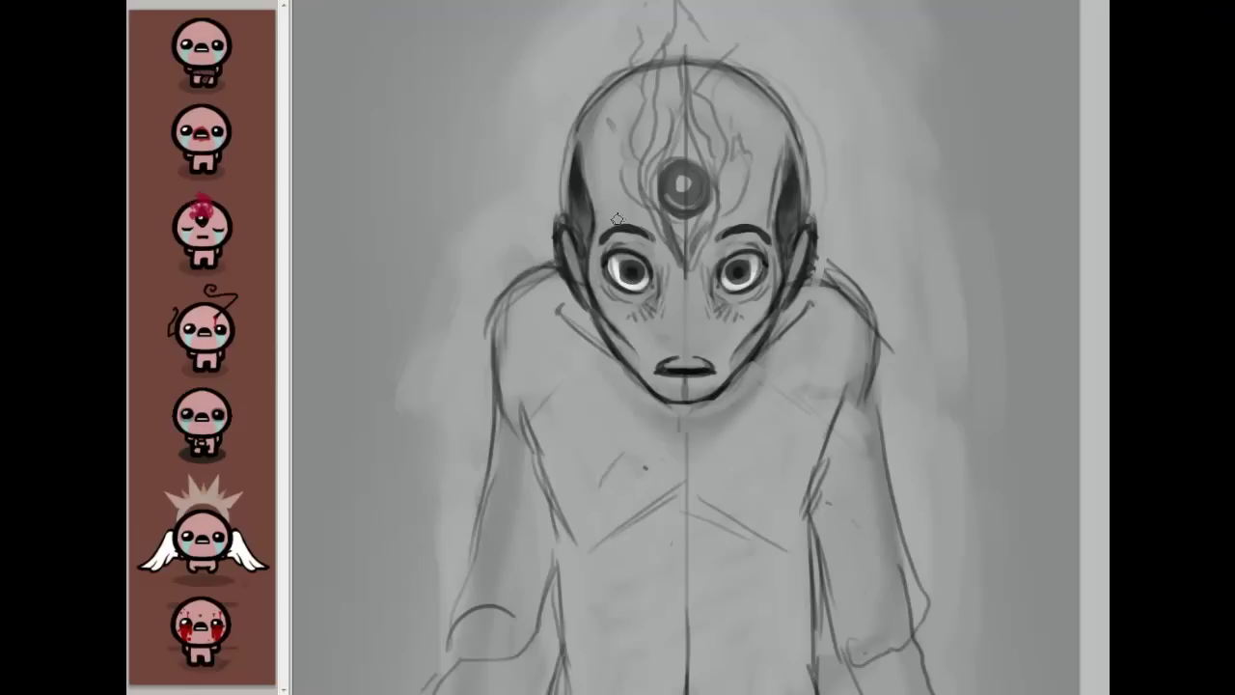
# Step: Paint white over the cheeks, nose and both sides of the forehead, leaving the cracked area around the third eye grey
pyautogui.moveTo(601, 166)
pyautogui.mouseDown()
pyautogui.moveTo(603, 224)
pyautogui.moveTo(614, 200)
pyautogui.moveTo(642, 222)
pyautogui.moveTo(604, 193)
pyautogui.mouseUp()
pyautogui.moveTo(733, 217)
pyautogui.mouseDown()
pyautogui.moveTo(757, 173)
pyautogui.moveTo(762, 217)
pyautogui.moveTo(767, 154)
pyautogui.mouseUp()
pyautogui.moveTo(610, 299)
pyautogui.mouseDown()
pyautogui.moveTo(637, 318)
pyautogui.moveTo(633, 335)
pyautogui.mouseUp()
pyautogui.moveTo(741, 318); pyautogui.dragTo(738, 342)
pyautogui.moveTo(687, 289)
pyautogui.mouseDown()
pyautogui.moveTo(674, 325)
pyautogui.moveTo(693, 330)
pyautogui.moveTo(697, 299)
pyautogui.moveTo(698, 337)
pyautogui.moveTo(635, 316)
pyautogui.moveTo(680, 270)
pyautogui.moveTo(650, 338)
pyautogui.moveTo(718, 349)
pyautogui.moveTo(684, 318)
pyautogui.moveTo(694, 280)
pyautogui.mouseUp()
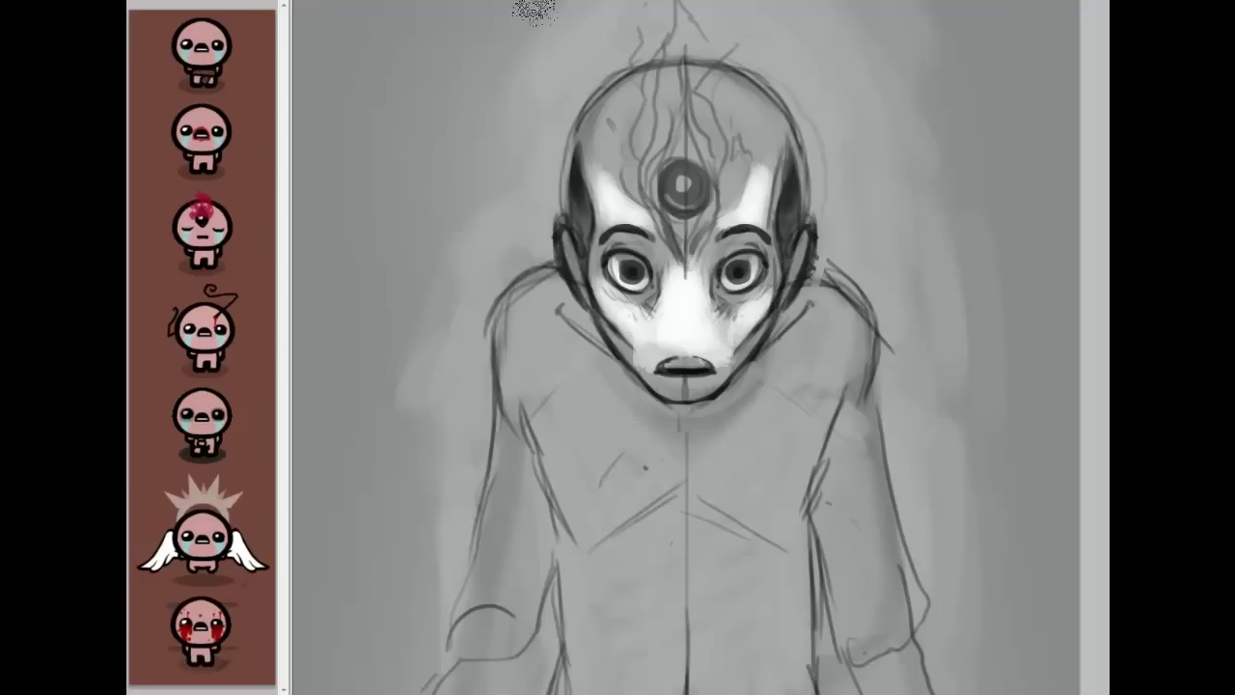
pyautogui.moveTo(631, 86)
pyautogui.mouseDown()
pyautogui.moveTo(612, 116)
pyautogui.moveTo(631, 160)
pyautogui.moveTo(625, 135)
pyautogui.mouseUp()
pyautogui.moveTo(732, 111)
pyautogui.mouseDown()
pyautogui.moveTo(733, 99)
pyautogui.moveTo(746, 126)
pyautogui.moveTo(710, 224)
pyautogui.mouseUp()
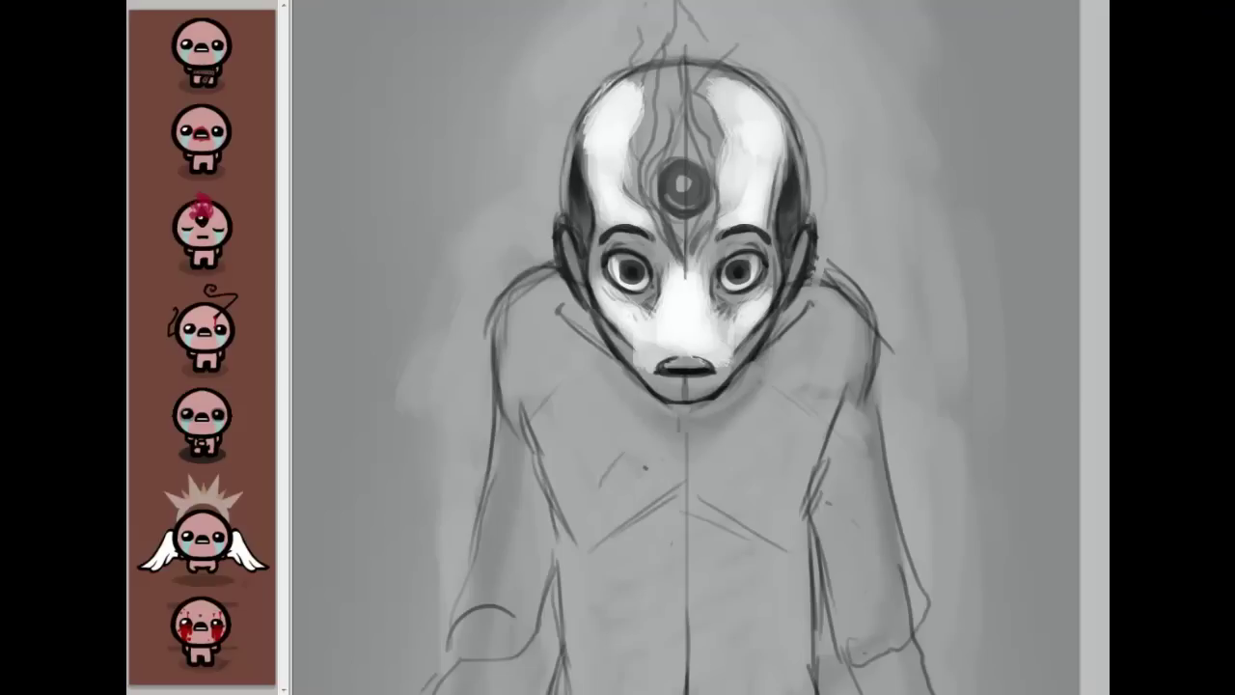
# Step: Paint a light row of upper teeth in the mouth and lighten the inside of both ears
pyautogui.scroll(-2, 849, 337)
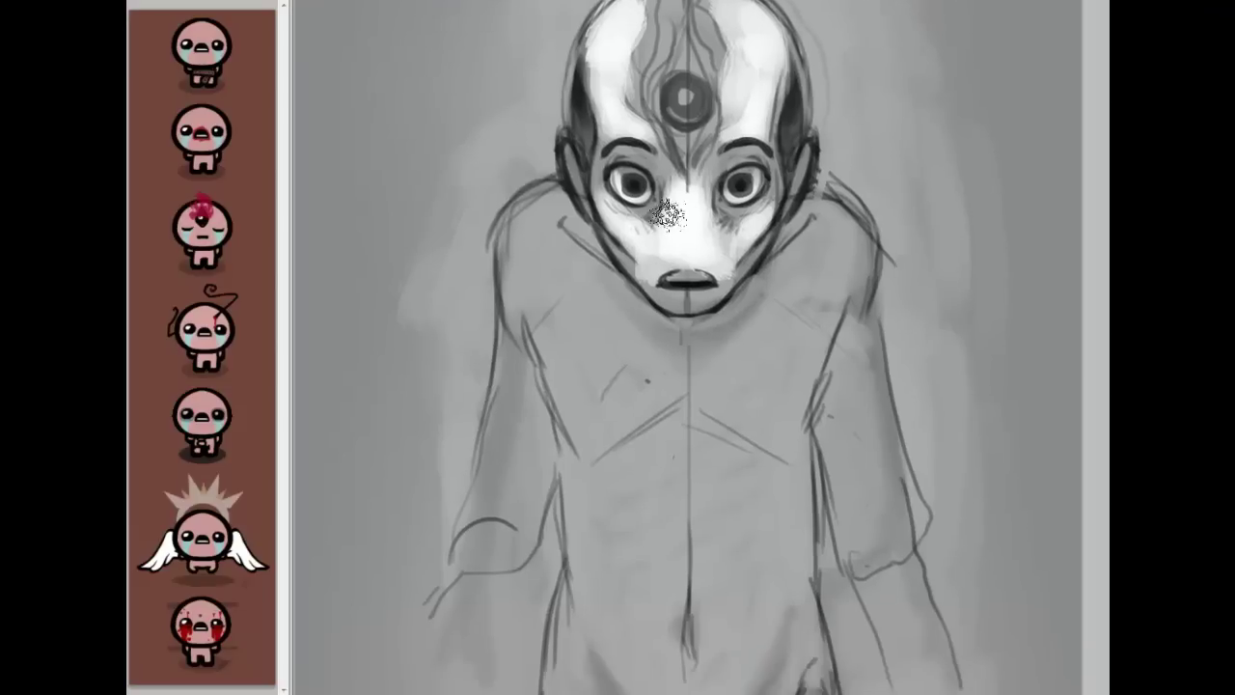
pyautogui.moveTo(688, 275)
pyautogui.mouseDown()
pyautogui.moveTo(674, 278)
pyautogui.moveTo(704, 278)
pyautogui.mouseUp()
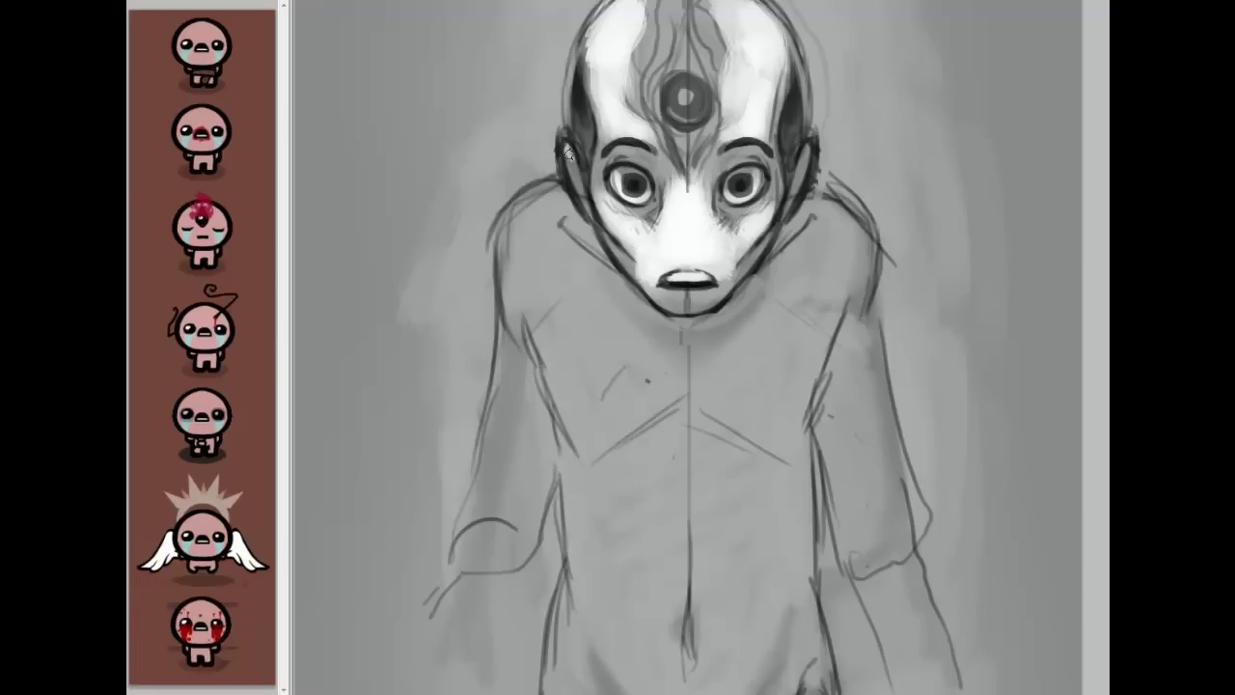
pyautogui.moveTo(808, 152)
pyautogui.mouseDown()
pyautogui.moveTo(799, 176)
pyautogui.moveTo(806, 149)
pyautogui.mouseUp()
# Step: Paint white over both shoulders and the upper chest, fading out towards the middle of the torso
pyautogui.moveTo(571, 210)
pyautogui.mouseDown()
pyautogui.moveTo(600, 346)
pyautogui.moveTo(571, 355)
pyautogui.moveTo(575, 366)
pyautogui.moveTo(571, 353)
pyautogui.moveTo(565, 372)
pyautogui.moveTo(601, 428)
pyautogui.moveTo(567, 425)
pyautogui.moveTo(565, 346)
pyautogui.moveTo(568, 399)
pyautogui.moveTo(697, 488)
pyautogui.mouseUp()
pyautogui.moveTo(877, 386)
pyautogui.mouseDown()
pyautogui.moveTo(847, 360)
pyautogui.moveTo(876, 376)
pyautogui.moveTo(862, 413)
pyautogui.moveTo(821, 406)
pyautogui.moveTo(813, 433)
pyautogui.moveTo(821, 406)
pyautogui.moveTo(841, 411)
pyautogui.moveTo(834, 434)
pyautogui.moveTo(858, 425)
pyautogui.moveTo(855, 460)
pyautogui.mouseUp()
pyautogui.moveTo(852, 503); pyautogui.dragTo(832, 433)
pyautogui.moveTo(590, 391)
pyautogui.mouseDown()
pyautogui.moveTo(517, 335)
pyautogui.moveTo(518, 353)
pyautogui.moveTo(551, 322)
pyautogui.moveTo(589, 386)
pyautogui.mouseUp()
pyautogui.moveTo(539, 423)
pyautogui.mouseDown()
pyautogui.moveTo(549, 353)
pyautogui.moveTo(592, 353)
pyautogui.moveTo(586, 329)
pyautogui.mouseUp()
pyautogui.moveTo(550, 429); pyautogui.dragTo(559, 432)
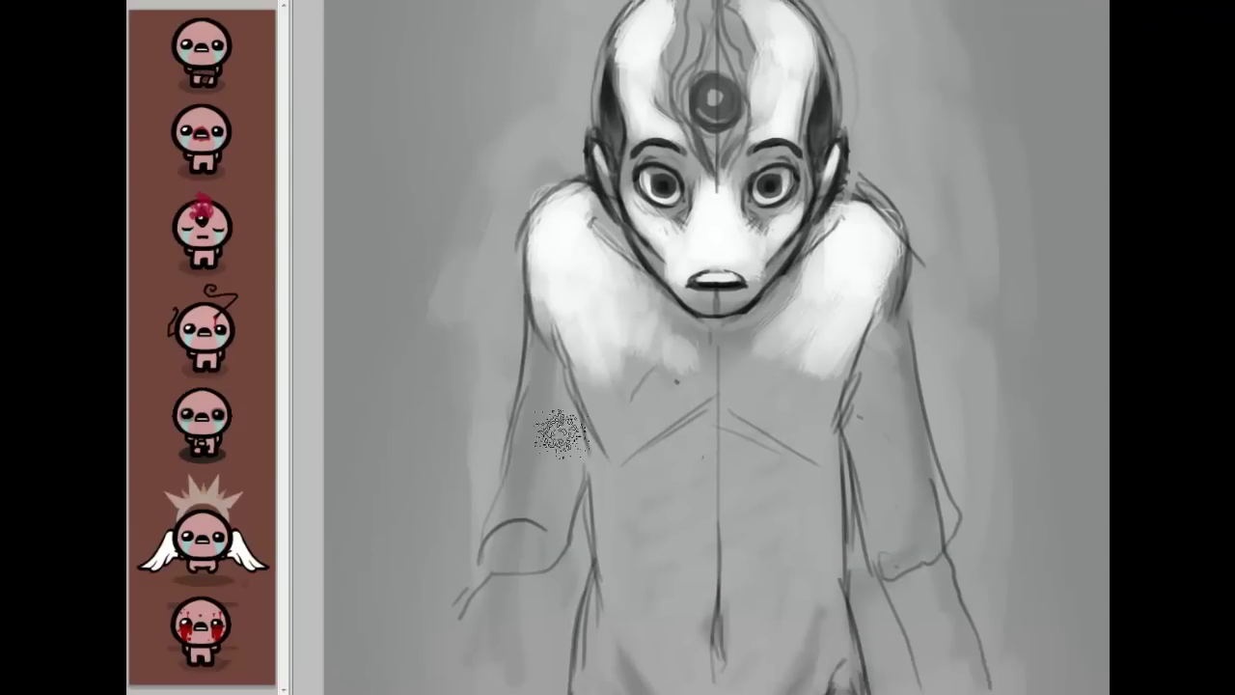
# Step: Paint white along both upper arms down to the sleeve edges, leaving the inner sides grey
pyautogui.moveTo(540, 370)
pyautogui.mouseDown()
pyautogui.moveTo(507, 510)
pyautogui.moveTo(552, 394)
pyautogui.moveTo(549, 441)
pyautogui.moveTo(542, 431)
pyautogui.moveTo(516, 554)
pyautogui.mouseUp()
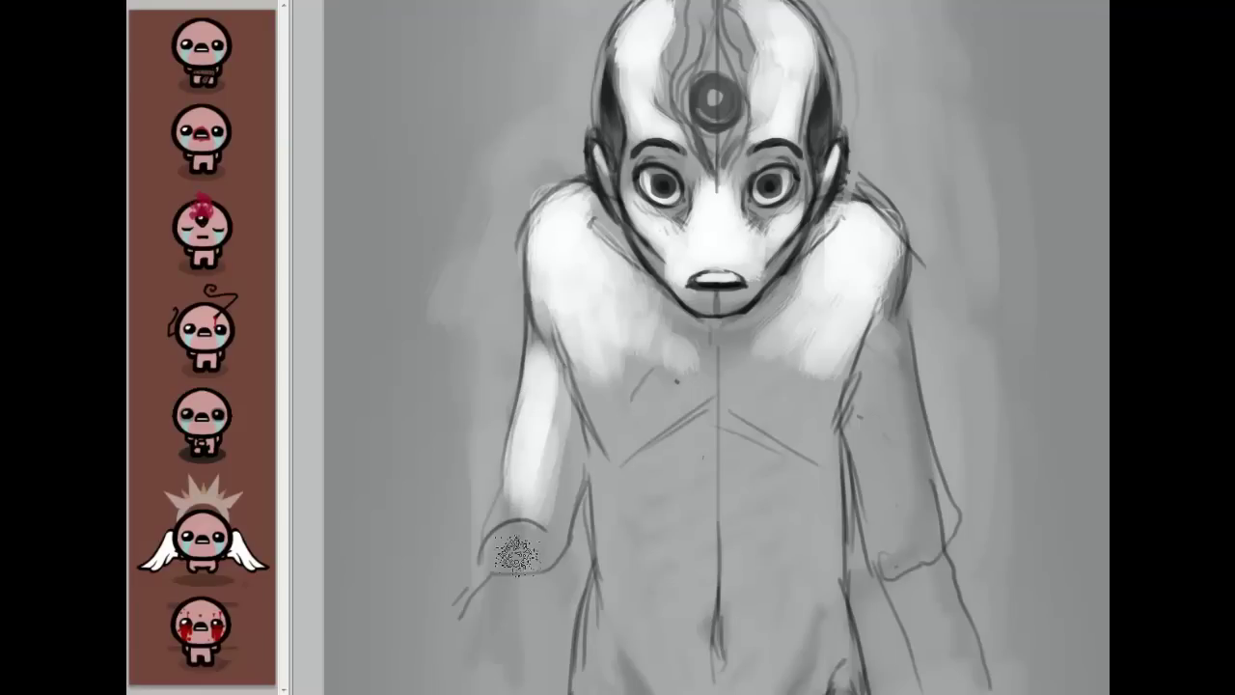
pyautogui.moveTo(897, 451)
pyautogui.mouseDown()
pyautogui.moveTo(890, 367)
pyautogui.moveTo(918, 518)
pyautogui.moveTo(883, 386)
pyautogui.mouseUp()
pyautogui.moveTo(969, 454); pyautogui.dragTo(969, 563)
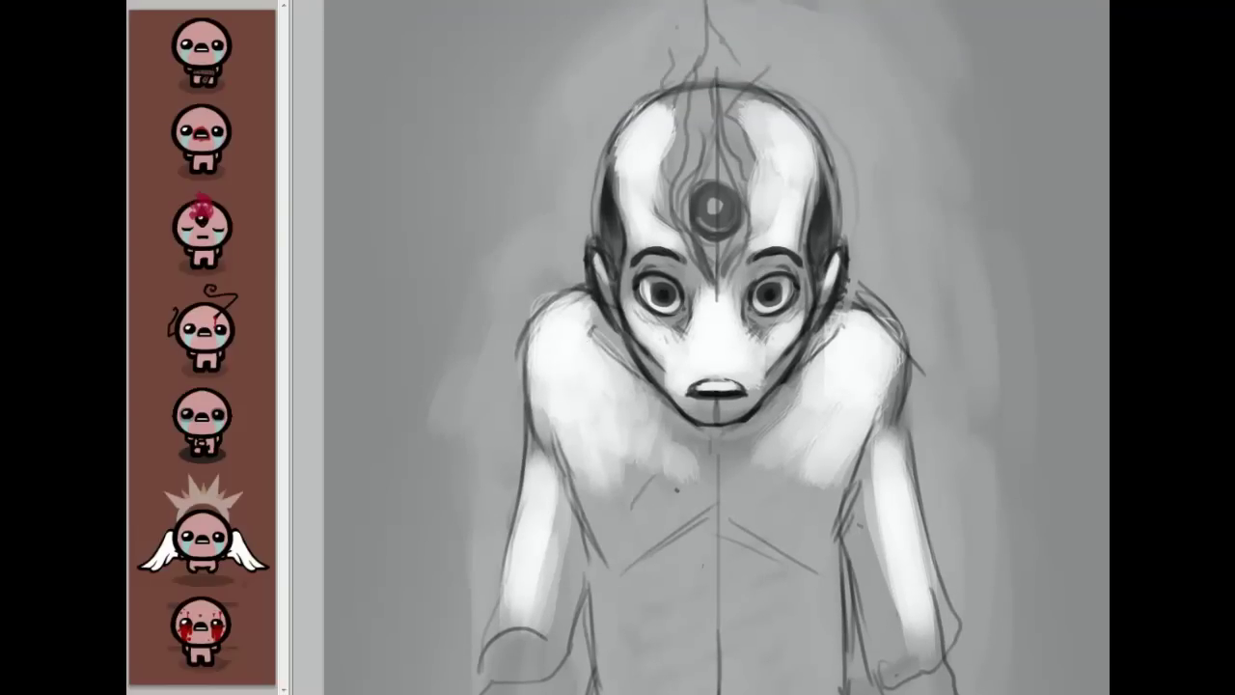
# Step: Paint the grey shadow cast by the head on the chest, giving it a clean curved edge below the jaw
pyautogui.moveTo(650, 403)
pyautogui.mouseDown()
pyautogui.moveTo(692, 454)
pyautogui.moveTo(609, 325)
pyautogui.moveTo(707, 455)
pyautogui.mouseUp()
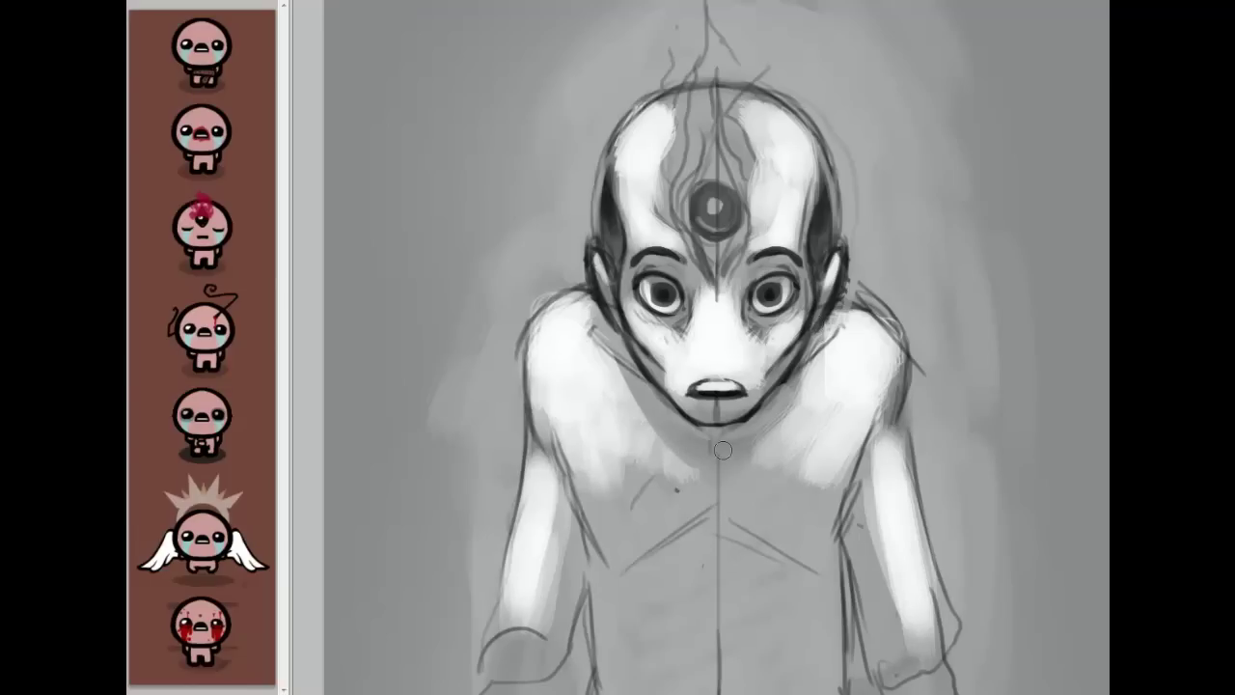
pyautogui.moveTo(825, 323); pyautogui.dragTo(732, 468)
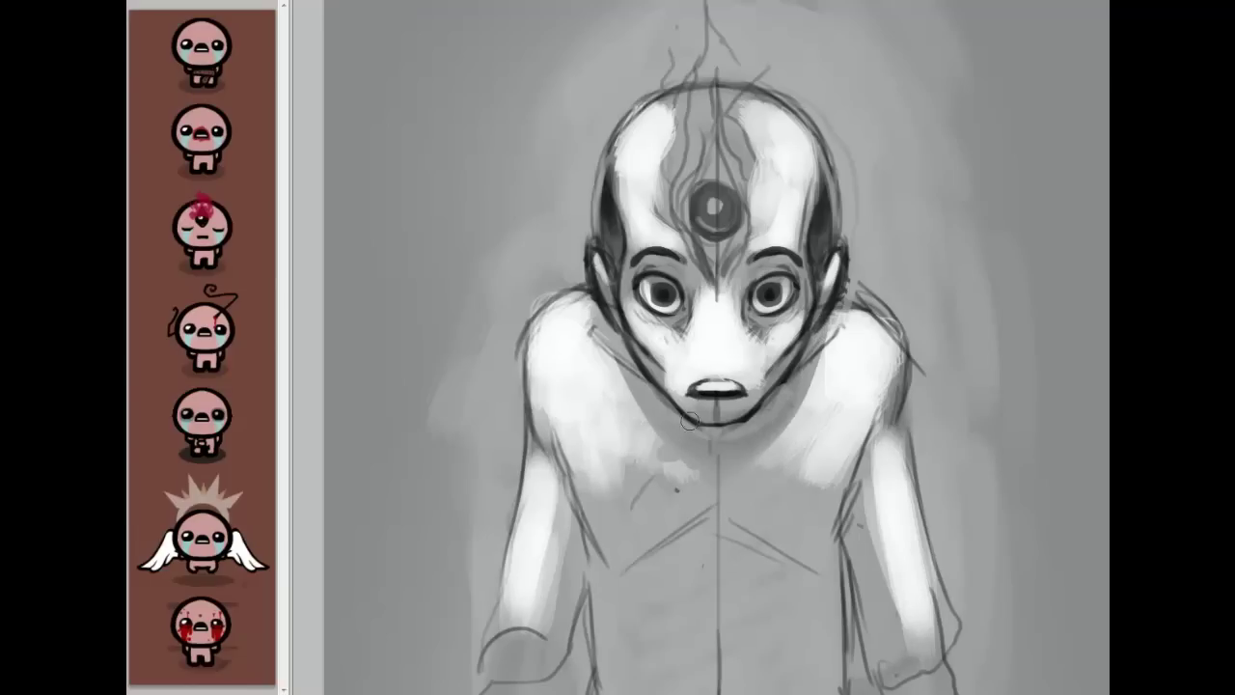
pyautogui.hotkey('ctrl', 'z')
# Step: Dab a bright highlight onto the pupil of the third eye
pyautogui.moveTo(712, 198); pyautogui.dragTo(721, 199)
pyautogui.moveTo(1131, 555); pyautogui.dragTo(1099, 461)
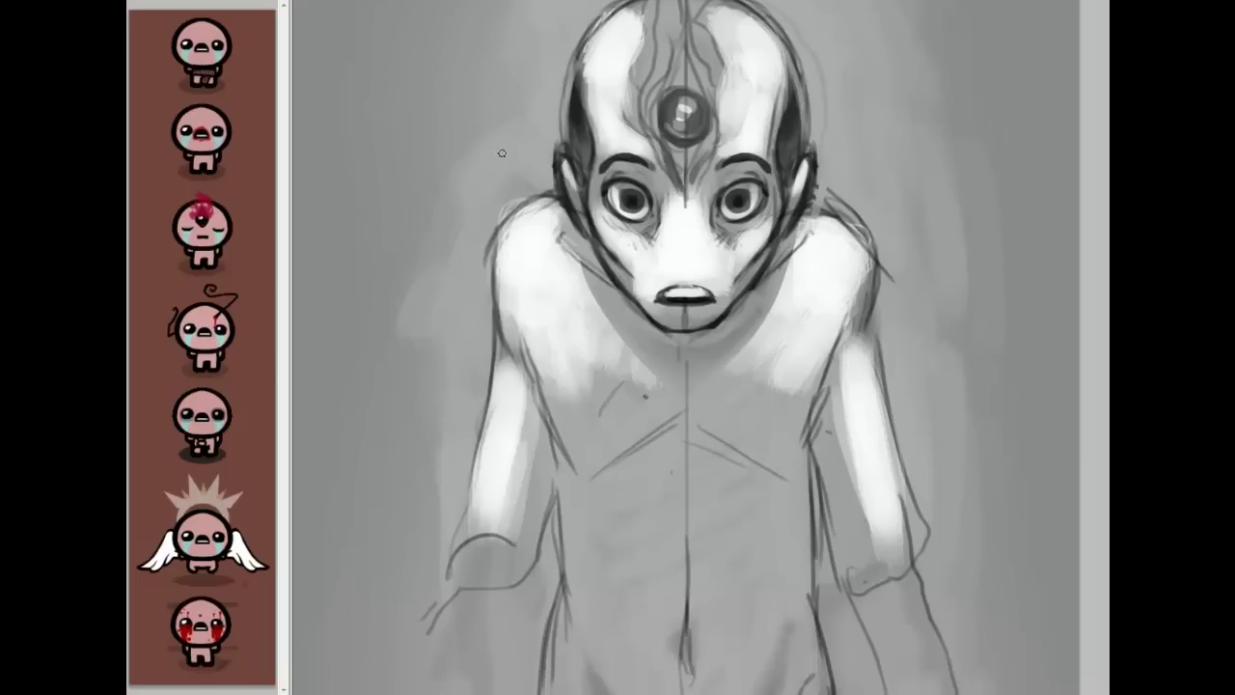
pyautogui.moveTo(791, 416); pyautogui.dragTo(823, 345)
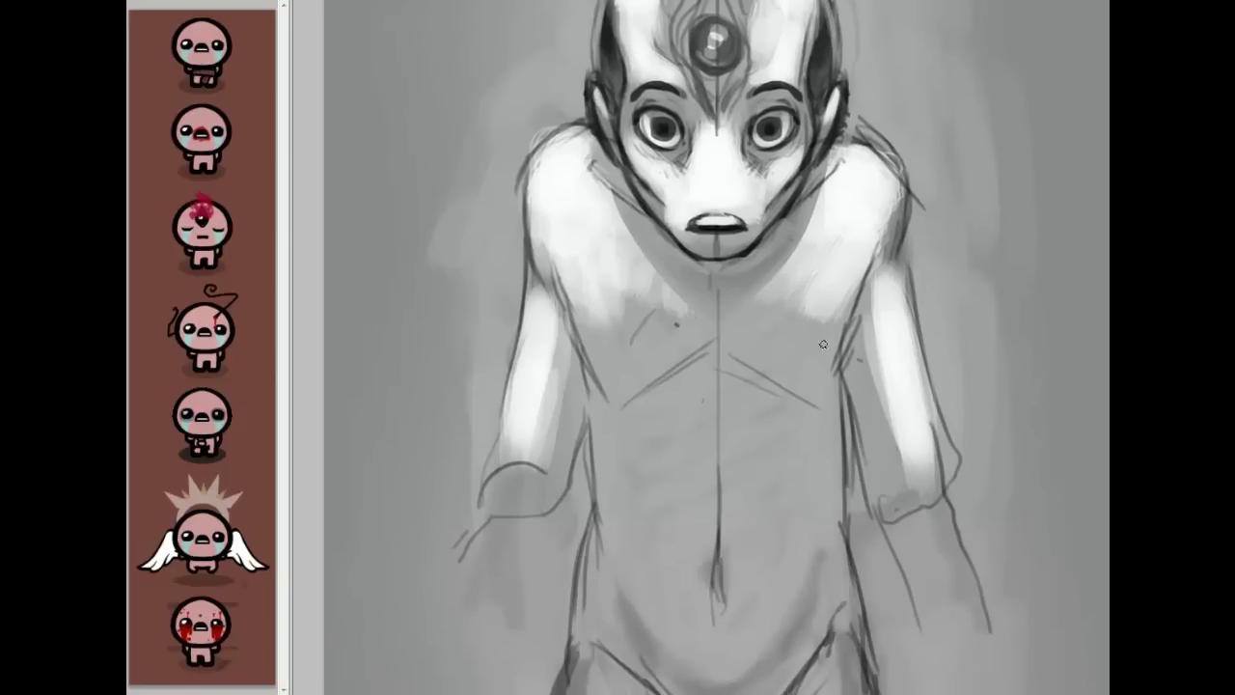
pyautogui.scroll(-2, 583, 251)
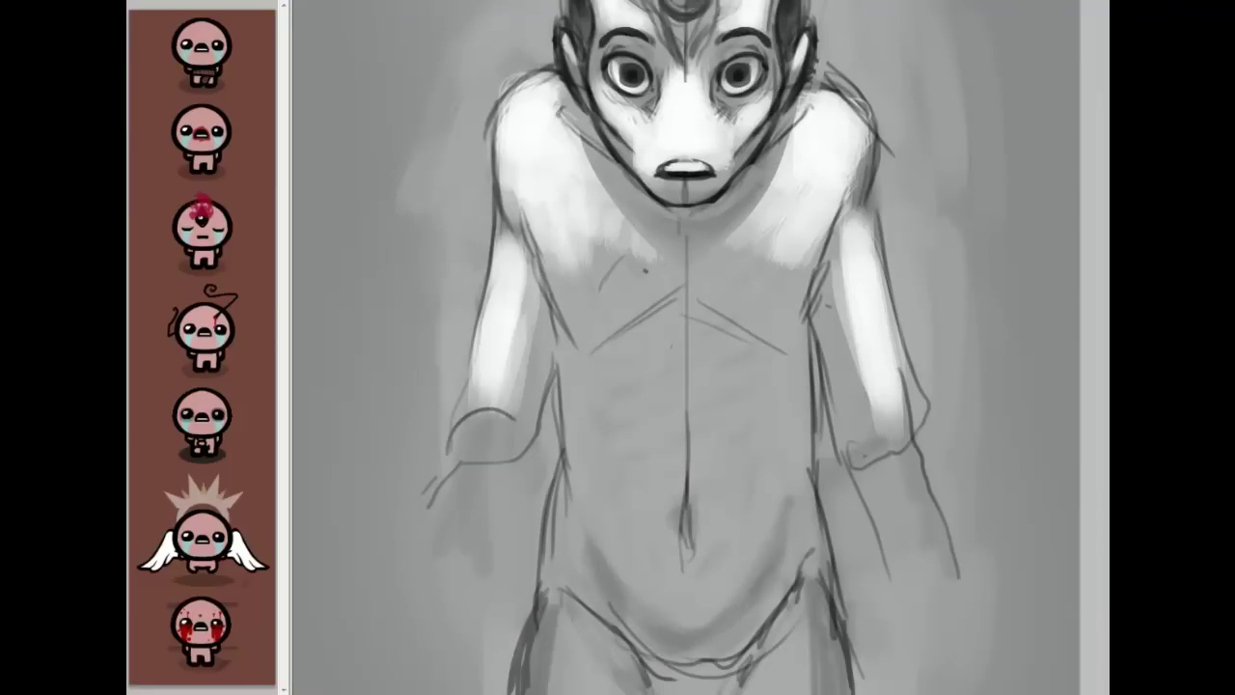
pyautogui.scroll(5, 584, 251)
# Step: Touch up the light tones around the lower eyes and beneath the mouth
pyautogui.moveTo(752, 290); pyautogui.dragTo(758, 295)
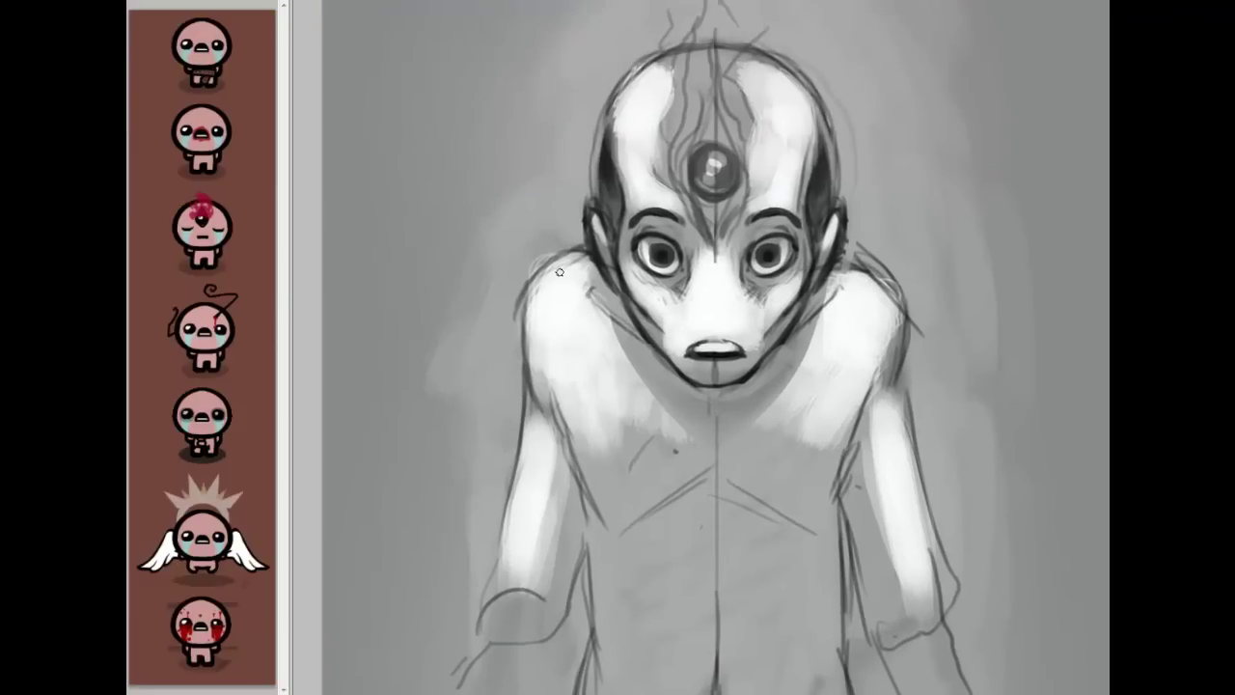
pyautogui.moveTo(760, 246); pyautogui.dragTo(731, 201)
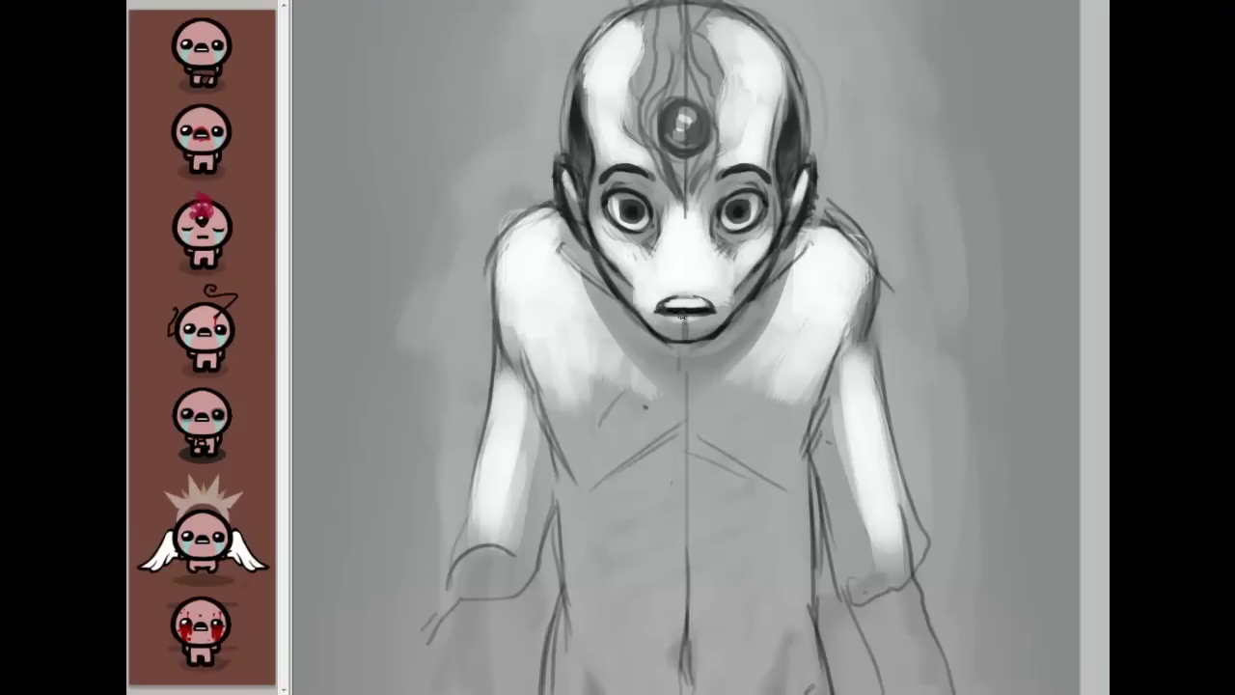
pyautogui.scroll(2, 681, 318)
pyautogui.scroll(-1, 1100, 341)
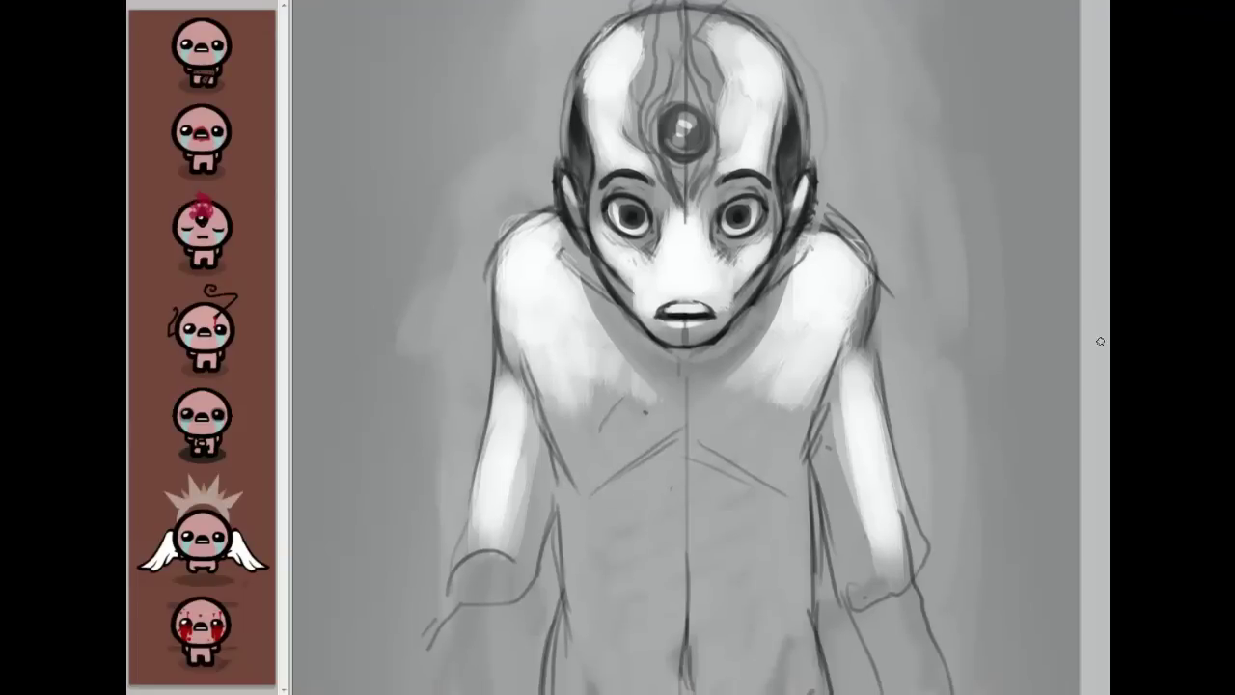
pyautogui.scroll(4, 821, 262)
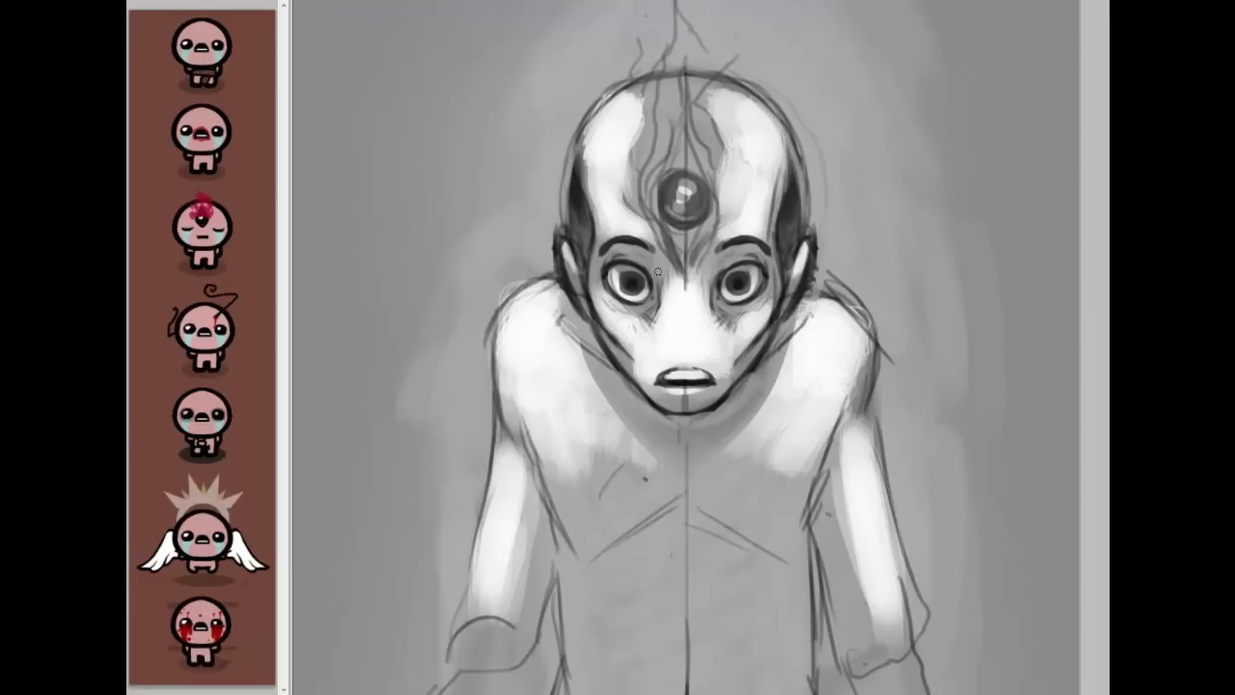
pyautogui.moveTo(761, 278); pyautogui.dragTo(747, 291)
pyautogui.moveTo(712, 413); pyautogui.dragTo(744, 205)
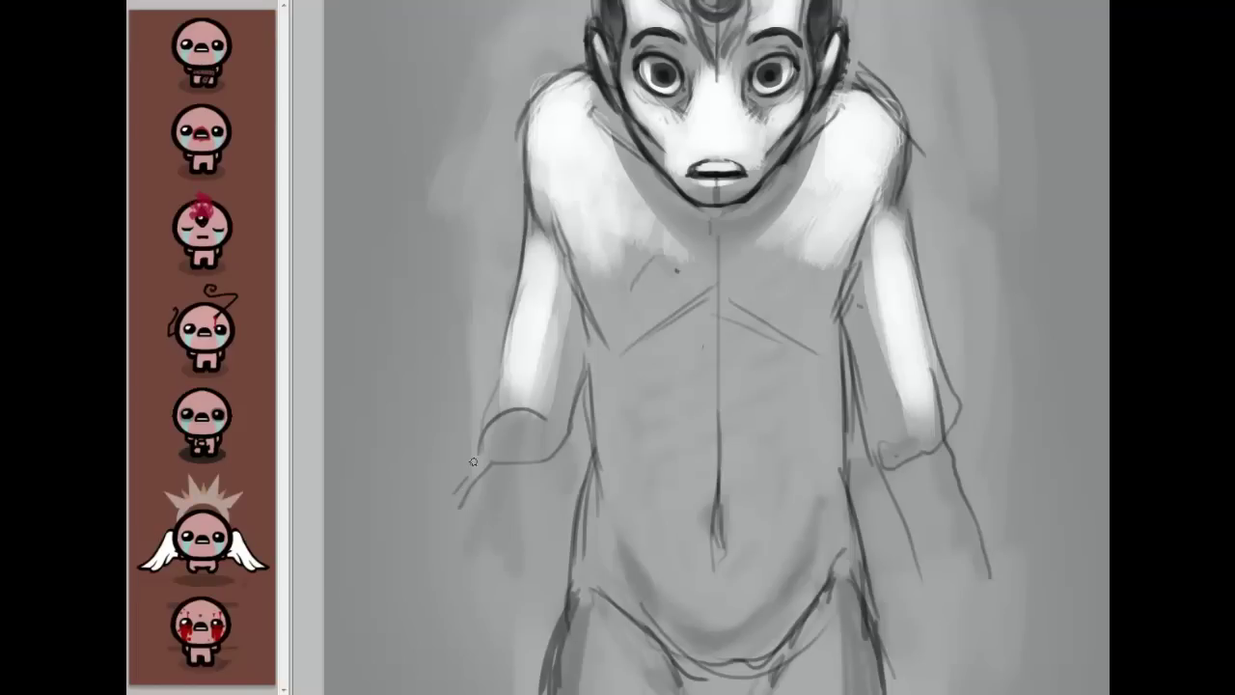
pyautogui.moveTo(530, 31); pyautogui.dragTo(529, 189)
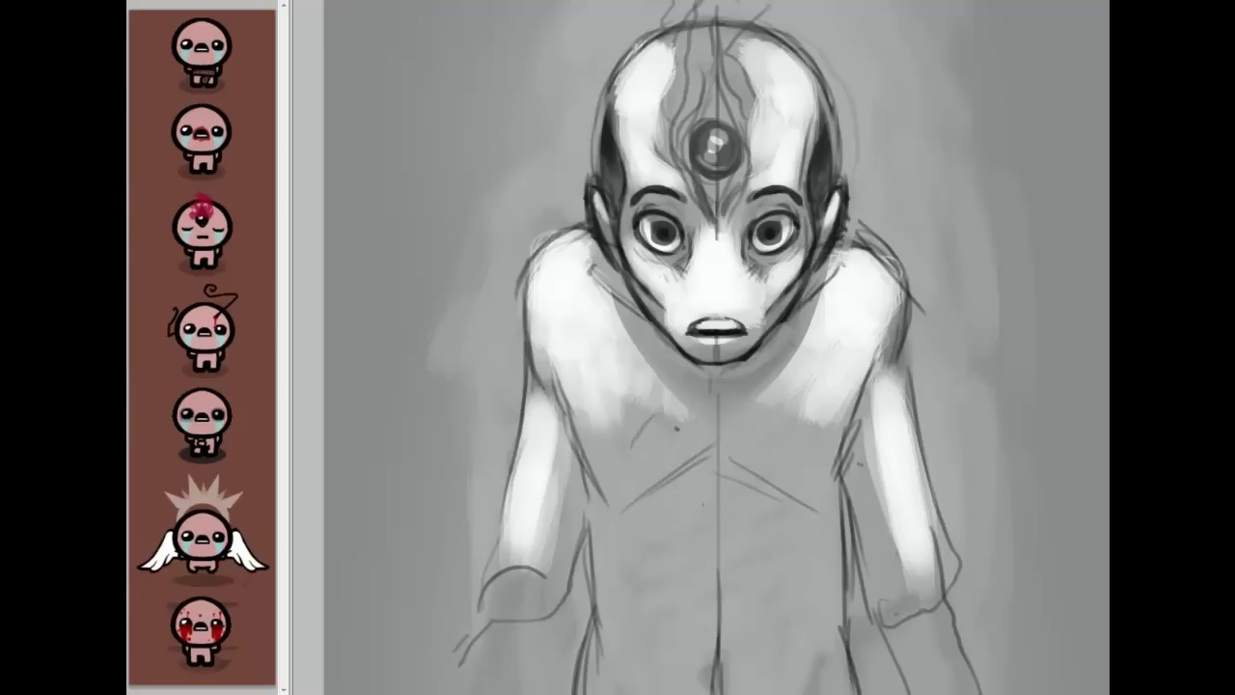
# Step: Darken and thicken the torso outline on the left-hand side from the armpit down over the hip and outer thigh
pyautogui.scroll(-3, 714, 348)
pyautogui.moveTo(582, 334)
pyautogui.mouseDown()
pyautogui.moveTo(577, 288)
pyautogui.moveTo(587, 348)
pyautogui.mouseUp()
pyautogui.moveTo(591, 415)
pyautogui.mouseDown()
pyautogui.moveTo(589, 357)
pyautogui.moveTo(569, 561)
pyautogui.moveTo(571, 542)
pyautogui.mouseUp()
pyautogui.moveTo(575, 592)
pyautogui.mouseDown()
pyautogui.moveTo(570, 548)
pyautogui.moveTo(561, 610)
pyautogui.mouseUp()
pyautogui.moveTo(588, 542); pyautogui.dragTo(645, 600)
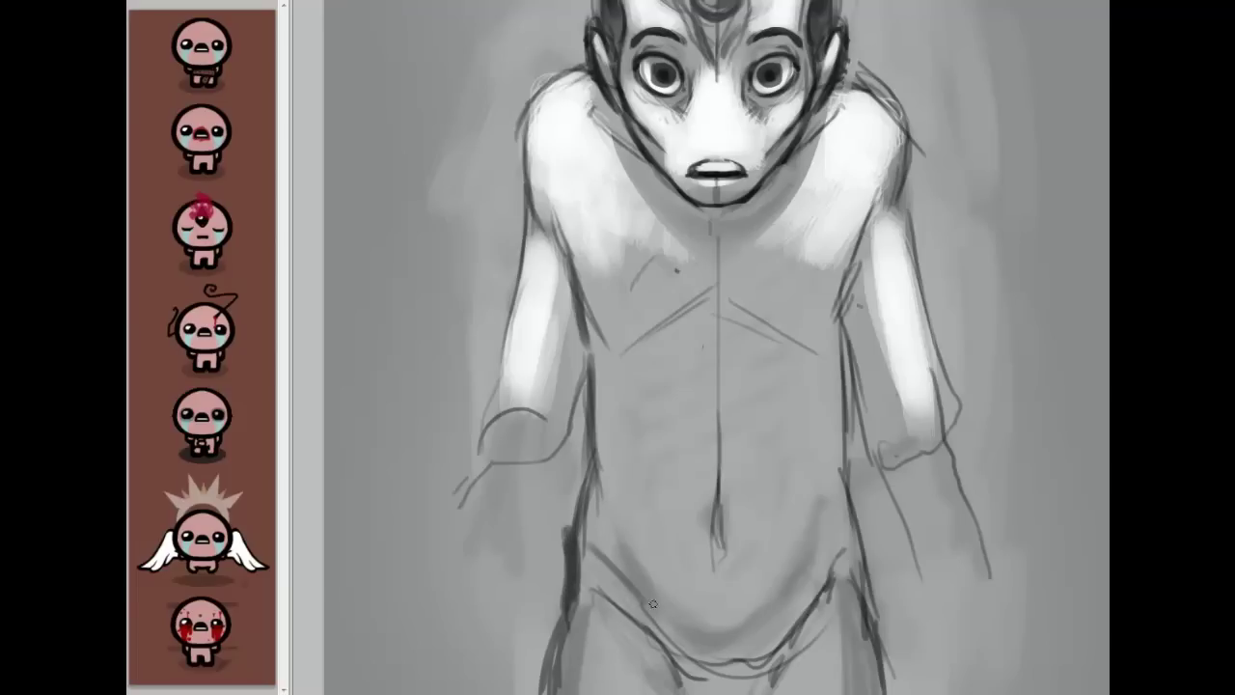
pyautogui.moveTo(583, 569); pyautogui.dragTo(566, 676)
pyautogui.moveTo(571, 602); pyautogui.dragTo(567, 681)
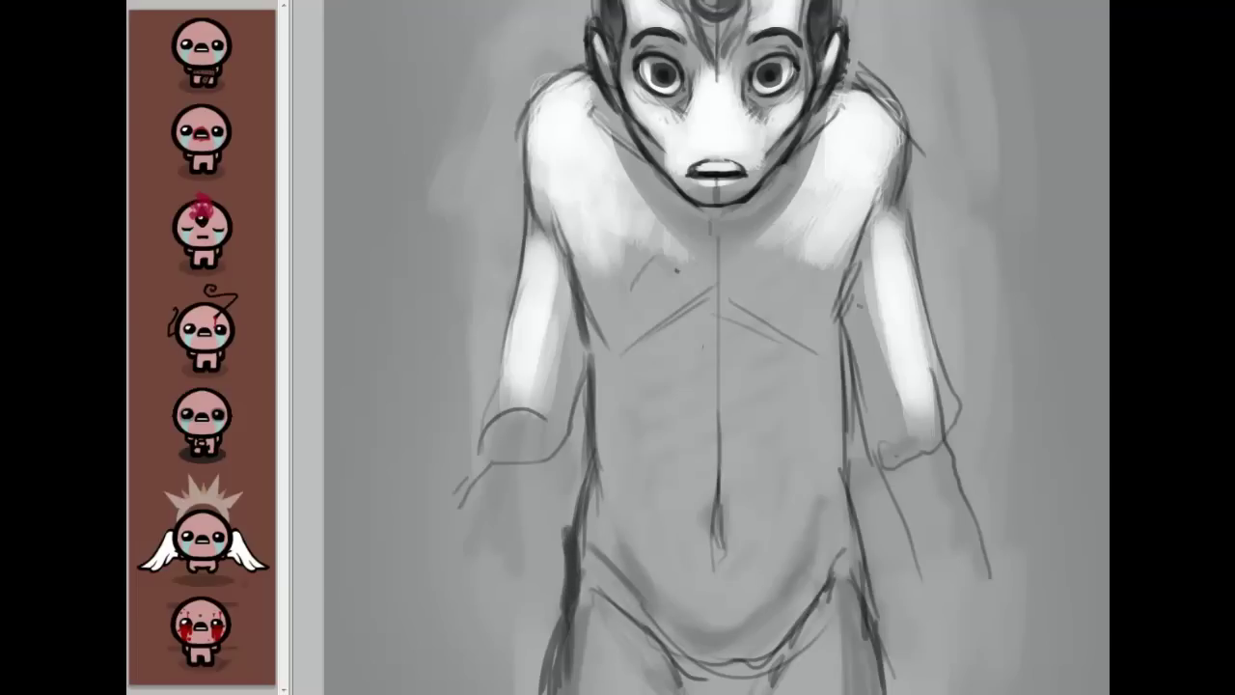
# Step: Darken and thicken the right-hand outline of the figure from the waist over the hip to the outer thigh
pyautogui.scroll(-2, 1025, 436)
pyautogui.moveTo(843, 367); pyautogui.dragTo(866, 476)
pyautogui.moveTo(841, 392); pyautogui.dragTo(868, 479)
pyautogui.moveTo(851, 436); pyautogui.dragTo(859, 542)
pyautogui.moveTo(857, 457); pyautogui.dragTo(880, 602)
pyautogui.moveTo(872, 536); pyautogui.dragTo(888, 609)
# Step: Draw dark inner contours where both thighs meet the groin
pyautogui.moveTo(676, 571); pyautogui.dragTo(686, 609)
pyautogui.moveTo(672, 578); pyautogui.dragTo(685, 611)
pyautogui.moveTo(775, 577)
pyautogui.mouseDown()
pyautogui.moveTo(767, 610)
pyautogui.moveTo(689, 606)
pyautogui.moveTo(704, 590)
pyautogui.moveTo(759, 610)
pyautogui.moveTo(762, 551)
pyautogui.moveTo(704, 583)
pyautogui.moveTo(741, 587)
pyautogui.mouseUp()
pyautogui.keyDown('alt'); pyautogui.click(733, 608); pyautogui.keyUp('alt')
pyautogui.moveTo(673, 554); pyautogui.dragTo(690, 560)
pyautogui.moveTo(769, 556)
pyautogui.mouseDown()
pyautogui.moveTo(756, 579)
pyautogui.moveTo(708, 586)
pyautogui.moveTo(705, 606)
pyautogui.moveTo(717, 597)
pyautogui.mouseUp()
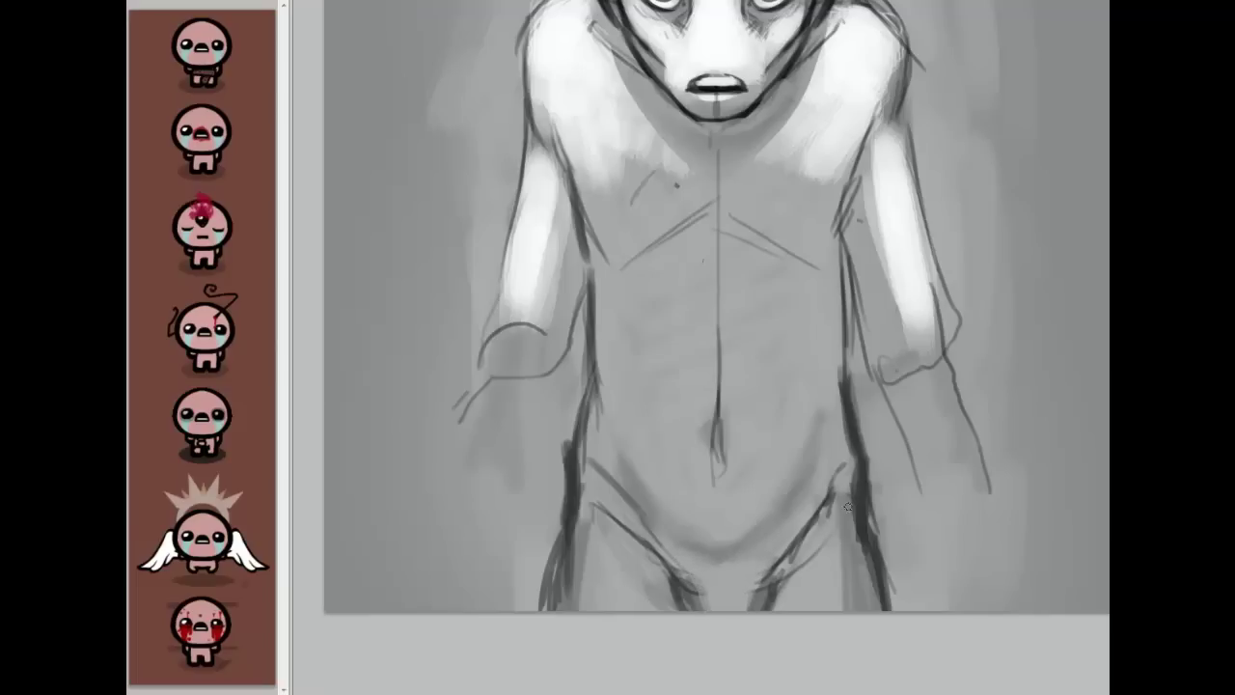
# Step: Paint grey over the sketchy pelvis creases and the tops of both thighs to smooth them
pyautogui.moveTo(836, 480)
pyautogui.mouseDown()
pyautogui.moveTo(825, 525)
pyautogui.moveTo(772, 569)
pyautogui.moveTo(834, 489)
pyautogui.moveTo(796, 555)
pyautogui.moveTo(804, 545)
pyautogui.moveTo(786, 593)
pyautogui.mouseUp()
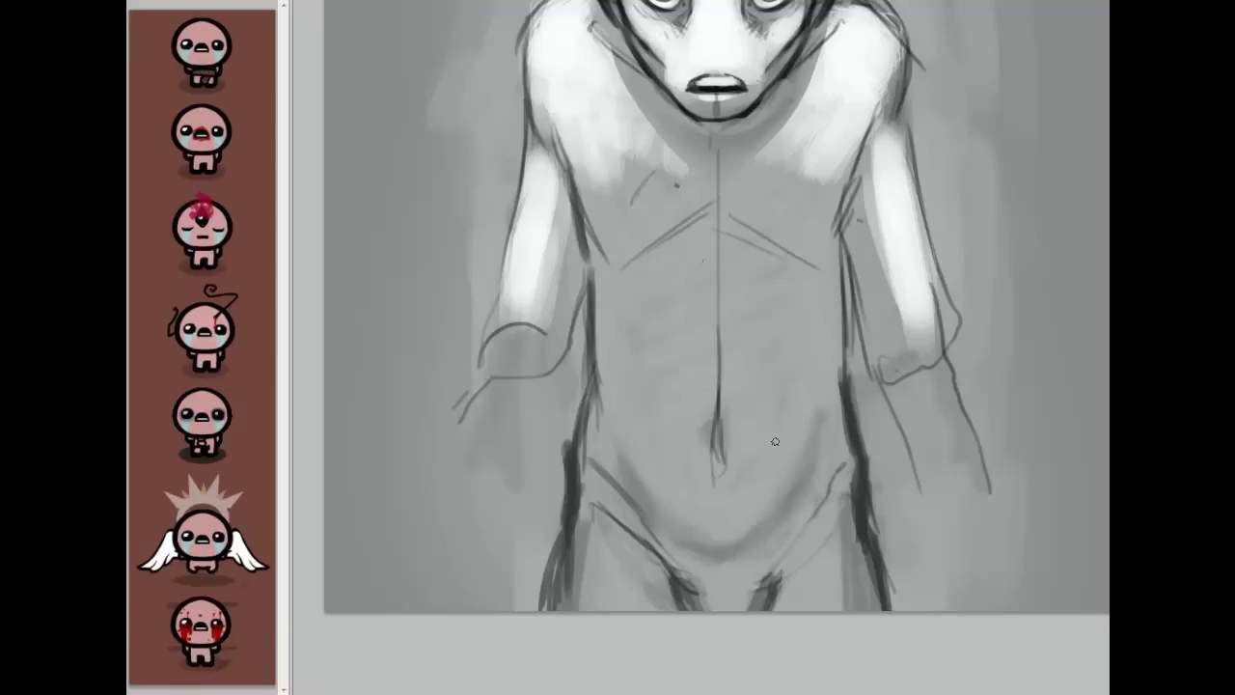
pyautogui.moveTo(615, 528)
pyautogui.mouseDown()
pyautogui.moveTo(594, 502)
pyautogui.moveTo(618, 517)
pyautogui.moveTo(637, 502)
pyautogui.moveTo(668, 556)
pyautogui.moveTo(725, 612)
pyautogui.mouseUp()
pyautogui.moveTo(644, 584); pyautogui.dragTo(665, 618)
pyautogui.moveTo(576, 531)
pyautogui.mouseDown()
pyautogui.moveTo(593, 535)
pyautogui.moveTo(581, 608)
pyautogui.moveTo(588, 546)
pyautogui.moveTo(564, 603)
pyautogui.moveTo(585, 546)
pyautogui.mouseUp()
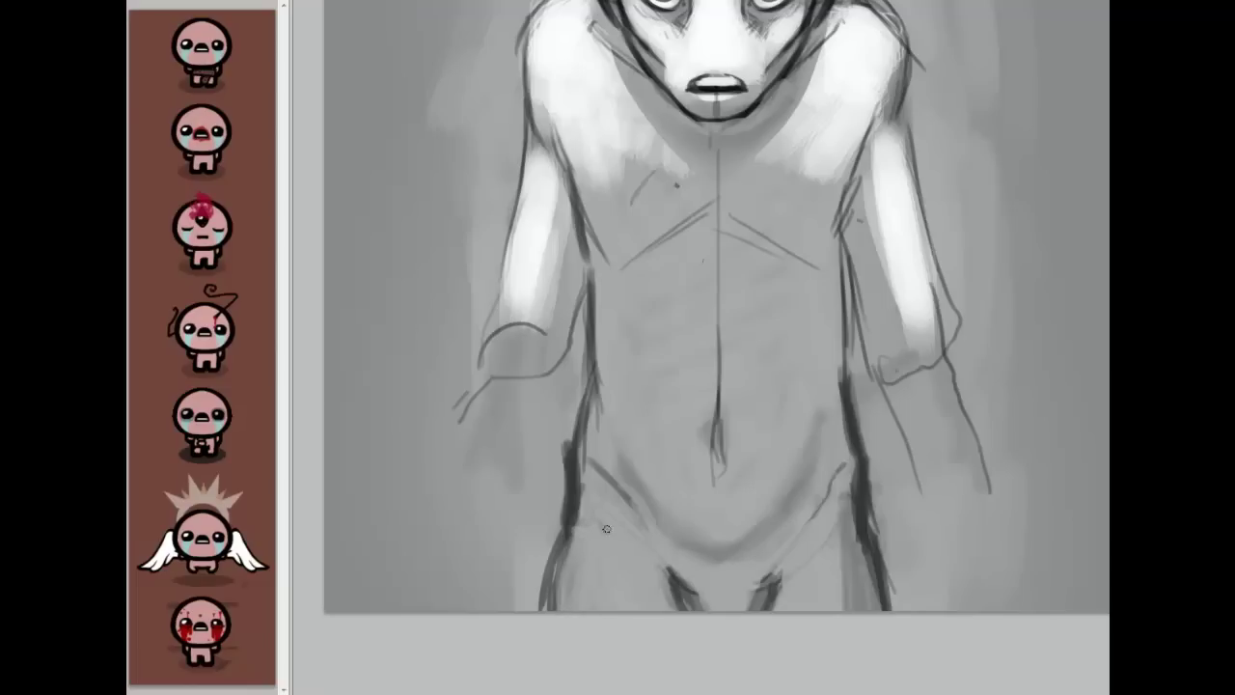
pyautogui.moveTo(837, 630)
pyautogui.mouseDown()
pyautogui.moveTo(834, 522)
pyautogui.moveTo(883, 611)
pyautogui.mouseUp()
# Step: Paint grey over the centre line and the left-hand chest line to clear the construction sketch from the torso
pyautogui.scroll(3, 714, 483)
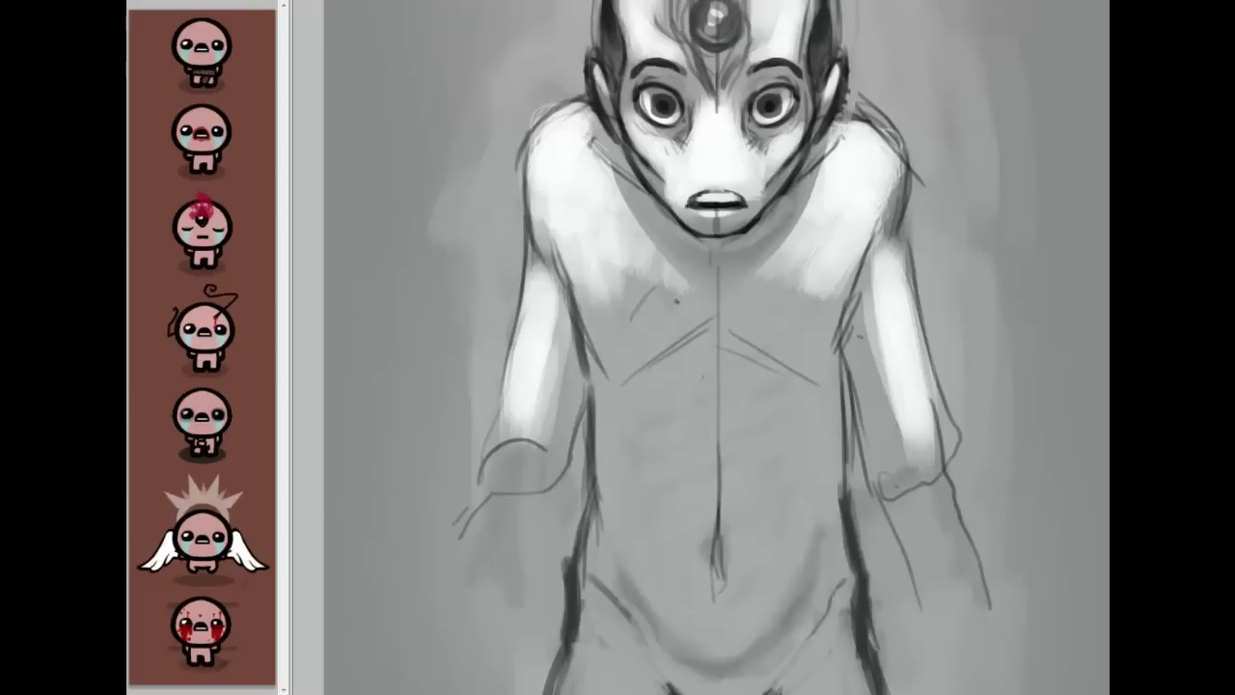
pyautogui.moveTo(737, 679)
pyautogui.mouseDown()
pyautogui.moveTo(757, 668)
pyautogui.moveTo(772, 687)
pyautogui.mouseUp()
pyautogui.scroll(2, 772, 598)
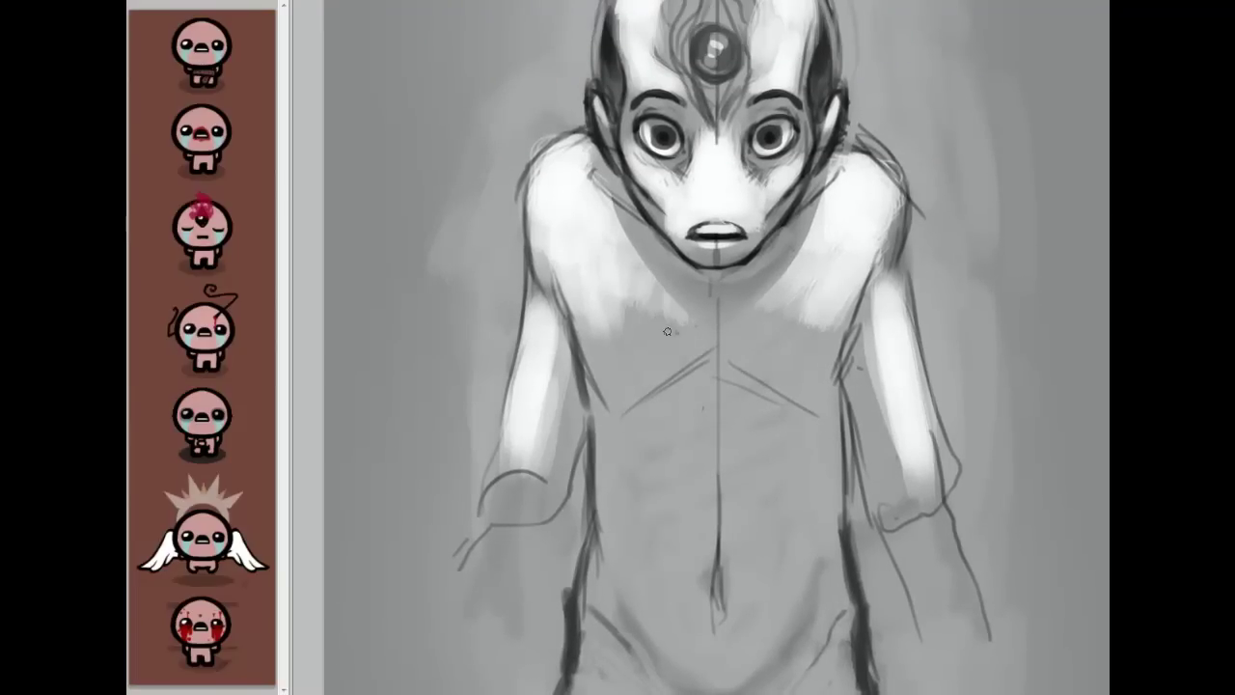
pyautogui.moveTo(663, 358)
pyautogui.mouseDown()
pyautogui.moveTo(693, 356)
pyautogui.moveTo(666, 384)
pyautogui.moveTo(677, 389)
pyautogui.moveTo(681, 374)
pyautogui.moveTo(708, 380)
pyautogui.moveTo(721, 341)
pyautogui.moveTo(714, 489)
pyautogui.moveTo(724, 464)
pyautogui.moveTo(707, 574)
pyautogui.mouseUp()
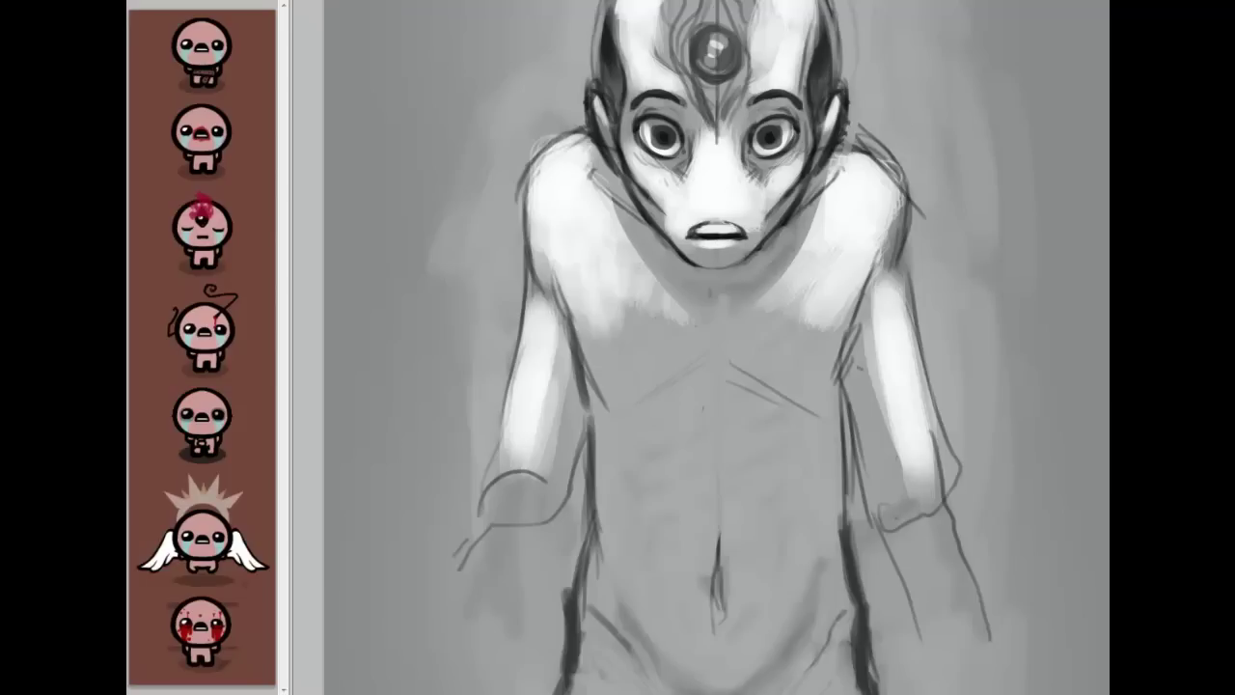
# Step: Undo the stray change to the drawing and soften the tone of the chin beneath the mouth
pyautogui.hotkey('ctrl', ']')
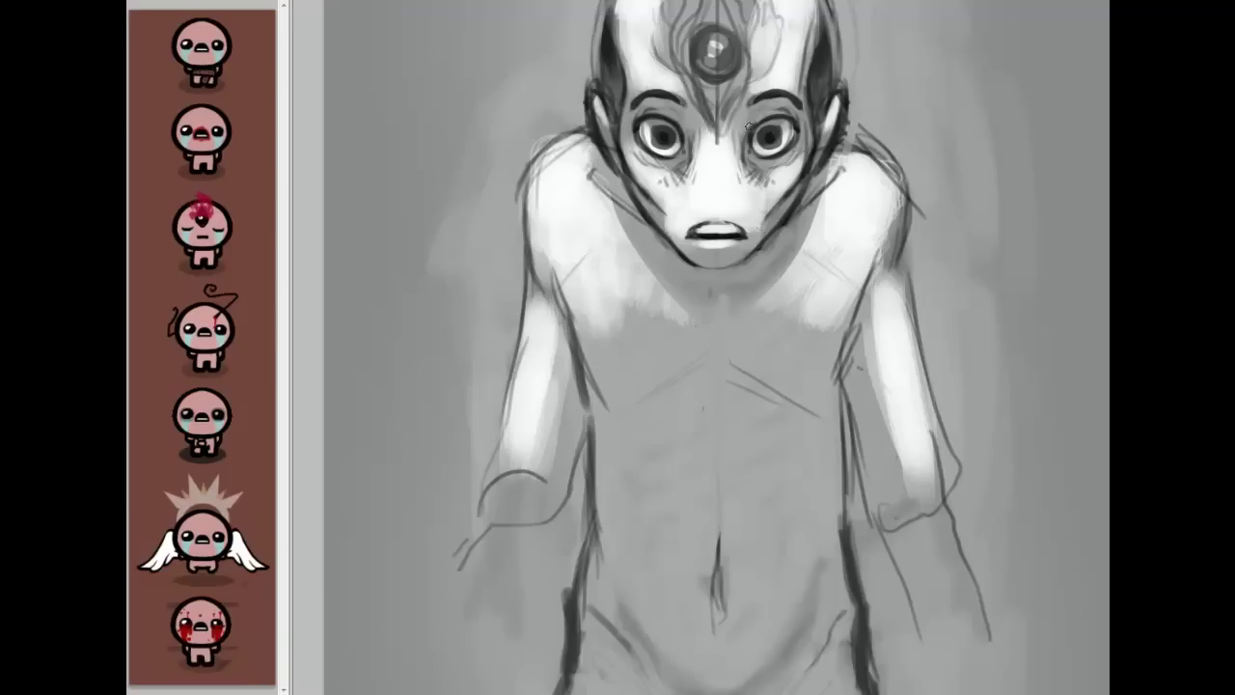
pyautogui.hotkey('ctrl', 'z')
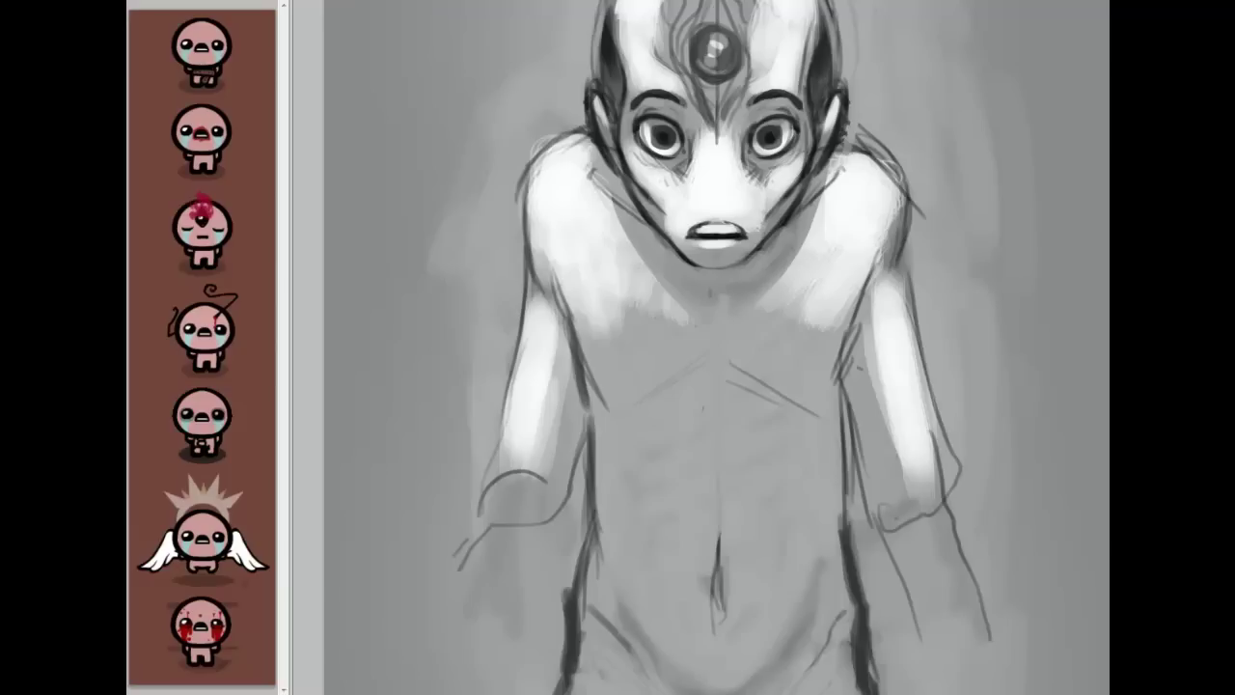
pyautogui.moveTo(698, 248); pyautogui.dragTo(728, 248)
pyautogui.scroll(3, 865, 245)
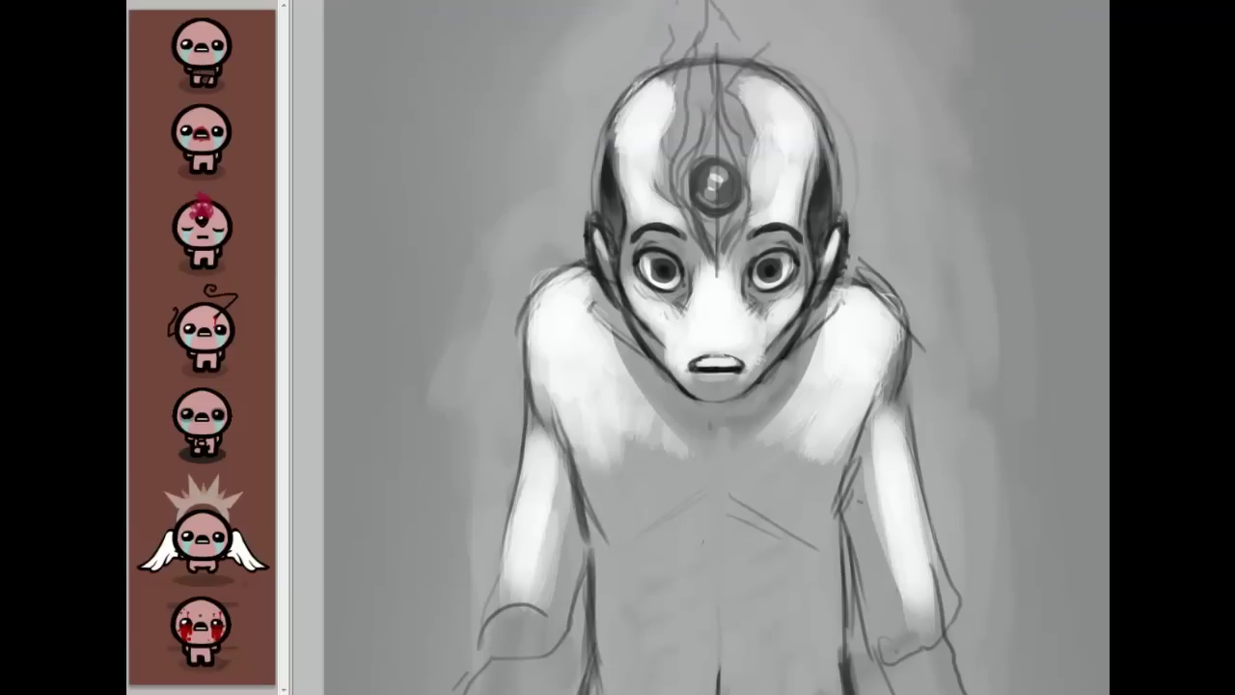
pyautogui.scroll(3, 716, 347)
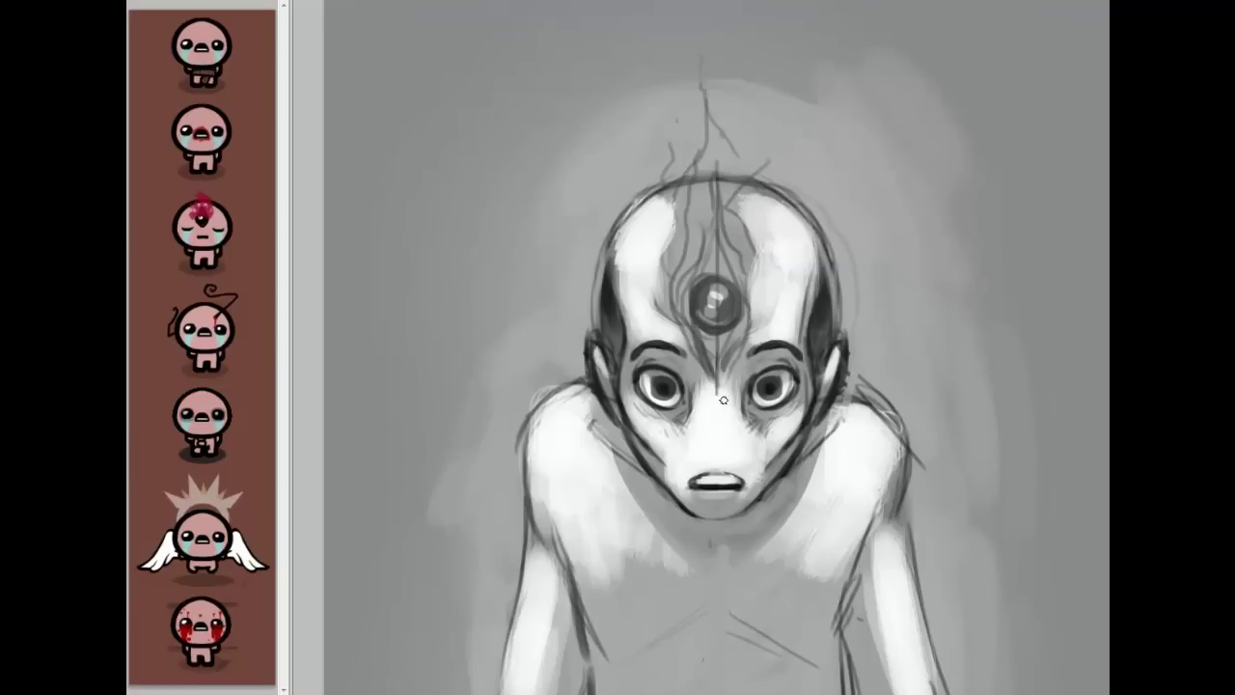
# Step: Paint a nose with dark nostrils and a shaded underside between the lower eyes and the mouth
pyautogui.moveTo(855, 346)
pyautogui.mouseDown()
pyautogui.moveTo(855, 217)
pyautogui.moveTo(822, 107)
pyautogui.moveTo(855, 290)
pyautogui.mouseUp()
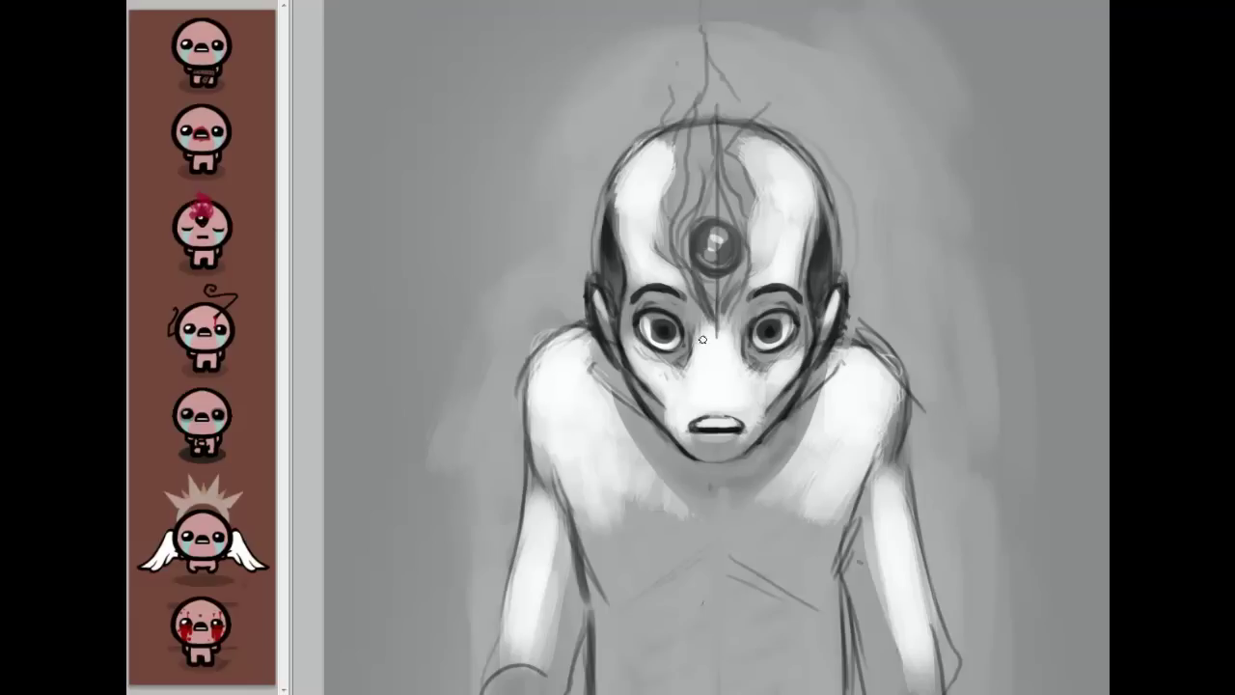
pyautogui.moveTo(704, 393)
pyautogui.mouseDown()
pyautogui.moveTo(729, 391)
pyautogui.moveTo(703, 388)
pyautogui.moveTo(722, 399)
pyautogui.moveTo(735, 384)
pyautogui.moveTo(715, 386)
pyautogui.mouseUp()
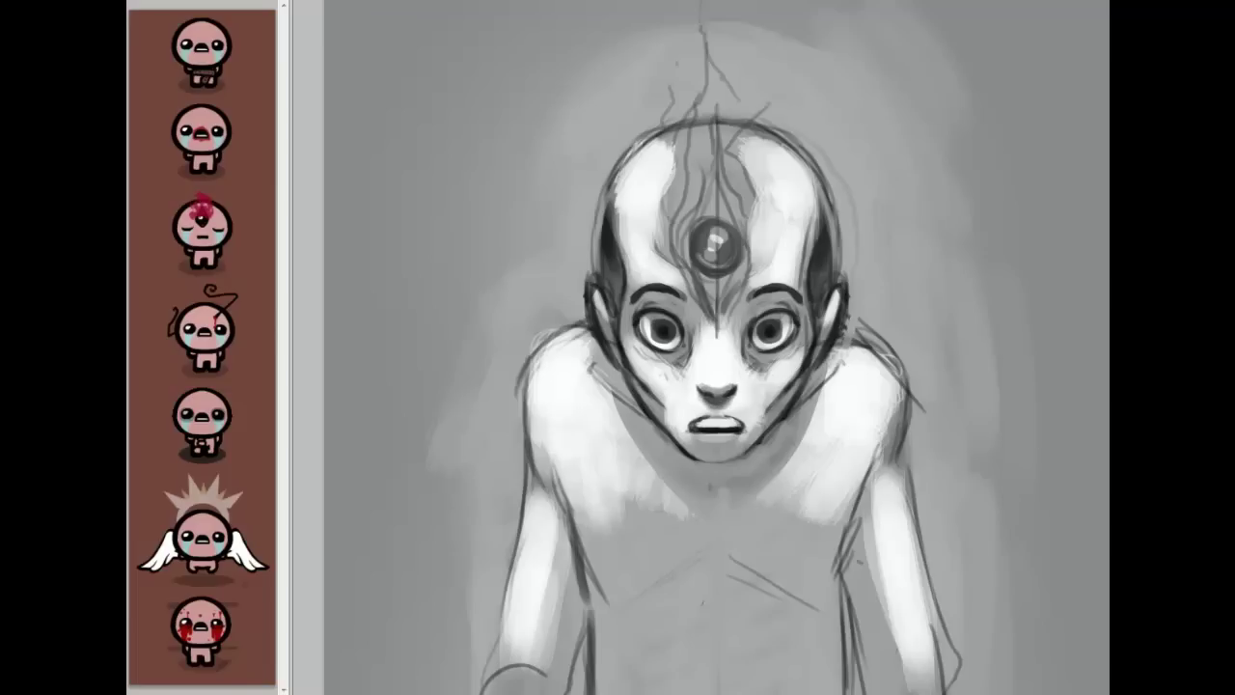
pyautogui.moveTo(928, 168); pyautogui.dragTo(928, 154)
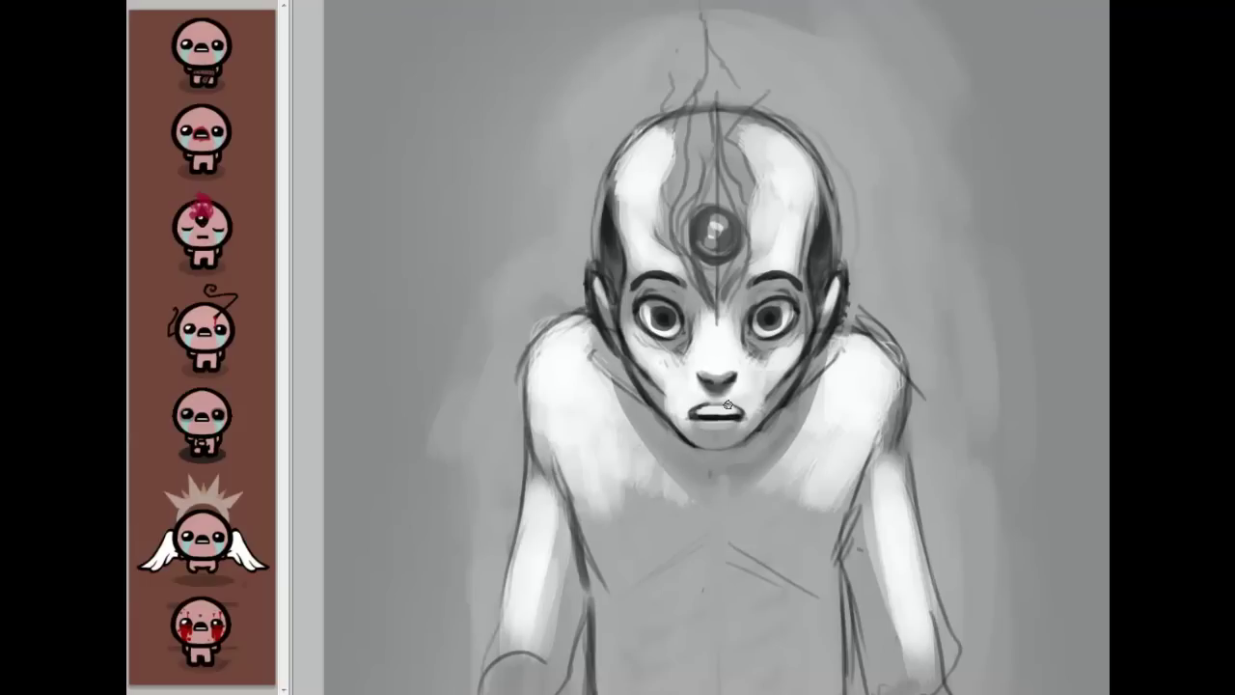
# Step: Repaint the open mouth with a dark upper interior and a light strip along the bottom
pyautogui.moveTo(696, 413); pyautogui.dragTo(726, 411)
pyautogui.moveTo(693, 421)
pyautogui.mouseDown()
pyautogui.moveTo(738, 419)
pyautogui.moveTo(722, 417)
pyautogui.mouseUp()
pyautogui.scroll(-4, 713, 347)
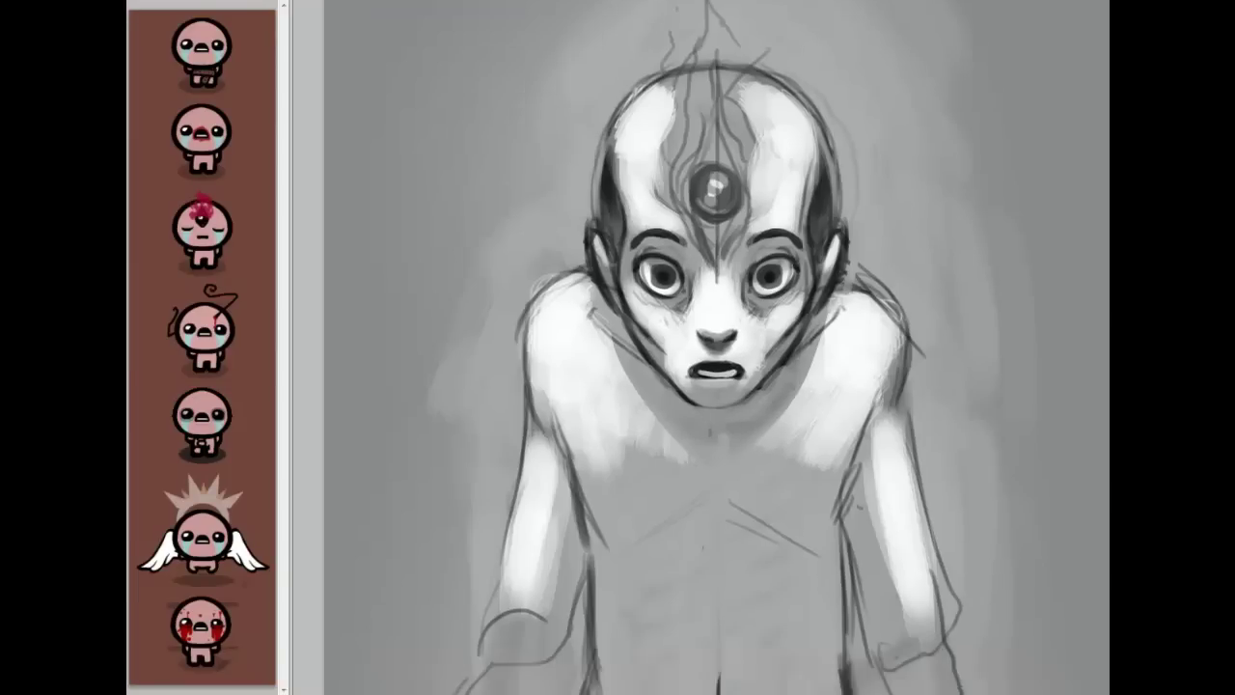
pyautogui.scroll(2, 714, 347)
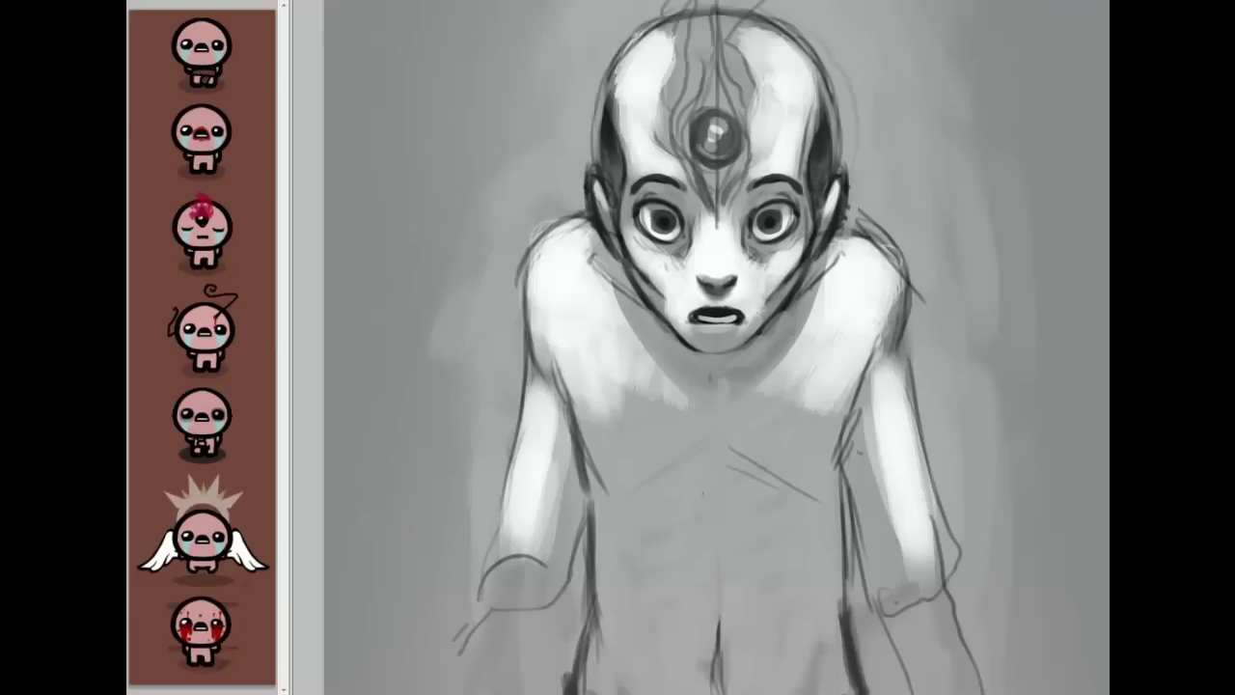
# Step: Compare the face with and without the newly painted nose
pyautogui.hotkey('ctrl', 'z')
pyautogui.hotkey('ctrl', 'z')
pyautogui.hotkey('ctrl', 'z')
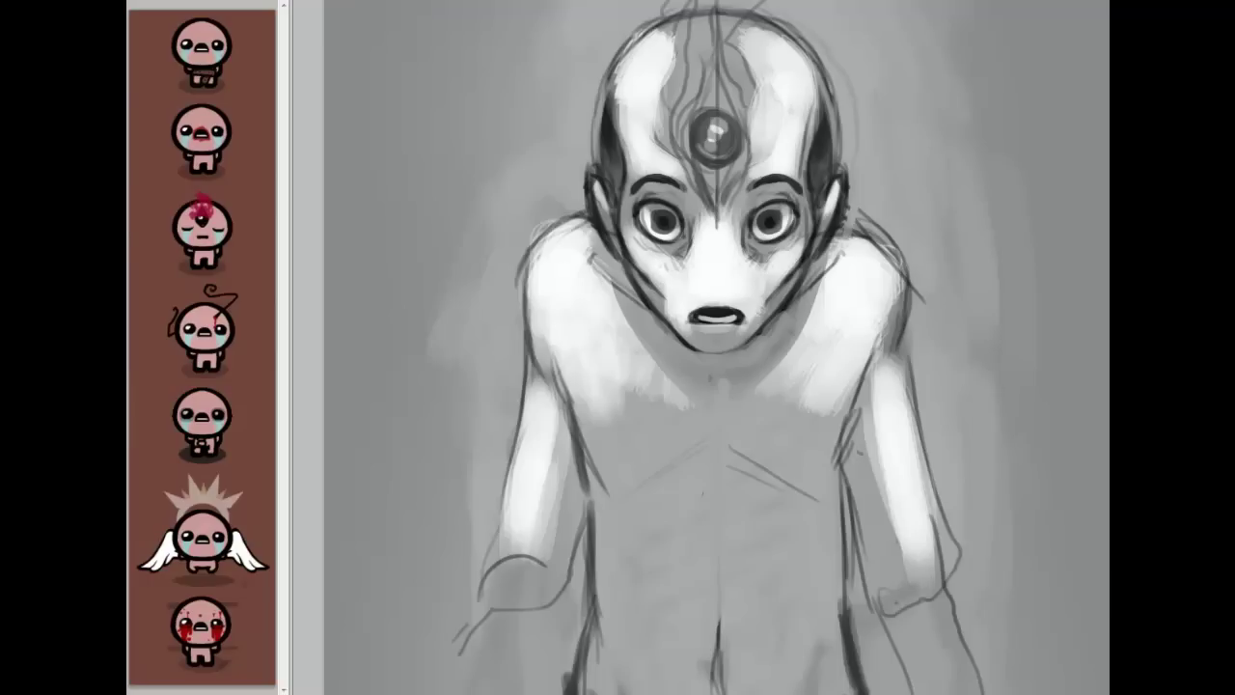
pyautogui.hotkey('ctrl', 'y')
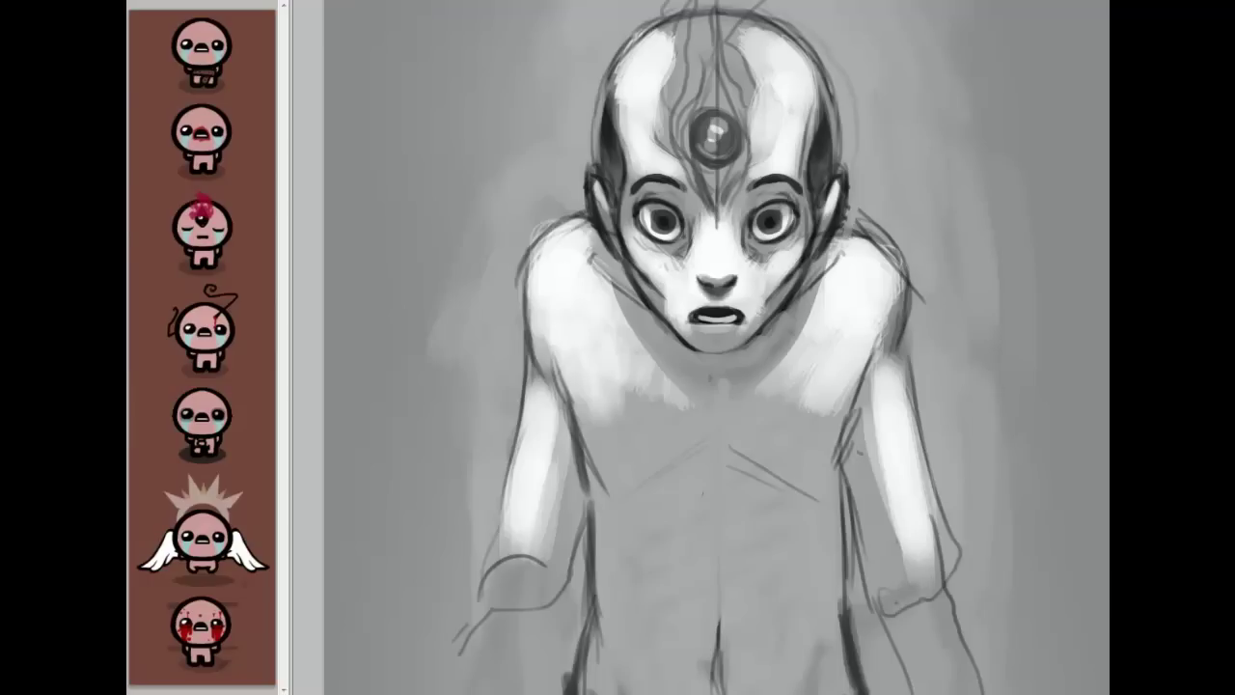
# Step: Shade faint rib shadows along both sides of the torso and soften the side outlines at the waist
pyautogui.scroll(-4, 714, 347)
pyautogui.scroll(2, 347, 156)
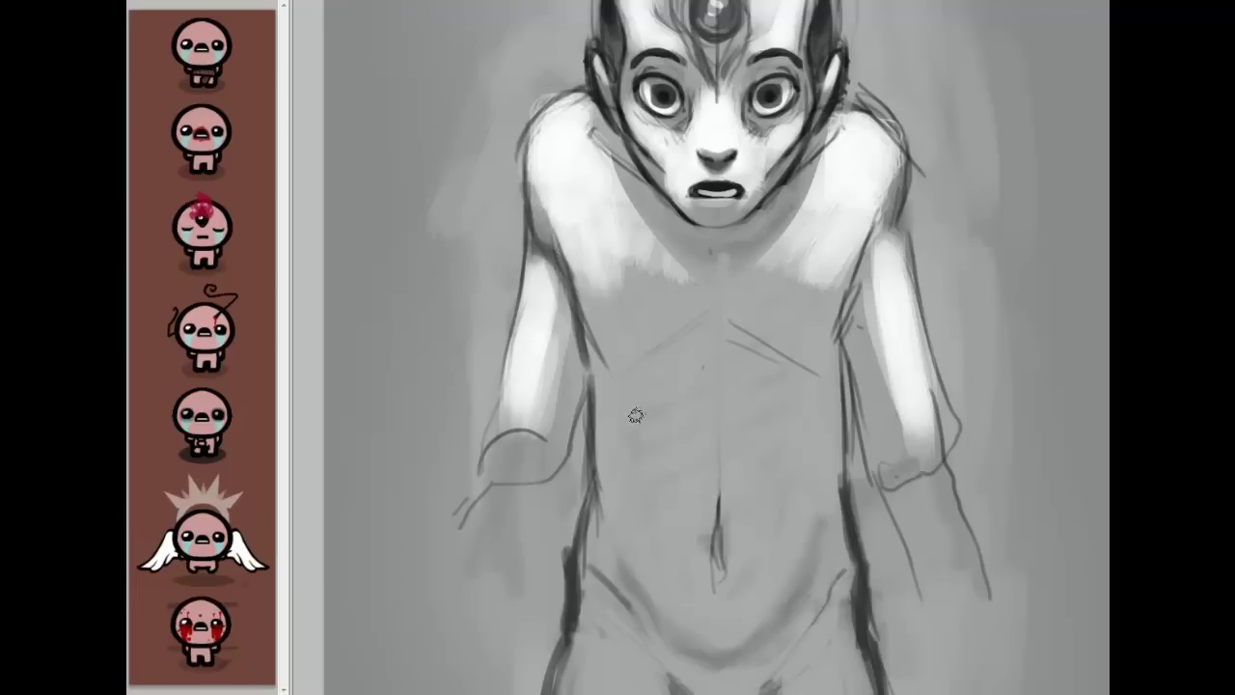
pyautogui.moveTo(600, 403)
pyautogui.mouseDown()
pyautogui.moveTo(640, 456)
pyautogui.moveTo(610, 411)
pyautogui.moveTo(608, 444)
pyautogui.moveTo(617, 437)
pyautogui.moveTo(640, 466)
pyautogui.mouseUp()
pyautogui.moveTo(608, 424); pyautogui.dragTo(615, 489)
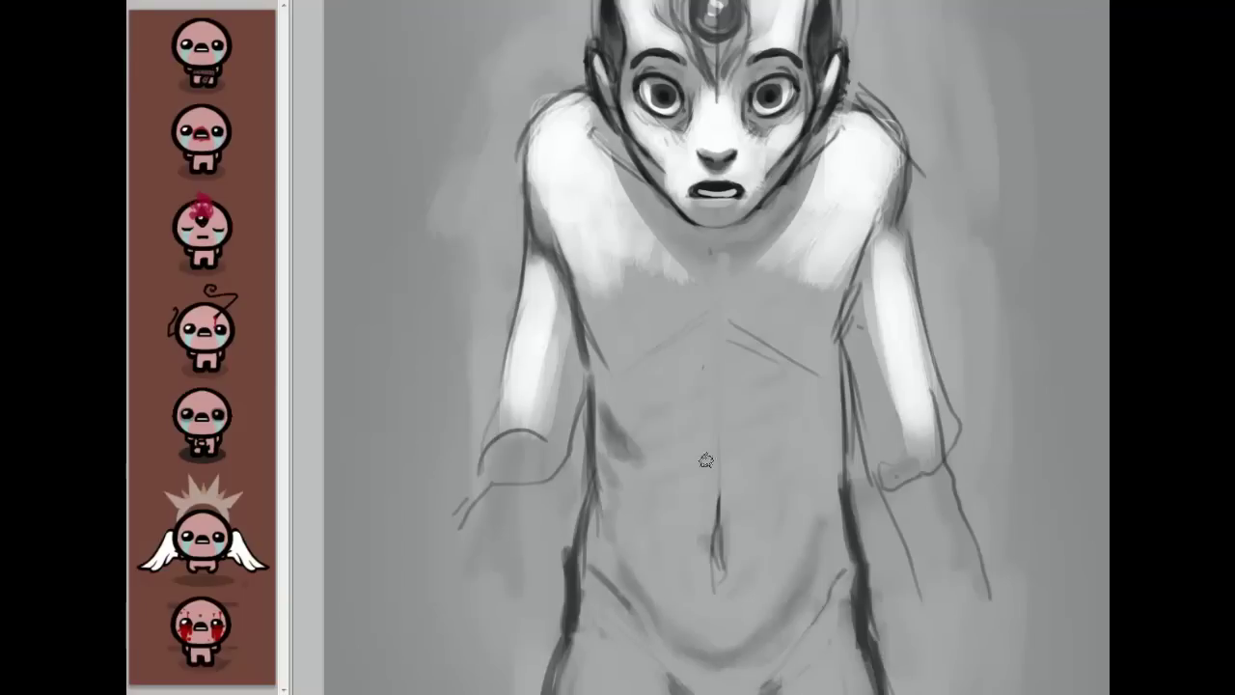
pyautogui.moveTo(835, 384)
pyautogui.mouseDown()
pyautogui.moveTo(843, 422)
pyautogui.moveTo(826, 496)
pyautogui.mouseUp()
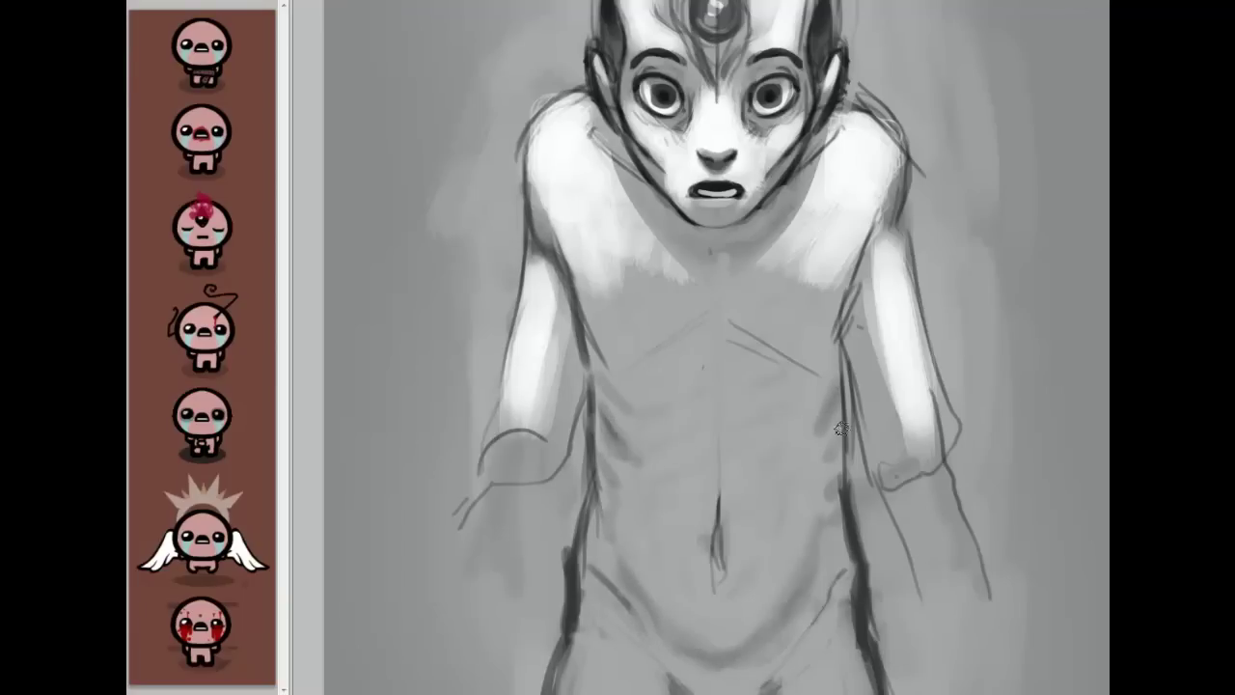
pyautogui.moveTo(840, 409); pyautogui.dragTo(830, 425)
pyautogui.moveTo(836, 486); pyautogui.dragTo(840, 523)
# Step: Choose a soft brush preset and paint a large rounded white highlight over the belly around the navel
pyautogui.click(168, 3)
pyautogui.click(163, 190)
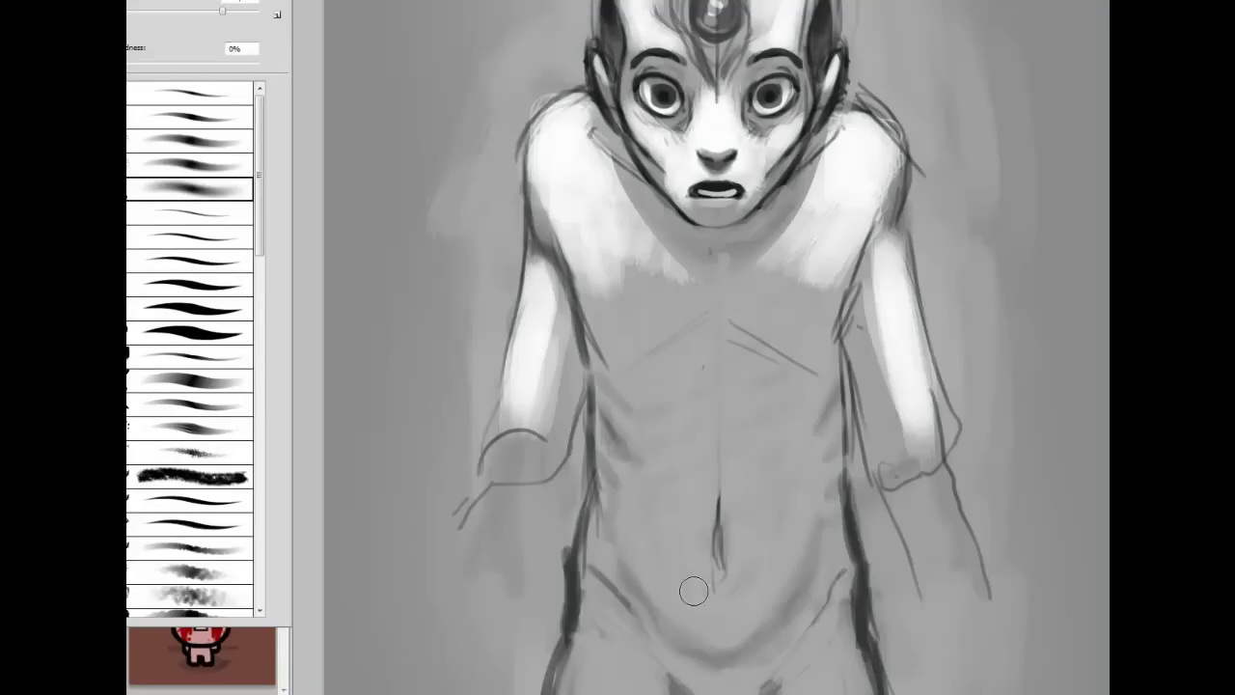
pyautogui.press('F5')
pyautogui.moveTo(763, 549)
pyautogui.mouseDown()
pyautogui.moveTo(656, 578)
pyautogui.moveTo(644, 521)
pyautogui.mouseUp()
pyautogui.moveTo(674, 563)
pyautogui.mouseDown()
pyautogui.moveTo(749, 598)
pyautogui.moveTo(684, 516)
pyautogui.moveTo(675, 415)
pyautogui.moveTo(666, 475)
pyautogui.moveTo(694, 424)
pyautogui.moveTo(736, 440)
pyautogui.moveTo(779, 559)
pyautogui.moveTo(724, 414)
pyautogui.moveTo(656, 514)
pyautogui.moveTo(690, 550)
pyautogui.moveTo(701, 455)
pyautogui.moveTo(749, 478)
pyautogui.moveTo(748, 571)
pyautogui.moveTo(700, 418)
pyautogui.moveTo(673, 384)
pyautogui.moveTo(758, 398)
pyautogui.moveTo(796, 450)
pyautogui.moveTo(785, 541)
pyautogui.moveTo(770, 422)
pyautogui.mouseUp()
pyautogui.moveTo(656, 440)
pyautogui.mouseDown()
pyautogui.moveTo(730, 406)
pyautogui.moveTo(733, 383)
pyautogui.moveTo(686, 405)
pyautogui.moveTo(689, 394)
pyautogui.moveTo(697, 410)
pyautogui.moveTo(677, 475)
pyautogui.moveTo(773, 443)
pyautogui.moveTo(766, 502)
pyautogui.moveTo(721, 577)
pyautogui.moveTo(685, 454)
pyautogui.moveTo(679, 591)
pyautogui.moveTo(704, 446)
pyautogui.moveTo(777, 547)
pyautogui.mouseUp()
pyautogui.moveTo(724, 637); pyautogui.dragTo(793, 556)
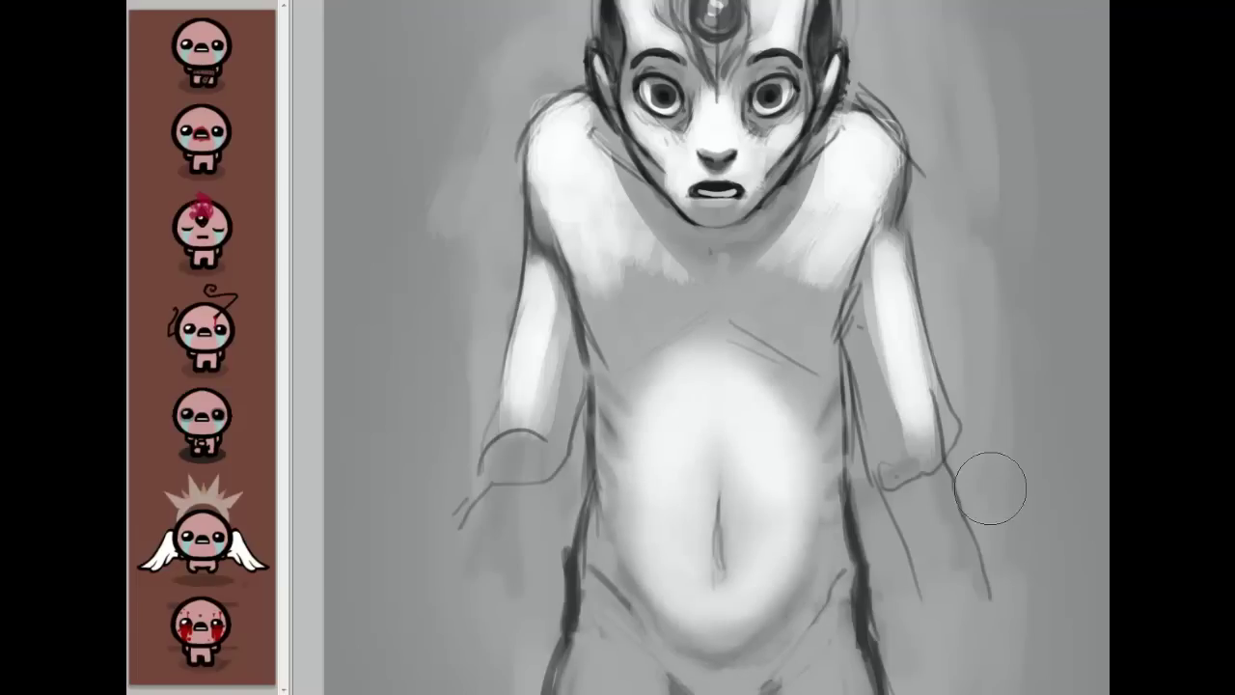
# Step: Extend the soft light from the shoulders down over both sides of the chest with an enlarged brush
pyautogui.moveTo(1096, 461); pyautogui.dragTo(1088, 440)
pyautogui.press('[')
pyautogui.press('[')
pyautogui.press('[')
pyautogui.press('[')
pyautogui.press('[')
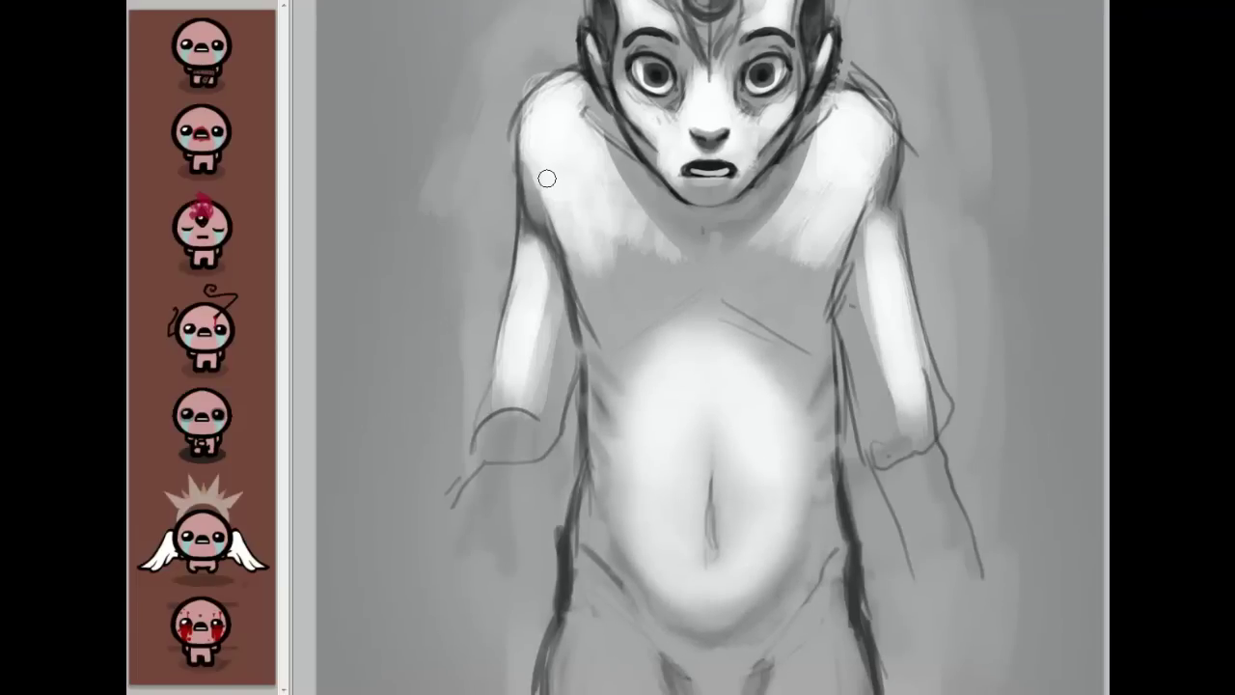
pyautogui.press(']')
pyautogui.press(']')
pyautogui.press(']')
pyautogui.press(']')
pyautogui.press(']')
pyautogui.press(']')
pyautogui.moveTo(595, 208)
pyautogui.mouseDown()
pyautogui.moveTo(626, 255)
pyautogui.moveTo(617, 262)
pyautogui.moveTo(665, 193)
pyautogui.mouseUp()
pyautogui.moveTo(821, 212); pyautogui.dragTo(767, 288)
pyautogui.press(']')
# Step: Sample a grey from the hip, shade the underside of the belly, and darken the navel crease
pyautogui.keyDown('alt'); pyautogui.click(600, 562); pyautogui.keyUp('alt')
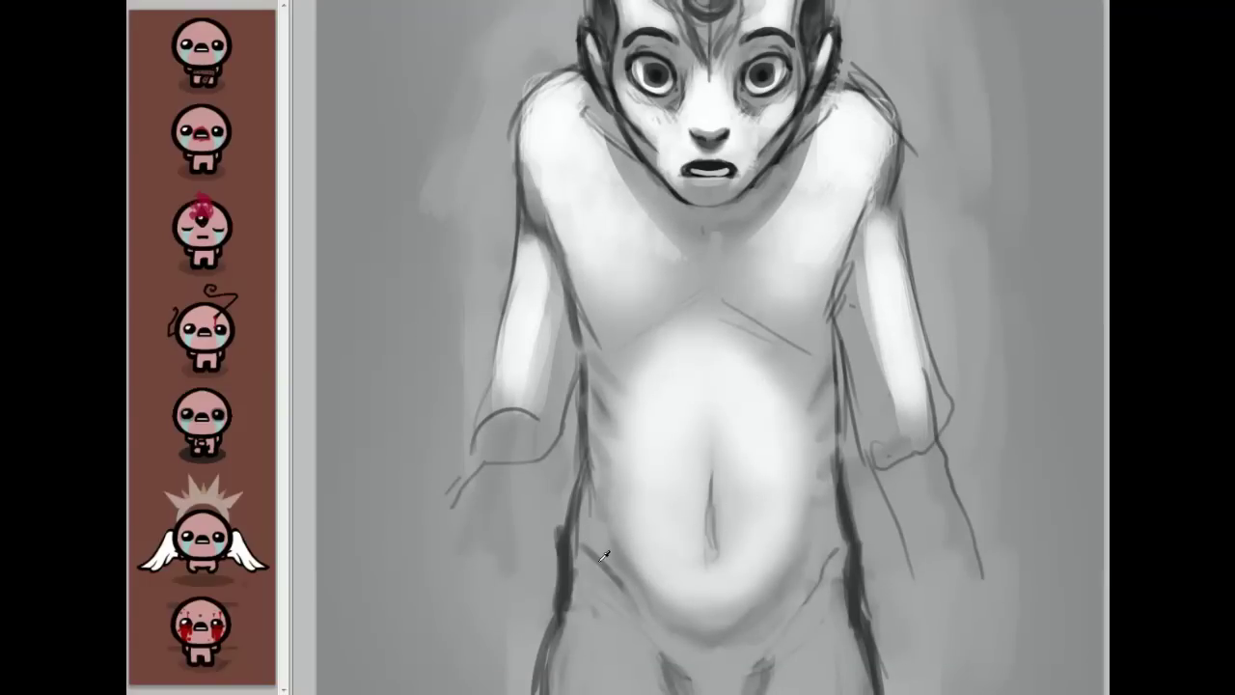
pyautogui.press('[')
pyautogui.press('[')
pyautogui.moveTo(625, 545); pyautogui.dragTo(658, 572)
pyautogui.moveTo(735, 614)
pyautogui.mouseDown()
pyautogui.moveTo(657, 555)
pyautogui.moveTo(799, 528)
pyautogui.moveTo(712, 601)
pyautogui.moveTo(627, 512)
pyautogui.moveTo(735, 575)
pyautogui.moveTo(718, 581)
pyautogui.moveTo(681, 547)
pyautogui.mouseUp()
pyautogui.press('[')
pyautogui.press('[')
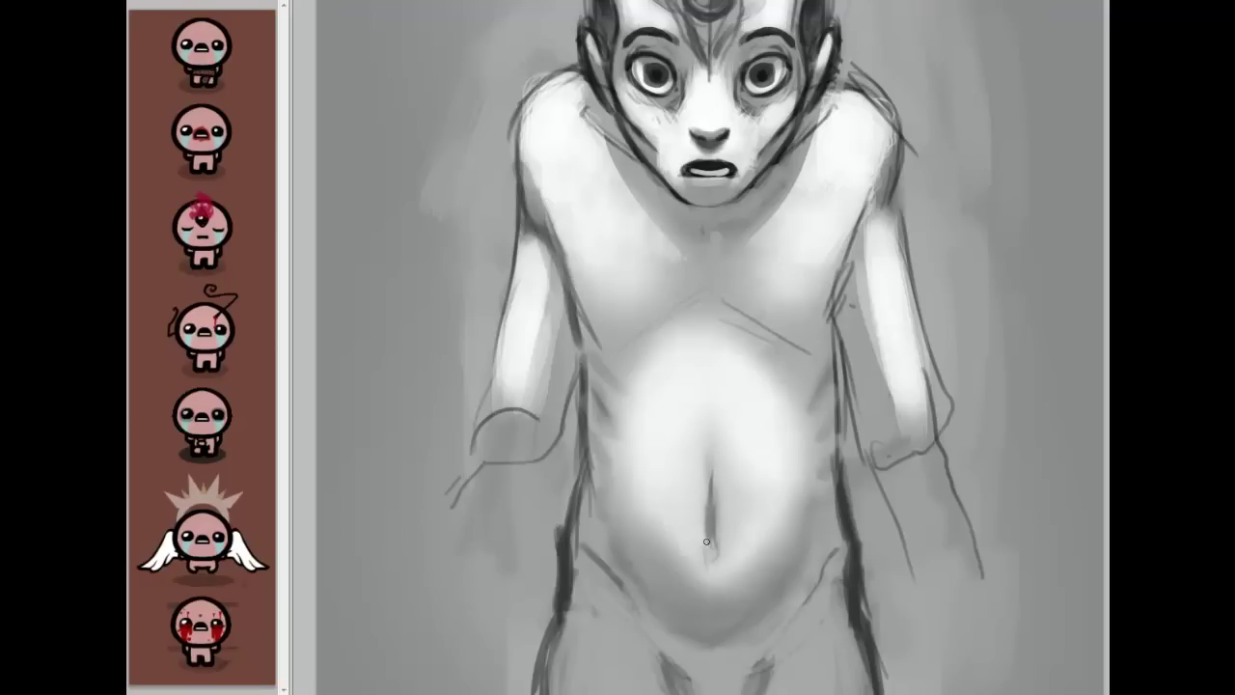
pyautogui.moveTo(718, 511); pyautogui.dragTo(713, 552)
# Step: Tone down the highlight on the upper belly with a large soft grey brush, blending it into the ribcage
pyautogui.press('F5')
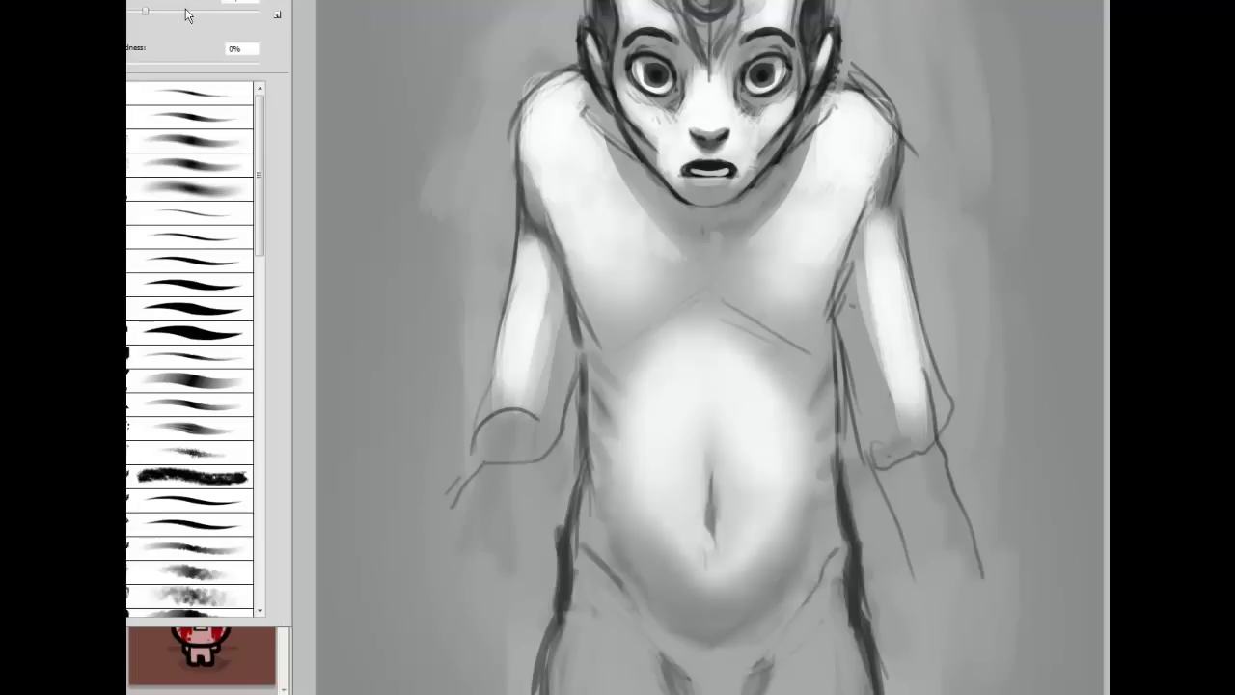
pyautogui.press('F5')
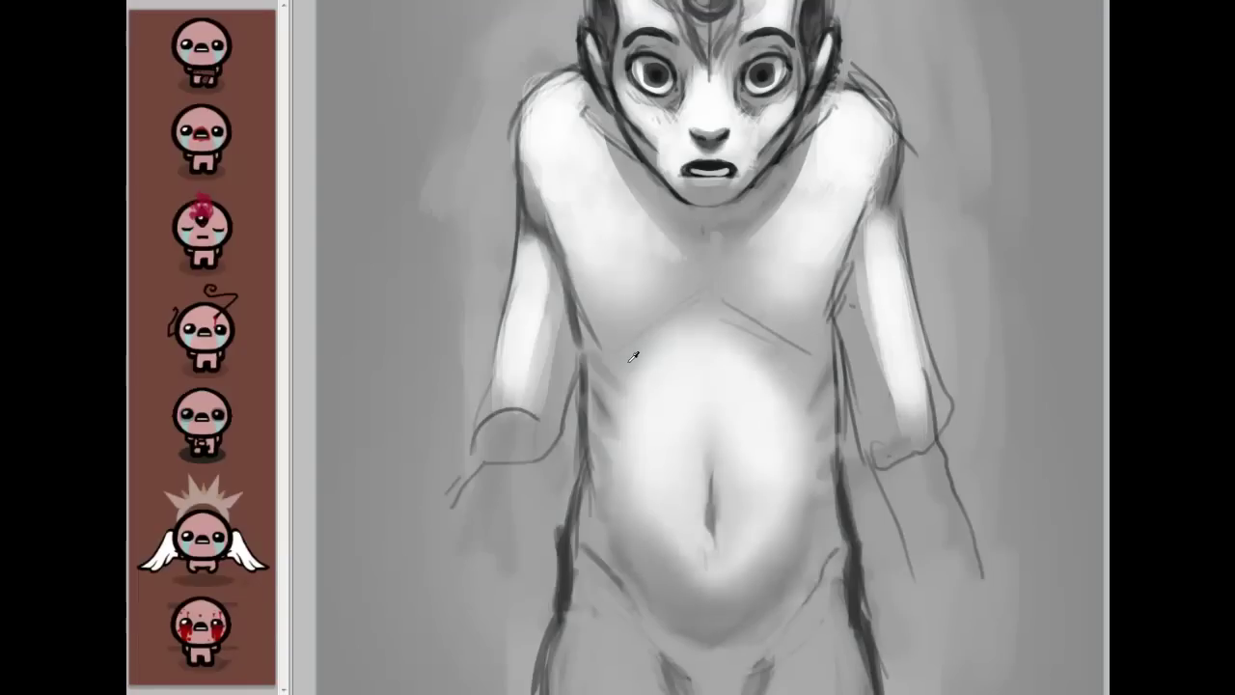
pyautogui.press(']')
pyautogui.press(']')
pyautogui.press(']')
pyautogui.press(']')
pyautogui.press(']')
pyautogui.press(']')
pyautogui.press(']')
pyautogui.press(']')
pyautogui.press(']')
pyautogui.press(']')
pyautogui.press('[')
pyautogui.press('[')
pyautogui.press('[')
pyautogui.moveTo(705, 330); pyautogui.dragTo(679, 358)
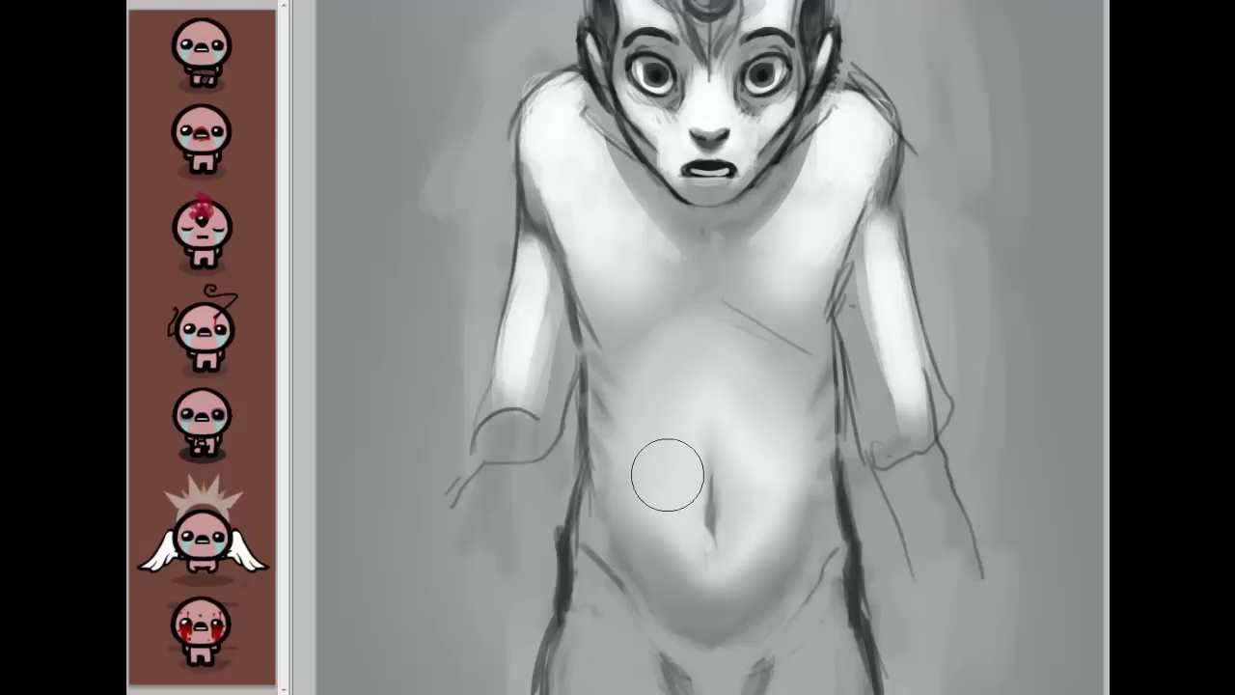
# Step: Paint dark background shadow on the figure's right side, between torso and arm and outside the forearm
pyautogui.press('[')
pyautogui.moveTo(836, 345)
pyautogui.mouseDown()
pyautogui.moveTo(854, 403)
pyautogui.moveTo(839, 412)
pyautogui.moveTo(835, 331)
pyautogui.moveTo(861, 479)
pyautogui.moveTo(864, 428)
pyautogui.moveTo(855, 472)
pyautogui.moveTo(841, 406)
pyautogui.moveTo(859, 538)
pyautogui.moveTo(865, 487)
pyautogui.moveTo(889, 520)
pyautogui.mouseUp()
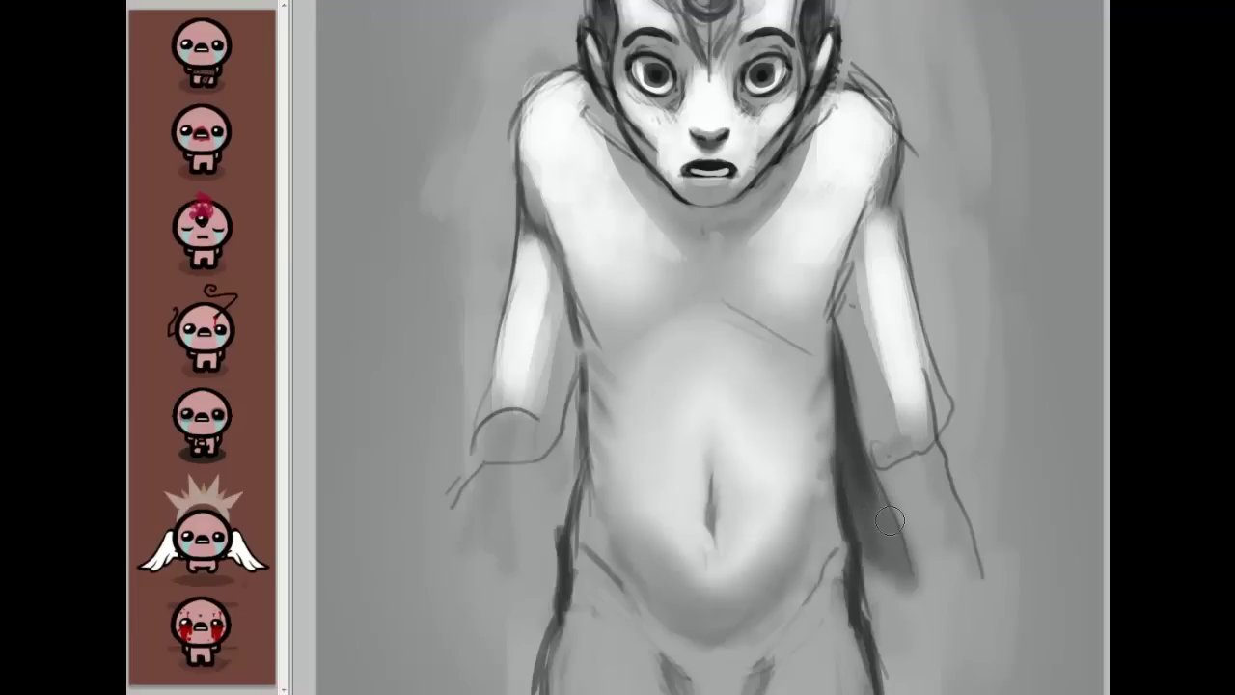
pyautogui.moveTo(882, 567)
pyautogui.mouseDown()
pyautogui.moveTo(908, 679)
pyautogui.moveTo(887, 561)
pyautogui.moveTo(926, 675)
pyautogui.mouseUp()
pyautogui.moveTo(962, 358)
pyautogui.mouseDown()
pyautogui.moveTo(965, 318)
pyautogui.moveTo(1012, 579)
pyautogui.moveTo(1061, 675)
pyautogui.moveTo(1056, 509)
pyautogui.moveTo(1078, 535)
pyautogui.moveTo(1094, 675)
pyautogui.moveTo(1003, 579)
pyautogui.moveTo(1099, 536)
pyautogui.moveTo(1086, 473)
pyautogui.mouseUp()
pyautogui.moveTo(954, 286); pyautogui.dragTo(930, 411)
pyautogui.moveTo(995, 608)
pyautogui.mouseDown()
pyautogui.moveTo(981, 501)
pyautogui.moveTo(1016, 540)
pyautogui.moveTo(1063, 563)
pyautogui.moveTo(1008, 577)
pyautogui.moveTo(1026, 600)
pyautogui.moveTo(1013, 616)
pyautogui.moveTo(1018, 382)
pyautogui.moveTo(969, 493)
pyautogui.moveTo(1003, 423)
pyautogui.moveTo(1059, 367)
pyautogui.moveTo(1024, 426)
pyautogui.moveTo(965, 391)
pyautogui.moveTo(958, 307)
pyautogui.moveTo(1006, 174)
pyautogui.mouseUp()
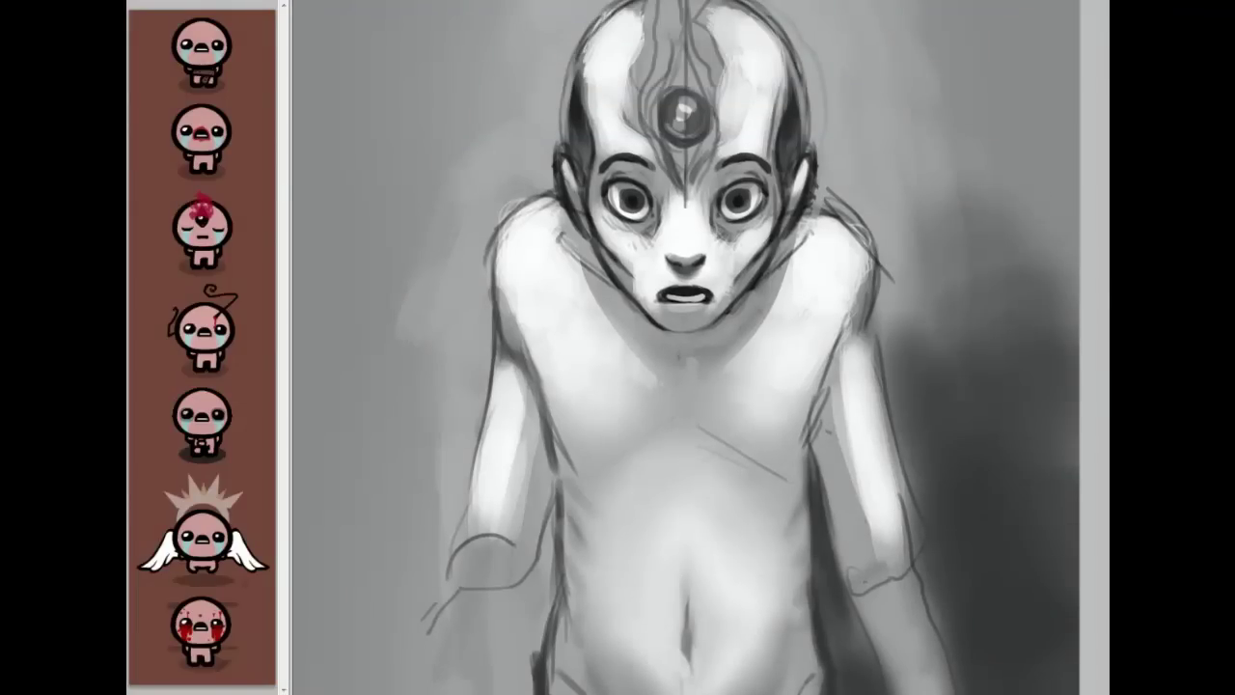
# Step: Paint matching dark background shadow on the figure's left side, between torso and arm and up past the shoulder
pyautogui.scroll(-3, 684, 347)
pyautogui.moveTo(550, 395)
pyautogui.mouseDown()
pyautogui.moveTo(545, 487)
pyautogui.moveTo(519, 585)
pyautogui.moveTo(517, 540)
pyautogui.moveTo(506, 632)
pyautogui.moveTo(477, 692)
pyautogui.mouseUp()
pyautogui.moveTo(506, 613)
pyautogui.mouseDown()
pyautogui.moveTo(490, 687)
pyautogui.moveTo(504, 643)
pyautogui.mouseUp()
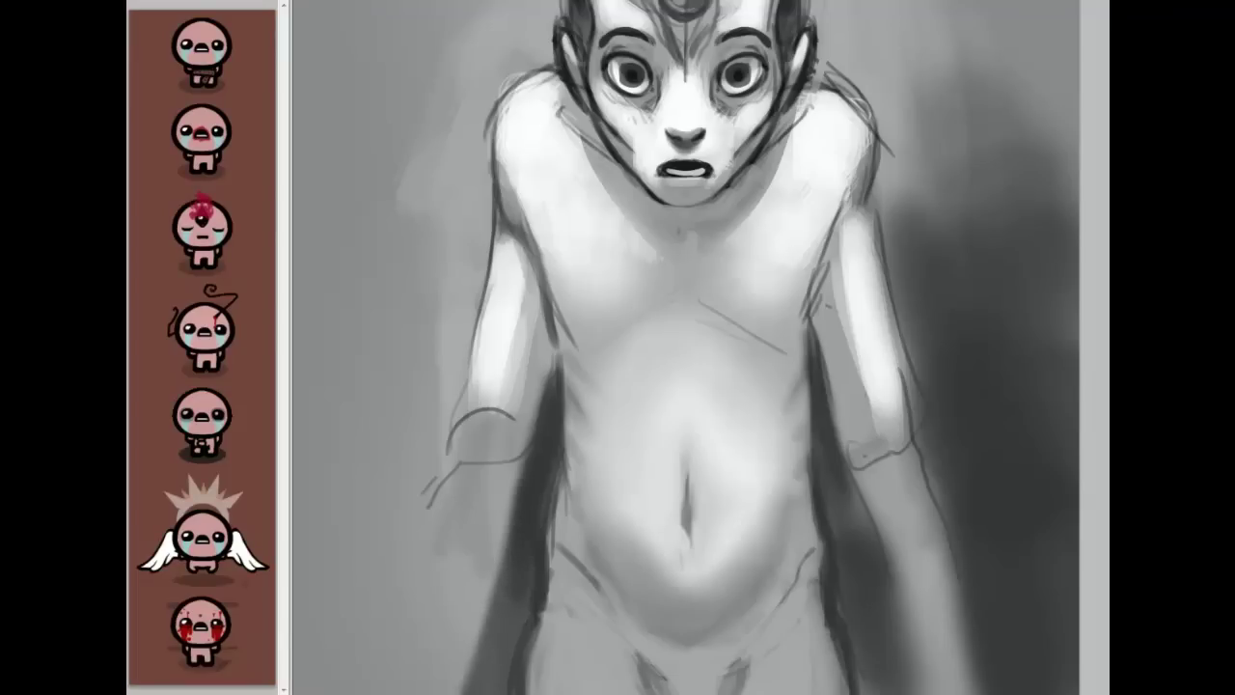
pyautogui.moveTo(1013, 554); pyautogui.dragTo(1044, 554)
pyautogui.moveTo(487, 390)
pyautogui.mouseDown()
pyautogui.moveTo(454, 517)
pyautogui.moveTo(441, 640)
pyautogui.moveTo(454, 494)
pyautogui.moveTo(381, 690)
pyautogui.mouseUp()
pyautogui.press(']')
pyautogui.press(']')
pyautogui.moveTo(441, 502)
pyautogui.mouseDown()
pyautogui.moveTo(381, 608)
pyautogui.moveTo(441, 369)
pyautogui.moveTo(364, 320)
pyautogui.moveTo(377, 241)
pyautogui.moveTo(383, 660)
pyautogui.mouseUp()
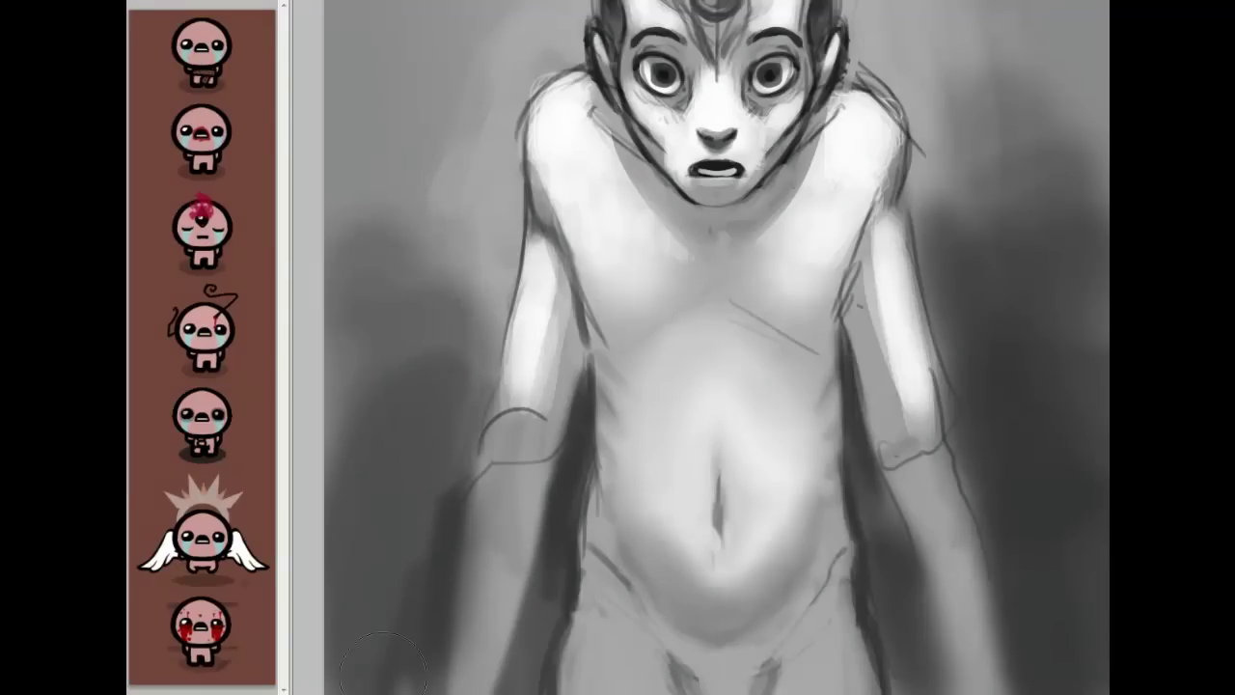
pyautogui.moveTo(391, 408)
pyautogui.mouseDown()
pyautogui.moveTo(405, 582)
pyautogui.moveTo(376, 633)
pyautogui.moveTo(353, 591)
pyautogui.moveTo(378, 396)
pyautogui.moveTo(388, 464)
pyautogui.moveTo(463, 358)
pyautogui.moveTo(431, 345)
pyautogui.moveTo(430, 164)
pyautogui.moveTo(397, 160)
pyautogui.moveTo(390, 292)
pyautogui.moveTo(307, 277)
pyautogui.moveTo(350, 138)
pyautogui.moveTo(440, 84)
pyautogui.mouseUp()
pyautogui.moveTo(511, 280)
pyautogui.mouseDown()
pyautogui.moveTo(455, 83)
pyautogui.moveTo(472, 10)
pyautogui.mouseUp()
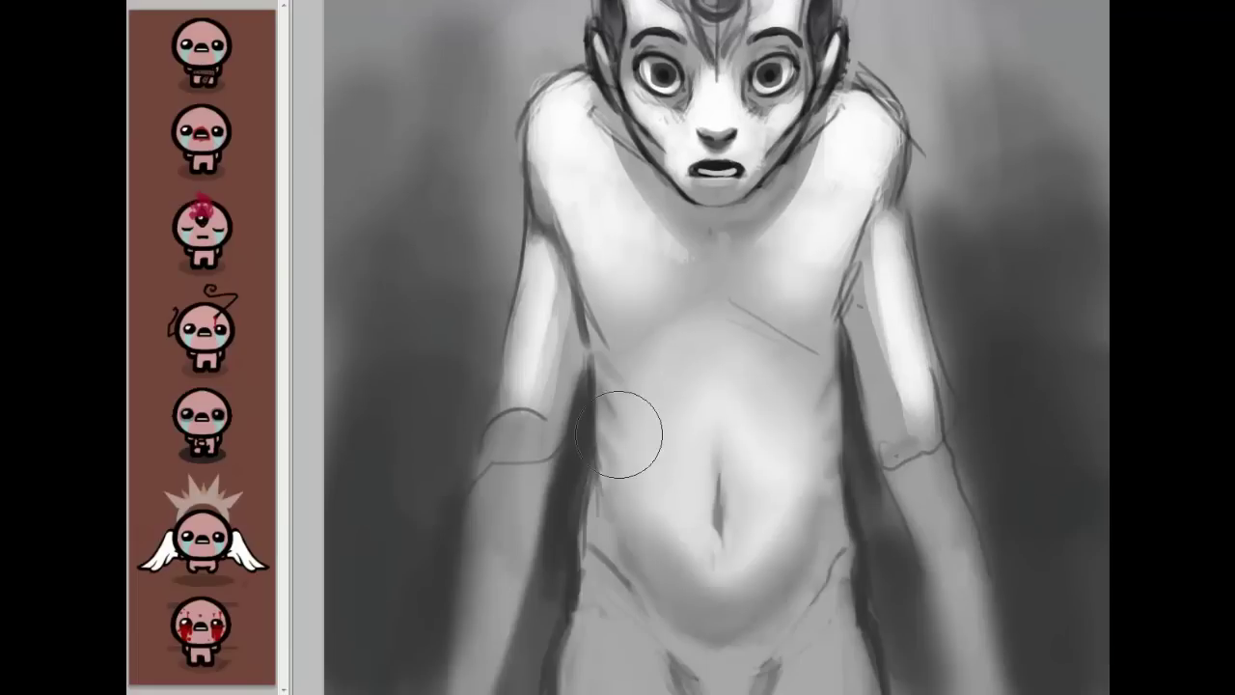
# Step: Paint soft light tones on both upper thighs below the hips
pyautogui.scroll(1, 715, 376)
pyautogui.scroll(-1, 716, 377)
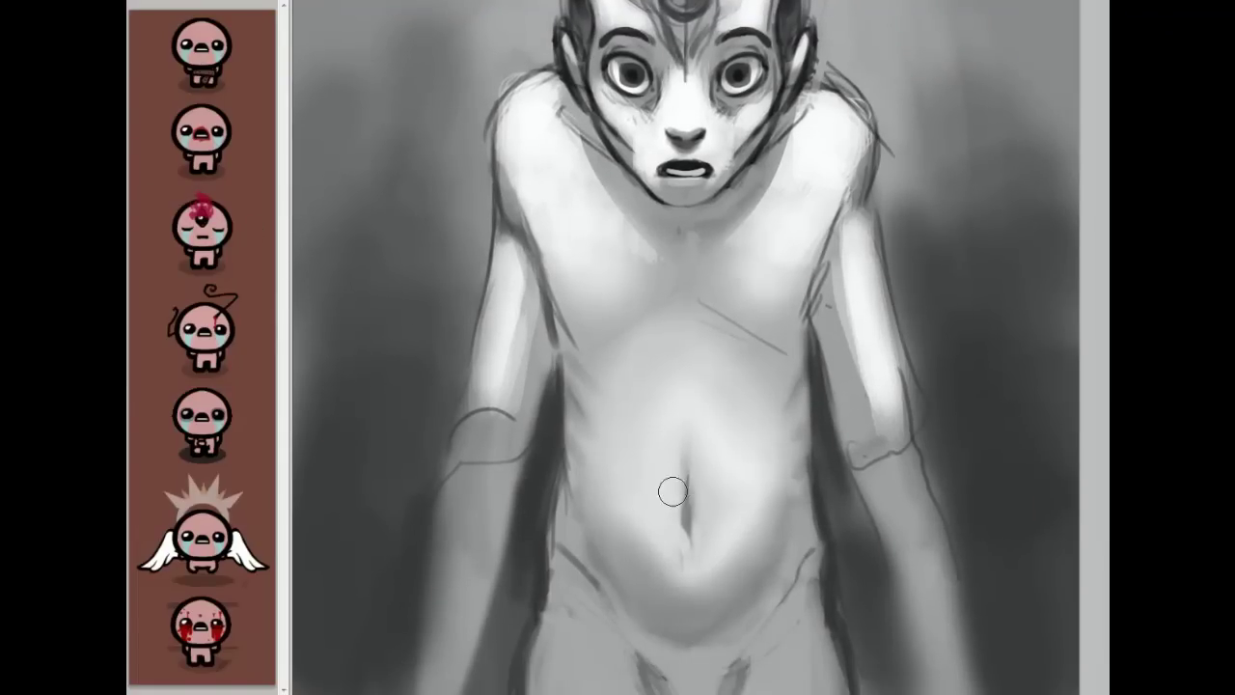
pyautogui.moveTo(580, 635)
pyautogui.mouseDown()
pyautogui.moveTo(562, 637)
pyautogui.moveTo(563, 611)
pyautogui.moveTo(583, 604)
pyautogui.moveTo(560, 601)
pyautogui.moveTo(536, 675)
pyautogui.moveTo(573, 611)
pyautogui.moveTo(594, 631)
pyautogui.mouseUp()
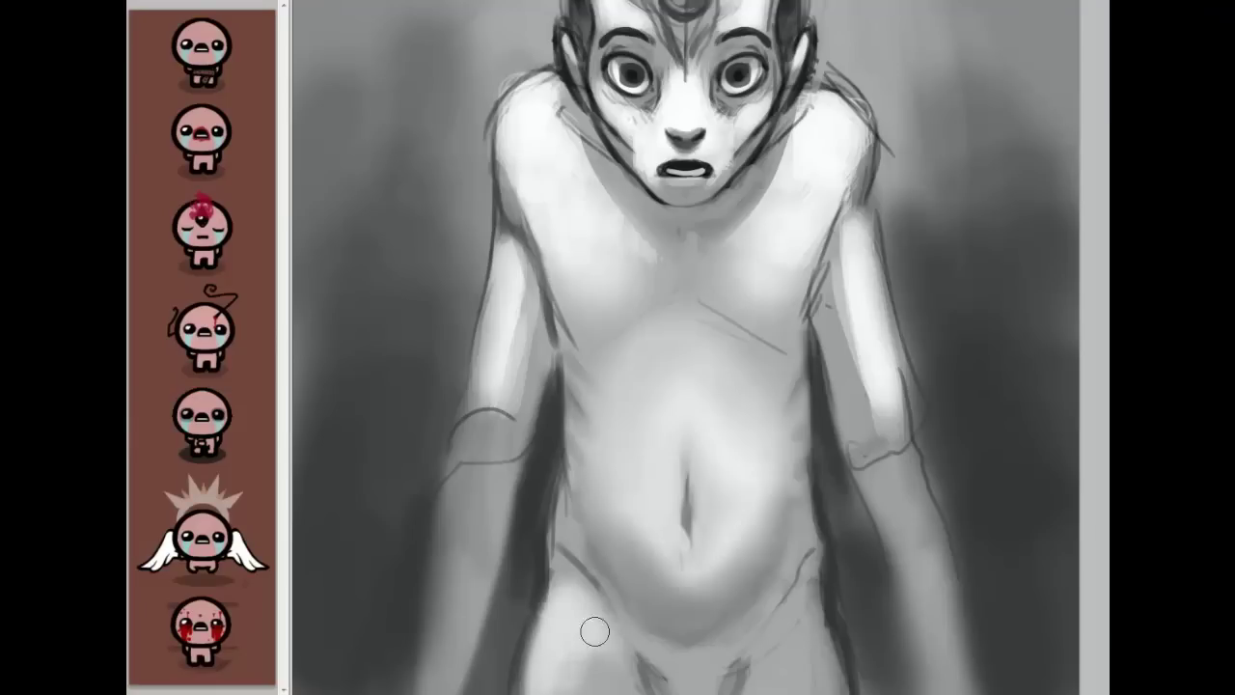
pyautogui.moveTo(799, 630)
pyautogui.mouseDown()
pyautogui.moveTo(812, 588)
pyautogui.moveTo(828, 677)
pyautogui.moveTo(812, 582)
pyautogui.moveTo(789, 670)
pyautogui.mouseUp()
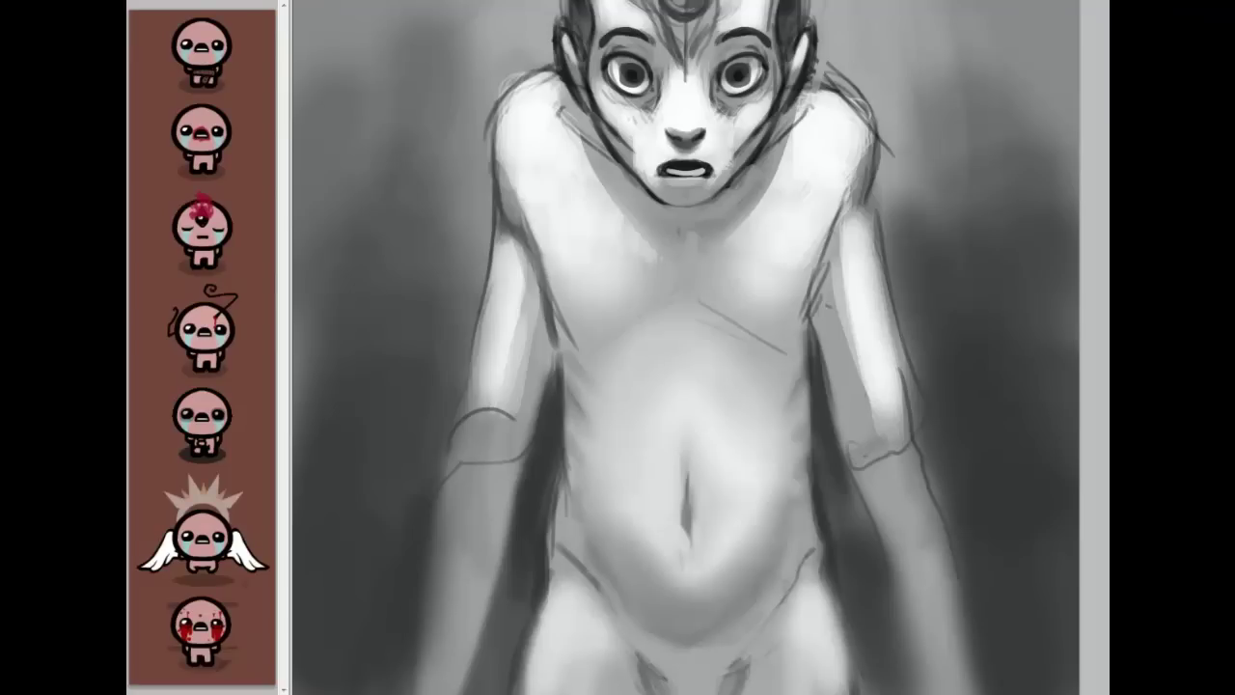
# Step: Lighten both forearms below the elbows and clean up the outer edge of the left one against the background
pyautogui.moveTo(869, 511)
pyautogui.mouseDown()
pyautogui.moveTo(917, 604)
pyautogui.moveTo(879, 491)
pyautogui.moveTo(926, 501)
pyautogui.moveTo(941, 589)
pyautogui.moveTo(880, 540)
pyautogui.moveTo(912, 618)
pyautogui.mouseUp()
pyautogui.moveTo(468, 446)
pyautogui.mouseDown()
pyautogui.moveTo(444, 595)
pyautogui.moveTo(469, 643)
pyautogui.moveTo(485, 485)
pyautogui.moveTo(421, 630)
pyautogui.moveTo(488, 443)
pyautogui.mouseUp()
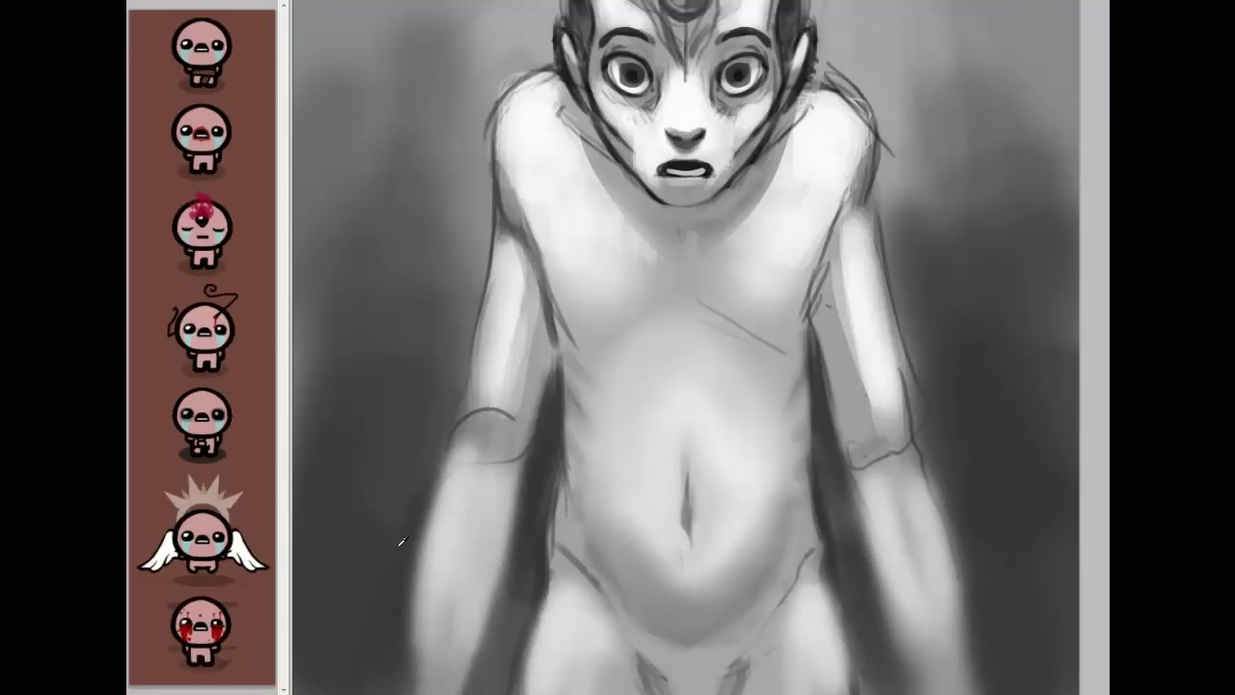
pyautogui.moveTo(422, 494)
pyautogui.mouseDown()
pyautogui.moveTo(415, 647)
pyautogui.moveTo(432, 511)
pyautogui.mouseUp()
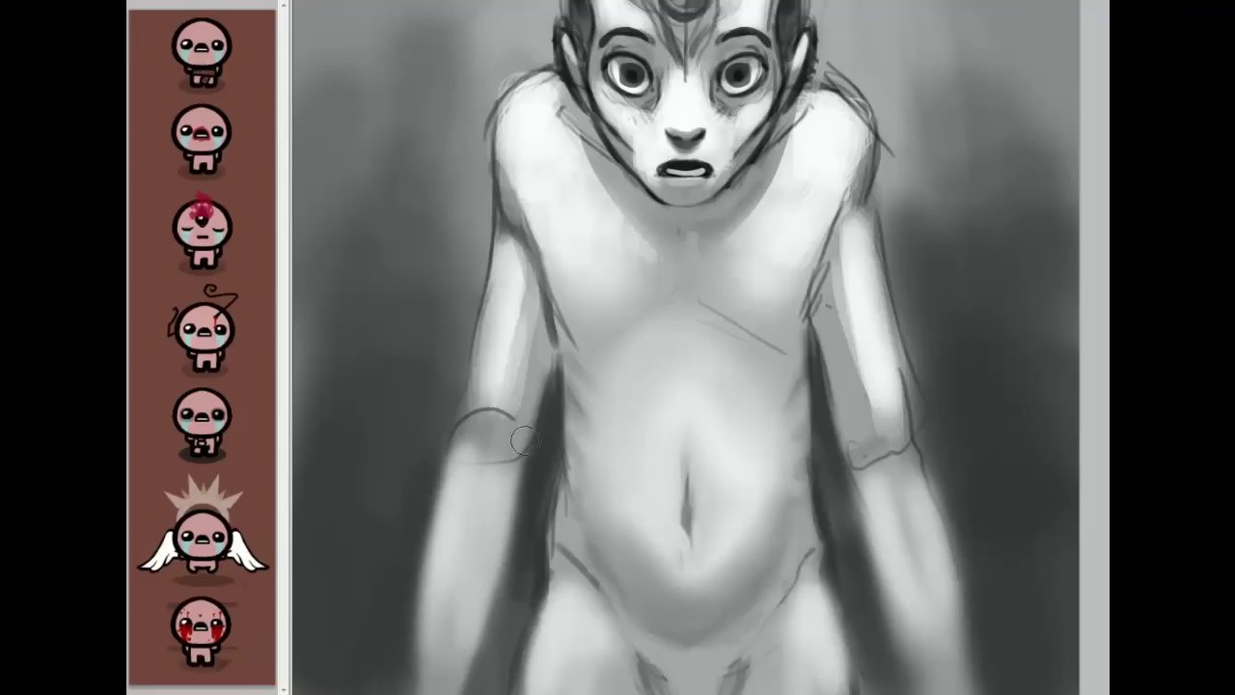
pyautogui.scroll(2, 685, 347)
pyautogui.scroll(-2, 685, 347)
# Step: Lighten the inner side of the right upper arm and repaint the dark edge separating it from the torso
pyautogui.moveTo(850, 302)
pyautogui.mouseDown()
pyautogui.moveTo(854, 375)
pyautogui.moveTo(812, 299)
pyautogui.moveTo(862, 396)
pyautogui.mouseUp()
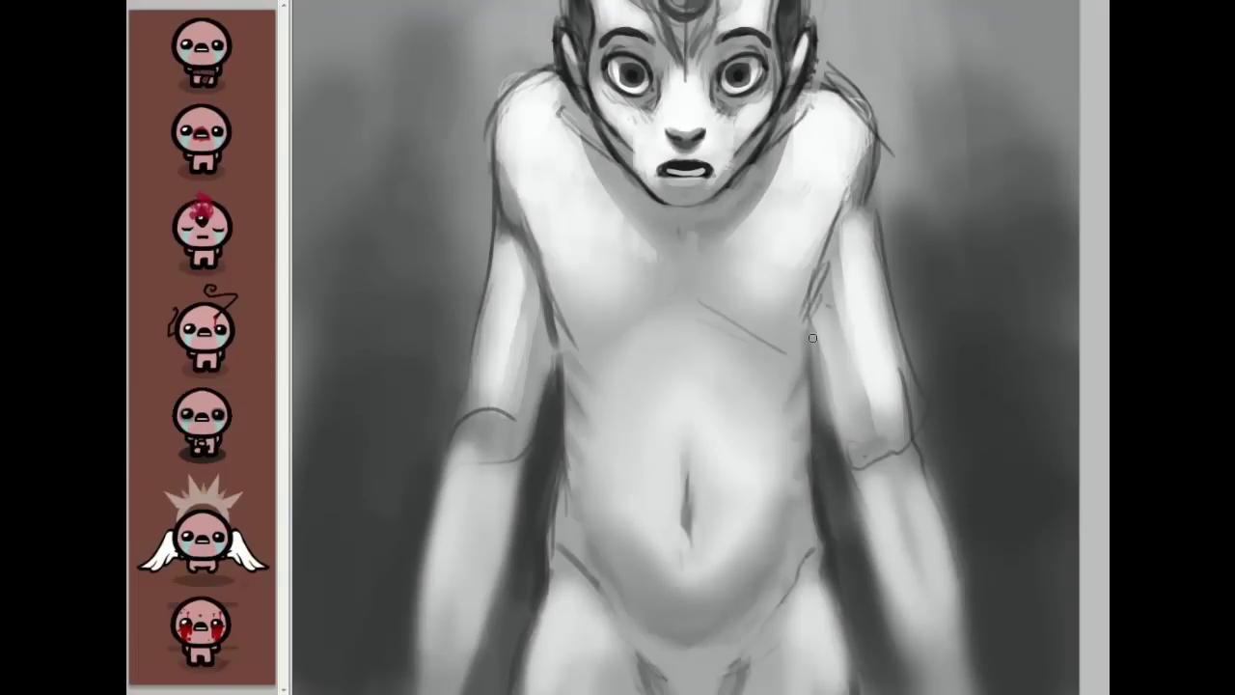
pyautogui.moveTo(812, 326); pyautogui.dragTo(821, 406)
pyautogui.moveTo(810, 296); pyautogui.dragTo(823, 423)
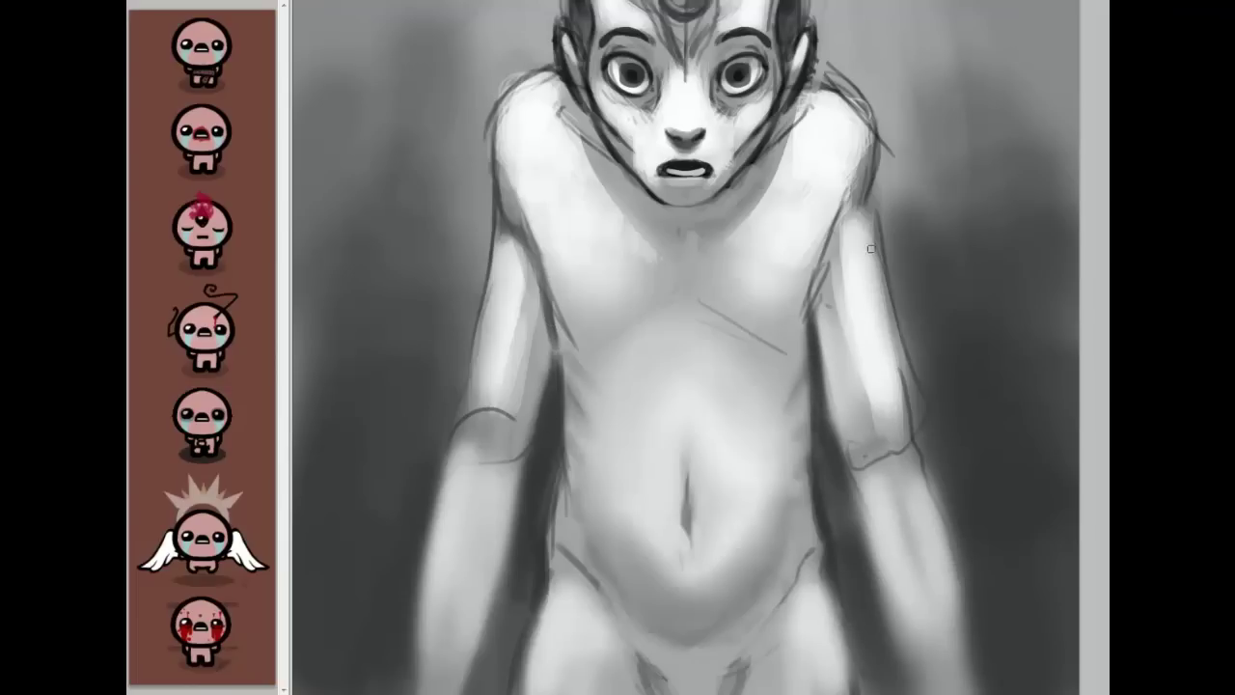
pyautogui.moveTo(817, 264); pyautogui.dragTo(804, 320)
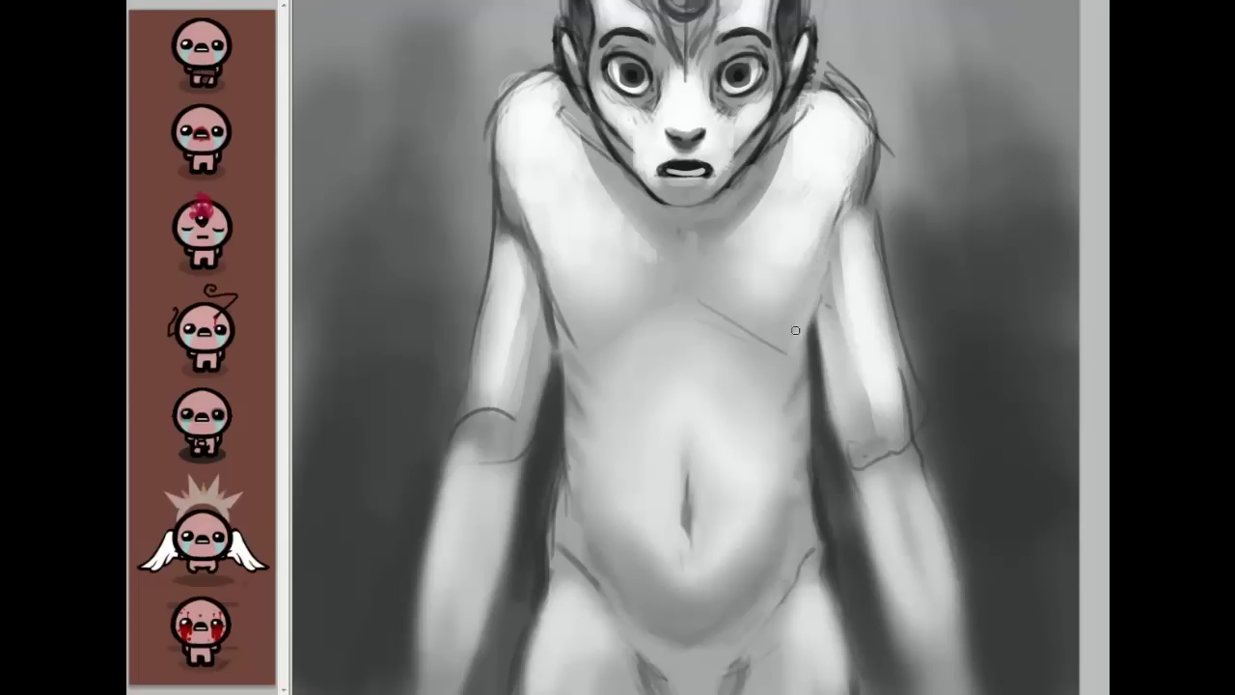
pyautogui.moveTo(830, 263); pyautogui.dragTo(813, 324)
pyautogui.moveTo(835, 242); pyautogui.dragTo(819, 330)
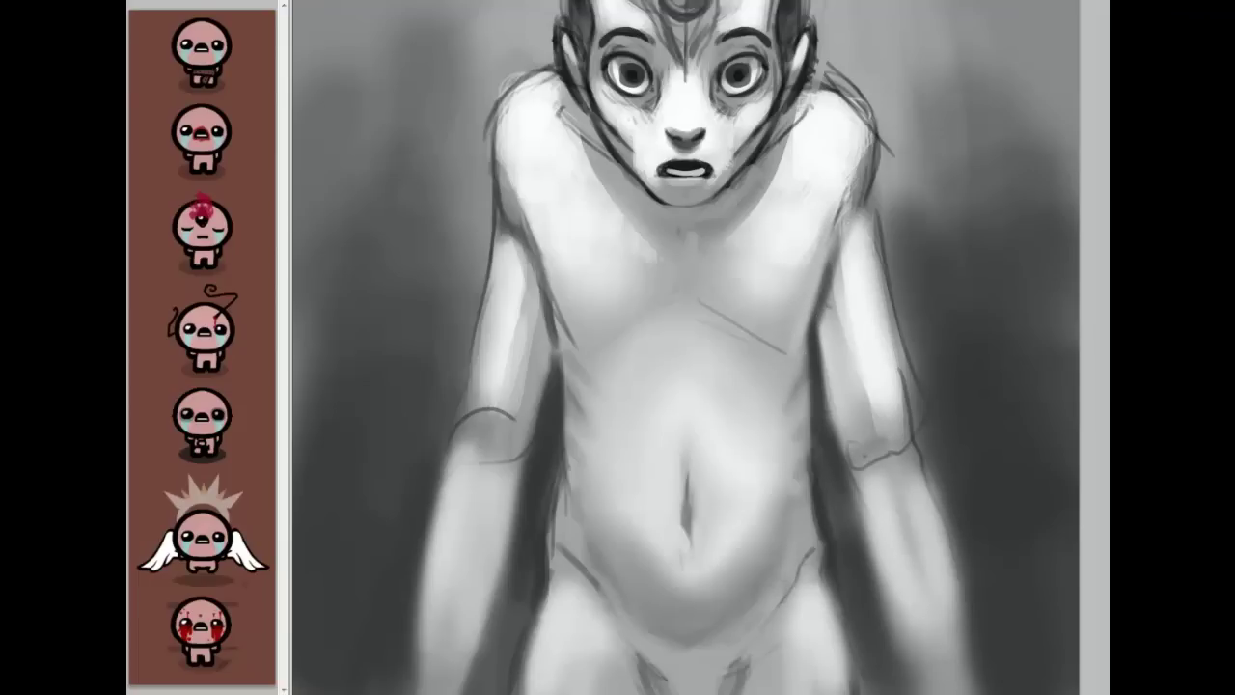
# Step: Define both elbows with dark creases and curved strokes closing off the ends of the upper arms
pyautogui.moveTo(887, 463)
pyautogui.mouseDown()
pyautogui.moveTo(859, 425)
pyautogui.moveTo(892, 482)
pyautogui.moveTo(869, 436)
pyautogui.mouseUp()
pyautogui.moveTo(516, 413); pyautogui.dragTo(494, 502)
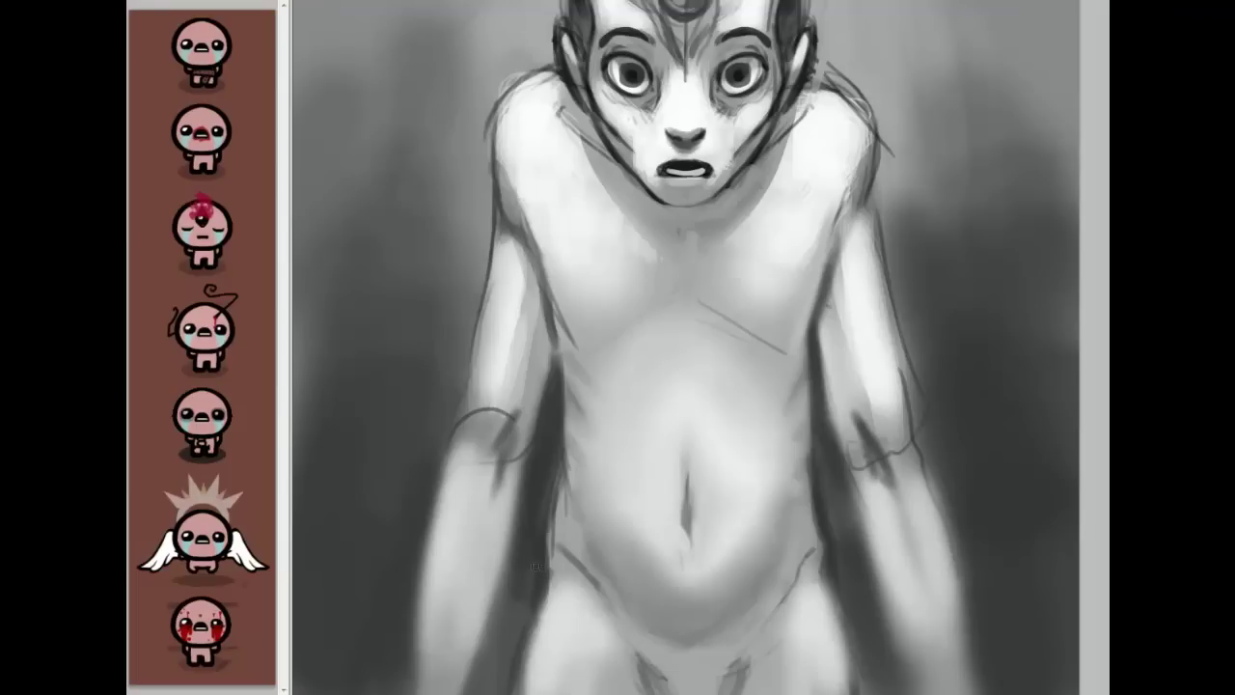
pyautogui.moveTo(514, 356)
pyautogui.mouseDown()
pyautogui.moveTo(477, 414)
pyautogui.moveTo(526, 424)
pyautogui.moveTo(478, 348)
pyautogui.moveTo(521, 429)
pyautogui.mouseUp()
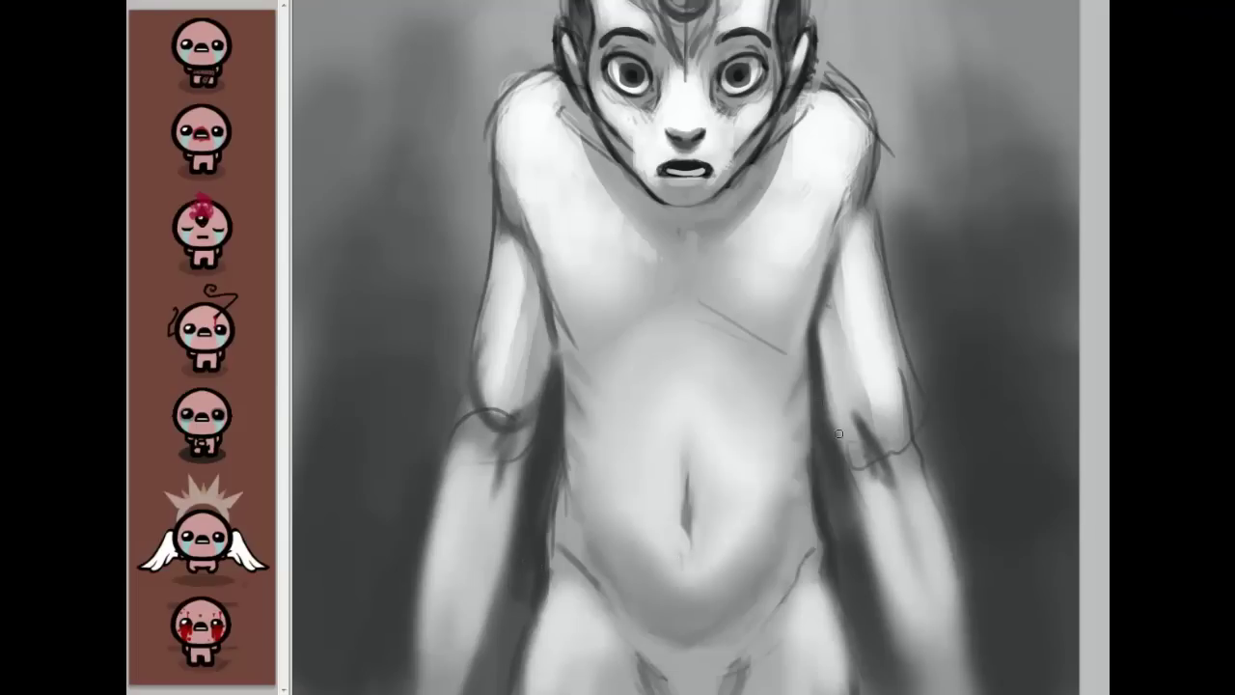
pyautogui.moveTo(838, 434)
pyautogui.mouseDown()
pyautogui.moveTo(868, 413)
pyautogui.moveTo(903, 436)
pyautogui.mouseUp()
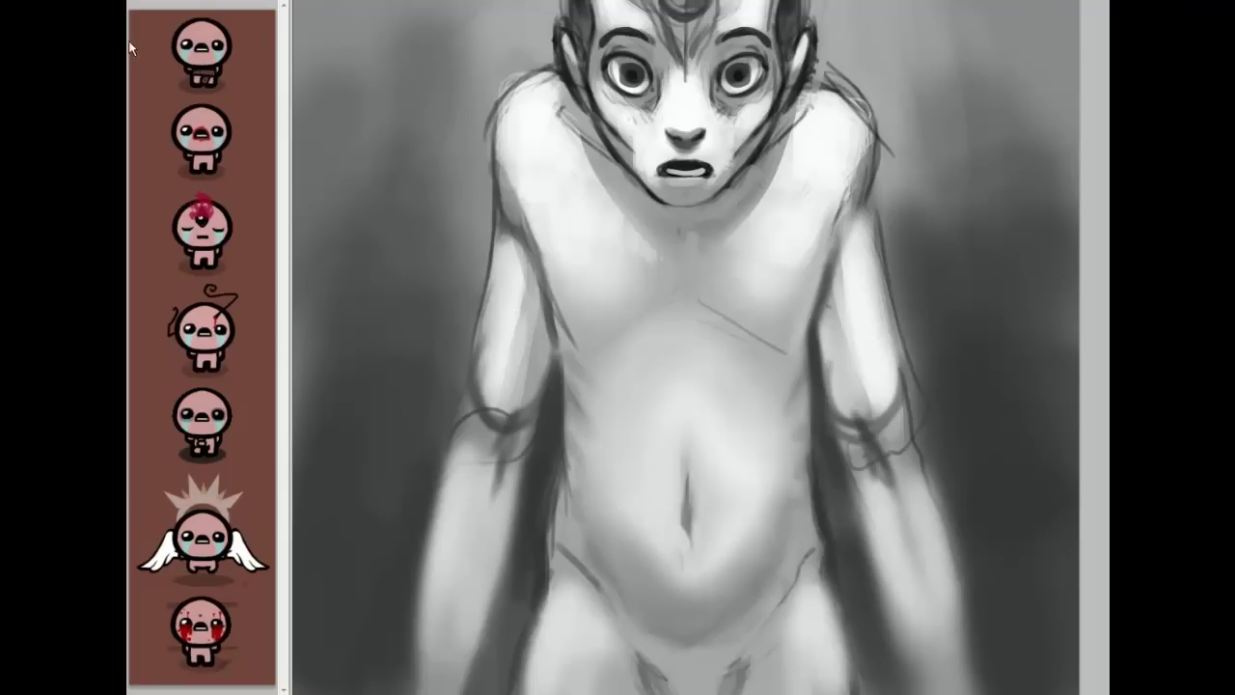
# Step: Select the lower body and forearms from the elbows and upper belly down, and move them up to shorten the figure
pyautogui.moveTo(545, 434); pyautogui.dragTo(444, 449)
pyautogui.hotkey('ctrl', 'd')
pyautogui.moveTo(666, 289)
pyautogui.mouseDown()
pyautogui.moveTo(697, 581)
pyautogui.moveTo(697, 289)
pyautogui.mouseUp()
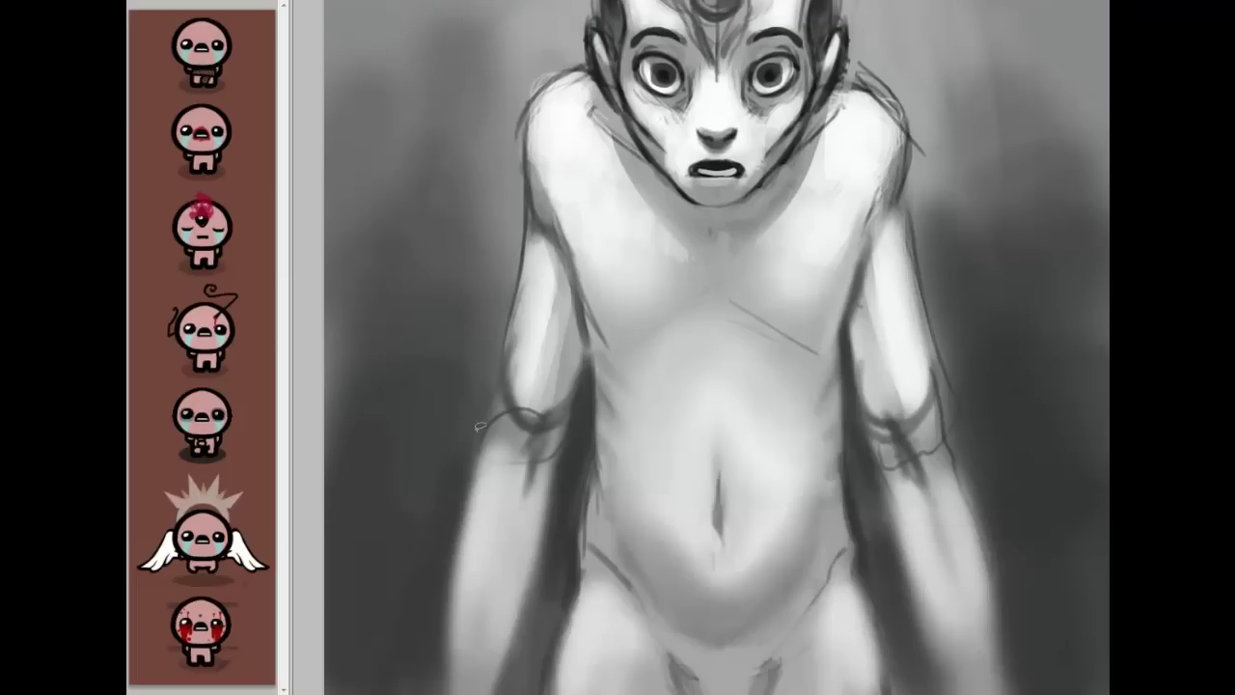
pyautogui.moveTo(590, 418)
pyautogui.mouseDown()
pyautogui.moveTo(718, 395)
pyautogui.moveTo(858, 441)
pyautogui.mouseUp()
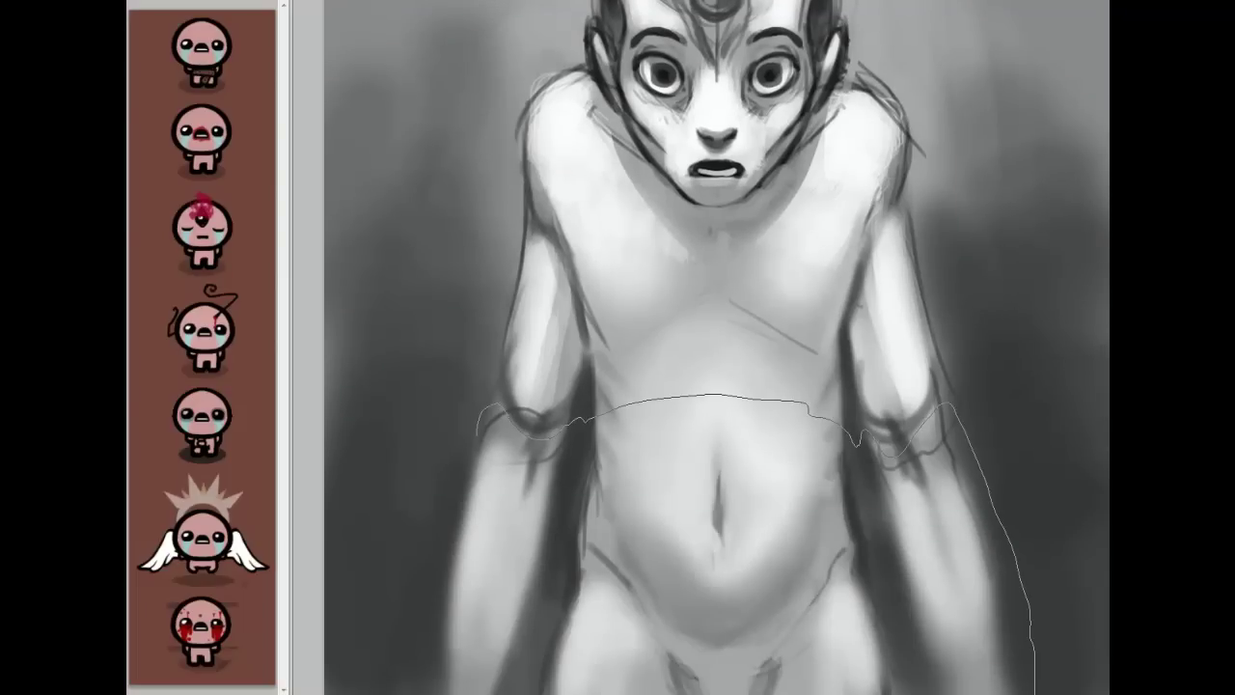
pyautogui.moveTo(469, 434); pyautogui.dragTo(478, 420)
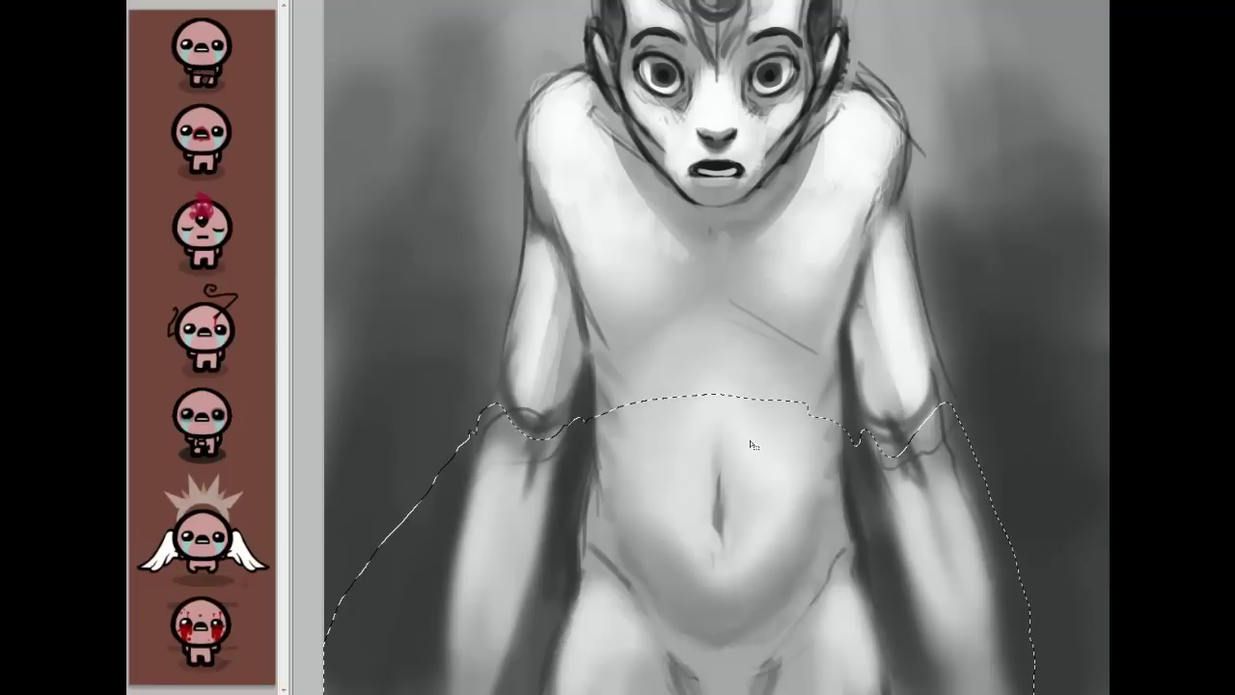
pyautogui.rightClick(747, 170)
pyautogui.click(815, 308)
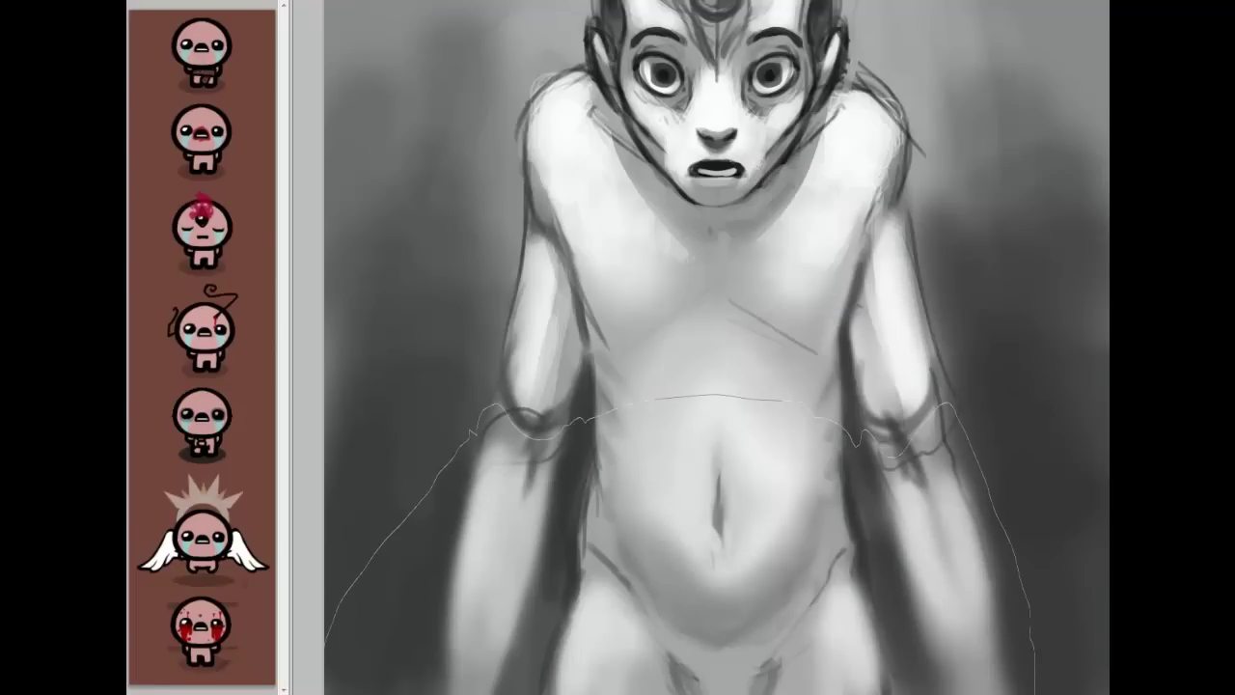
pyautogui.moveTo(821, 467)
pyautogui.mouseDown()
pyautogui.moveTo(826, 423)
pyautogui.moveTo(843, 471)
pyautogui.mouseUp()
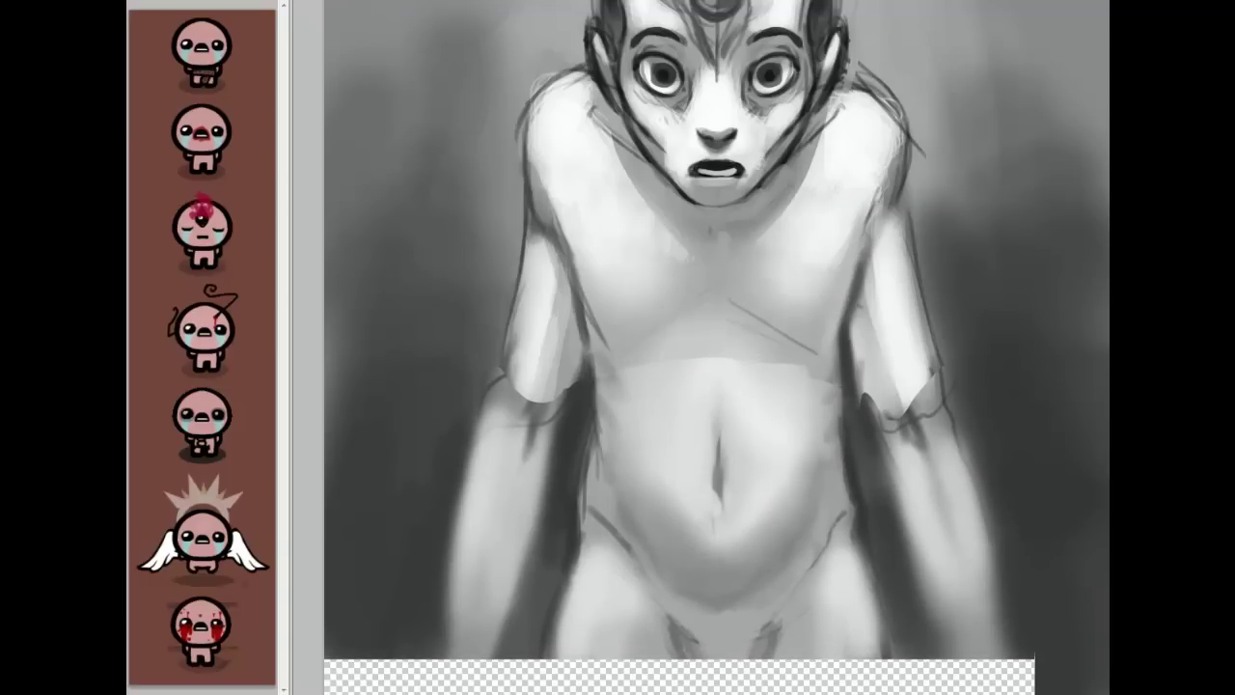
pyautogui.moveTo(1060, 343); pyautogui.dragTo(1029, 343)
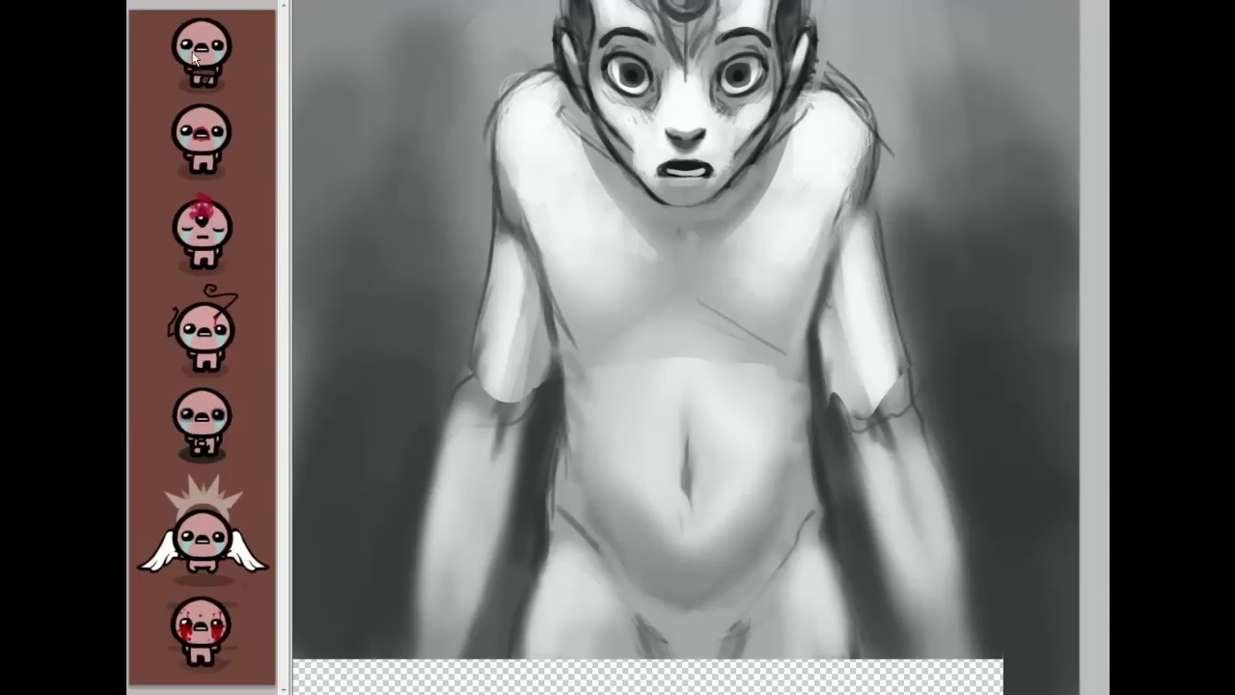
pyautogui.scroll(3, 823, 476)
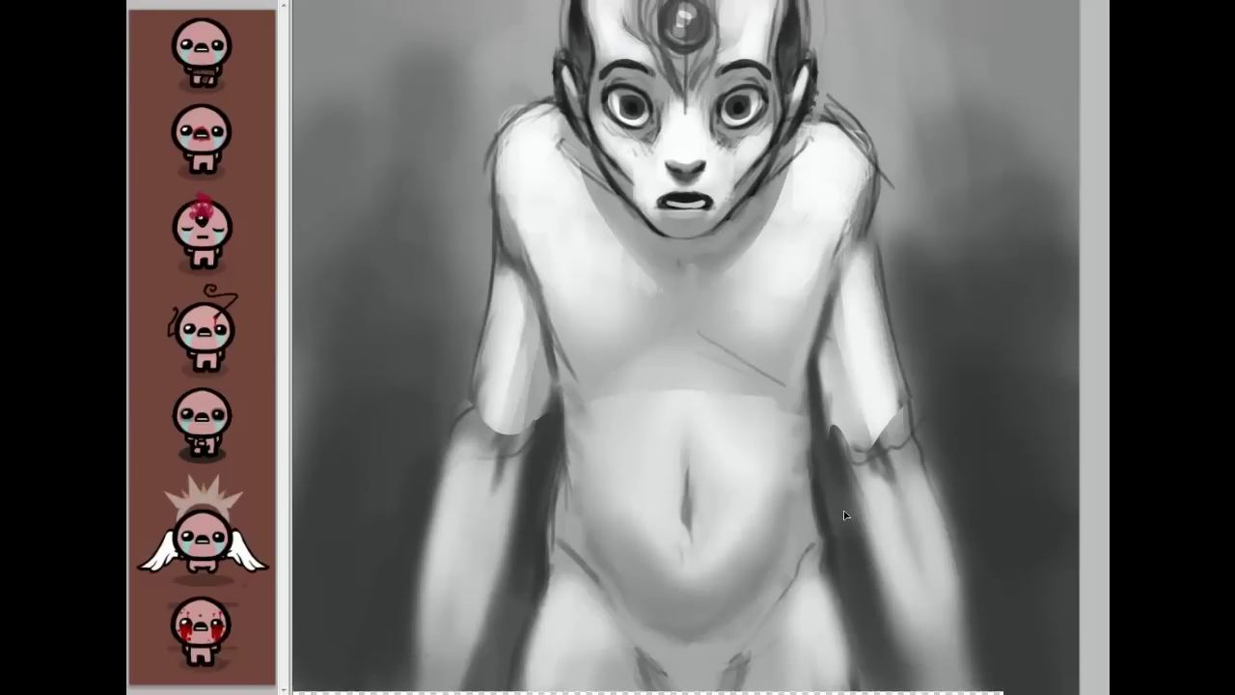
# Step: Crop the canvas to trim a narrow strip off its left side, keeping the full height around the figure
pyautogui.moveTo(686, 290)
pyautogui.mouseDown()
pyautogui.moveTo(713, 603)
pyautogui.moveTo(718, 289)
pyautogui.mouseUp()
pyautogui.hscroll(2, 707, 348)
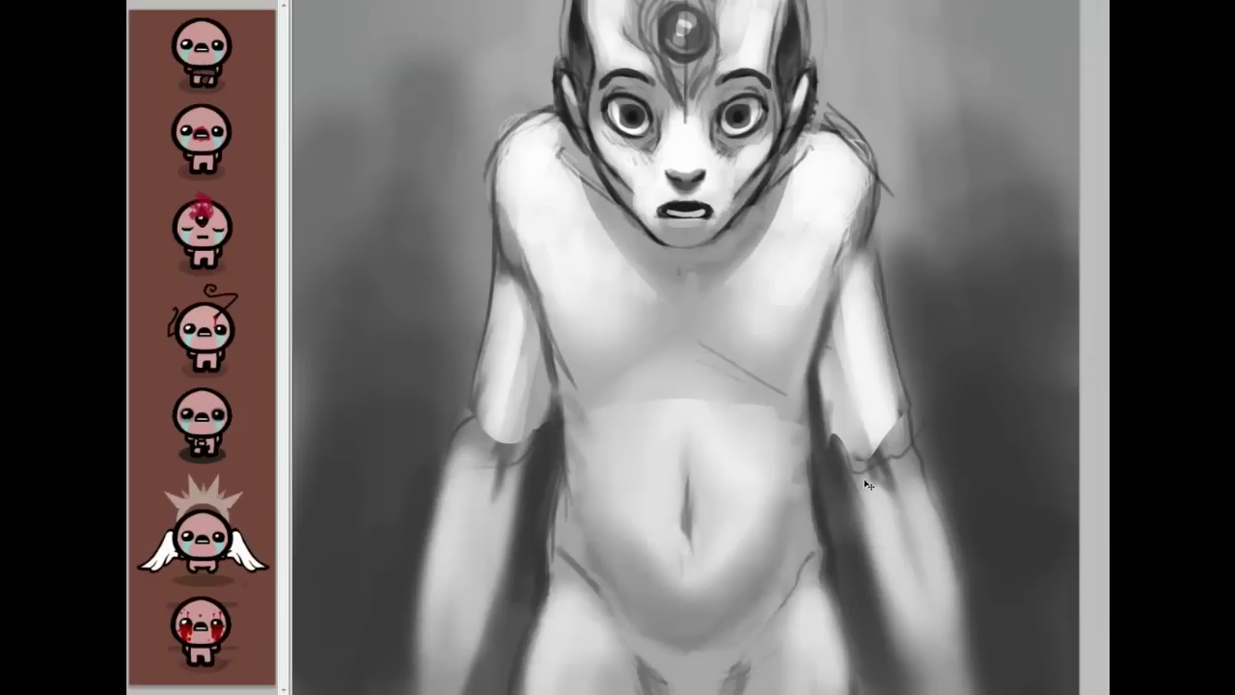
pyautogui.hscroll(-3, 876, 474)
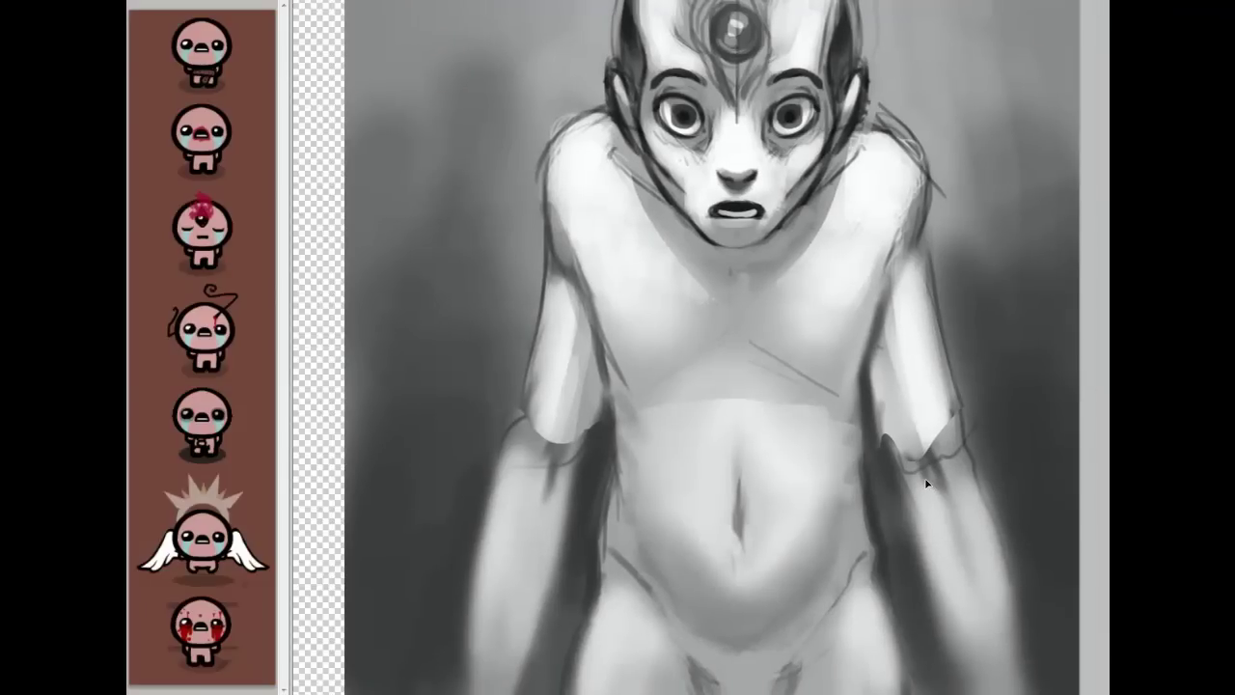
pyautogui.scroll(5, 700, 347)
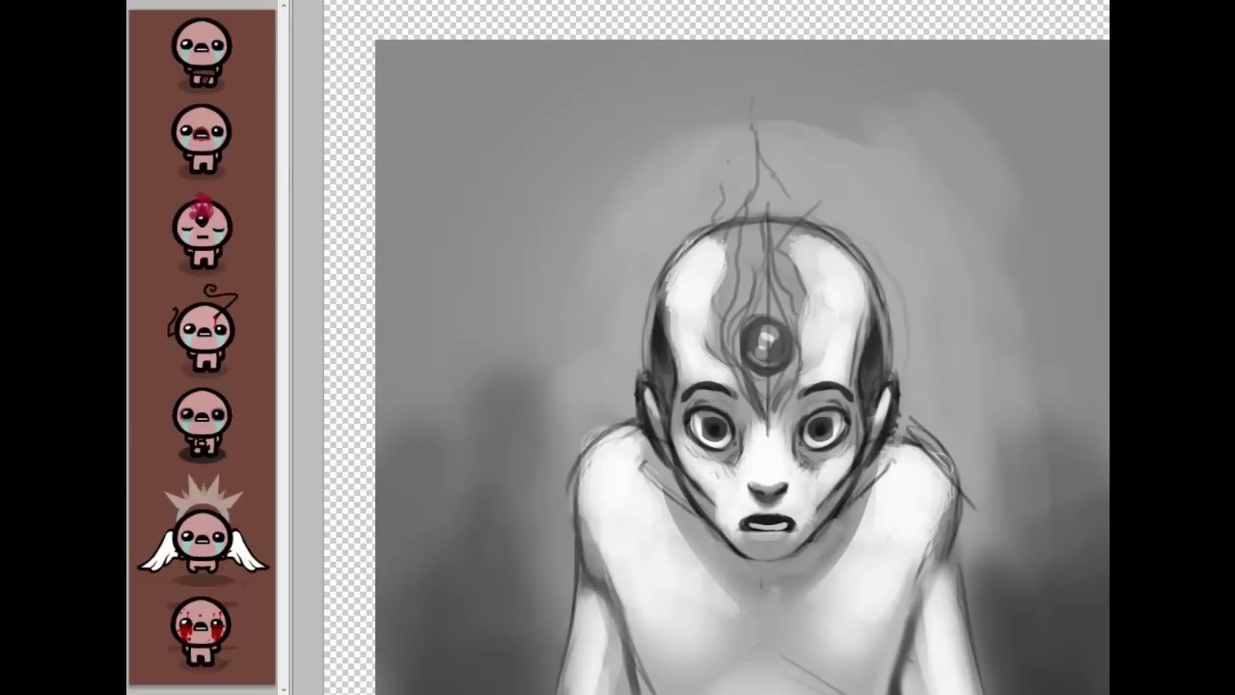
pyautogui.moveTo(375, 39); pyautogui.dragTo(1107, 577)
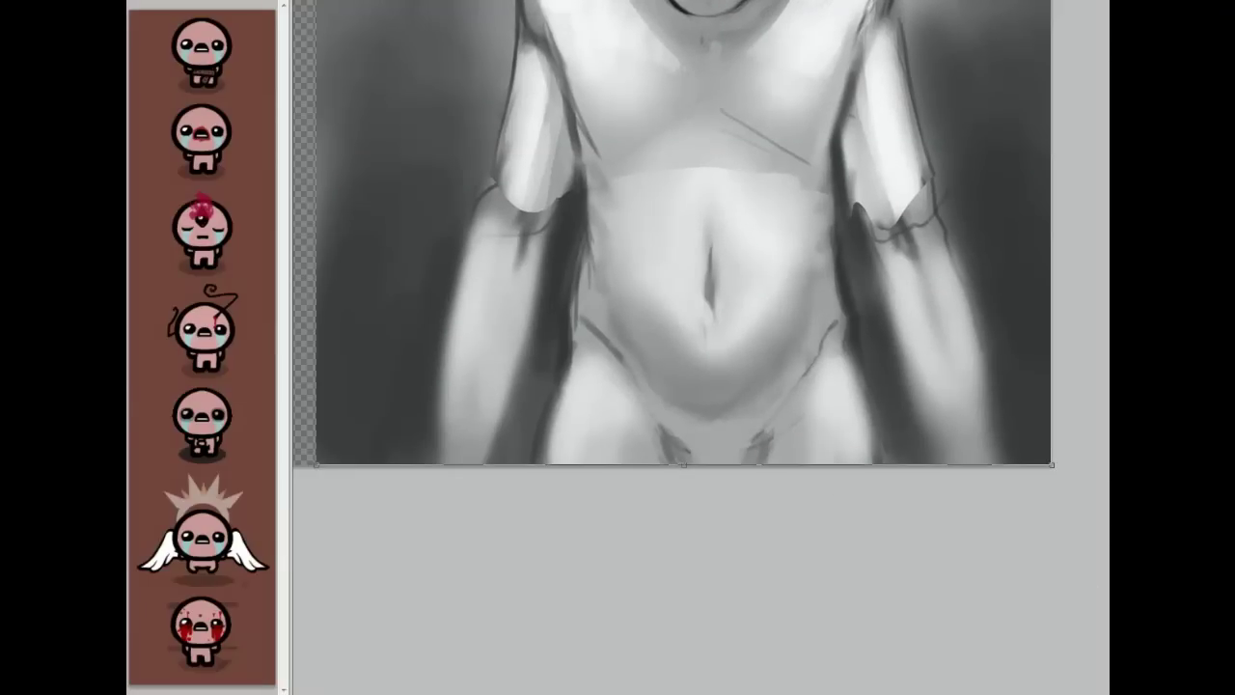
pyautogui.moveTo(880, 147); pyautogui.dragTo(939, 378)
pyautogui.moveTo(372, 212)
pyautogui.mouseDown()
pyautogui.moveTo(436, 211)
pyautogui.moveTo(424, 209)
pyautogui.mouseUp()
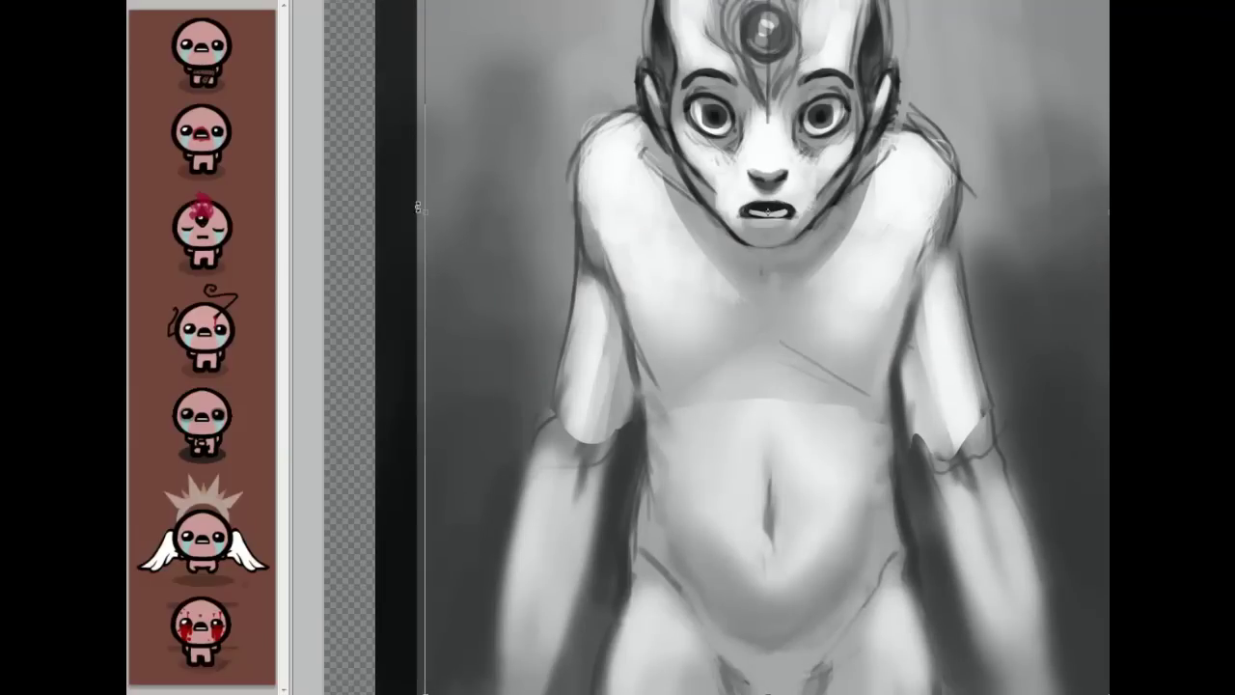
pyautogui.moveTo(939, 142); pyautogui.dragTo(908, 456)
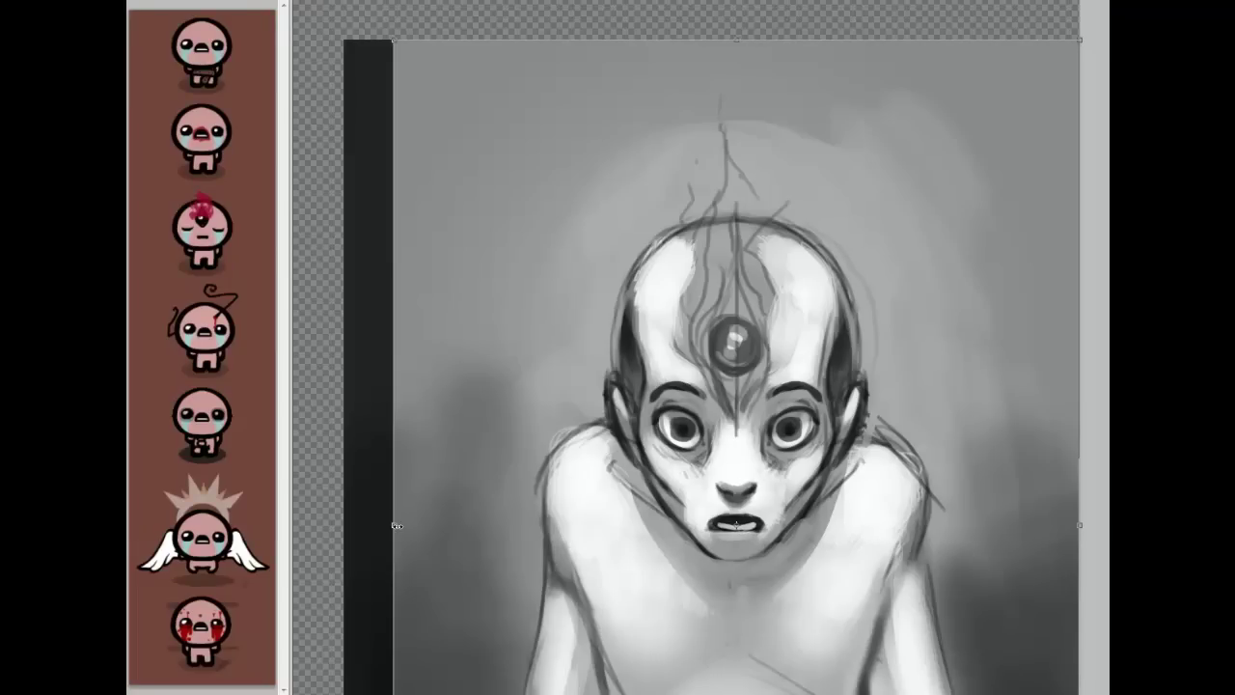
pyautogui.moveTo(392, 525); pyautogui.dragTo(393, 526)
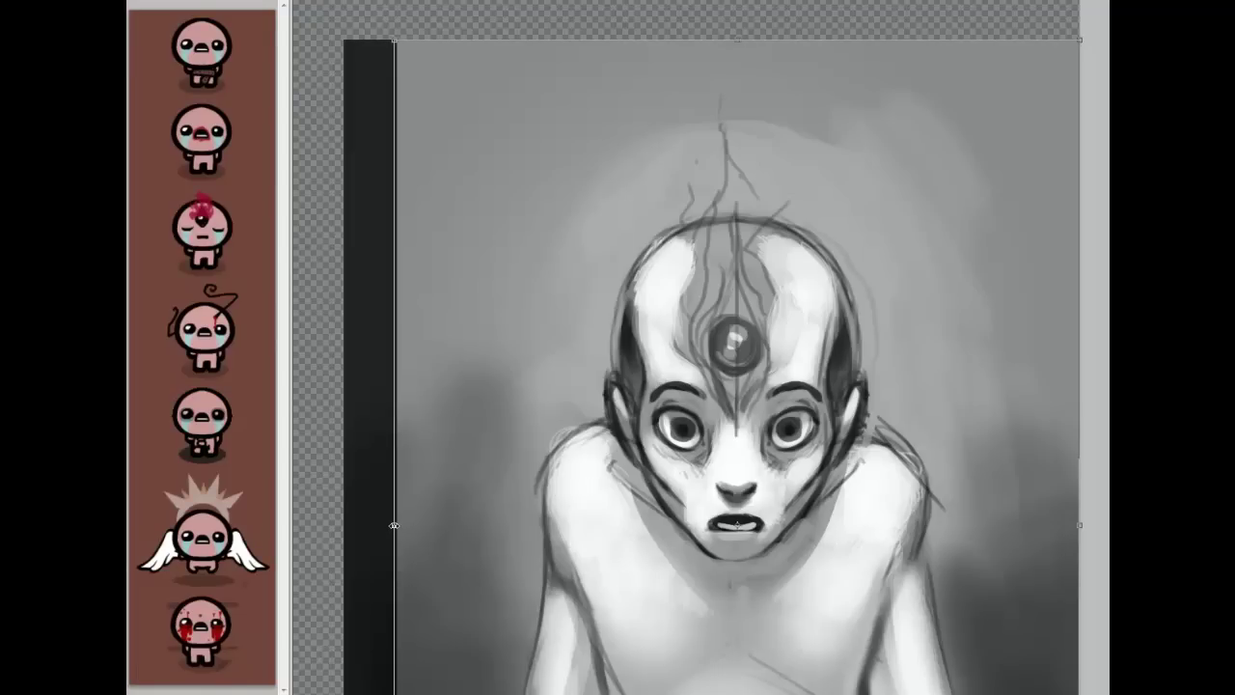
pyautogui.moveTo(747, 73); pyautogui.dragTo(779, 73)
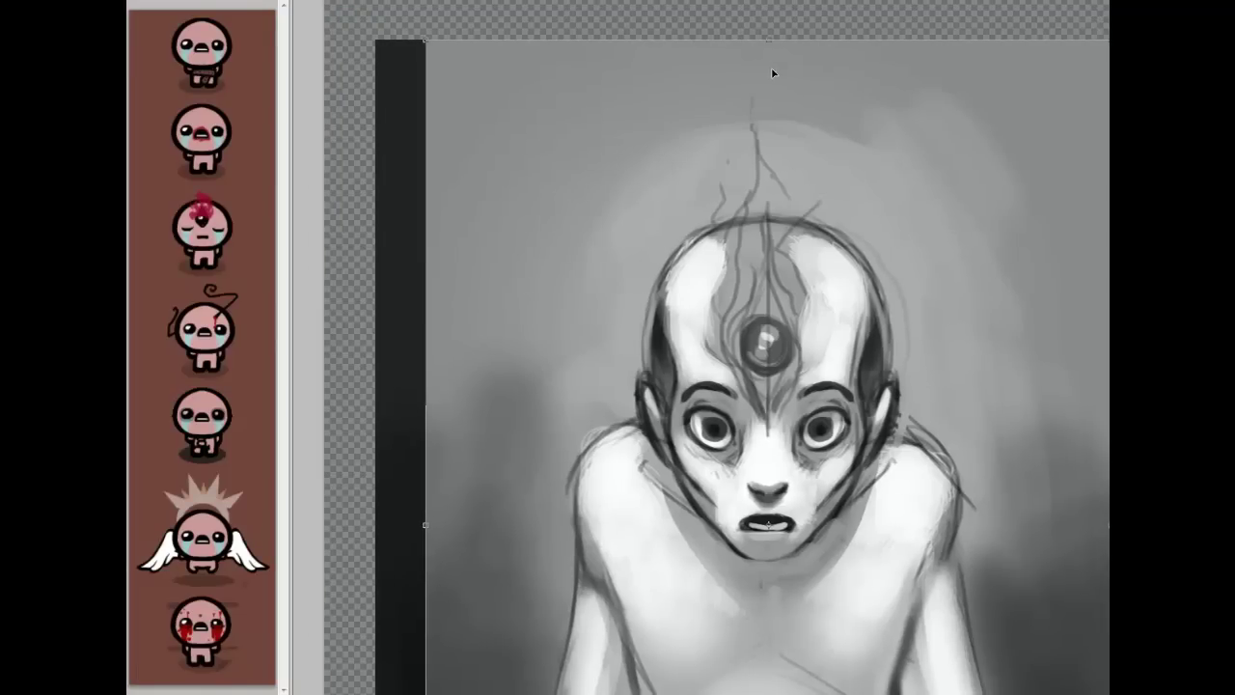
pyautogui.press('Return')
# Step: Enlarge the brush, blend away the seam across the upper belly, and shade the sternum and the right side of the ribcage's lower edge
pyautogui.scroll(-5, 796, 83)
pyautogui.moveTo(646, 289); pyautogui.dragTo(685, 286)
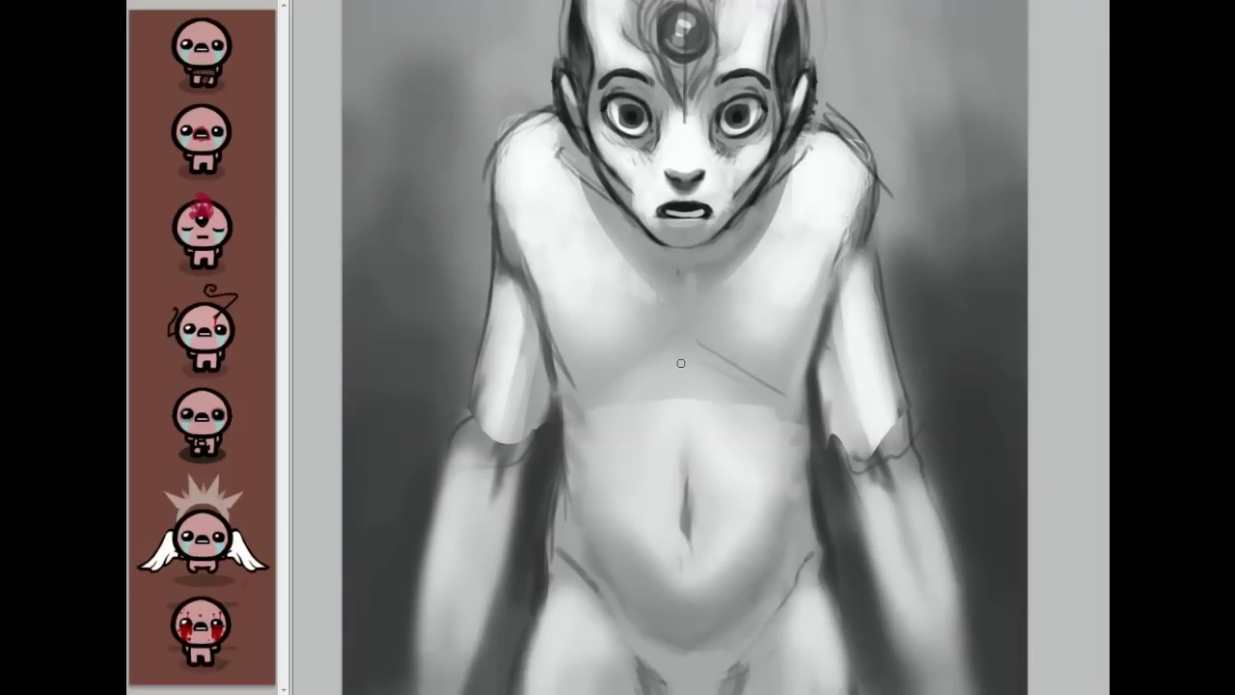
pyautogui.press(']')
pyautogui.press(']')
pyautogui.press(']')
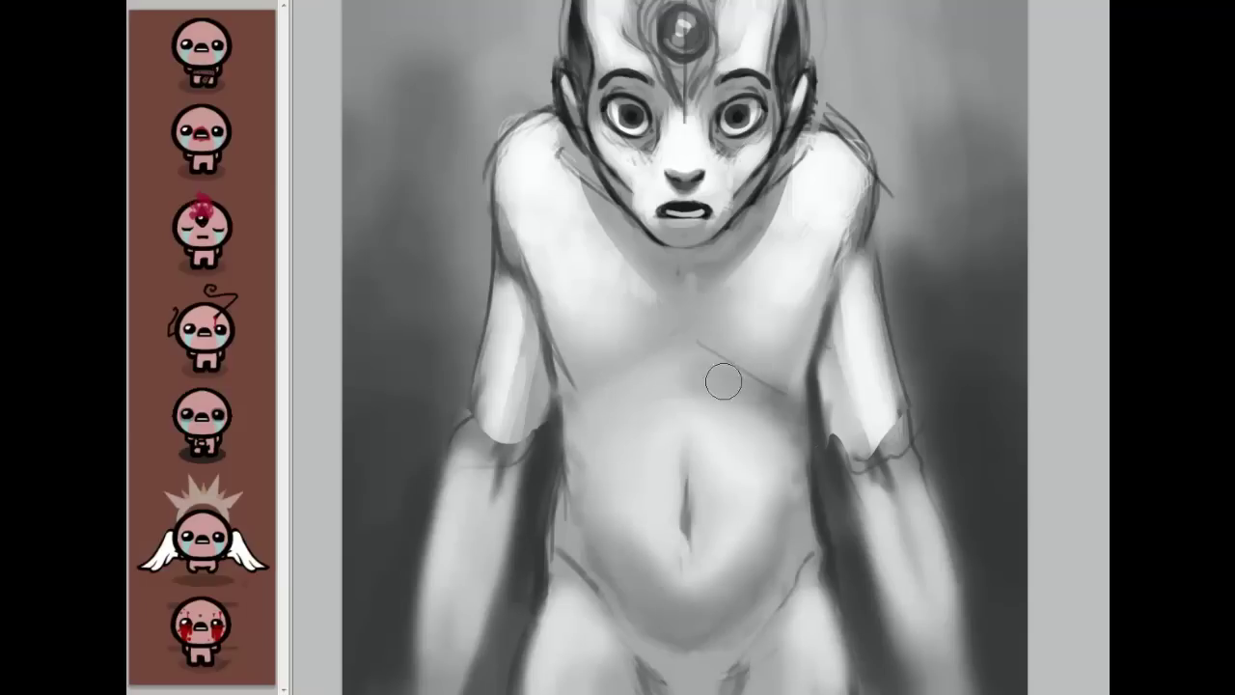
pyautogui.moveTo(691, 285); pyautogui.dragTo(681, 337)
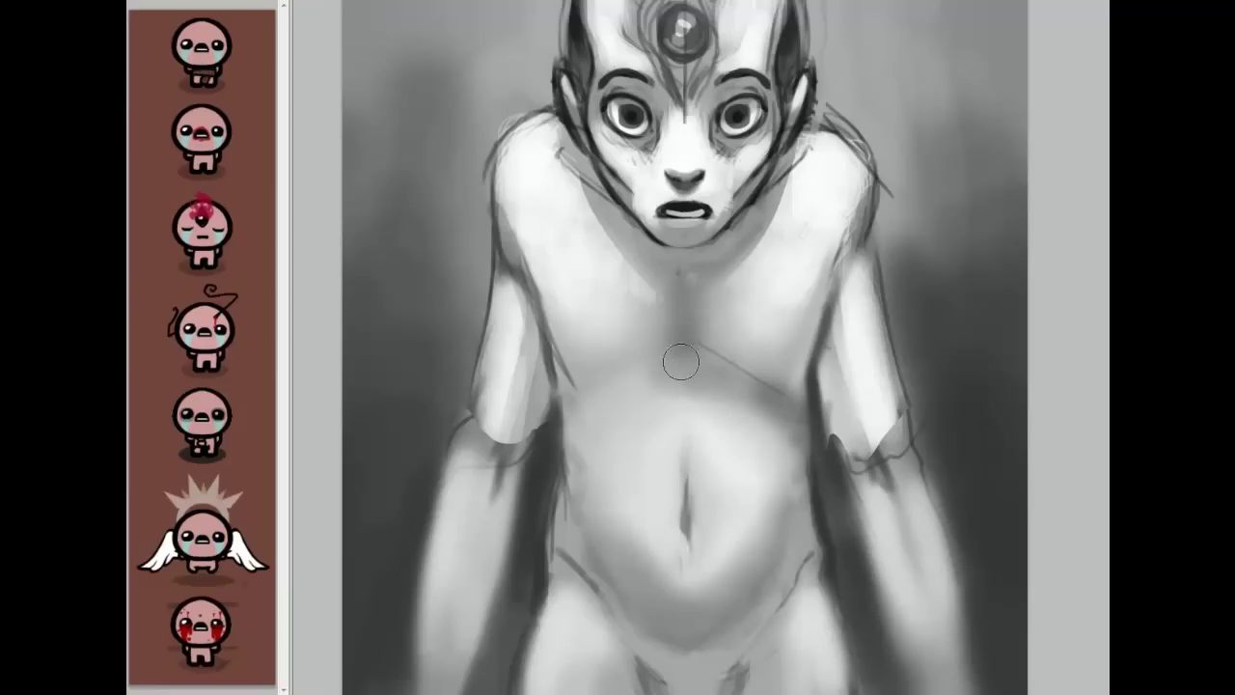
pyautogui.moveTo(686, 394)
pyautogui.mouseDown()
pyautogui.moveTo(685, 308)
pyautogui.moveTo(661, 351)
pyautogui.moveTo(712, 358)
pyautogui.moveTo(786, 377)
pyautogui.mouseUp()
# Step: Paint softly over the dark elbow lines on both arms to blend the forearms into the upper arms
pyautogui.keyDown('alt'); pyautogui.click(820, 480); pyautogui.keyUp('alt')
pyautogui.moveTo(837, 423)
pyautogui.mouseDown()
pyautogui.moveTo(821, 449)
pyautogui.moveTo(838, 398)
pyautogui.mouseUp()
pyautogui.keyDown('alt'); pyautogui.click(863, 388); pyautogui.keyUp('alt')
pyautogui.moveTo(900, 498)
pyautogui.mouseDown()
pyautogui.moveTo(876, 402)
pyautogui.moveTo(837, 466)
pyautogui.moveTo(827, 382)
pyautogui.moveTo(891, 606)
pyautogui.moveTo(876, 414)
pyautogui.mouseUp()
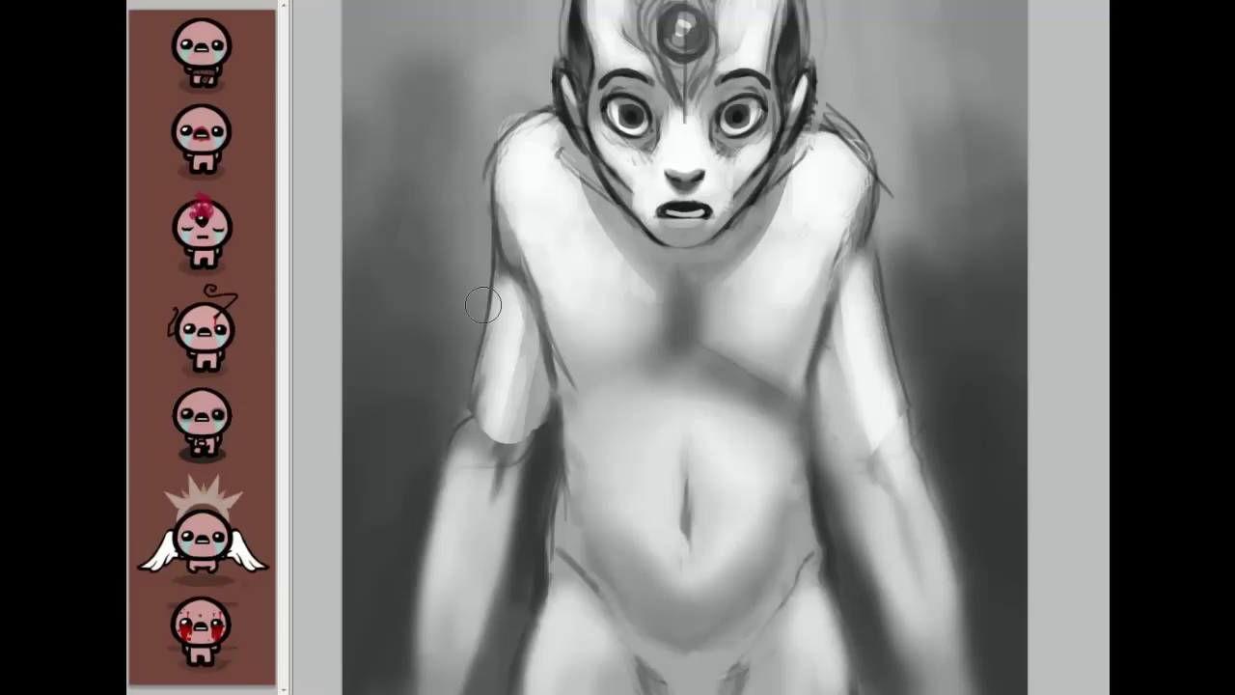
pyautogui.moveTo(474, 463)
pyautogui.mouseDown()
pyautogui.moveTo(489, 388)
pyautogui.moveTo(455, 481)
pyautogui.moveTo(503, 391)
pyautogui.moveTo(494, 418)
pyautogui.moveTo(509, 442)
pyautogui.moveTo(540, 424)
pyautogui.mouseUp()
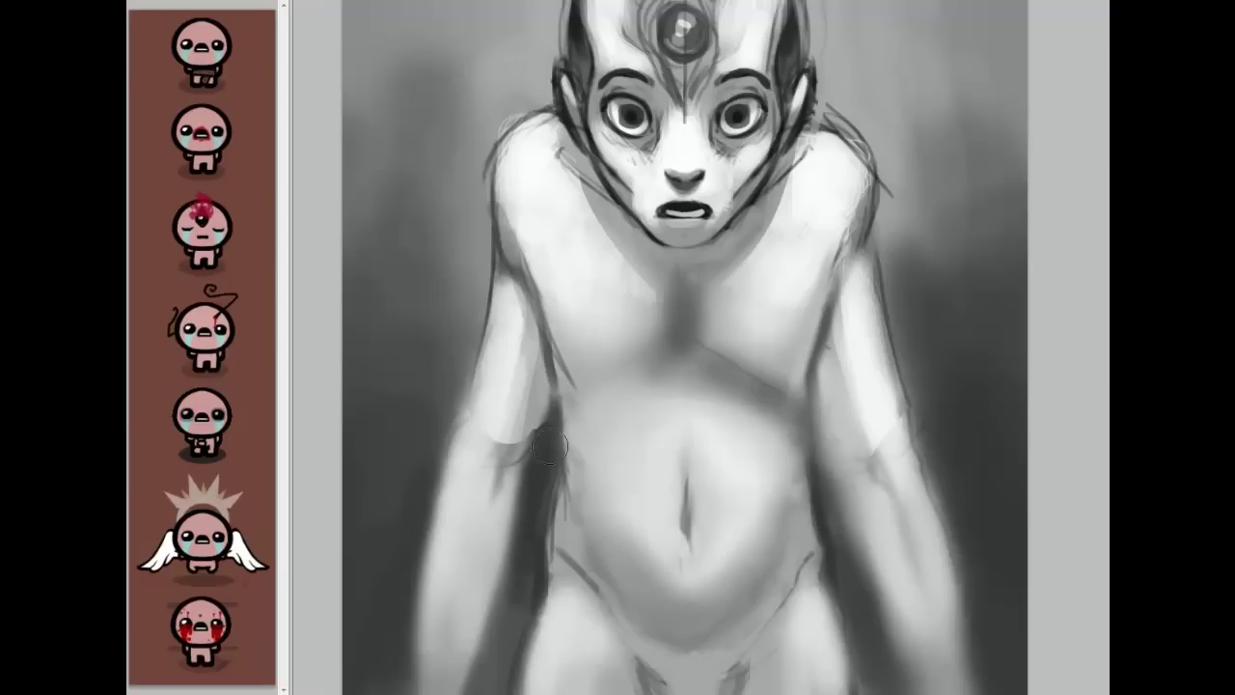
# Step: Choose another brush preset and repaint the inner edge of the left arm against the dark gap beside the torso
pyautogui.click(135, 2)
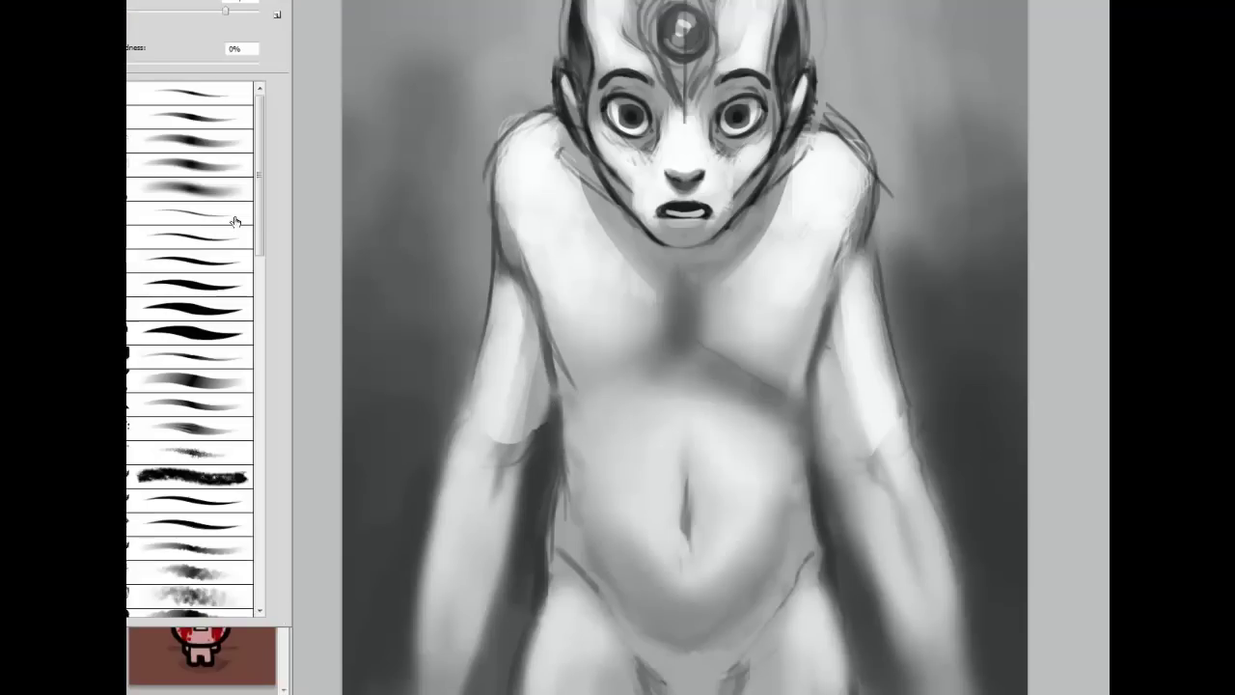
pyautogui.click(190, 167)
pyautogui.click(556, 403)
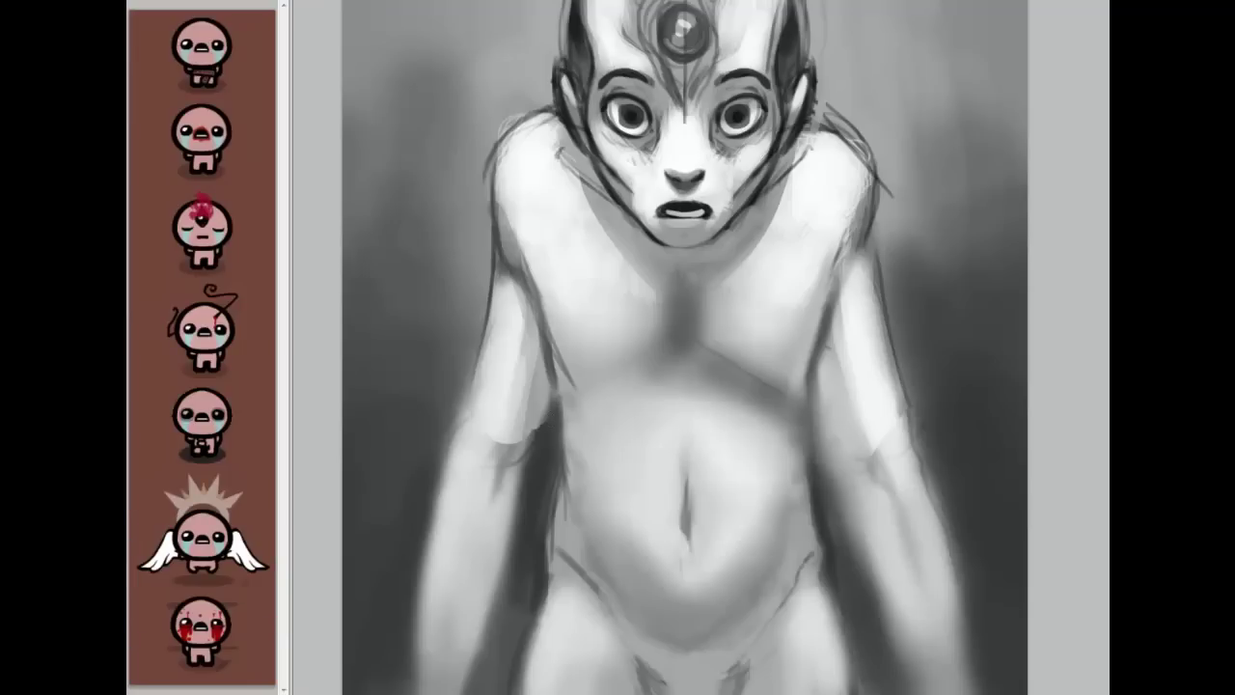
pyautogui.moveTo(528, 465)
pyautogui.mouseDown()
pyautogui.moveTo(547, 395)
pyautogui.moveTo(511, 539)
pyautogui.mouseUp()
pyautogui.moveTo(532, 466); pyautogui.dragTo(496, 598)
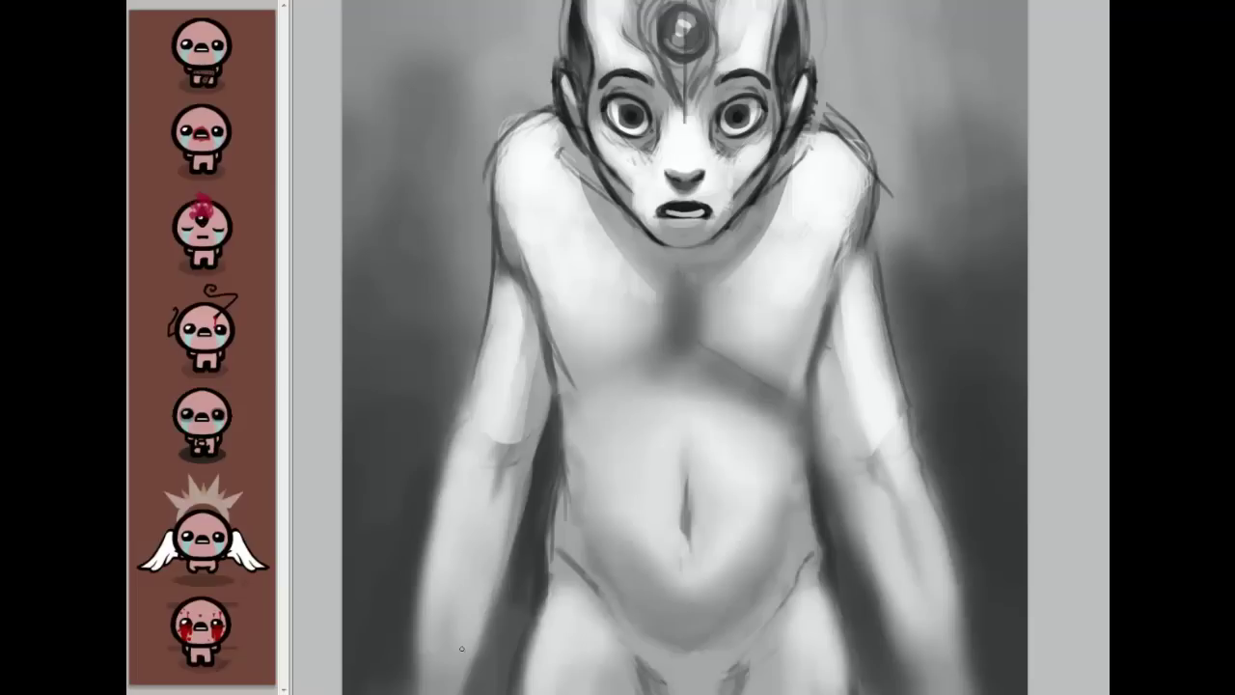
# Step: Smooth the remaining seam at the left elbow with sampled skin tones, leaving a narrow dark crease on its inner side
pyautogui.moveTo(513, 422)
pyautogui.mouseDown()
pyautogui.moveTo(496, 460)
pyautogui.moveTo(500, 514)
pyautogui.moveTo(513, 442)
pyautogui.mouseUp()
pyautogui.keyDown('alt'); pyautogui.click(487, 493); pyautogui.keyUp('alt')
pyautogui.moveTo(492, 501); pyautogui.dragTo(500, 445)
pyautogui.moveTo(496, 498); pyautogui.dragTo(518, 419)
pyautogui.moveTo(497, 465)
pyautogui.mouseDown()
pyautogui.moveTo(445, 458)
pyautogui.moveTo(470, 409)
pyautogui.moveTo(455, 462)
pyautogui.moveTo(473, 416)
pyautogui.mouseUp()
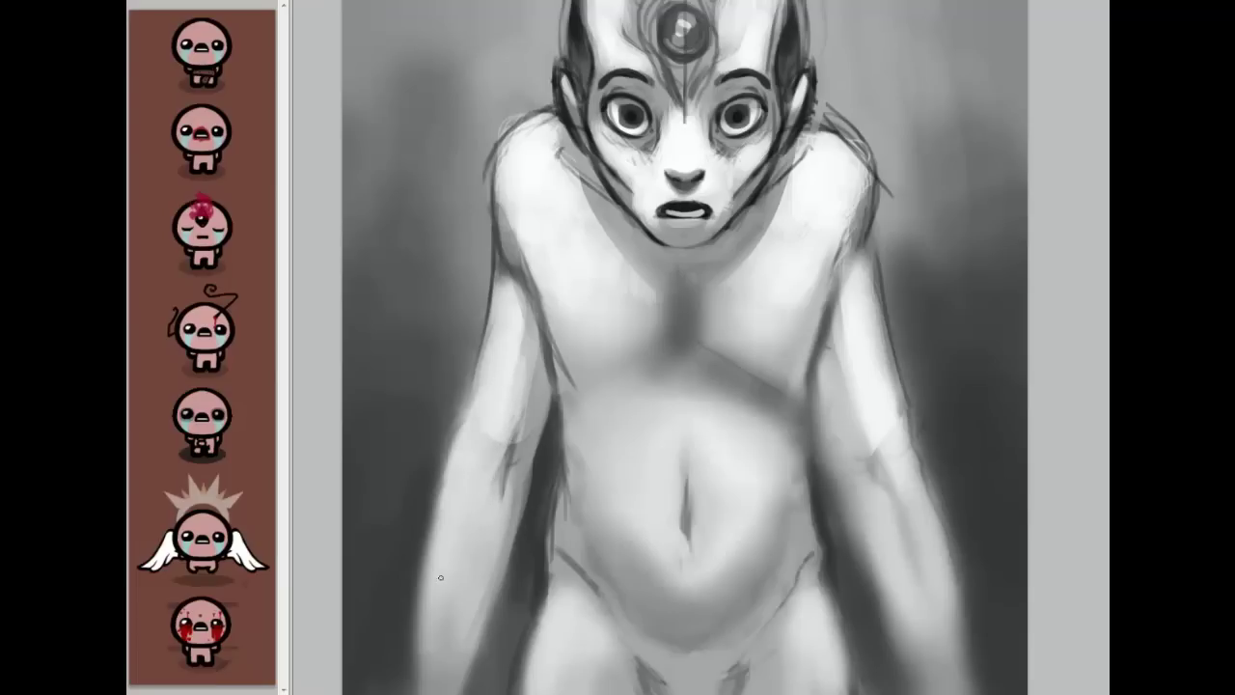
# Step: Darken the gap between the right arm and the torso, sharpening the edge from the armpit down past the waist
pyautogui.hscroll(1, 685, 347)
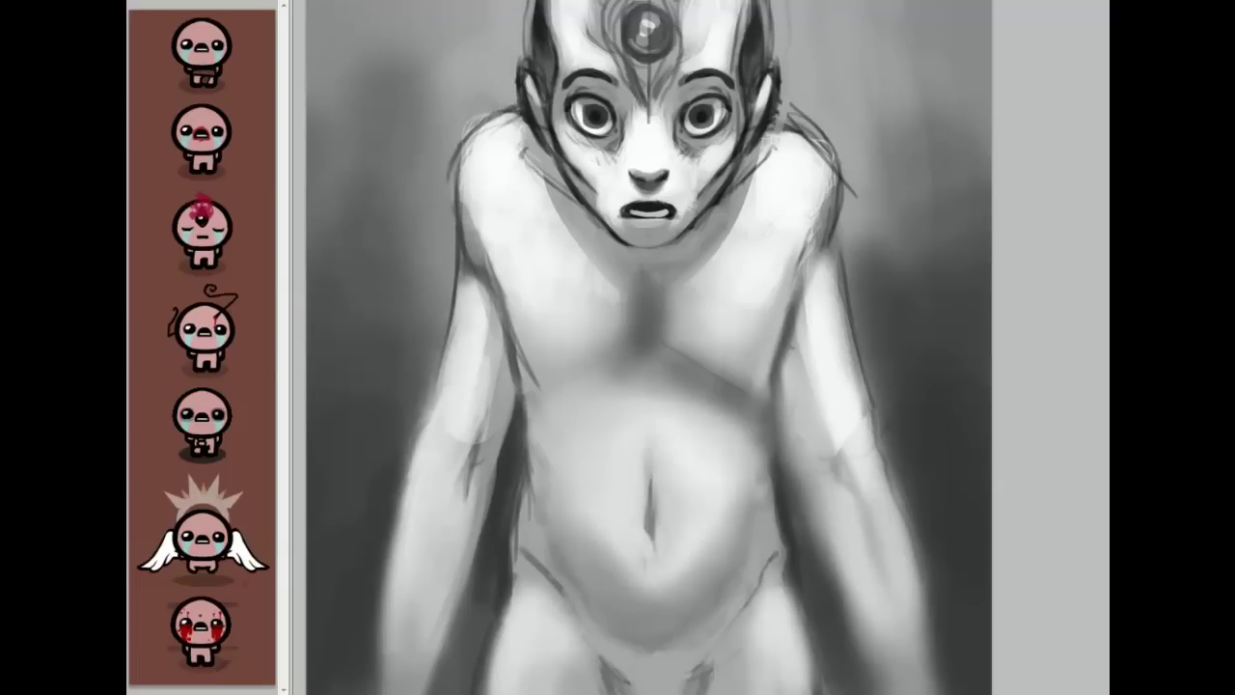
pyautogui.keyDown('alt'); pyautogui.click(791, 533); pyautogui.keyUp('alt')
pyautogui.moveTo(778, 382); pyautogui.dragTo(785, 439)
pyautogui.moveTo(779, 372)
pyautogui.mouseDown()
pyautogui.moveTo(794, 483)
pyautogui.moveTo(777, 443)
pyautogui.moveTo(783, 478)
pyautogui.moveTo(775, 472)
pyautogui.moveTo(797, 516)
pyautogui.moveTo(782, 394)
pyautogui.moveTo(803, 540)
pyautogui.mouseUp()
pyautogui.moveTo(801, 480); pyautogui.dragTo(809, 540)
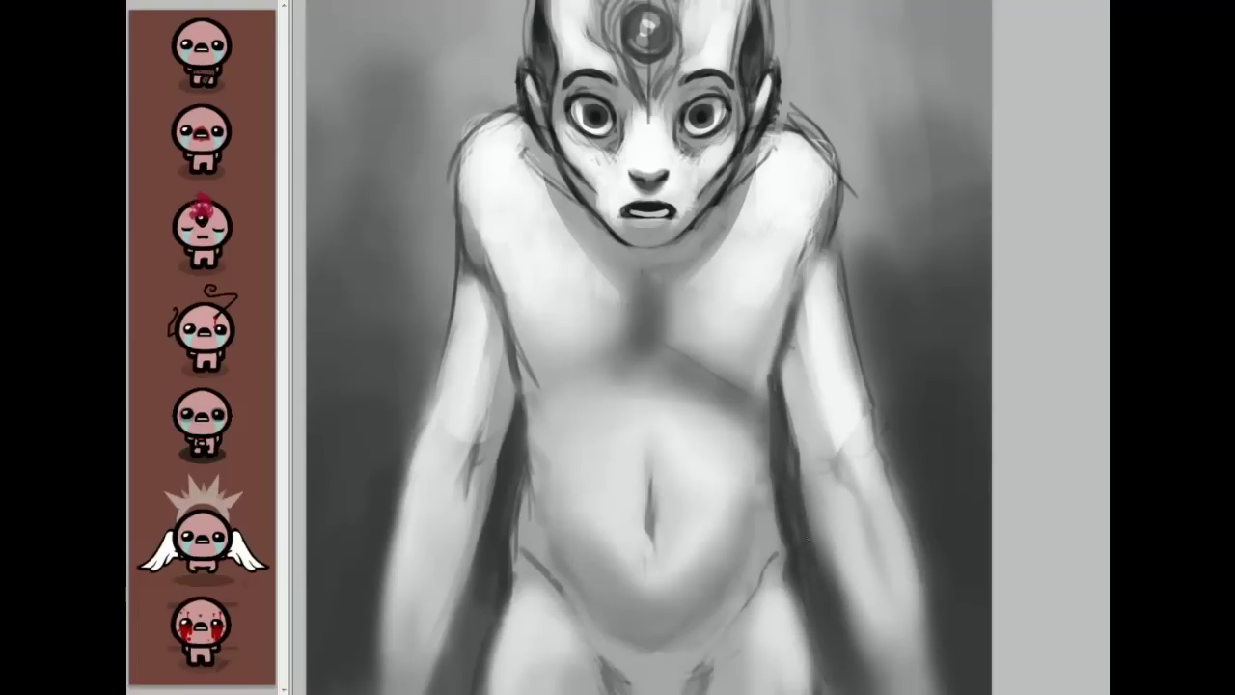
# Step: Lighten the right arm below the elbow and darken the outer contour of its forearm
pyautogui.moveTo(861, 666); pyautogui.dragTo(866, 681)
pyautogui.moveTo(860, 457); pyautogui.dragTo(847, 457)
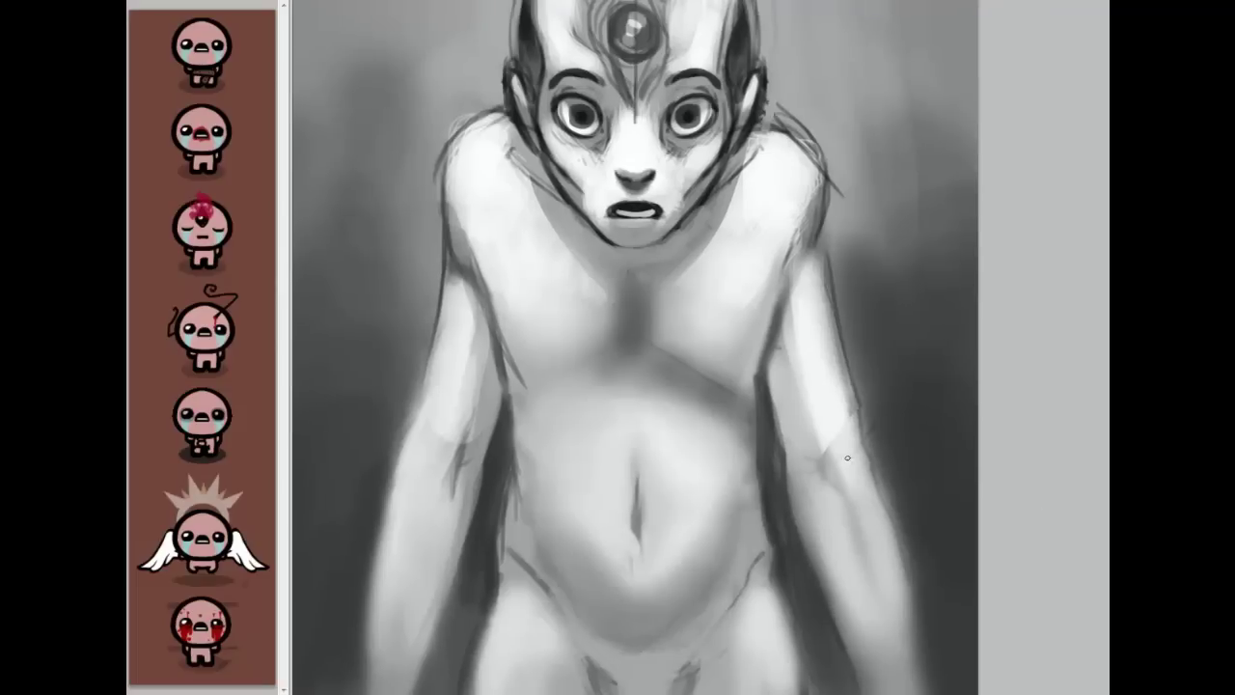
pyautogui.moveTo(838, 399)
pyautogui.mouseDown()
pyautogui.moveTo(859, 475)
pyautogui.moveTo(868, 405)
pyautogui.moveTo(859, 483)
pyautogui.moveTo(864, 440)
pyautogui.moveTo(900, 536)
pyautogui.moveTo(885, 463)
pyautogui.mouseUp()
pyautogui.moveTo(911, 553)
pyautogui.mouseDown()
pyautogui.moveTo(915, 649)
pyautogui.moveTo(910, 588)
pyautogui.mouseUp()
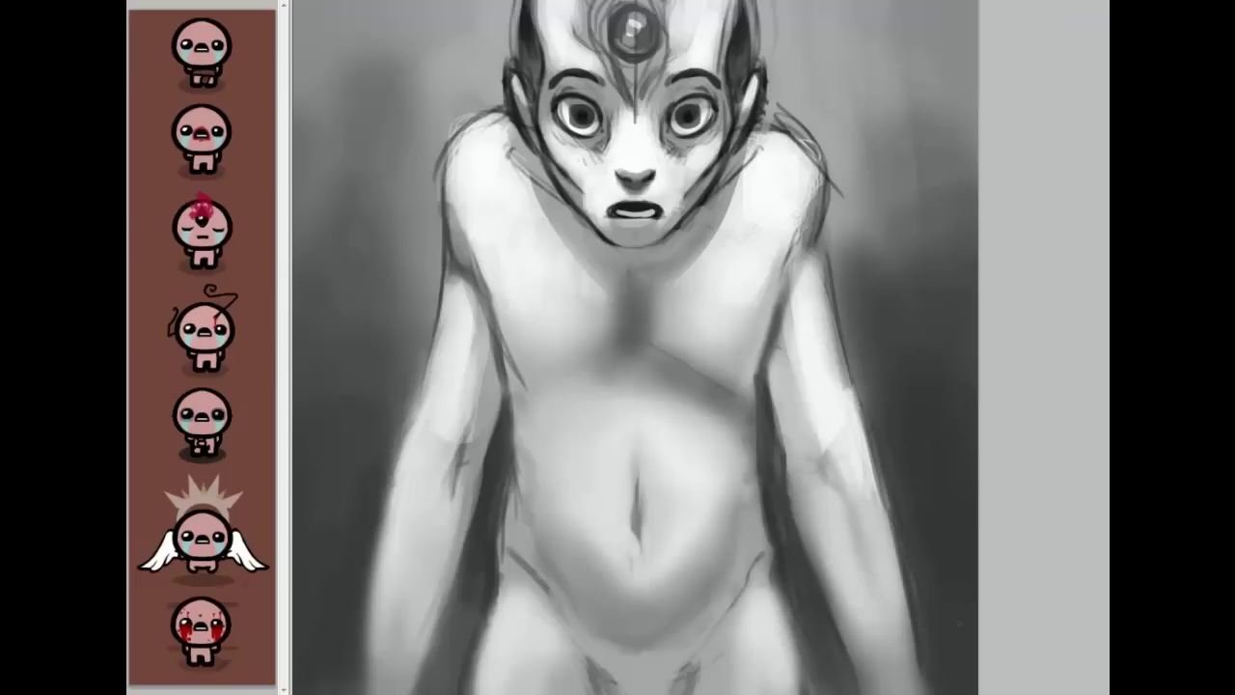
# Step: Sharpen the left forearm's outer edge with dark strokes and lighten its surface with short strokes
pyautogui.hscroll(-5, 362, 489)
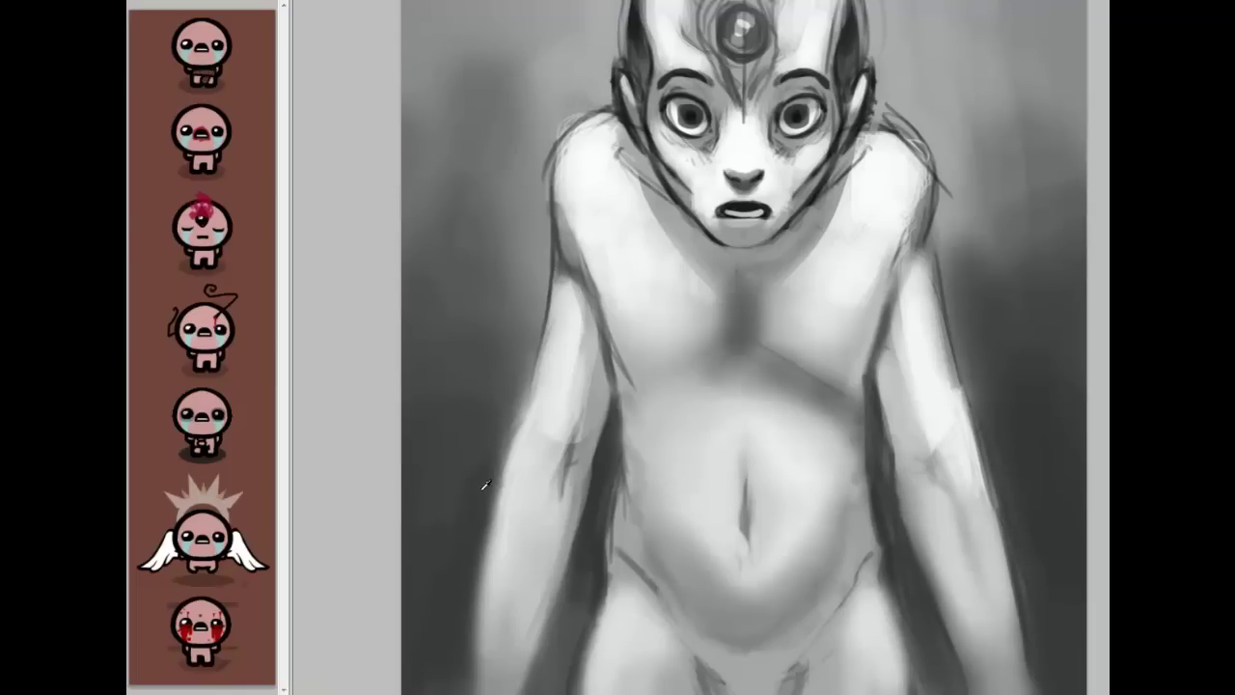
pyautogui.moveTo(518, 403); pyautogui.dragTo(496, 475)
pyautogui.moveTo(474, 579)
pyautogui.mouseDown()
pyautogui.moveTo(482, 541)
pyautogui.moveTo(469, 636)
pyautogui.mouseUp()
pyautogui.moveTo(484, 693); pyautogui.dragTo(514, 693)
pyautogui.moveTo(947, 479); pyautogui.dragTo(974, 567)
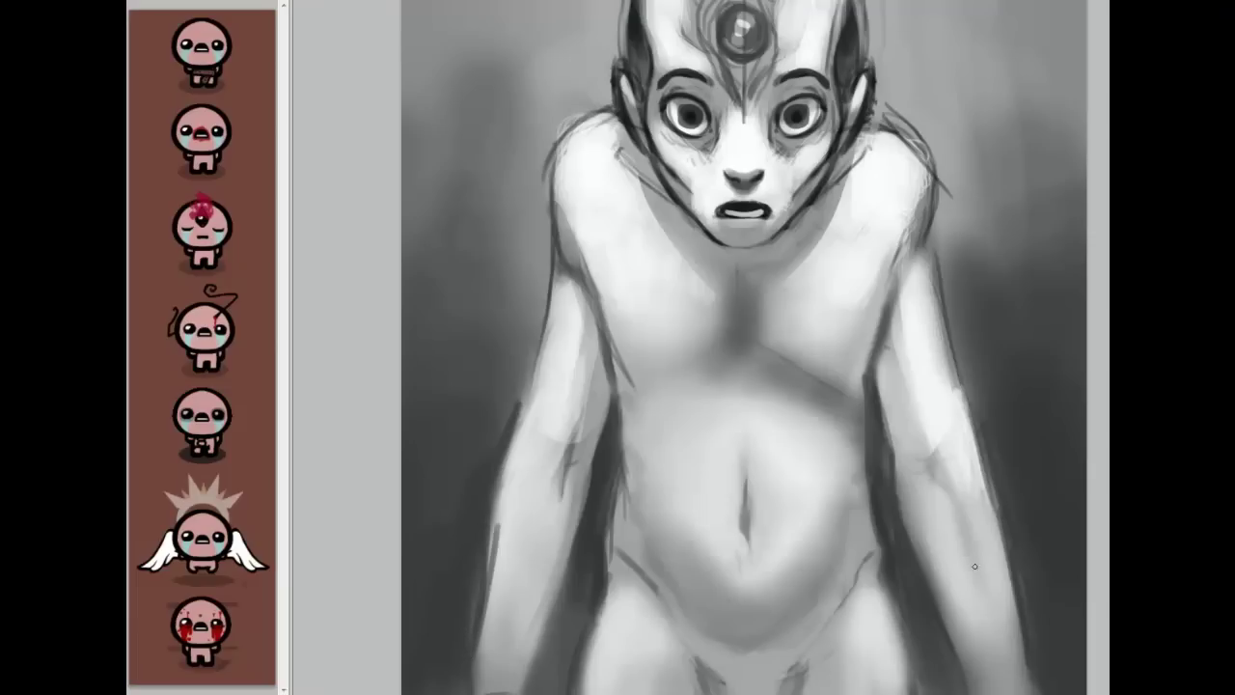
pyautogui.moveTo(502, 536)
pyautogui.mouseDown()
pyautogui.moveTo(495, 580)
pyautogui.moveTo(497, 505)
pyautogui.moveTo(478, 646)
pyautogui.moveTo(489, 557)
pyautogui.moveTo(509, 513)
pyautogui.moveTo(532, 535)
pyautogui.moveTo(537, 599)
pyautogui.moveTo(507, 589)
pyautogui.mouseUp()
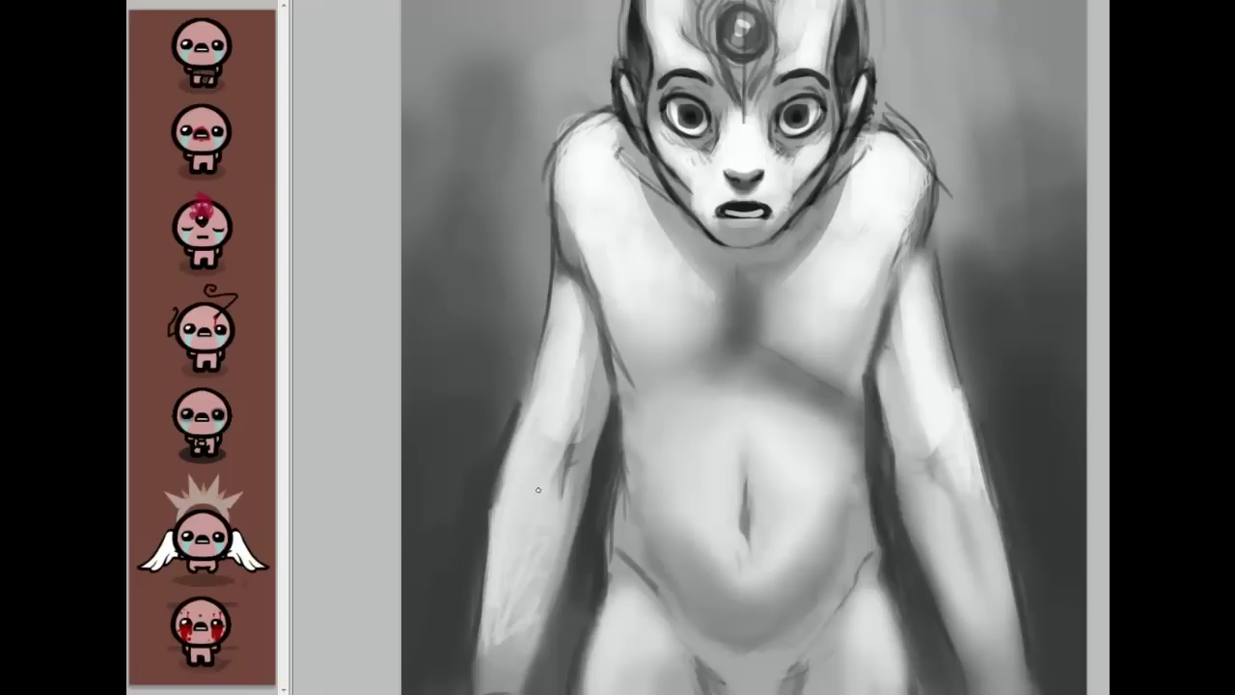
# Step: Scribble loose dark strokes into the background on both sides of the figure beside the arms
pyautogui.moveTo(460, 467)
pyautogui.mouseDown()
pyautogui.moveTo(365, 467)
pyautogui.moveTo(425, 405)
pyautogui.moveTo(376, 366)
pyautogui.moveTo(452, 355)
pyautogui.moveTo(442, 328)
pyautogui.moveTo(405, 307)
pyautogui.mouseUp()
pyautogui.moveTo(889, 410)
pyautogui.mouseDown()
pyautogui.moveTo(874, 346)
pyautogui.moveTo(890, 366)
pyautogui.mouseUp()
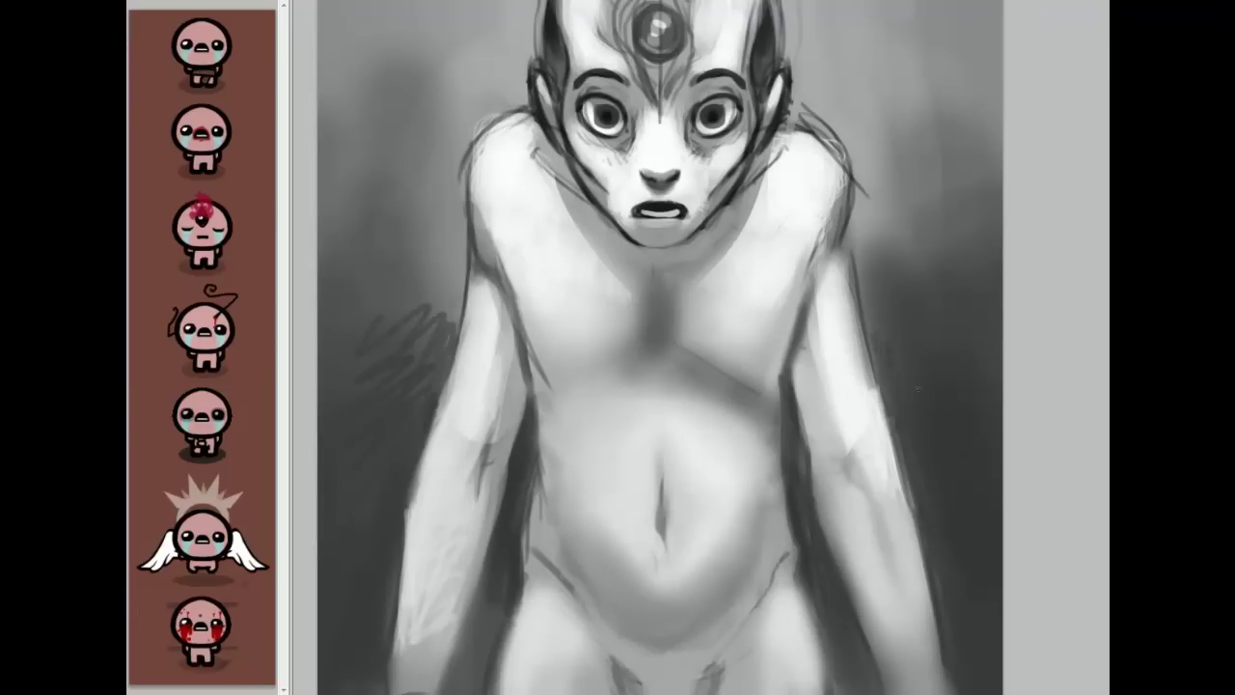
# Step: Repaint the contours on both sides of the waist with sampled tones and darken the edge along the right hip and thigh
pyautogui.keyDown('alt'); pyautogui.click(776, 351); pyautogui.keyUp('alt')
pyautogui.moveTo(773, 390); pyautogui.dragTo(767, 416)
pyautogui.moveTo(789, 343); pyautogui.dragTo(778, 434)
pyautogui.moveTo(780, 384); pyautogui.dragTo(780, 434)
pyautogui.moveTo(777, 411)
pyautogui.mouseDown()
pyautogui.moveTo(782, 505)
pyautogui.moveTo(769, 418)
pyautogui.moveTo(781, 530)
pyautogui.moveTo(770, 417)
pyautogui.moveTo(770, 475)
pyautogui.mouseUp()
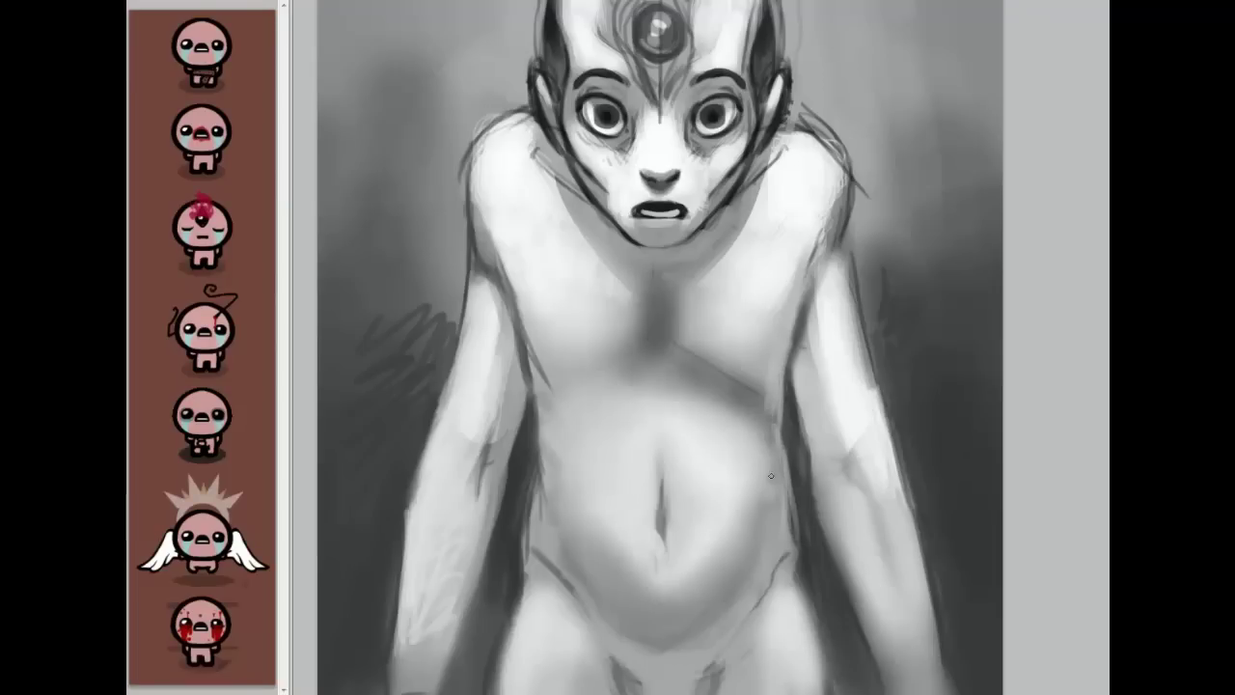
pyautogui.moveTo(506, 448)
pyautogui.mouseDown()
pyautogui.moveTo(547, 425)
pyautogui.moveTo(553, 536)
pyautogui.moveTo(545, 417)
pyautogui.moveTo(550, 551)
pyautogui.moveTo(550, 420)
pyautogui.moveTo(547, 549)
pyautogui.moveTo(543, 442)
pyautogui.moveTo(562, 573)
pyautogui.moveTo(544, 505)
pyautogui.moveTo(559, 491)
pyautogui.moveTo(623, 521)
pyautogui.mouseUp()
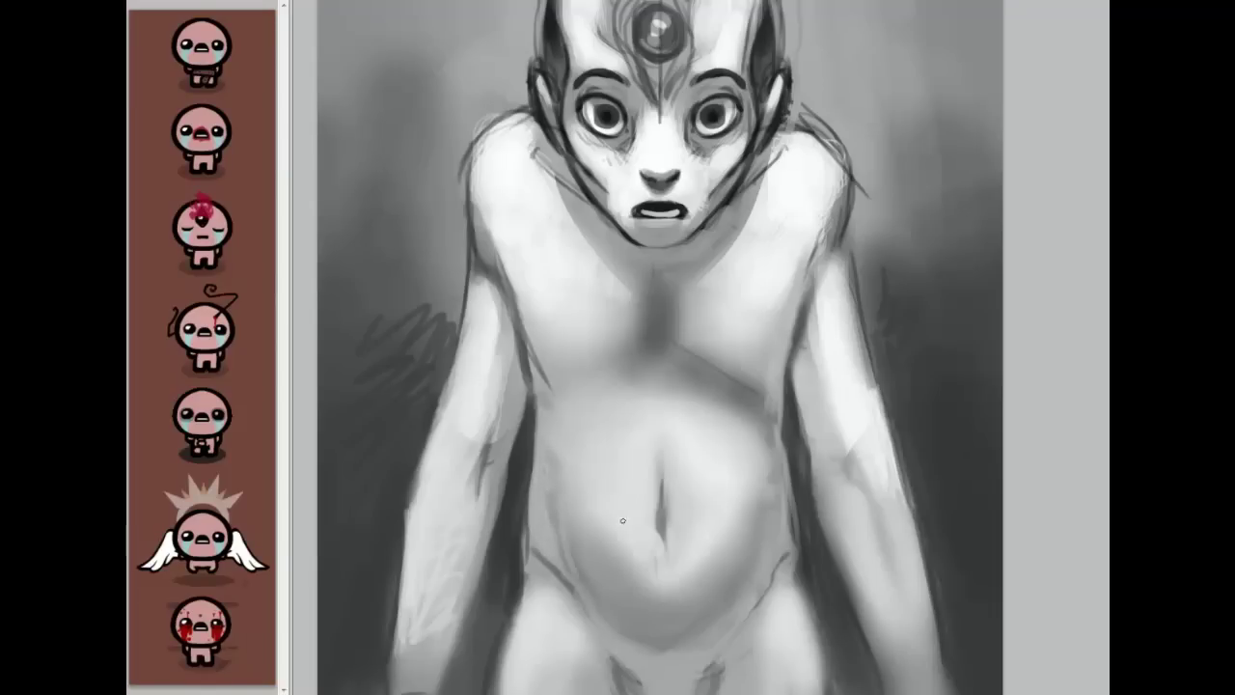
pyautogui.hscroll(1, 647, 347)
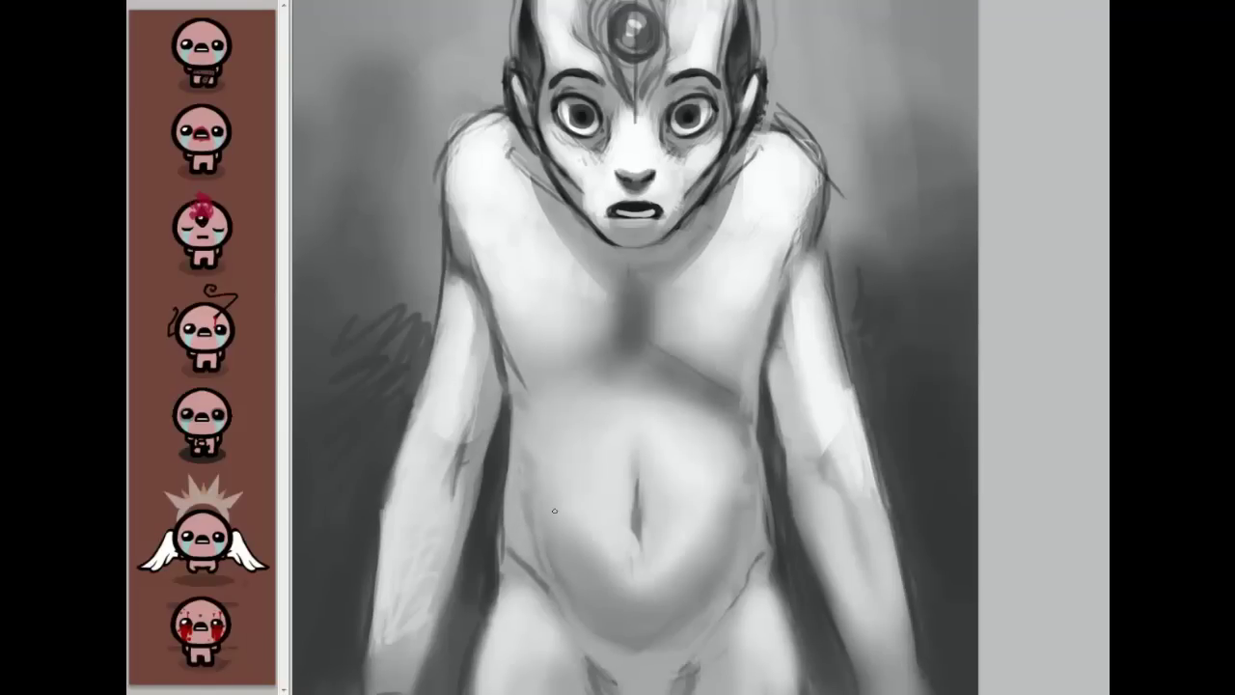
pyautogui.scroll(3, 555, 511)
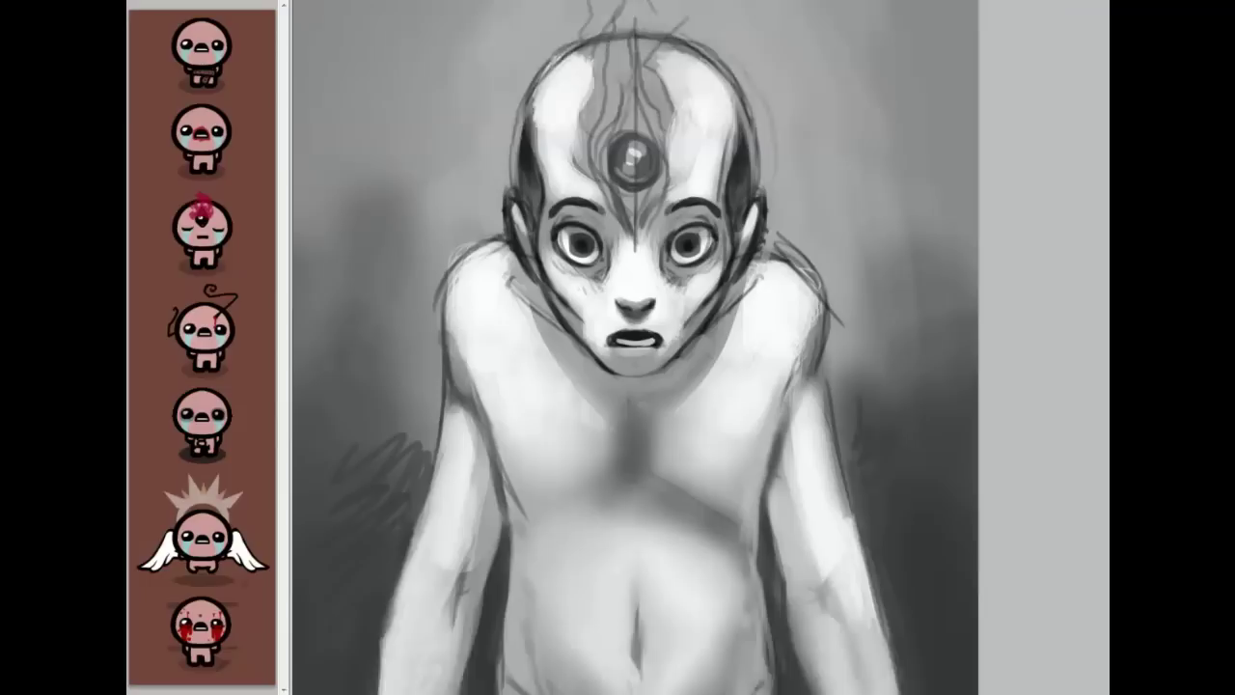
pyautogui.scroll(-3, 642, 347)
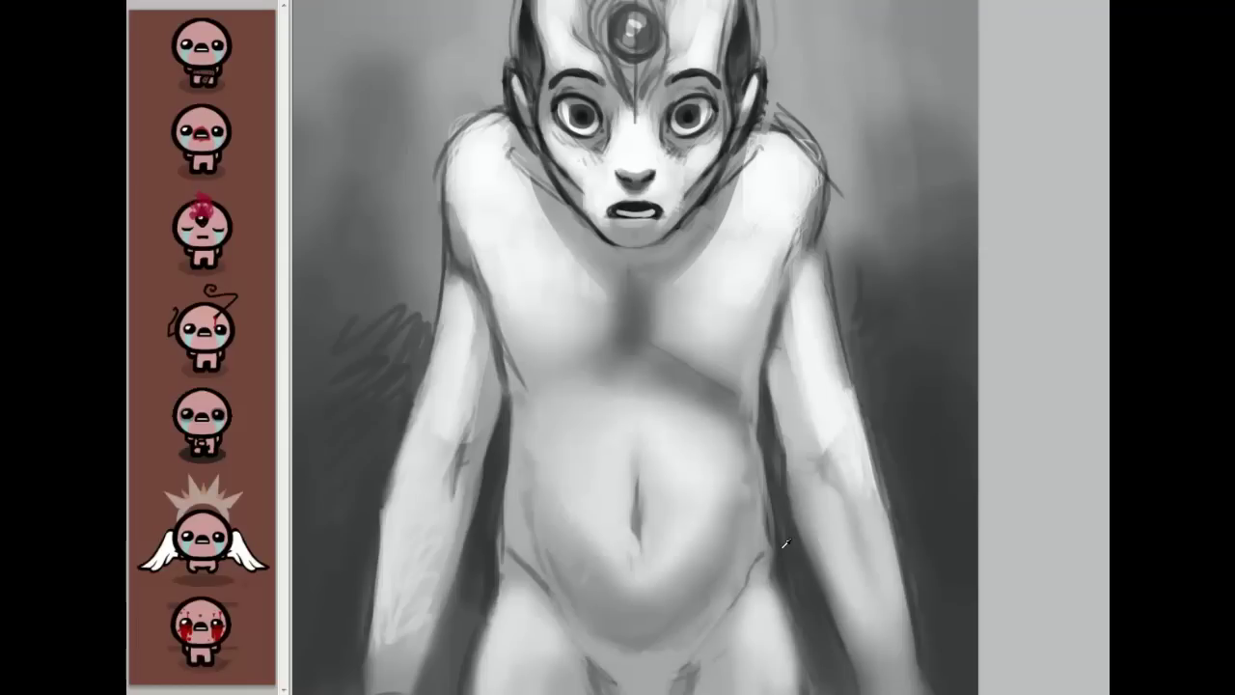
pyautogui.moveTo(761, 515); pyautogui.dragTo(805, 686)
# Step: Lighten the shaded outer side of the left shoulder and refine the left edge of the chest below the armpit
pyautogui.moveTo(455, 258); pyautogui.dragTo(528, 318)
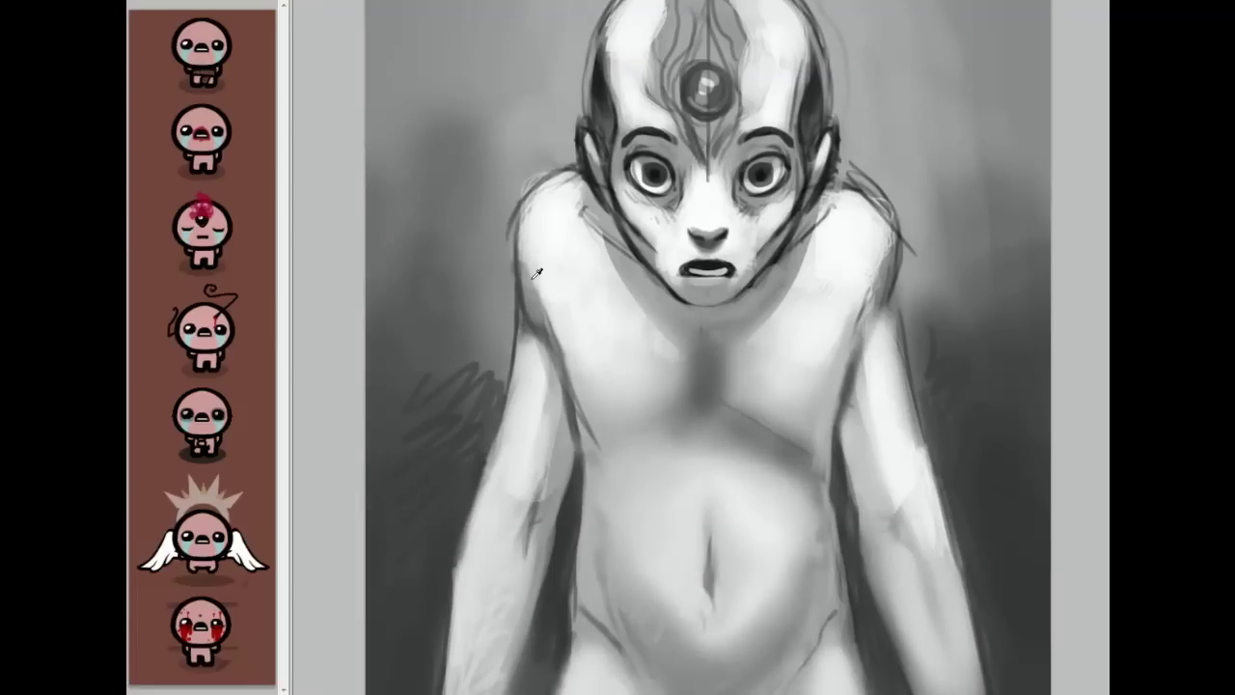
pyautogui.moveTo(524, 249)
pyautogui.mouseDown()
pyautogui.moveTo(522, 345)
pyautogui.moveTo(536, 353)
pyautogui.mouseUp()
pyautogui.moveTo(525, 290); pyautogui.dragTo(531, 337)
pyautogui.moveTo(524, 264); pyautogui.dragTo(540, 348)
pyautogui.moveTo(534, 303); pyautogui.dragTo(541, 350)
pyautogui.moveTo(551, 299); pyautogui.dragTo(570, 390)
pyautogui.moveTo(561, 349); pyautogui.dragTo(596, 431)
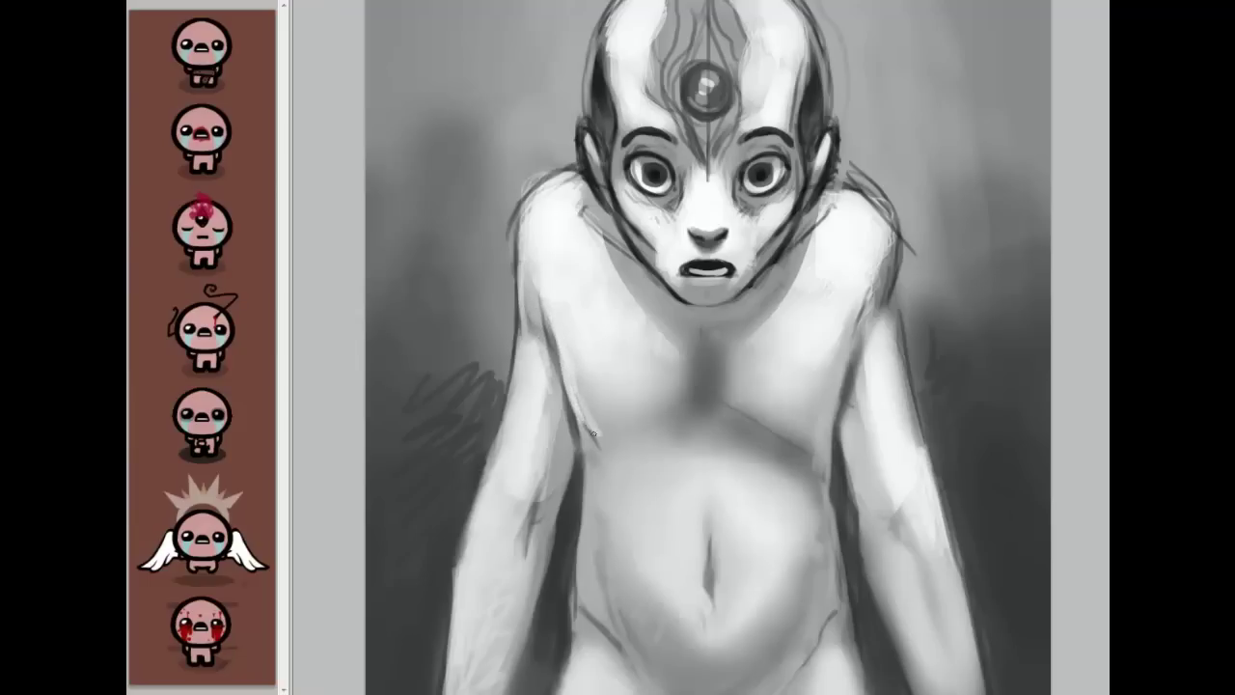
pyautogui.moveTo(580, 372); pyautogui.dragTo(608, 449)
# Step: Lighten the right edge of the chest and rework the shading of the right shoulder and armpit
pyautogui.moveTo(846, 372)
pyautogui.mouseDown()
pyautogui.moveTo(839, 417)
pyautogui.moveTo(822, 430)
pyautogui.mouseUp()
pyautogui.moveTo(868, 322); pyautogui.dragTo(844, 382)
pyautogui.moveTo(849, 383); pyautogui.dragTo(822, 444)
pyautogui.moveTo(854, 350); pyautogui.dragTo(847, 384)
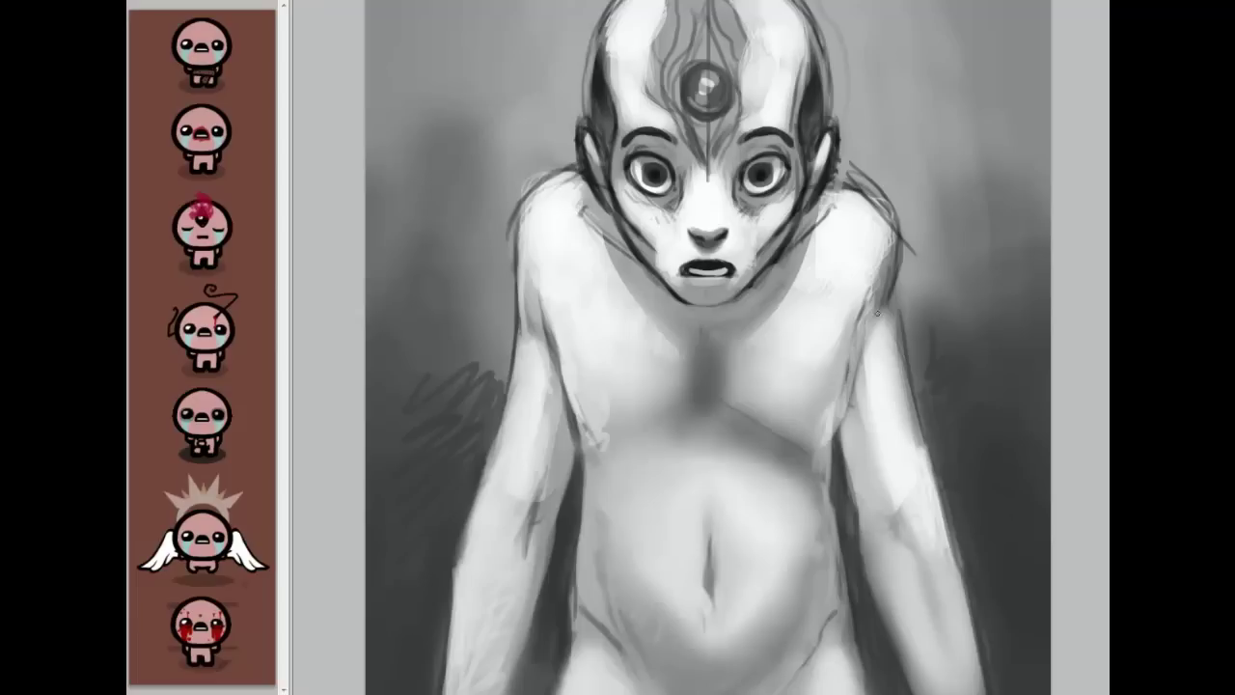
pyautogui.moveTo(877, 314); pyautogui.dragTo(884, 253)
pyautogui.moveTo(825, 197)
pyautogui.mouseDown()
pyautogui.moveTo(876, 193)
pyautogui.moveTo(886, 218)
pyautogui.moveTo(847, 170)
pyautogui.moveTo(906, 237)
pyautogui.moveTo(881, 280)
pyautogui.moveTo(880, 320)
pyautogui.moveTo(894, 299)
pyautogui.moveTo(855, 368)
pyautogui.moveTo(853, 427)
pyautogui.mouseUp()
pyautogui.moveTo(861, 322); pyautogui.dragTo(838, 431)
pyautogui.moveTo(857, 349)
pyautogui.mouseDown()
pyautogui.moveTo(840, 450)
pyautogui.moveTo(859, 373)
pyautogui.mouseUp()
# Step: Hatch diagonal grey shading strokes across the inner sides of both upper arms
pyautogui.moveTo(538, 354); pyautogui.dragTo(579, 435)
pyautogui.moveTo(540, 344)
pyautogui.mouseDown()
pyautogui.moveTo(569, 433)
pyautogui.moveTo(526, 473)
pyautogui.mouseUp()
pyautogui.moveTo(838, 419)
pyautogui.mouseDown()
pyautogui.moveTo(873, 424)
pyautogui.moveTo(892, 483)
pyautogui.mouseUp()
pyautogui.moveTo(574, 519); pyautogui.dragTo(543, 460)
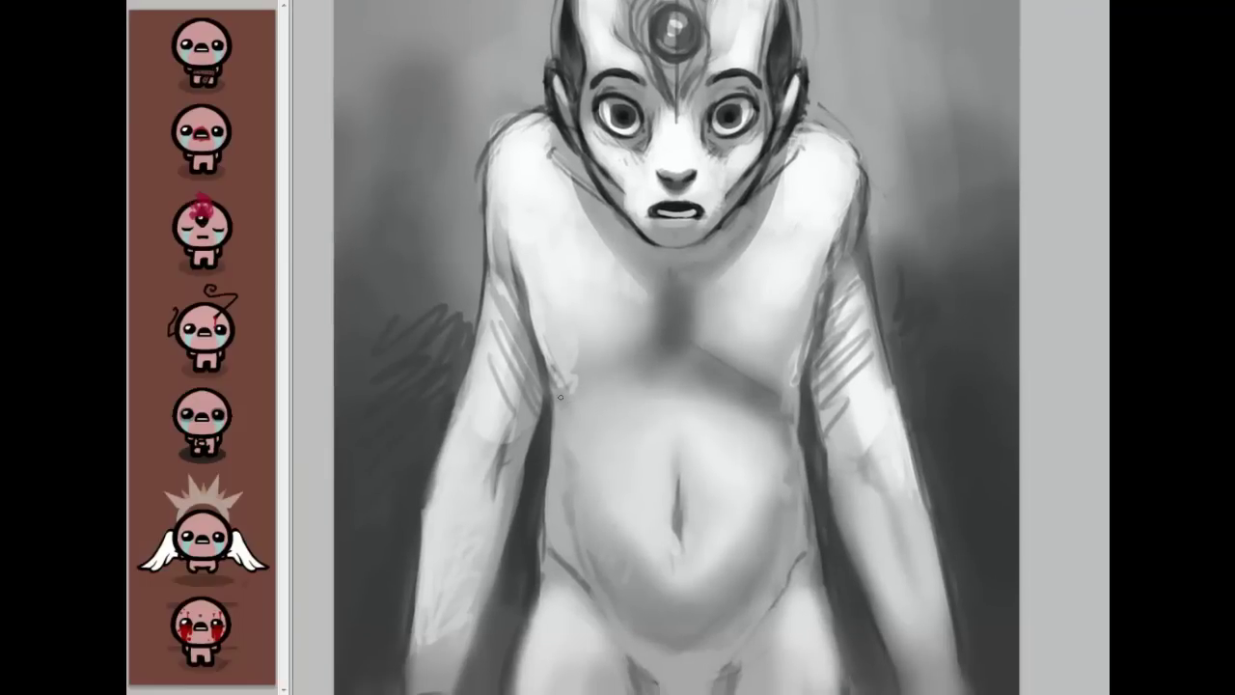
# Step: Touch up the torso's left edge below the chest and flip the canvas horizontally
pyautogui.moveTo(555, 388); pyautogui.dragTo(552, 440)
pyautogui.moveTo(529, 408); pyautogui.dragTo(527, 425)
pyautogui.hotkey('ctrl', 'shift', 'h')
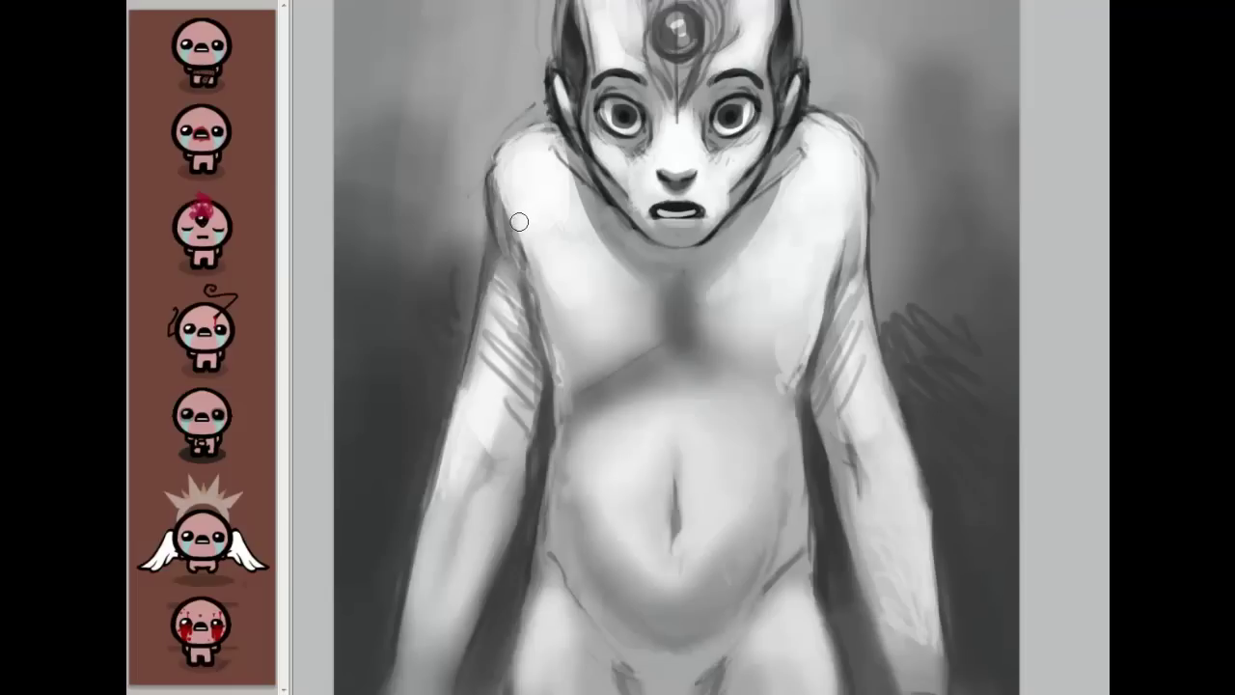
pyautogui.moveTo(874, 324); pyautogui.dragTo(833, 324)
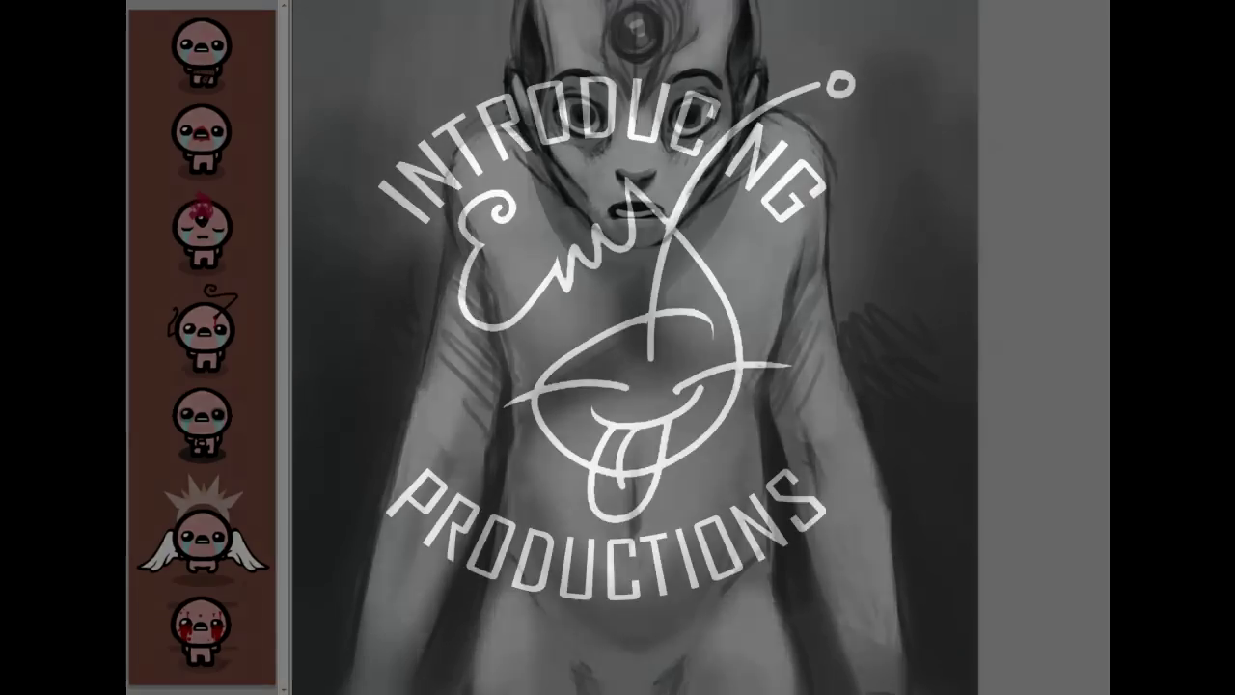